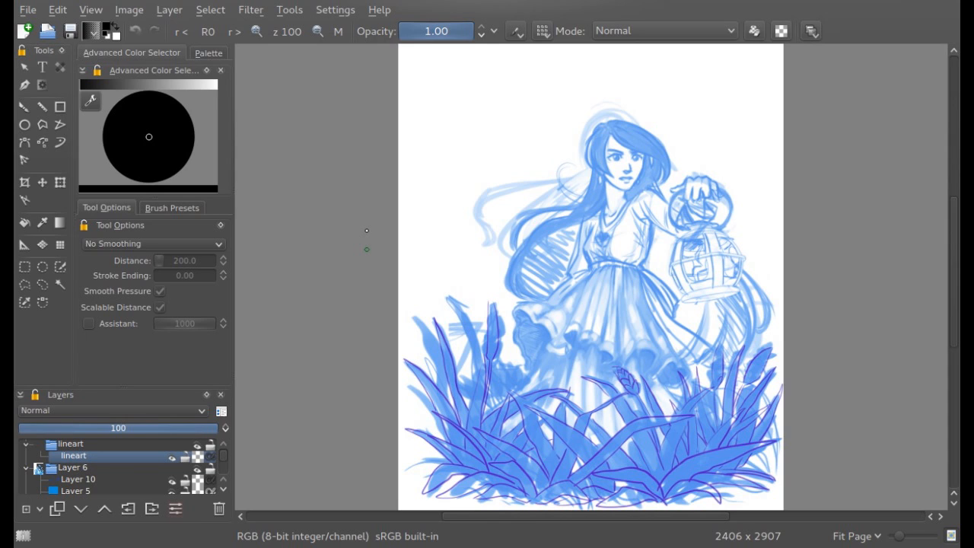
- Draw a freehand test S-curve over the grass with No Smoothing and undo it
left_click(256, 31)
left_click(256, 31)
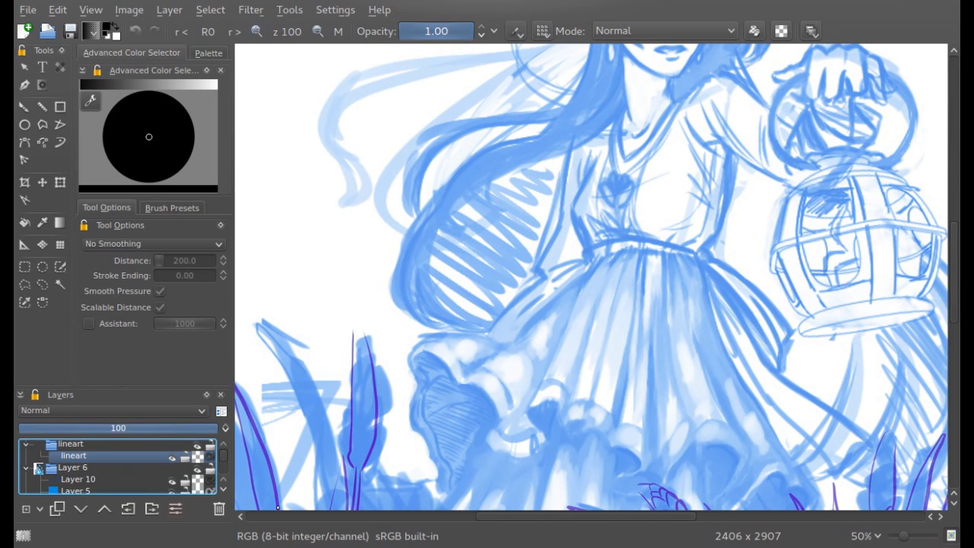
left_click_drag(953, 272, 942, 347)
left_click(91, 240)
left_click(96, 259)
left_click_drag(635, 168, 387, 396)
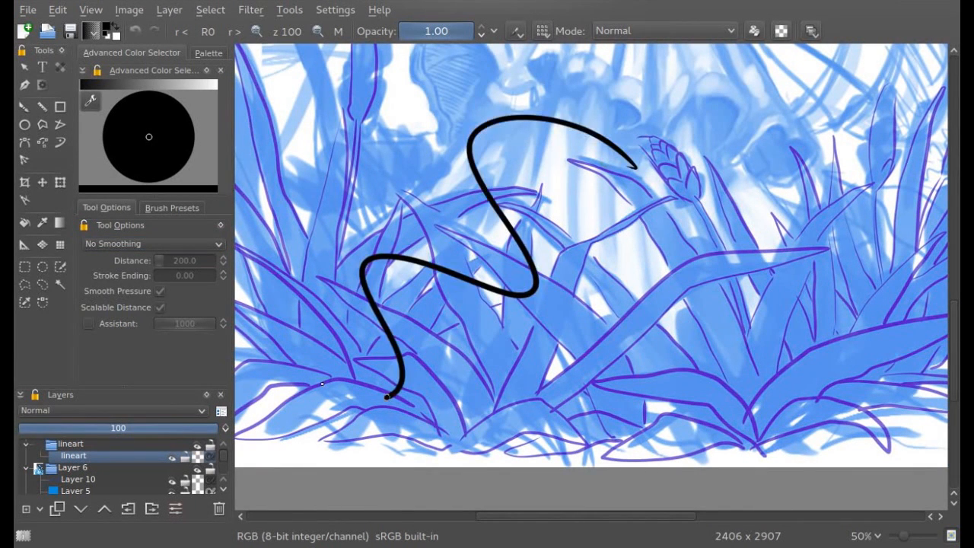
left_click(134, 31)
- Switch the brush to Weighted Smoothing, draw a comparable test S-curve over the grass and undo it
left_click(121, 243)
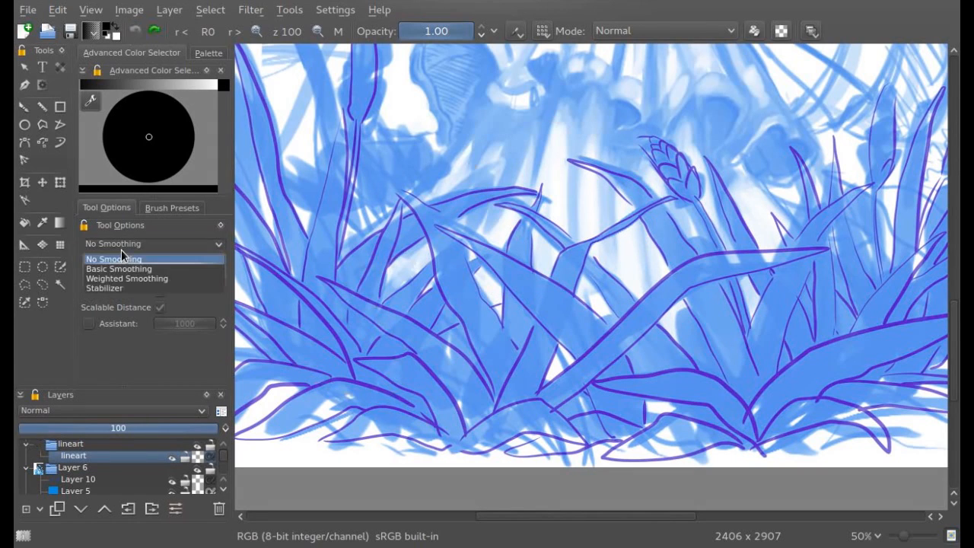
left_click(126, 279)
mouse_move(642, 243)
left_mouse_down()
mouse_move(482, 225)
mouse_move(534, 321)
mouse_move(382, 330)
mouse_move(356, 342)
mouse_move(344, 386)
left_mouse_up()
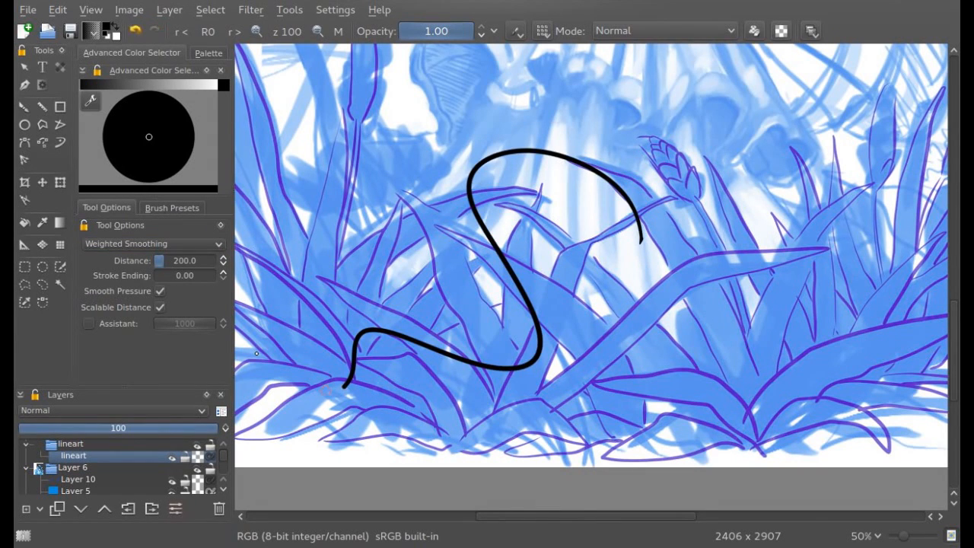
left_click(135, 31)
- Set the brush smoothing to Stabilizer, try it with an S-curve over the grass and undo the stroke
left_click(99, 242)
left_click(98, 288)
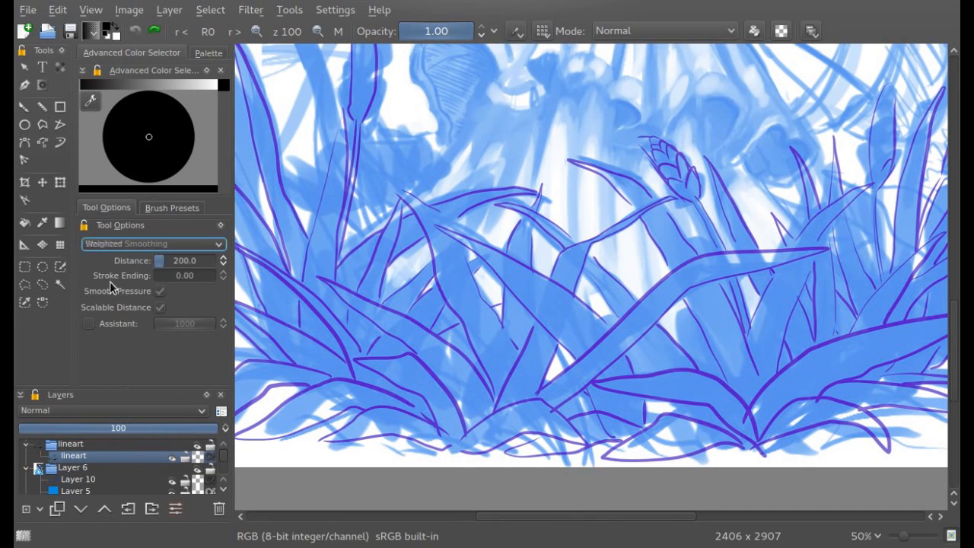
mouse_move(613, 279)
left_mouse_down()
mouse_move(572, 184)
mouse_move(442, 211)
mouse_move(488, 275)
mouse_move(521, 383)
mouse_move(484, 409)
mouse_move(390, 382)
mouse_move(304, 343)
left_mouse_up()
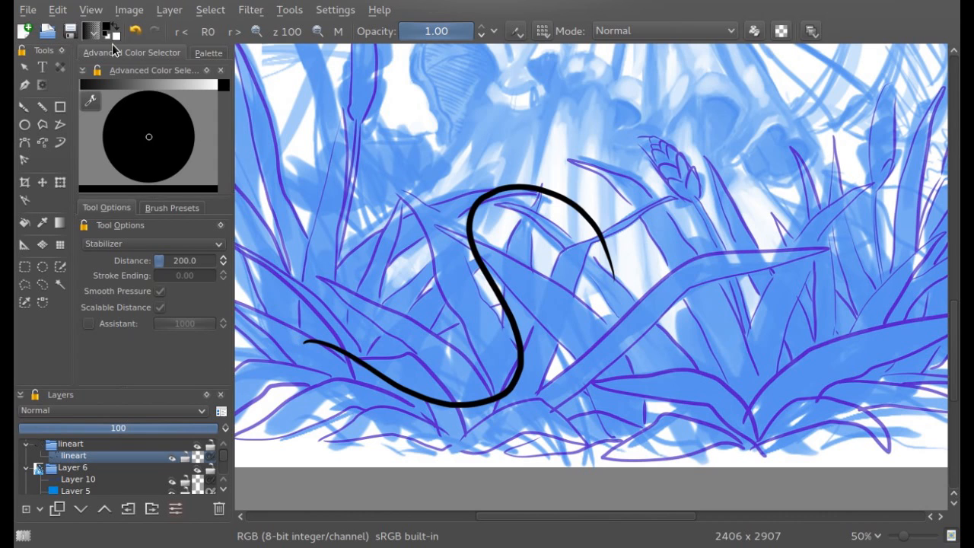
left_click(135, 31)
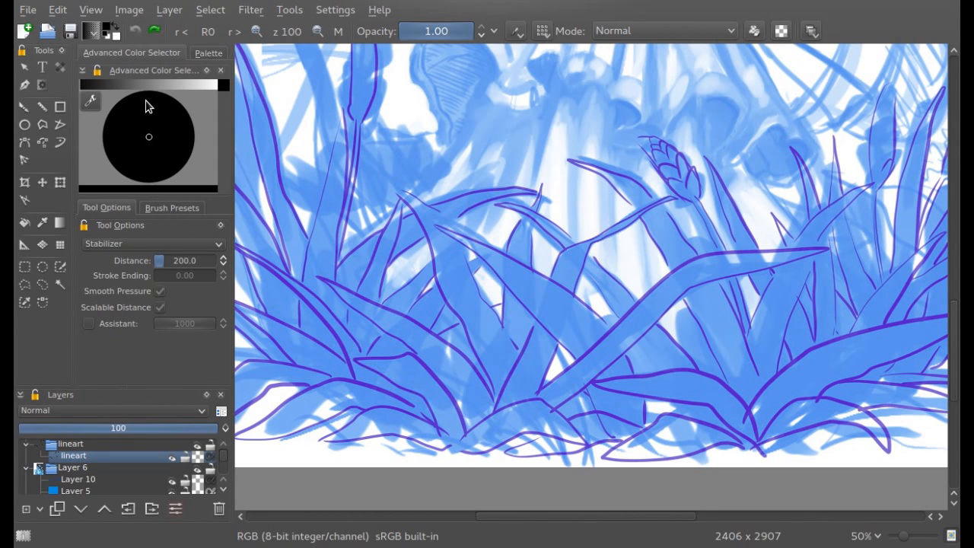
- Try to ink the lower edge of the woman's fringe twice with the Stabilizer, undoing each stroke
left_click(256, 31)
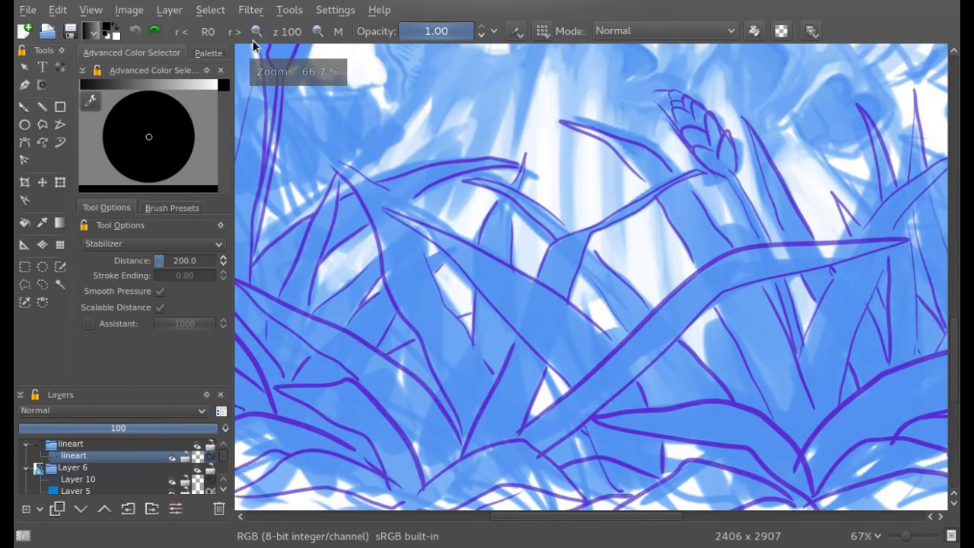
left_click_drag(559, 518, 585, 521)
left_click_drag(952, 348, 953, 200)
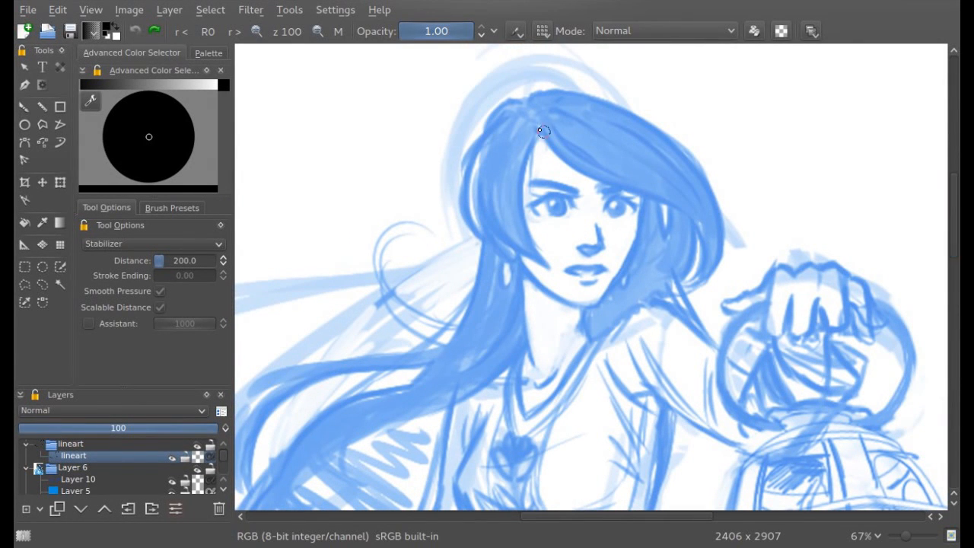
mouse_move(564, 163)
left_mouse_down()
mouse_move(601, 171)
mouse_move(677, 217)
mouse_move(698, 259)
mouse_move(690, 266)
left_mouse_up()
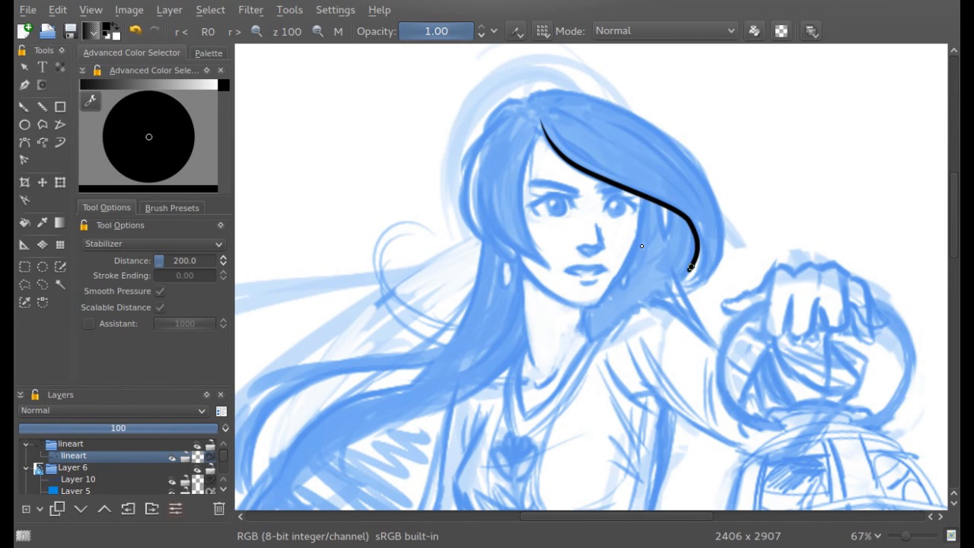
left_click(136, 31)
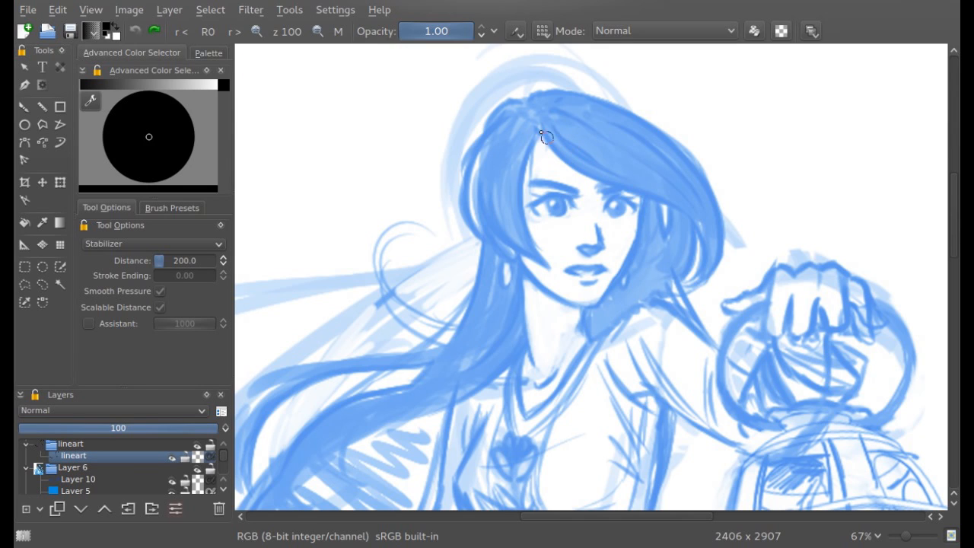
mouse_move(557, 158)
left_mouse_down()
mouse_move(696, 221)
mouse_move(705, 257)
mouse_move(688, 280)
left_mouse_up()
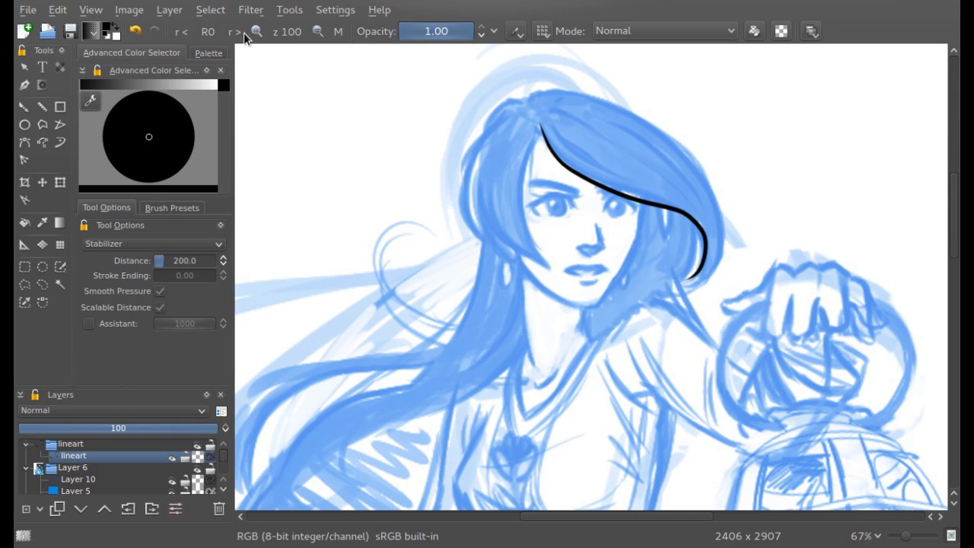
left_click(137, 32)
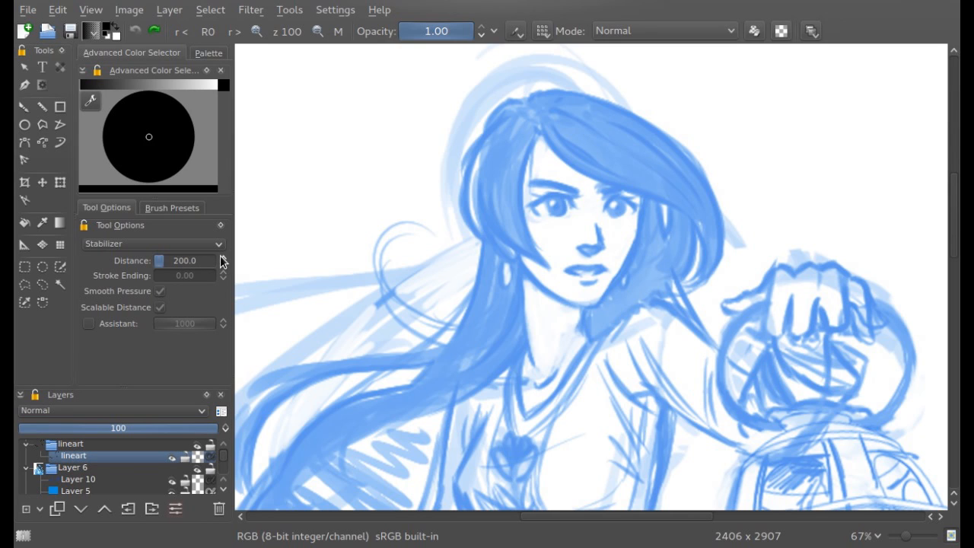
- Set the Stabilizer distance to 500
double_click(197, 260)
type("500")
key("Tab")
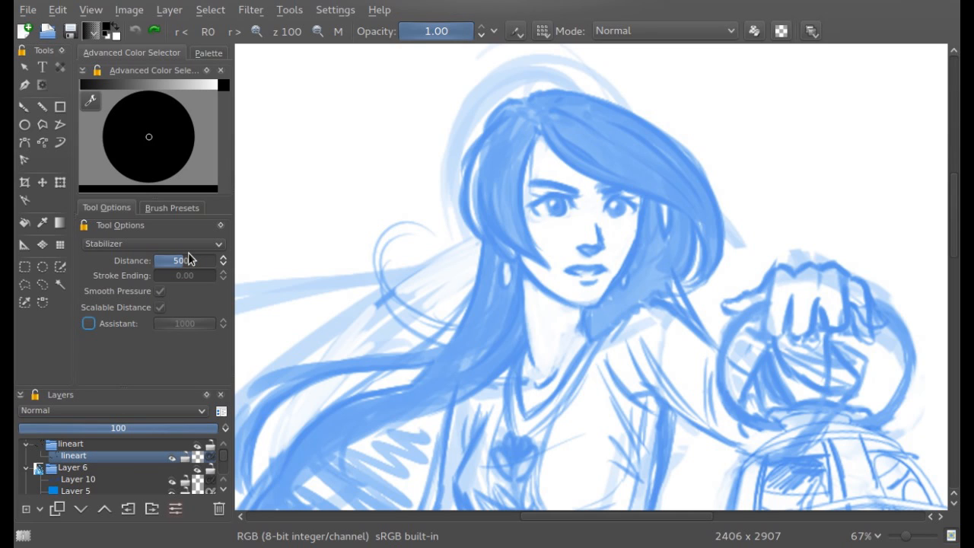
- Ink the fringe's lower edge from the parting across the forehead to the hair tip, undoing the first stroke and redrawing it
left_click_drag(539, 515, 547, 516)
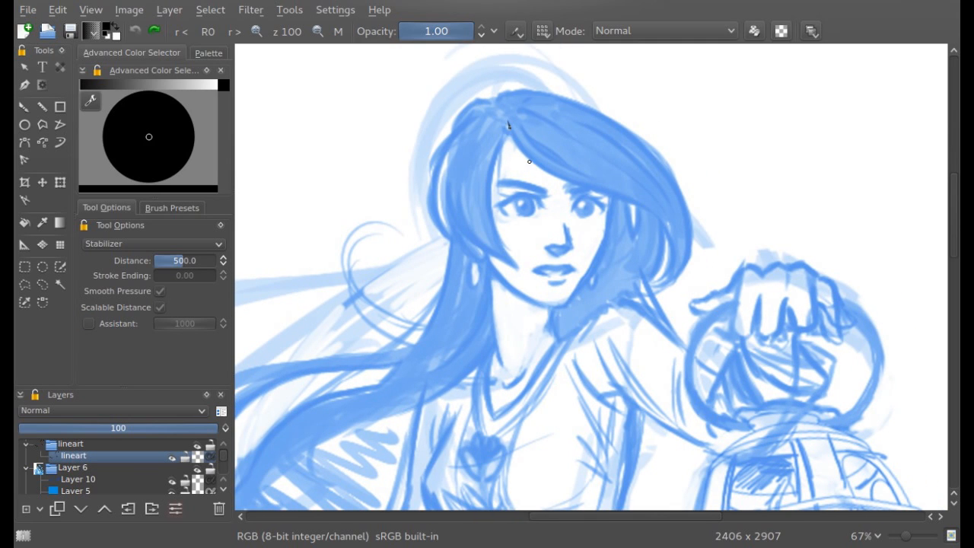
mouse_move(551, 175)
left_mouse_down()
mouse_move(671, 227)
mouse_move(669, 283)
mouse_move(639, 299)
left_mouse_up()
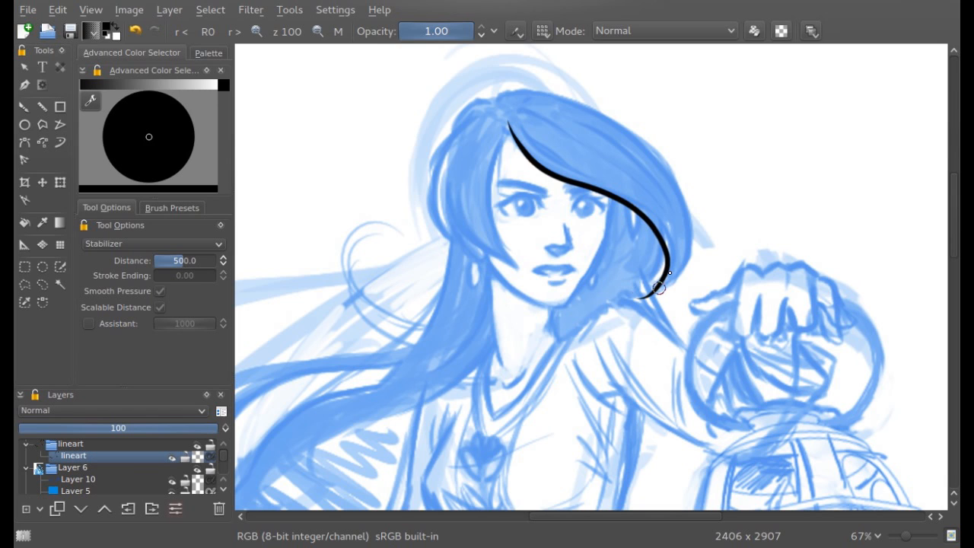
left_click(135, 30)
mouse_move(509, 124)
left_mouse_down()
mouse_move(522, 153)
mouse_move(566, 180)
left_mouse_up()
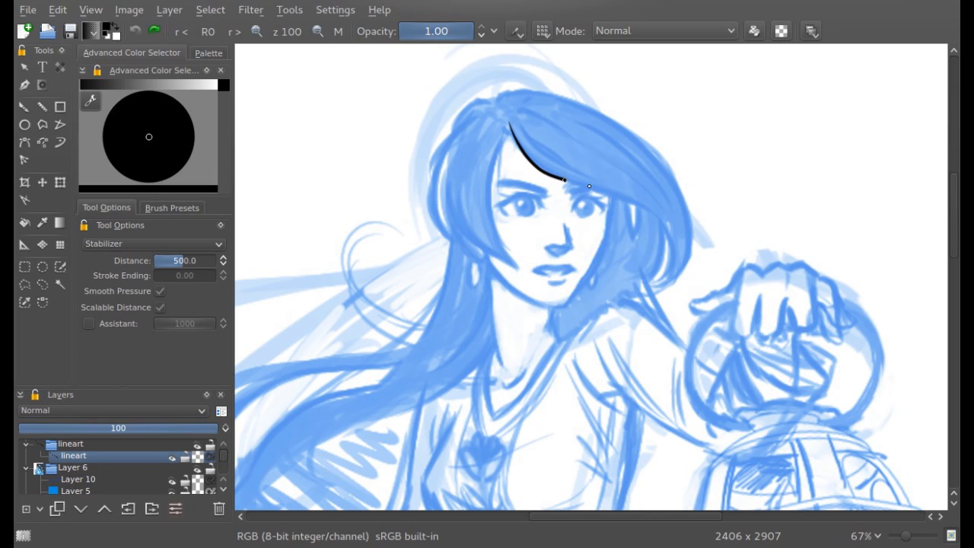
left_click_drag(625, 198, 662, 220)
mouse_move(666, 279)
left_mouse_down()
mouse_move(632, 269)
mouse_move(653, 285)
left_mouse_up()
- Try to ink the fringe's outer contour from the hair tip up to the parting, undoing each of the three strokes
mouse_move(690, 230)
left_mouse_down()
mouse_move(676, 174)
mouse_move(636, 131)
mouse_move(543, 82)
mouse_move(494, 111)
mouse_move(480, 60)
left_mouse_up()
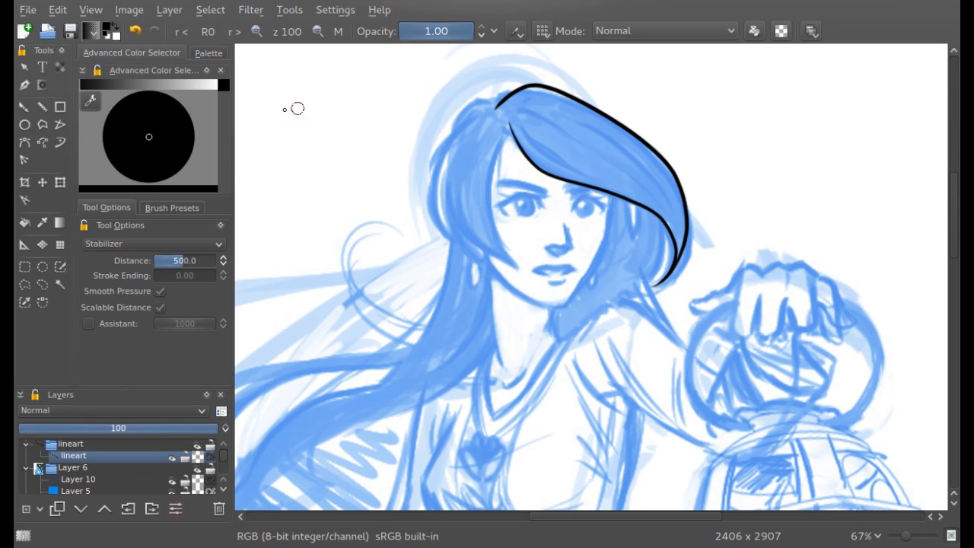
left_click(135, 30)
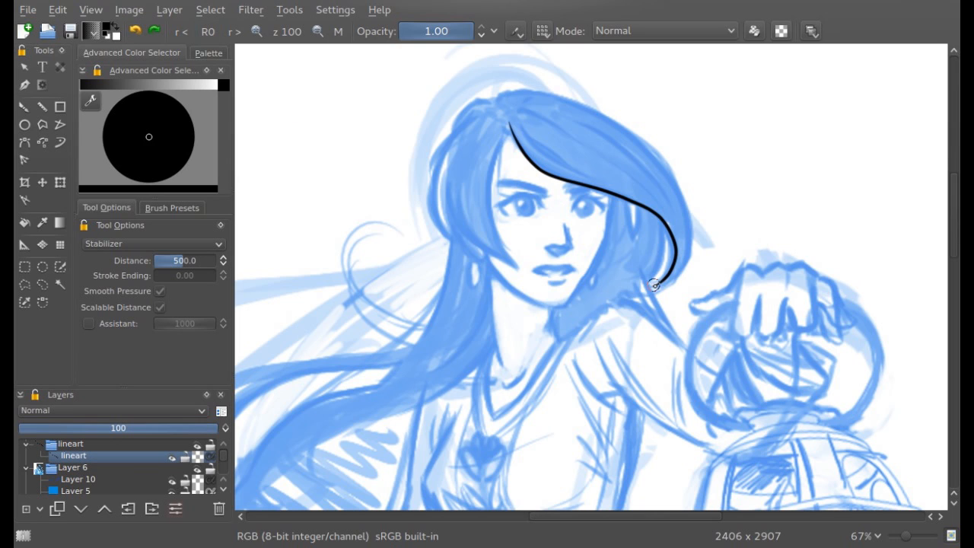
mouse_move(689, 220)
left_mouse_down()
mouse_move(677, 160)
mouse_move(628, 106)
mouse_move(556, 74)
mouse_move(495, 72)
left_mouse_up()
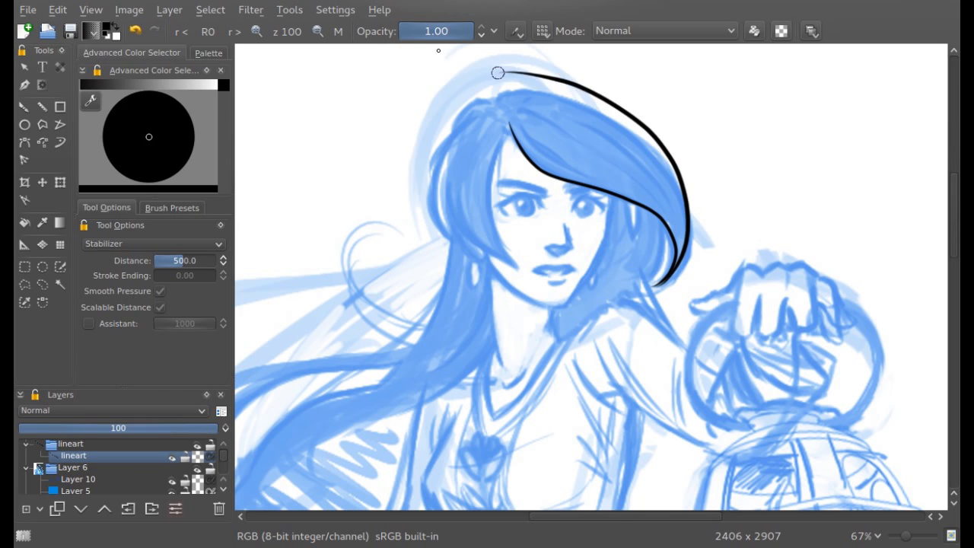
left_click(135, 31)
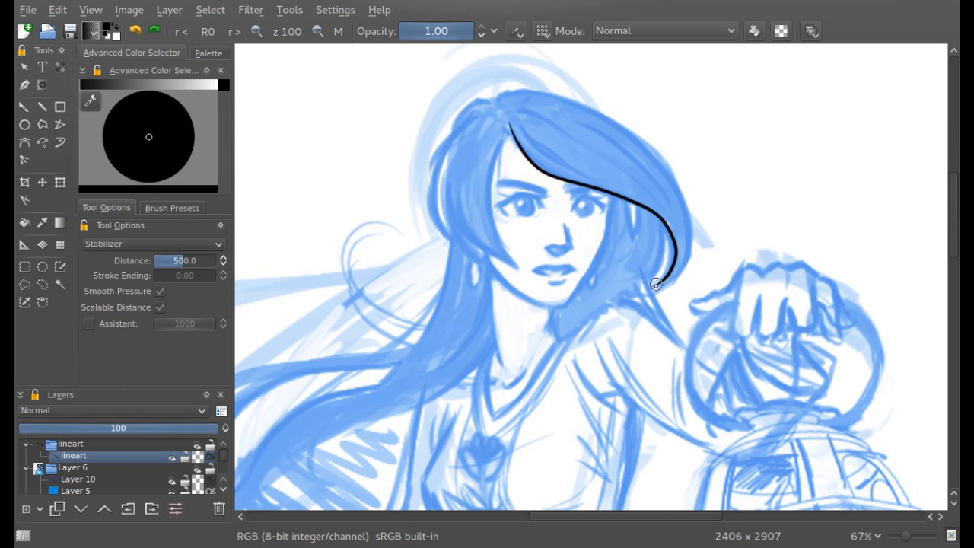
mouse_move(689, 217)
left_mouse_down()
mouse_move(673, 168)
mouse_move(654, 149)
mouse_move(544, 93)
mouse_move(481, 97)
left_mouse_up()
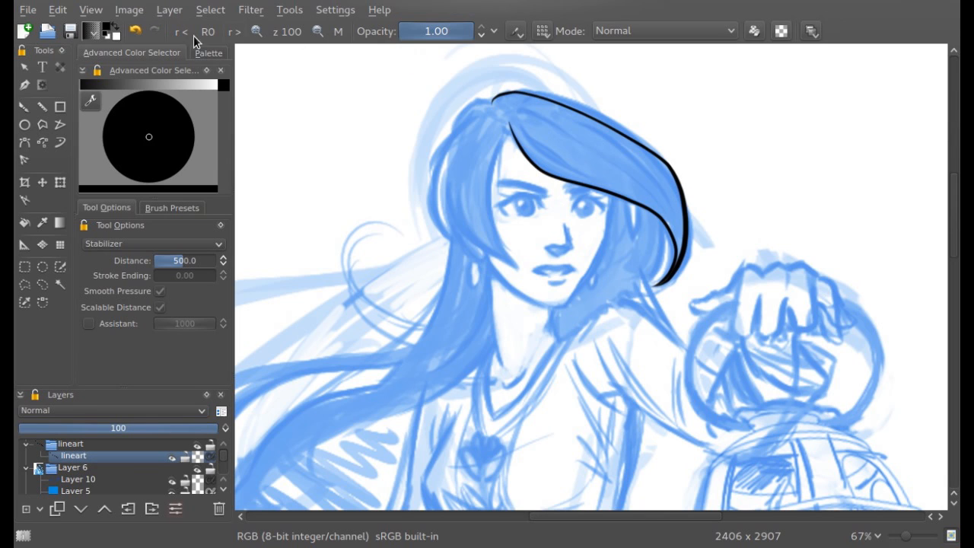
left_click(135, 31)
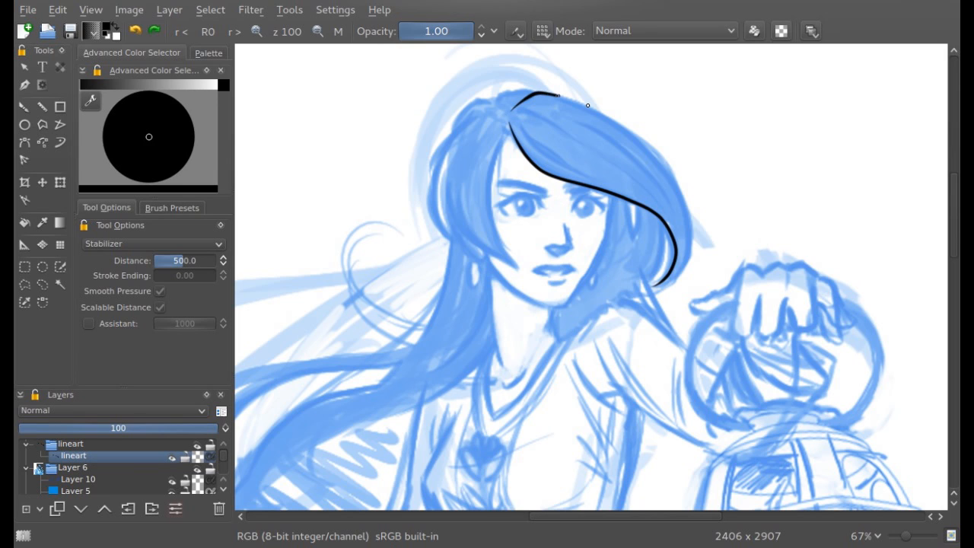
- Ink the fringe's outer contour from the parting down to the tip and add short strand lines inside its lower edge
mouse_move(618, 121)
left_mouse_down()
mouse_move(657, 148)
mouse_move(688, 232)
mouse_move(689, 255)
mouse_move(674, 280)
mouse_move(637, 283)
left_mouse_up()
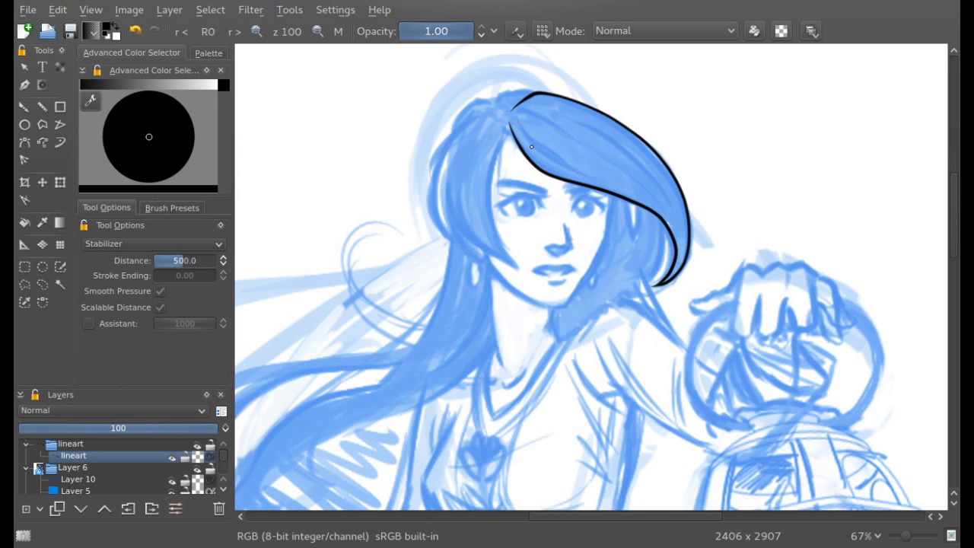
left_click_drag(617, 184, 617, 184)
left_click_drag(568, 165, 583, 174)
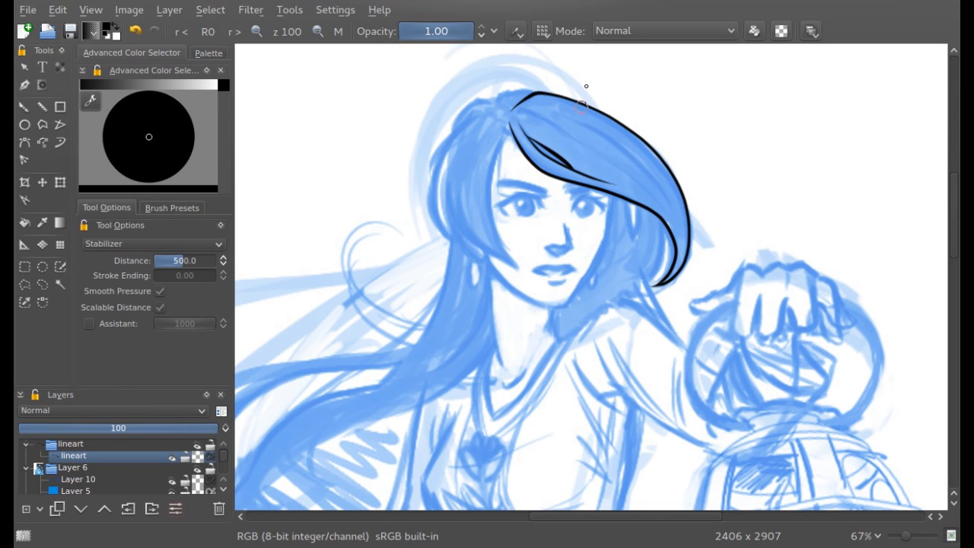
- Try to ink a long strand line through the middle of the fringe at 100% zoom and undo it
left_click(281, 31)
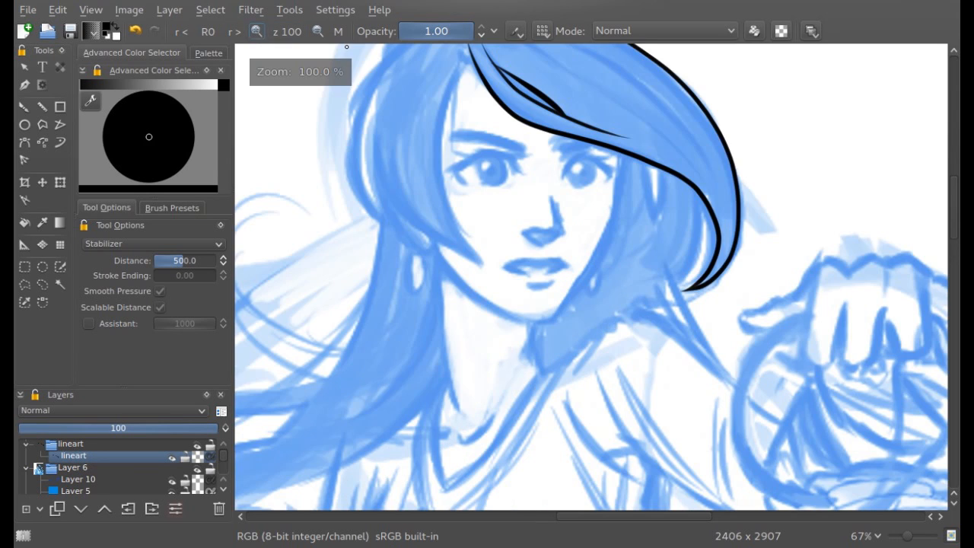
scroll(932, 216, "up", 2)
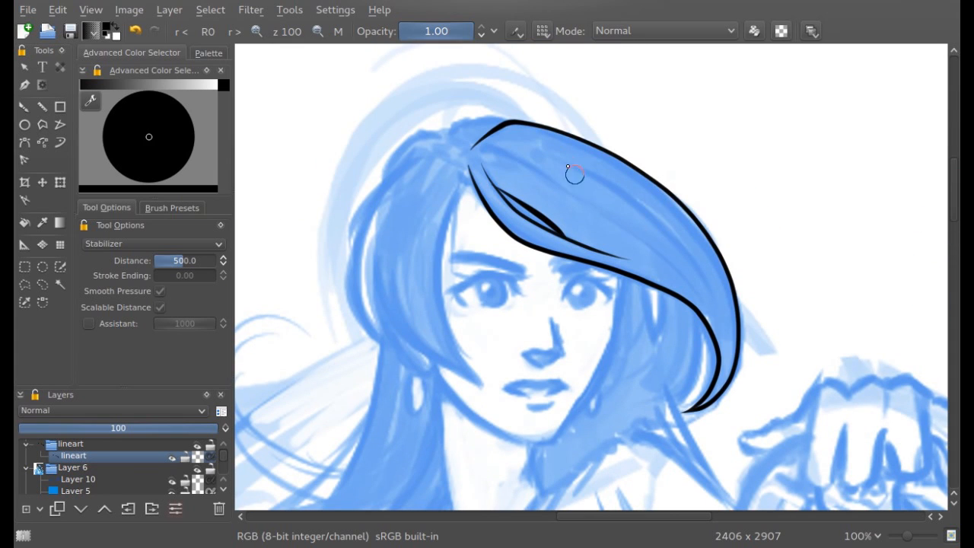
mouse_move(649, 213)
left_mouse_down()
mouse_move(706, 277)
mouse_move(732, 328)
left_mouse_up()
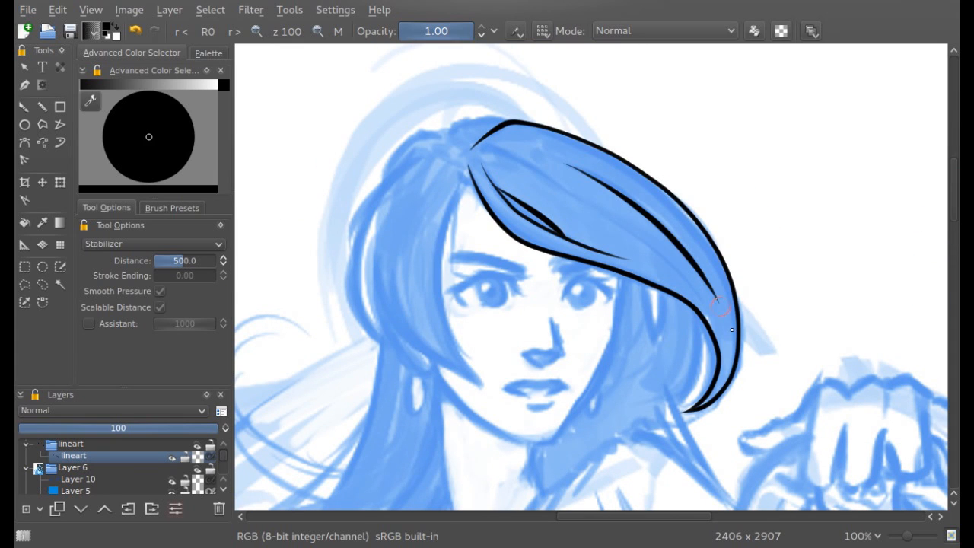
left_click(135, 30)
- Ink the hair lock on the other side of the face, with its inner edge, pointed lower ends and outer contour
left_click_drag(566, 520, 551, 520)
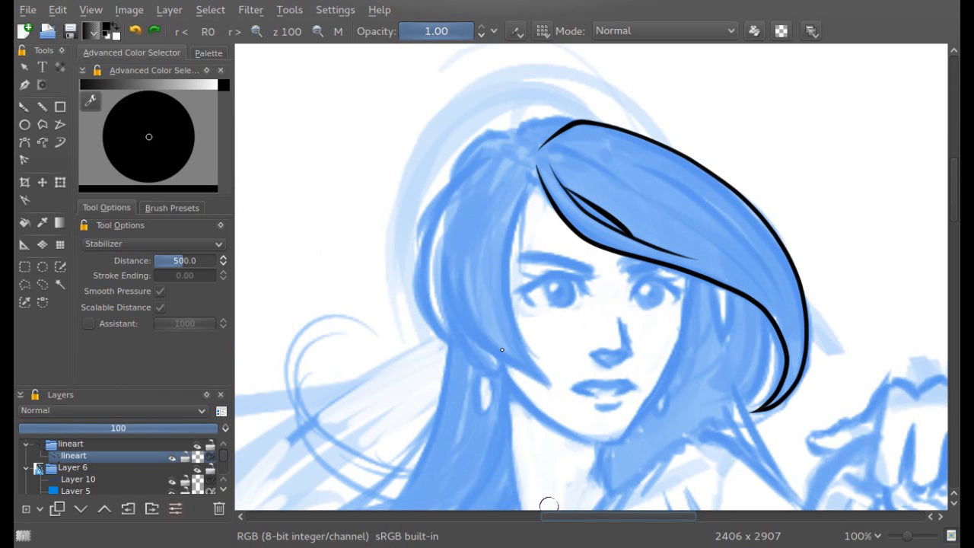
mouse_move(523, 187)
left_mouse_down()
mouse_move(507, 267)
mouse_move(513, 338)
mouse_move(566, 404)
mouse_move(554, 391)
left_mouse_up()
mouse_move(493, 353)
left_mouse_down()
mouse_move(473, 336)
mouse_move(428, 234)
left_mouse_up()
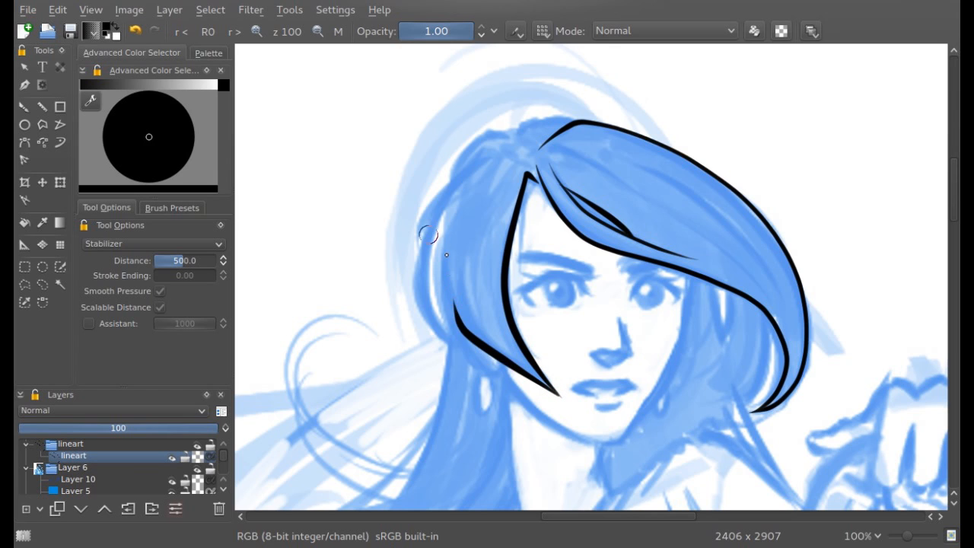
left_click(135, 31)
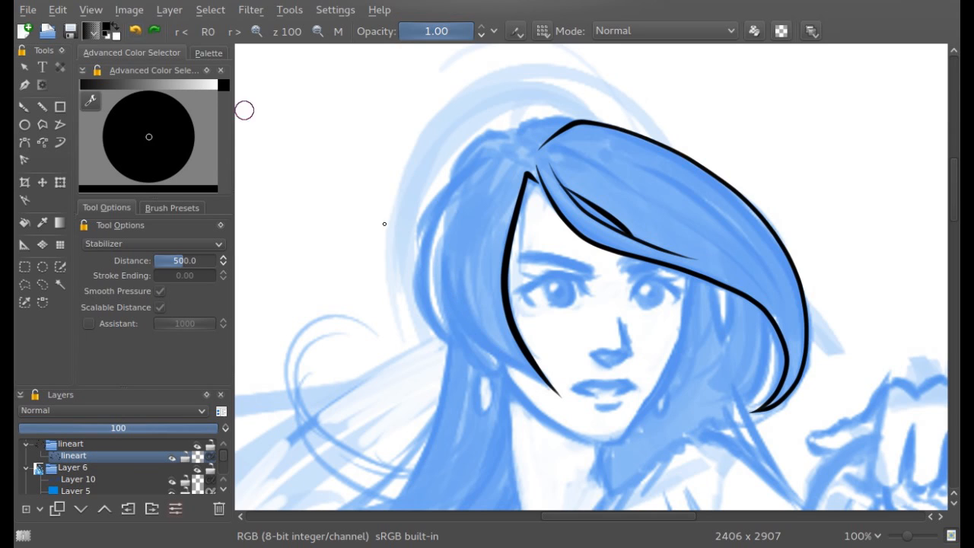
mouse_move(560, 394)
left_mouse_down()
mouse_move(468, 331)
mouse_move(441, 269)
left_mouse_up()
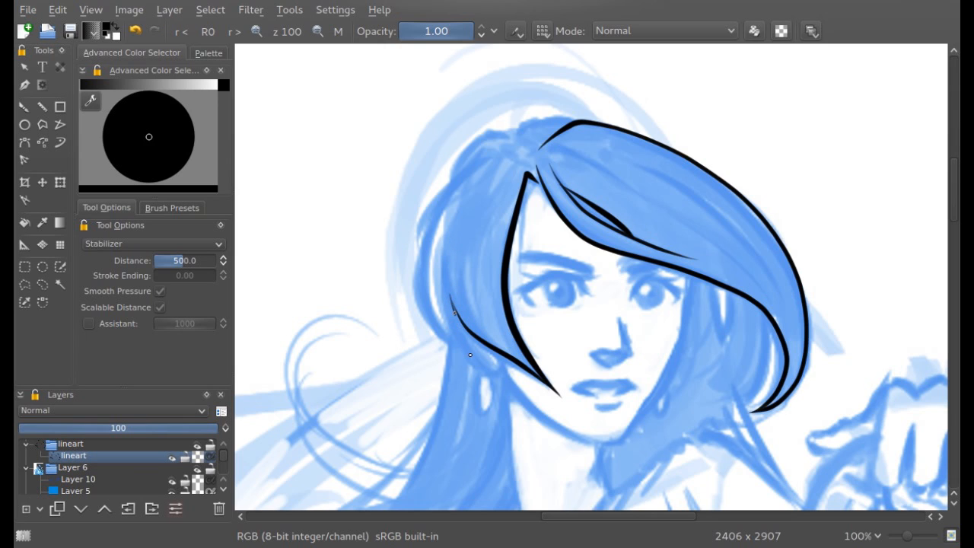
left_click_drag(477, 365, 484, 371)
mouse_move(423, 314)
left_mouse_down()
mouse_move(409, 260)
mouse_move(423, 219)
mouse_move(497, 152)
left_mouse_up()
- Ink the outer side of the neck, the earlobe beneath the hair lock, and the jawline around the chin up the far cheek
left_click_drag(953, 203, 952, 234)
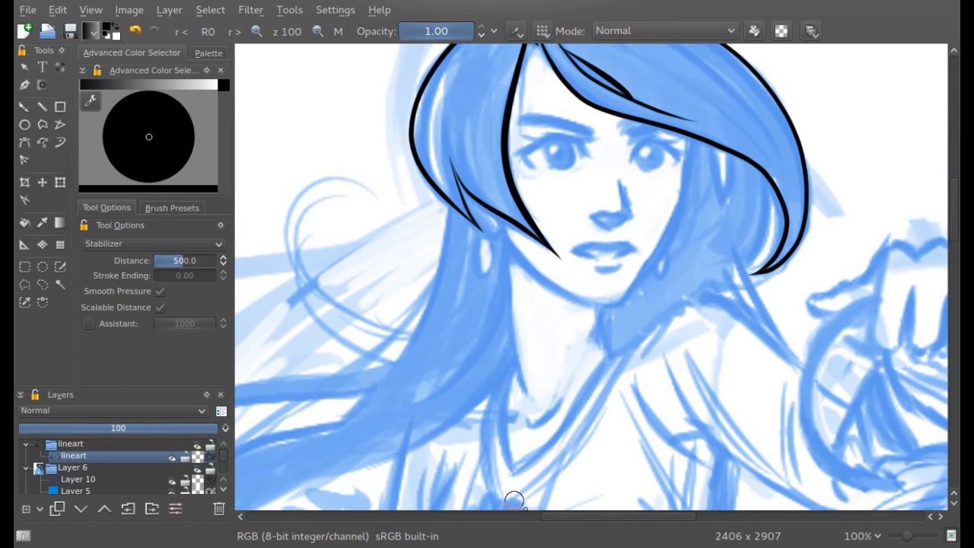
left_click_drag(547, 515, 559, 517)
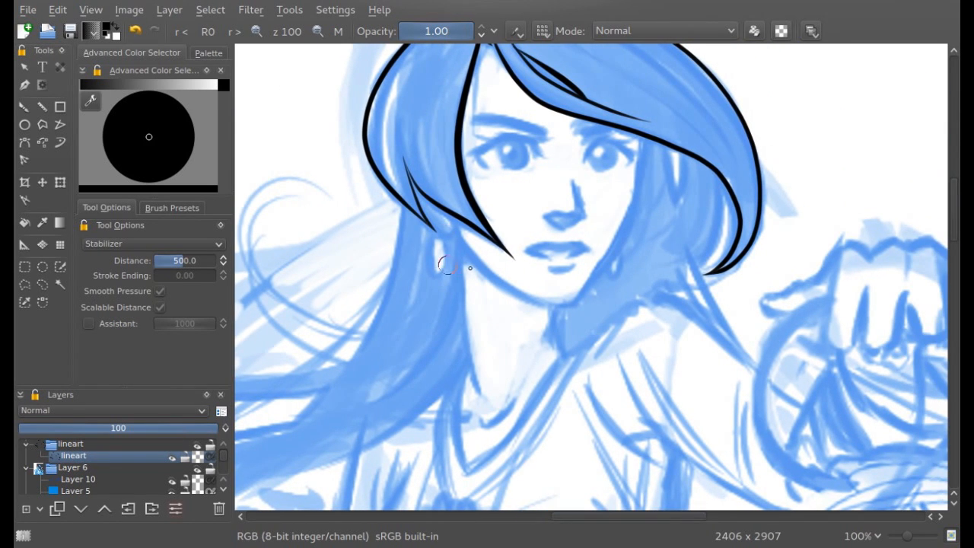
left_click_drag(460, 265, 483, 400)
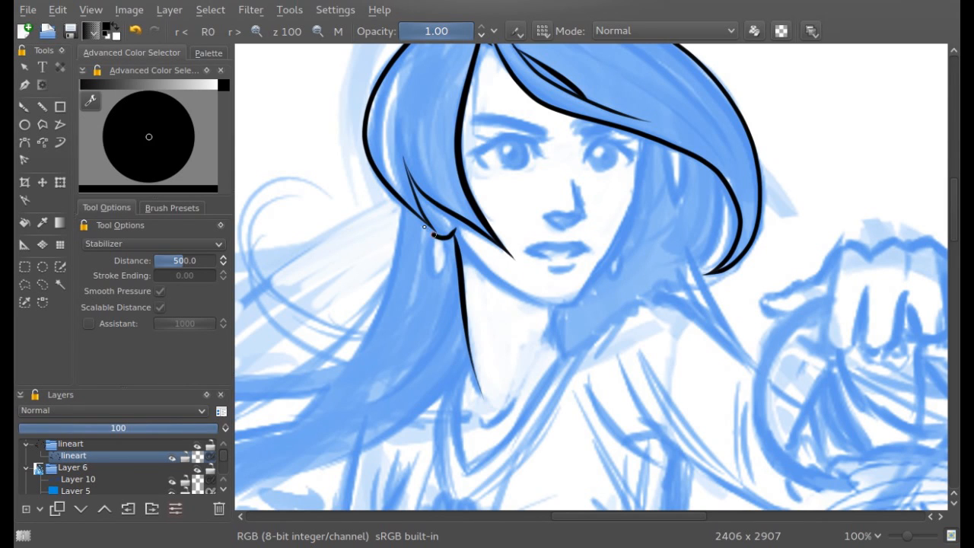
left_click_drag(405, 202, 454, 230)
left_click_drag(504, 287, 570, 302)
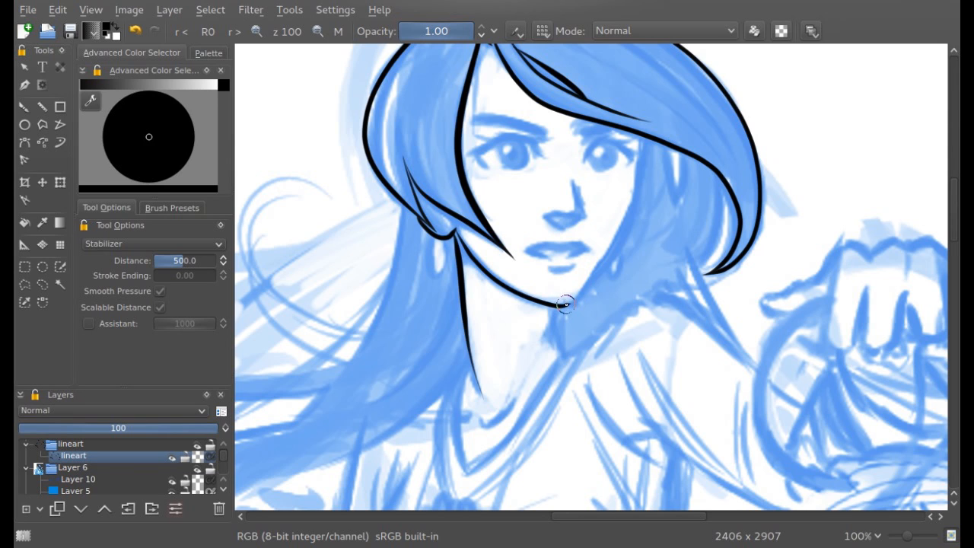
left_click_drag(586, 285, 639, 194)
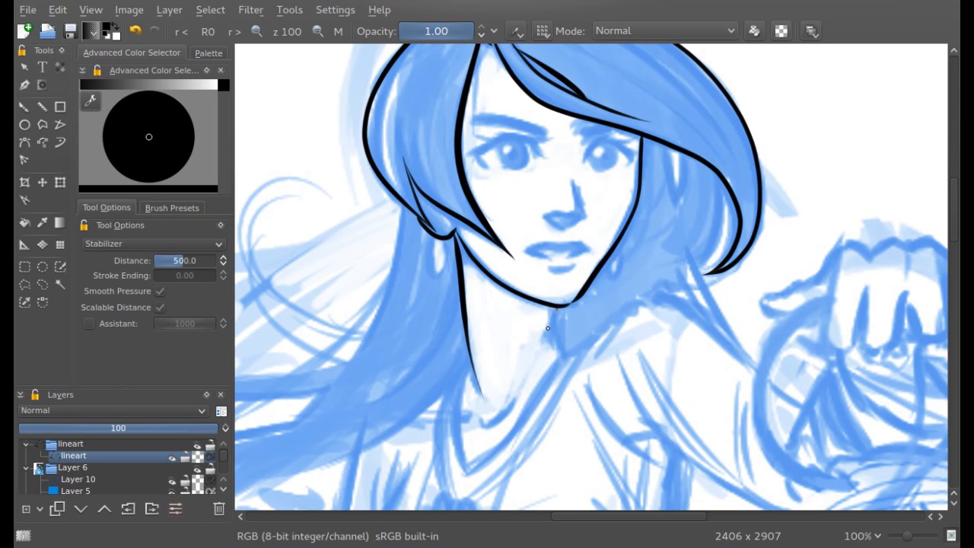
- Undo the first throat stroke and ink the front of the neck under the chin with two short lines
left_click(135, 30)
left_click_drag(553, 303, 542, 347)
mouse_move(551, 312)
left_mouse_down()
mouse_move(562, 353)
mouse_move(554, 347)
left_mouse_up()
- Ink the armpit crease, the bodice side down to the waist, and the raised arm's lower edge to the lantern
mouse_move(555, 517)
left_mouse_down()
mouse_move(570, 516)
mouse_move(537, 516)
mouse_move(597, 516)
left_mouse_up()
mouse_move(953, 223)
left_mouse_down()
mouse_move(933, 318)
mouse_move(949, 217)
left_mouse_up()
mouse_move(451, 148)
left_mouse_down()
mouse_move(465, 200)
mouse_move(536, 257)
mouse_move(520, 384)
mouse_move(475, 431)
mouse_move(461, 431)
left_mouse_up()
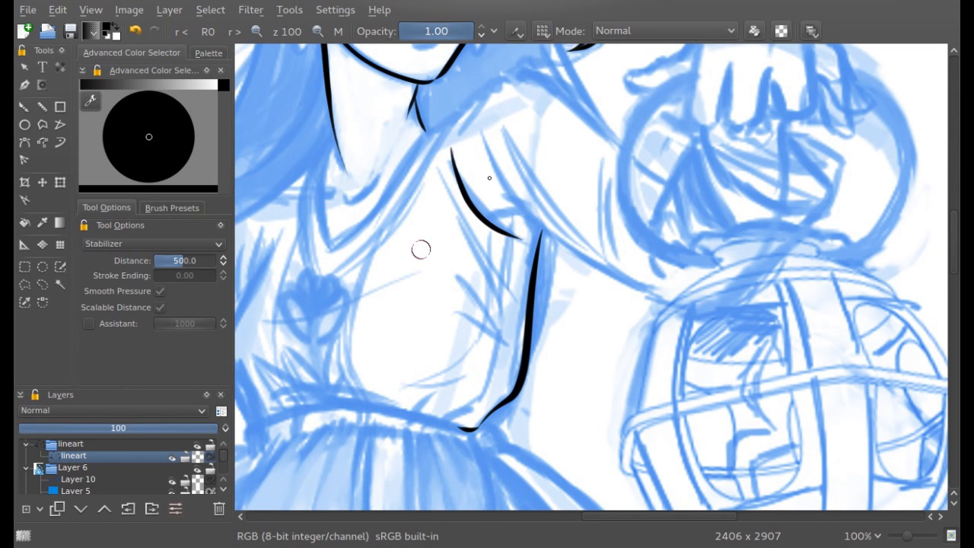
mouse_move(499, 168)
left_mouse_down()
mouse_move(528, 216)
mouse_move(668, 303)
left_mouse_up()
- Ink the opposite side of the bodice down to the waist and the curved lower edge of the blouse
left_click_drag(585, 518, 533, 518)
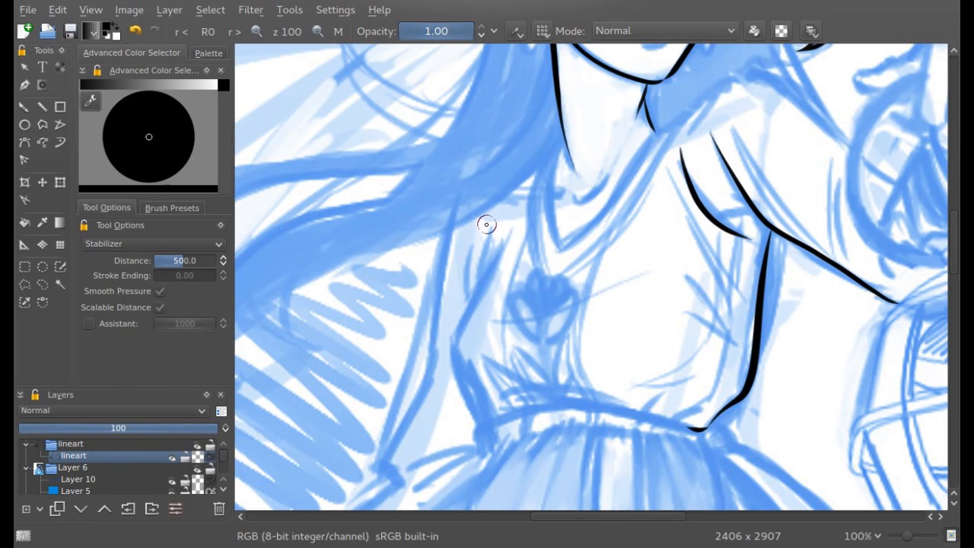
mouse_move(512, 220)
left_mouse_down()
mouse_move(450, 337)
mouse_move(476, 416)
mouse_move(489, 371)
left_mouse_up()
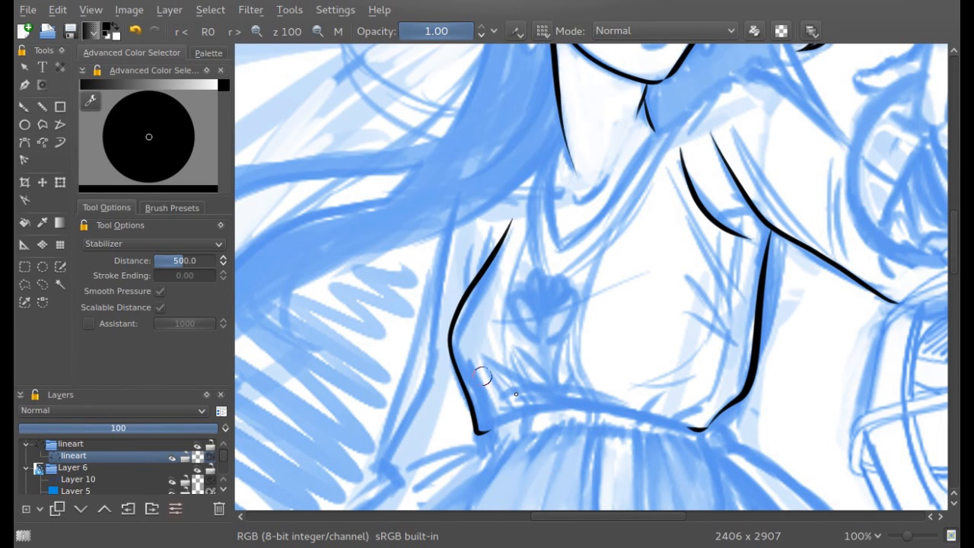
mouse_move(708, 403)
left_mouse_down()
mouse_move(676, 421)
mouse_move(609, 401)
mouse_move(626, 409)
mouse_move(582, 408)
mouse_move(449, 347)
left_mouse_up()
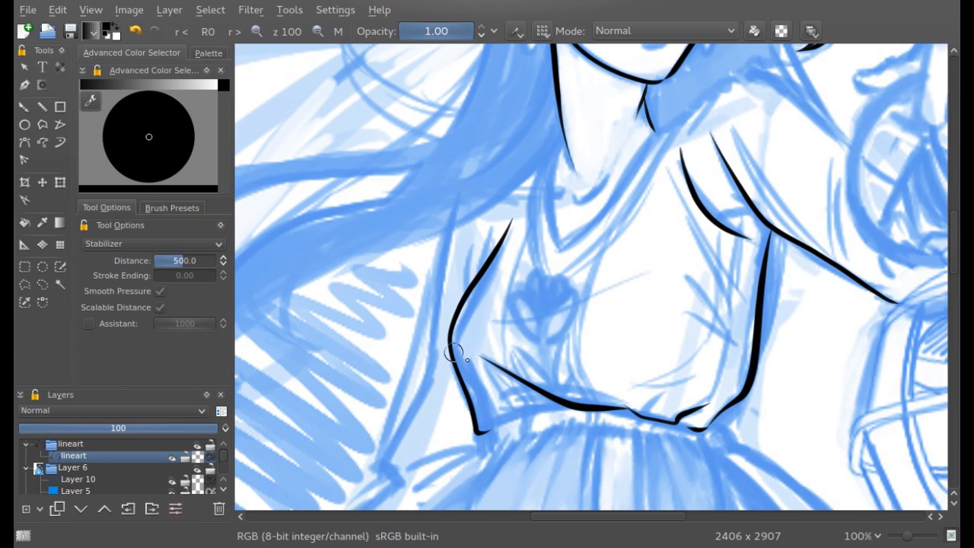
left_click_drag(560, 404, 521, 408)
- At 50% zoom, ink the overskirt's edge on the lantern side with its lower corner, and both side contours of the underskirt
left_click_drag(952, 254, 947, 315)
key("minus")
key("minus")
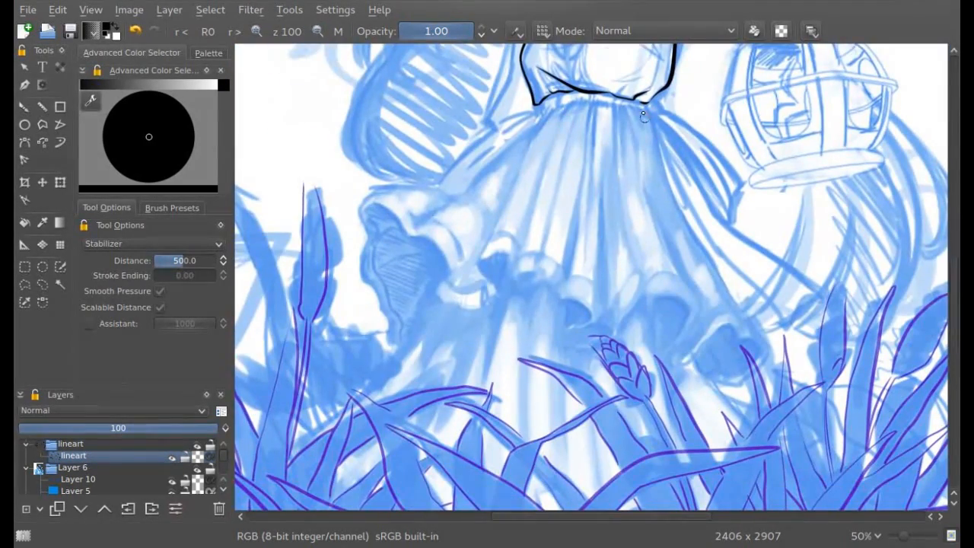
mouse_move(660, 146)
left_mouse_down()
mouse_move(690, 235)
mouse_move(770, 352)
left_mouse_up()
left_click_drag(583, 518, 617, 517)
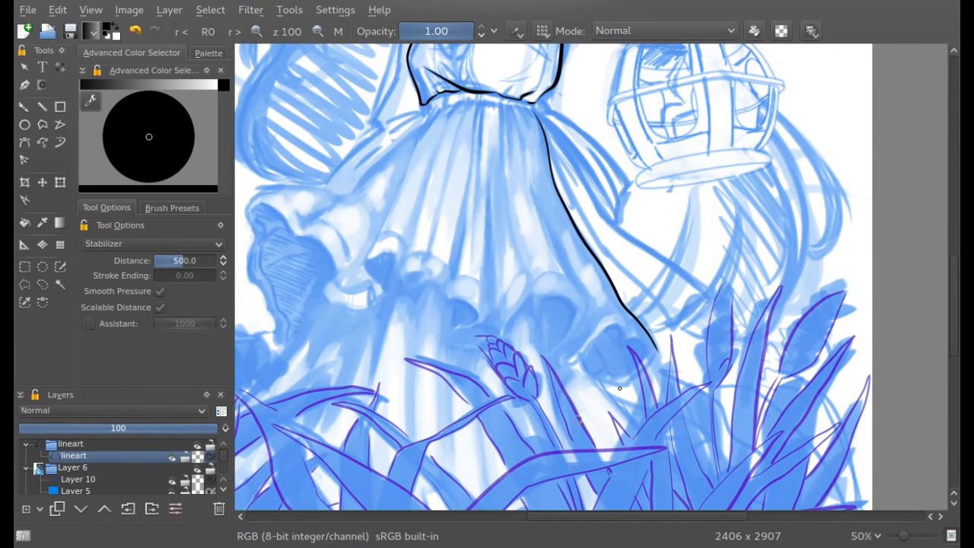
mouse_move(658, 355)
left_mouse_down()
mouse_move(639, 375)
mouse_move(604, 381)
mouse_move(669, 460)
left_mouse_up()
left_click_drag(613, 518, 533, 517)
mouse_move(579, 300)
left_mouse_down()
mouse_move(506, 389)
mouse_move(441, 456)
left_mouse_up()
- Mirror the canvas view and ink the overskirt's opposite front edge with fold lines falling from the waistband
left_click_drag(586, 517, 623, 518)
left_click_drag(953, 277, 952, 309)
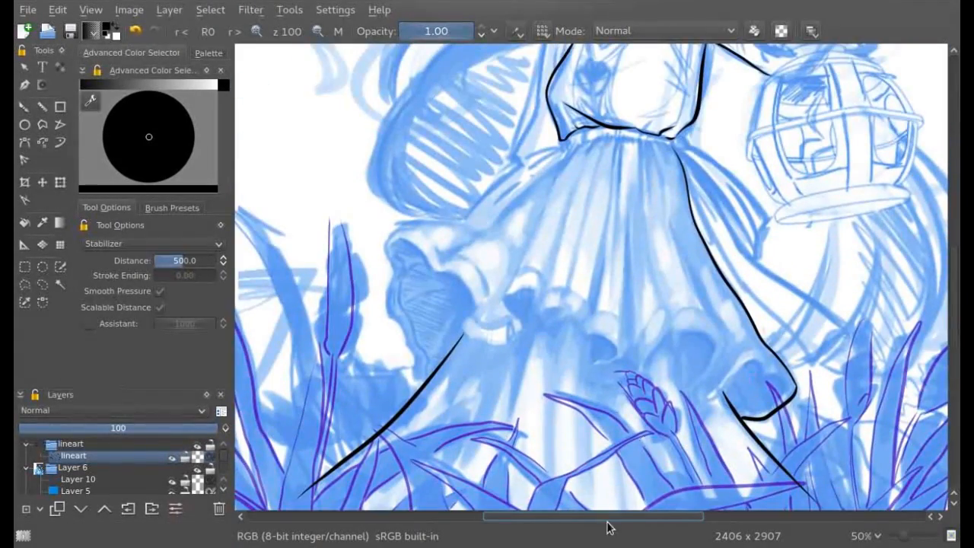
scroll(619, 516, "left", 3)
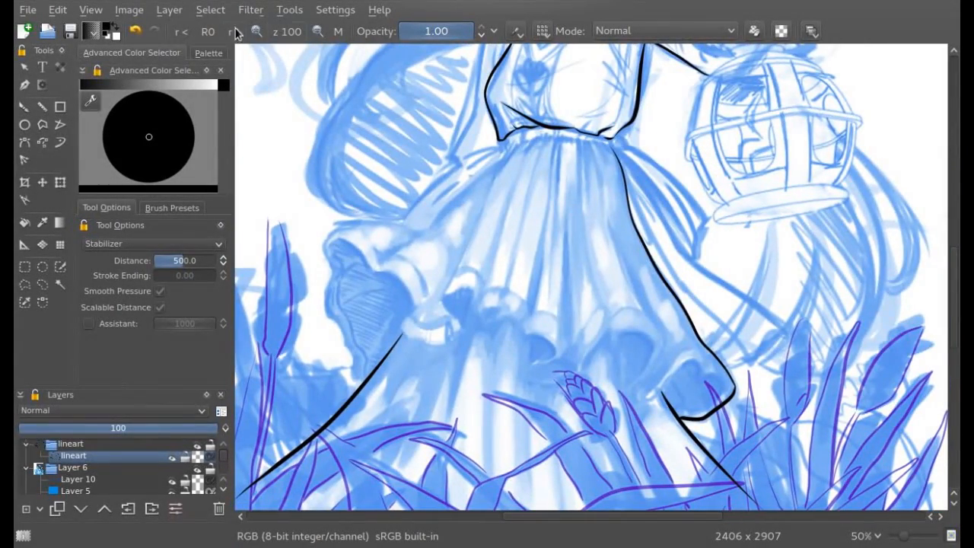
left_click(337, 31)
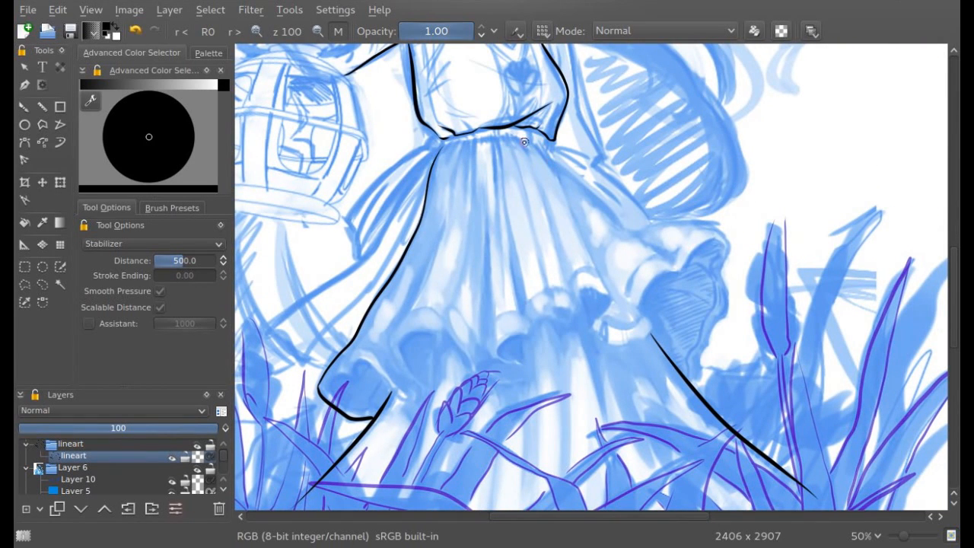
mouse_move(537, 149)
left_mouse_down()
mouse_move(613, 299)
mouse_move(592, 326)
mouse_move(599, 333)
mouse_move(549, 229)
mouse_move(530, 162)
left_mouse_up()
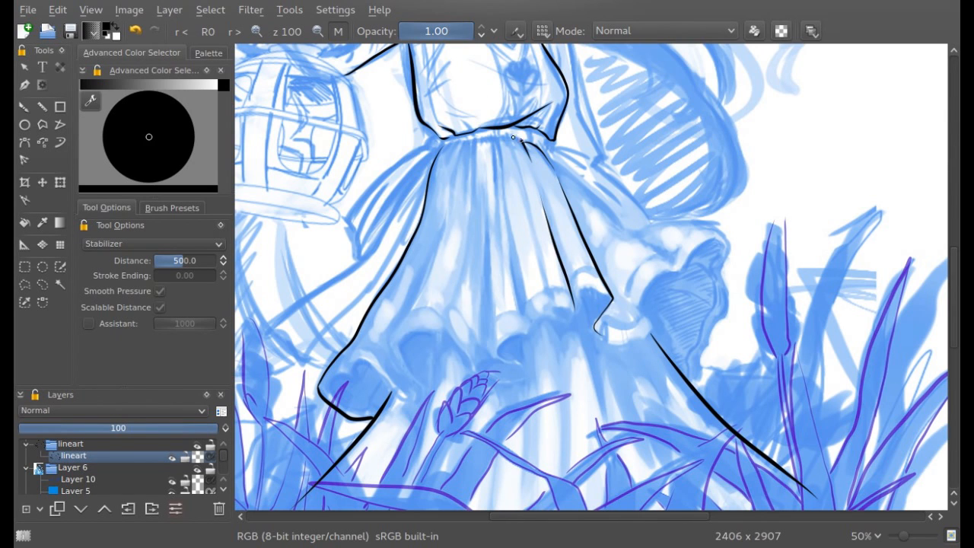
left_click_drag(495, 144, 506, 217)
- Undo the first long fold stroke, then ink the fold down the front of the skirt and a short pleat at the waistband
mouse_move(490, 140)
left_mouse_down()
mouse_move(497, 161)
mouse_move(445, 313)
left_mouse_up()
left_click(135, 31)
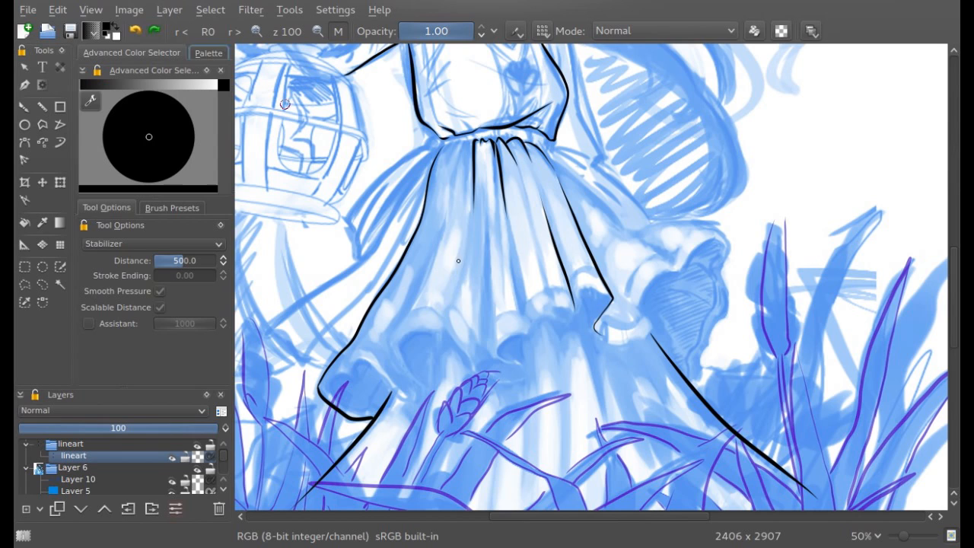
left_click_drag(467, 228, 441, 320)
left_click_drag(467, 183, 468, 143)
- Try to ink another long fold near the skirt's lantern-side edge and undo it
mouse_move(451, 185)
left_mouse_down()
mouse_move(447, 226)
mouse_move(408, 261)
mouse_move(439, 239)
mouse_move(388, 325)
left_mouse_up()
left_click(136, 31)
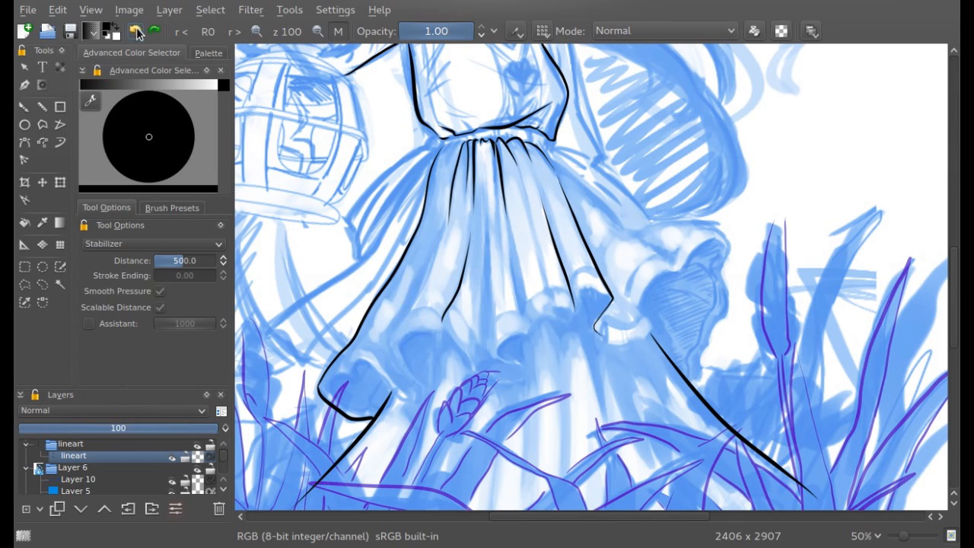
left_click(136, 32)
- Unmirror and rotate the canvas, ink the long fold from the waistband to the curled hem near the lantern side, and reset the rotation
left_click(337, 32)
left_click_drag(439, 226, 333, 225)
left_click(181, 31)
left_click(181, 32)
left_click(181, 32)
left_click_drag(557, 515, 570, 515)
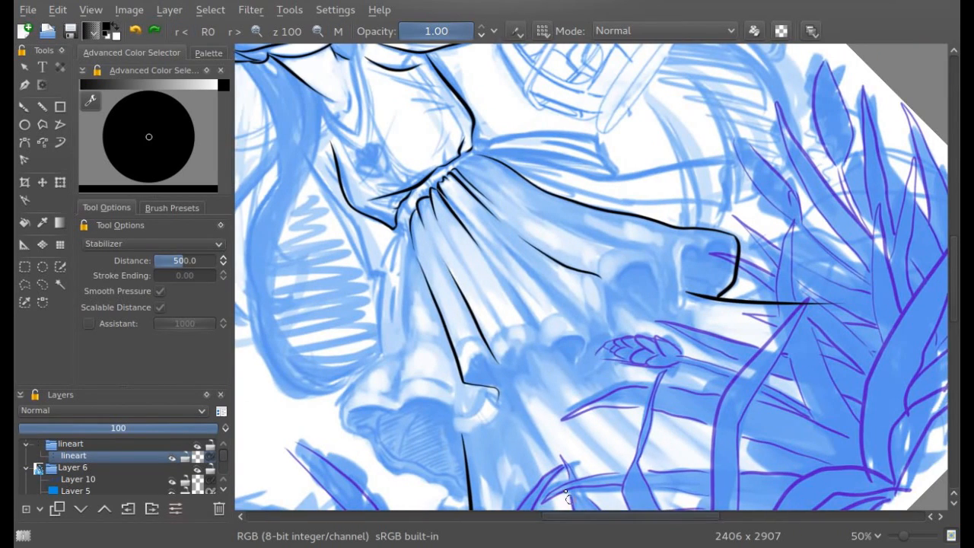
mouse_move(478, 175)
left_mouse_down()
mouse_move(594, 235)
mouse_move(567, 229)
mouse_move(653, 251)
left_mouse_up()
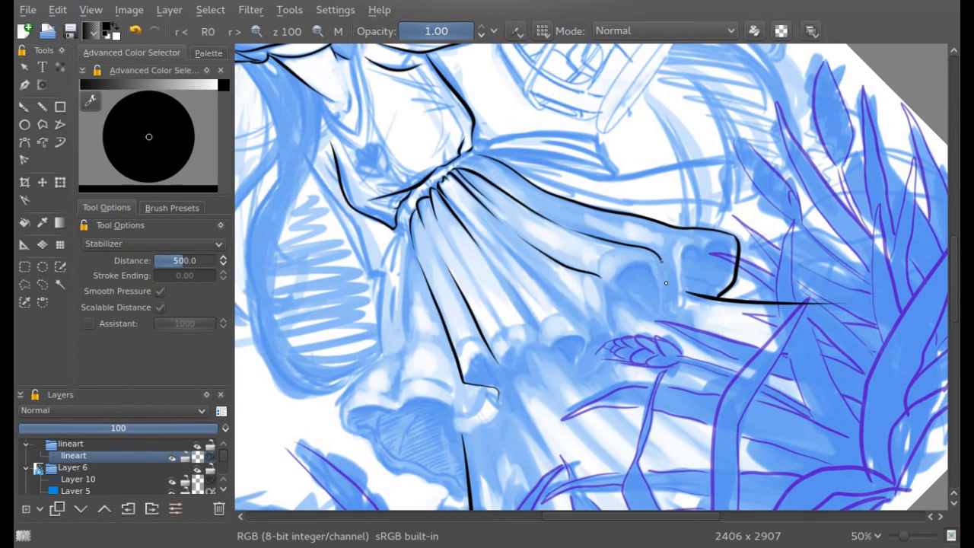
left_click_drag(673, 311, 680, 305)
key("5")
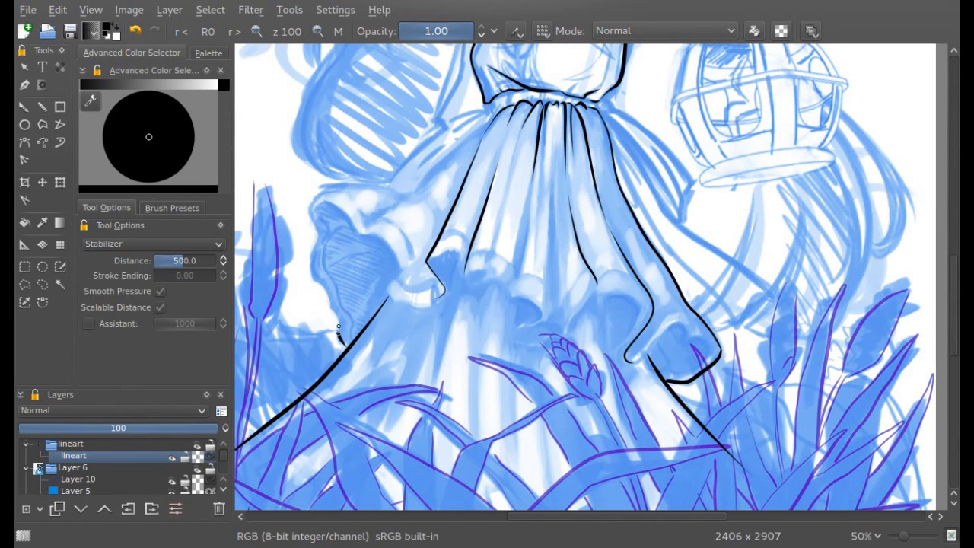
- Ink the flared flounce's outer contour, its turned-over inner edge, and the rounded hem next to it
mouse_move(318, 279)
left_mouse_down()
mouse_move(321, 238)
mouse_move(302, 213)
mouse_move(313, 226)
mouse_move(309, 207)
mouse_move(325, 187)
mouse_move(390, 187)
left_mouse_up()
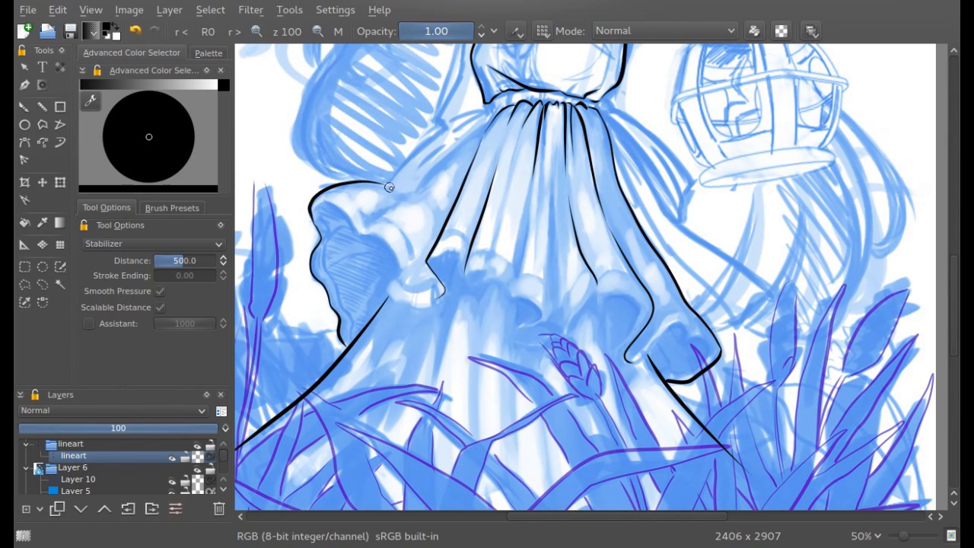
mouse_move(321, 200)
left_mouse_down()
mouse_move(344, 208)
mouse_move(355, 230)
left_mouse_up()
key("ctrl+z")
left_click_drag(430, 307, 443, 292)
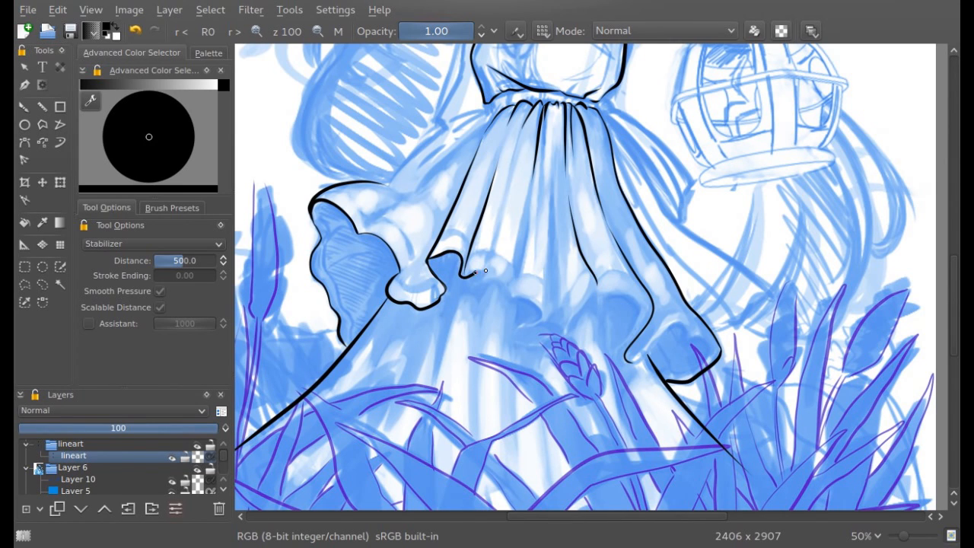
- Ink the wavy overskirt hem across the front to the curled corner on the lantern side
scroll(397, 356, "right", 2)
key("ctrl+z")
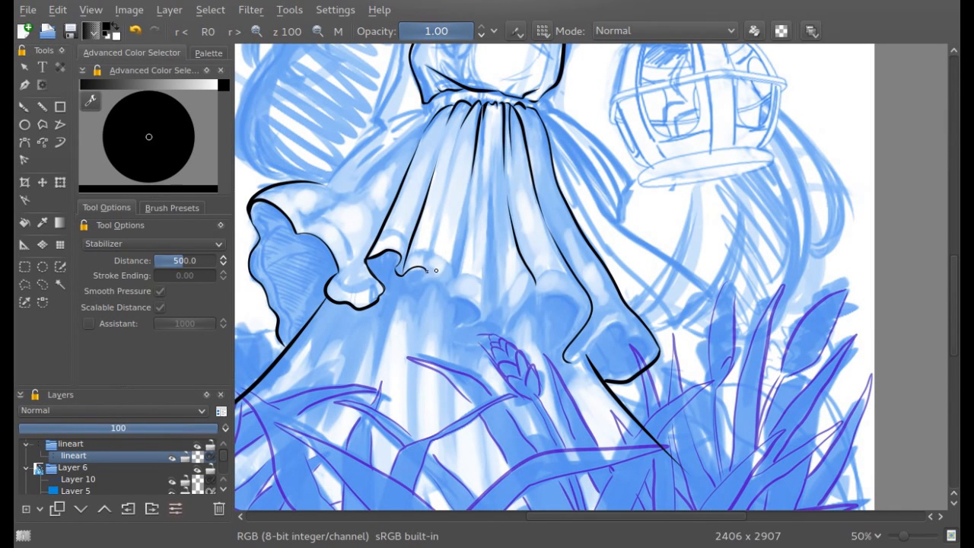
left_click_drag(420, 288, 444, 286)
mouse_move(461, 340)
left_mouse_down()
mouse_move(510, 326)
mouse_move(534, 285)
mouse_move(534, 302)
mouse_move(572, 295)
mouse_move(586, 321)
left_mouse_up()
left_click_drag(585, 356, 624, 329)
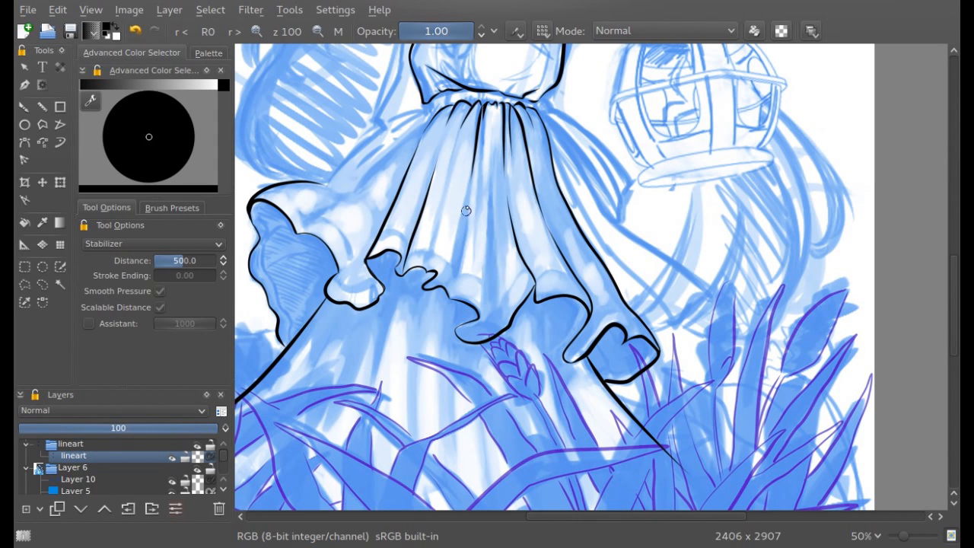
- Mirror the view, turn brush smoothing off, and erase the uneven section in the middle of the skirt's wavy hem
left_click(338, 31)
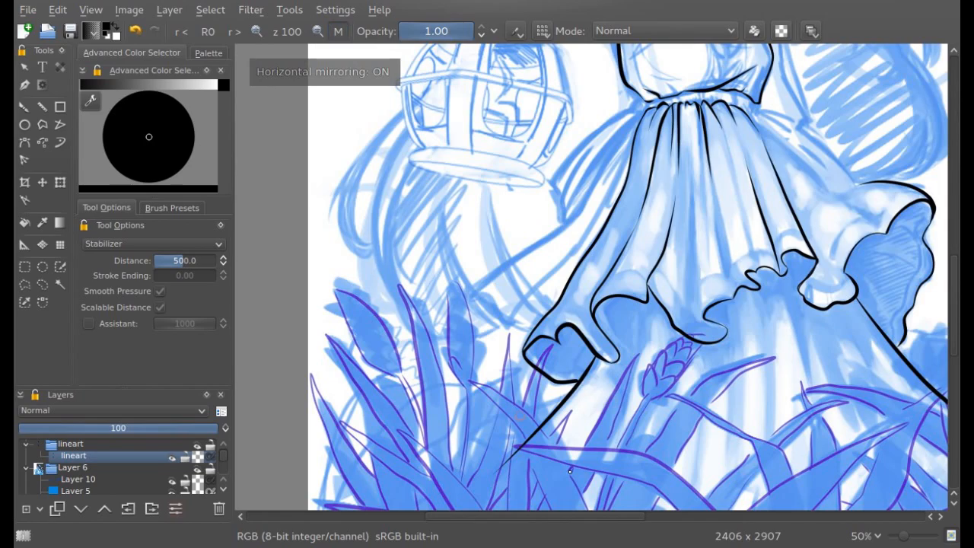
left_click_drag(618, 516, 674, 516)
left_click(121, 244)
left_click(122, 254)
key("e")
left_click_drag(560, 276, 564, 265)
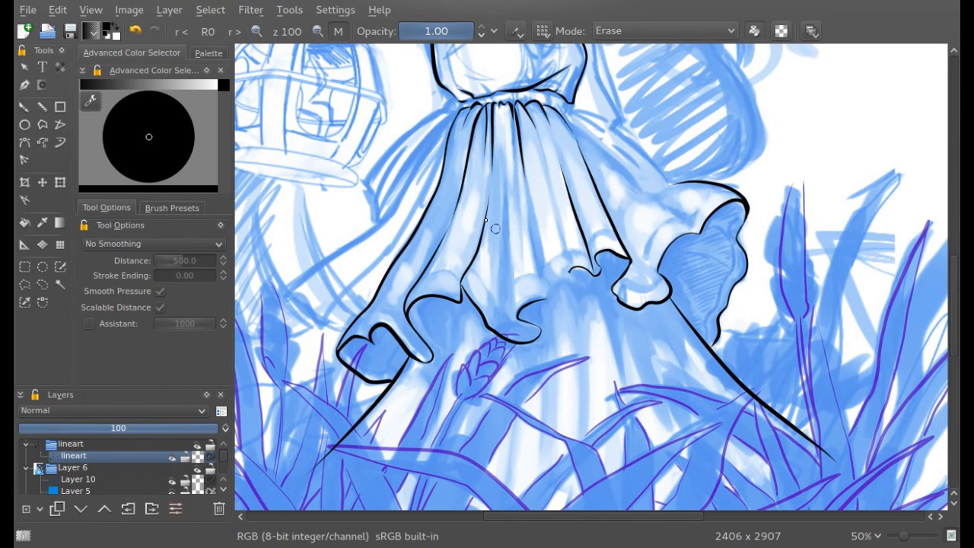
- Switch back to Stabilizer smoothing and normal painting, and redraw the erased section of the wavy hem
left_click(122, 244)
left_click(121, 293)
key("e")
left_click_drag(546, 295, 512, 243)
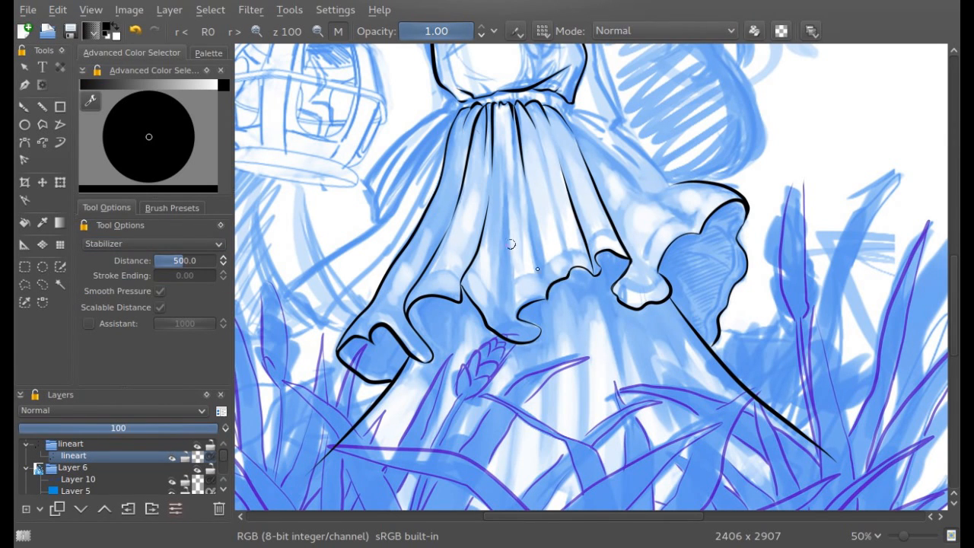
- Ink fold lines rising from the front hem toward the waistband, undoing one misplaced stroke
left_click_drag(545, 297, 533, 214)
left_click_drag(569, 278, 551, 185)
key("ctrl+z")
mouse_move(512, 310)
left_mouse_down()
mouse_move(502, 194)
mouse_move(470, 58)
left_mouse_up()
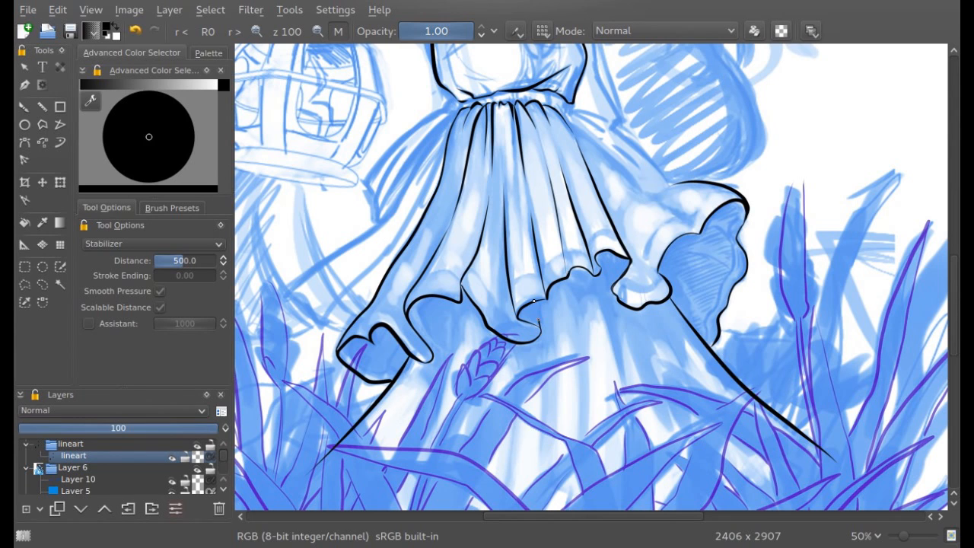
- Unmirror the view and ink the inner edge of the curled hem fold and another fold line near the skirt's side
left_click_drag(440, 338, 441, 298)
key("ctrl+z")
key("m")
left_click_drag(636, 363, 604, 299)
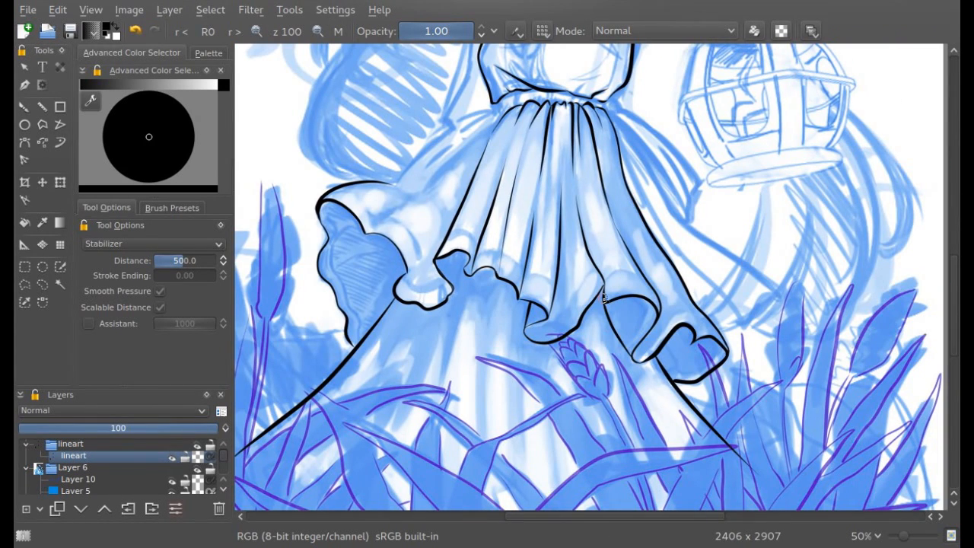
left_click_drag(681, 294, 628, 199)
- In mirrored view, ink the skirt's side contour from the waist to the flounce, redrawing it once, and unmirror the canvas
left_click_drag(563, 516, 593, 516)
left_click(339, 33)
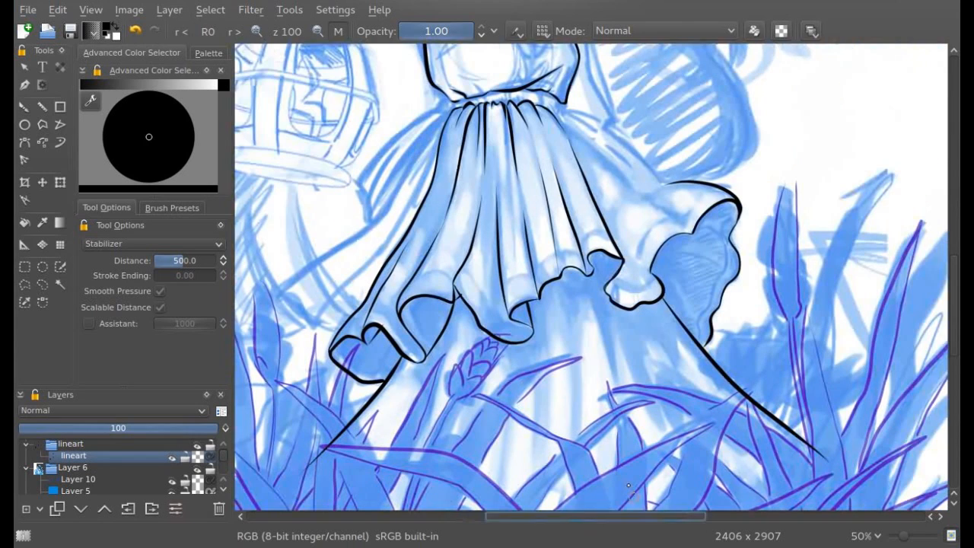
left_click_drag(567, 115, 633, 191)
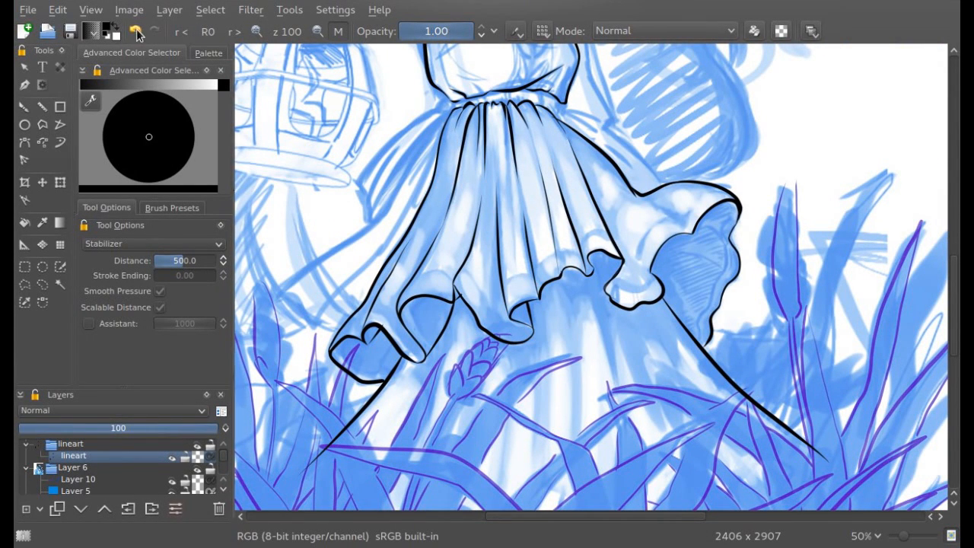
key("ctrl+z")
left_click_drag(556, 114, 652, 189)
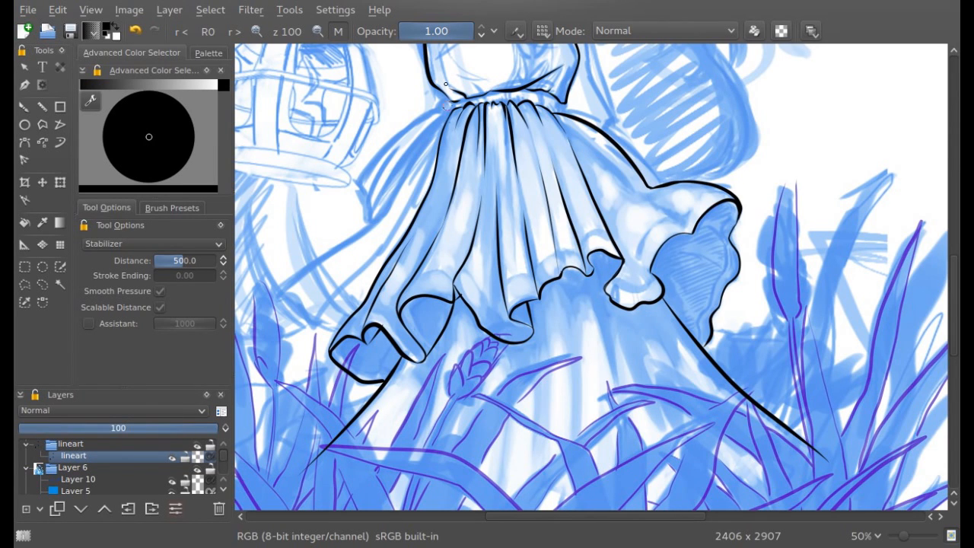
key("m")
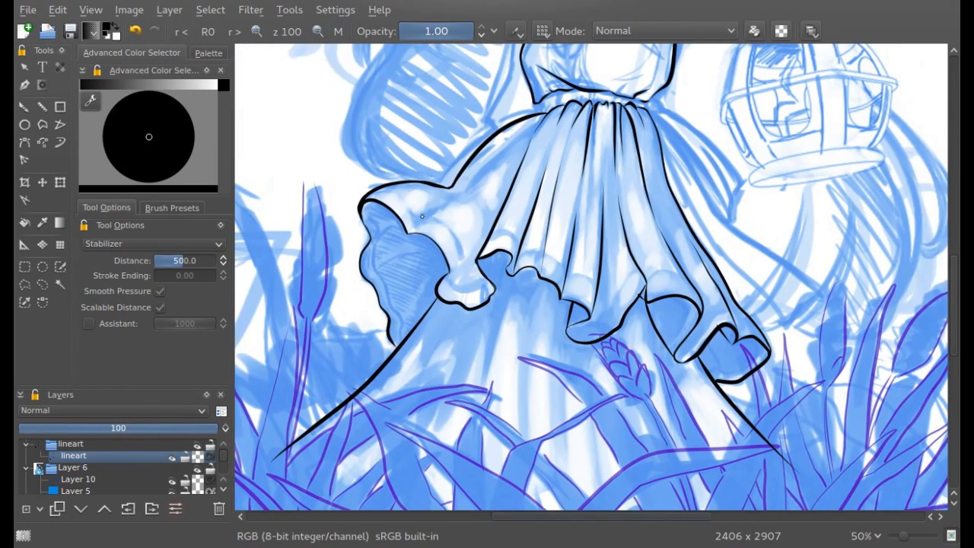
- Ink crease lines on the flounce and along its upper contour, plus a fold below the waist on the lantern side
left_click_drag(621, 522, 611, 521)
left_click_drag(449, 224, 491, 192)
left_click_drag(578, 114, 497, 201)
left_click_drag(689, 125, 712, 211)
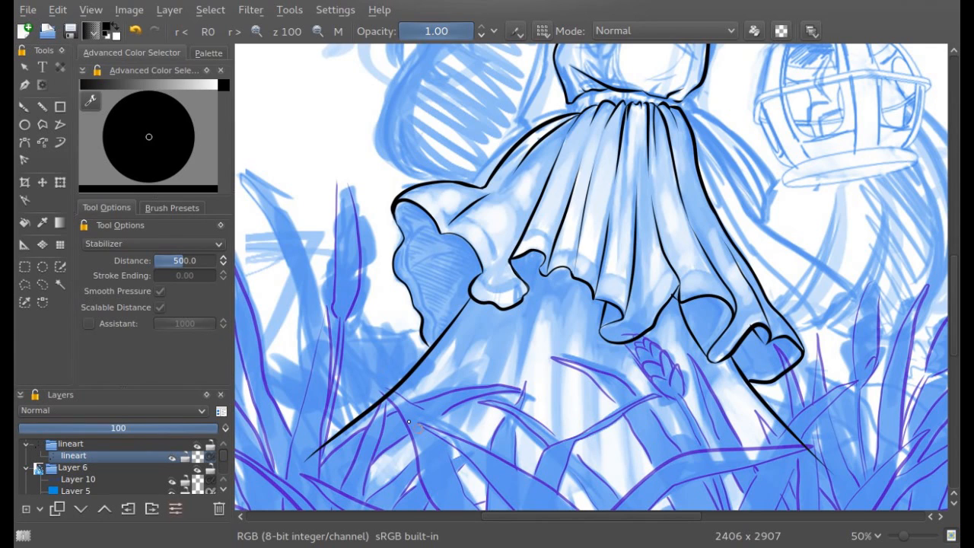
left_click_drag(401, 244, 387, 336)
scroll(931, 263, "up", 4)
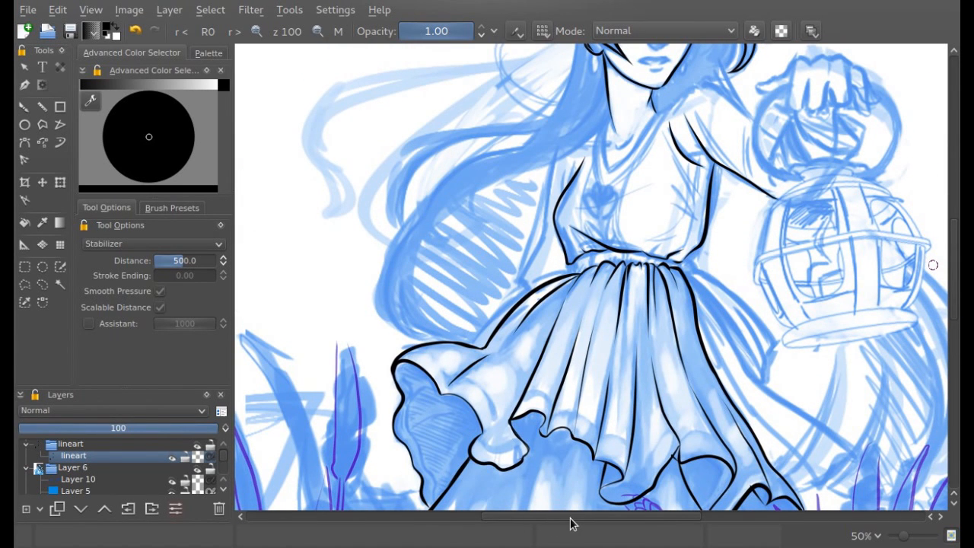
- Ink the trailing arm's contour down to the wrist and the loop of the waist bow on the lantern side
scroll(572, 524, "right", 2)
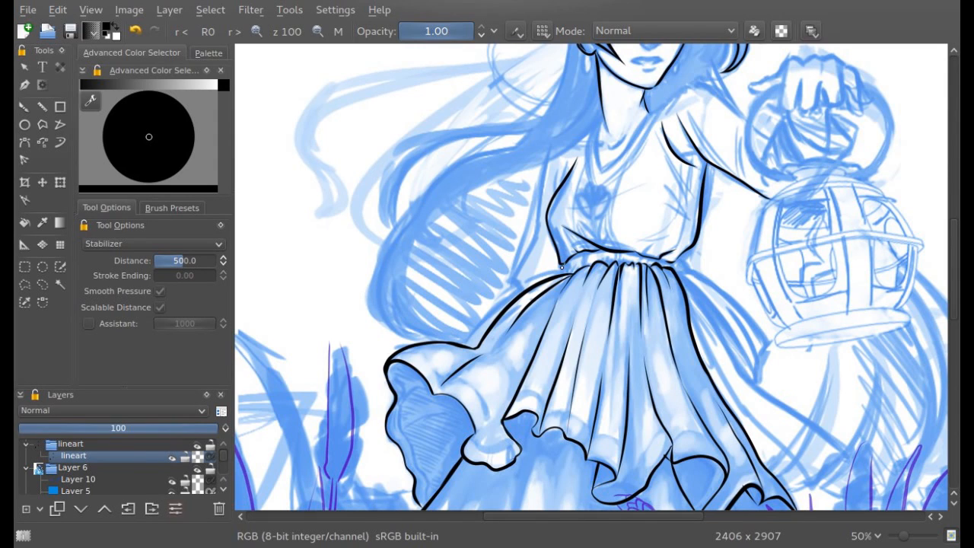
mouse_move(549, 160)
left_mouse_down()
mouse_move(513, 279)
mouse_move(472, 245)
left_mouse_up()
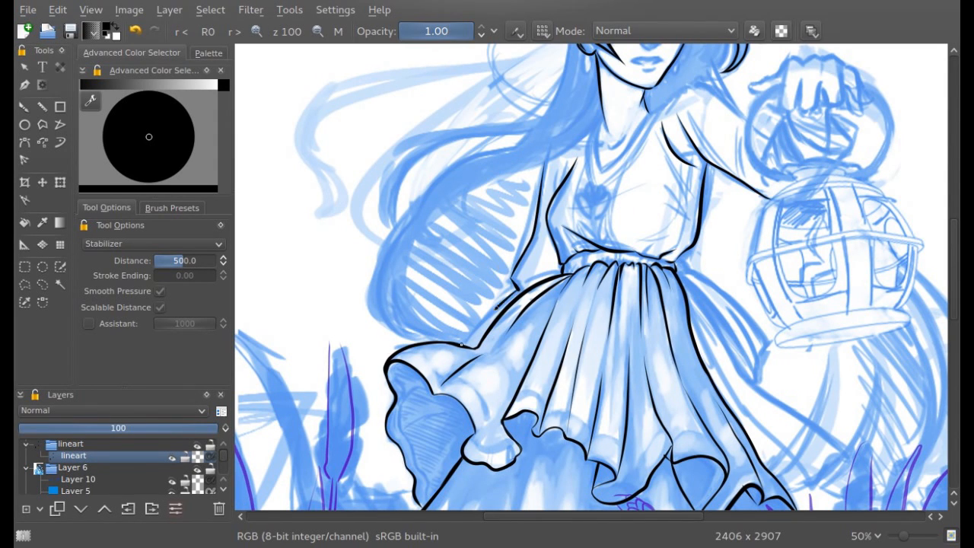
left_click_drag(599, 516, 619, 515)
left_click_drag(950, 265, 951, 312)
left_click_drag(584, 169, 656, 264)
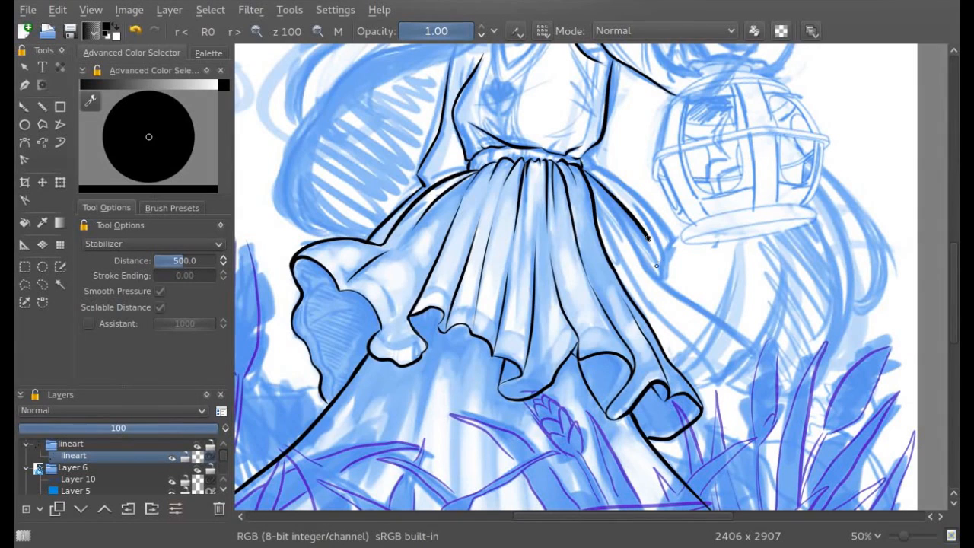
mouse_move(582, 167)
left_mouse_down()
mouse_move(624, 186)
mouse_move(673, 241)
mouse_move(661, 255)
left_mouse_up()
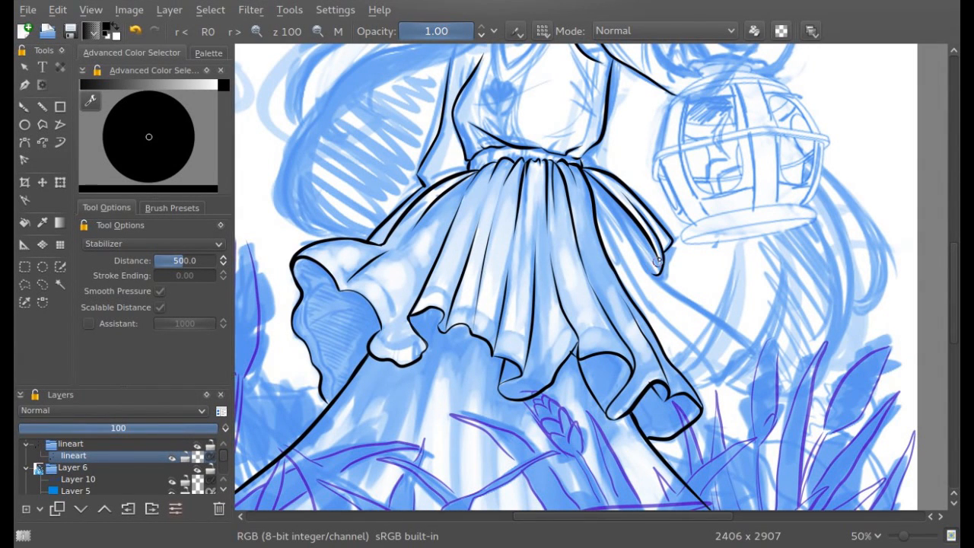
- Ink the waist bow's long ribbon tail with its notched end, undoing one stroke near the waistband
mouse_move(603, 196)
left_mouse_down()
mouse_move(656, 279)
mouse_move(753, 350)
left_mouse_up()
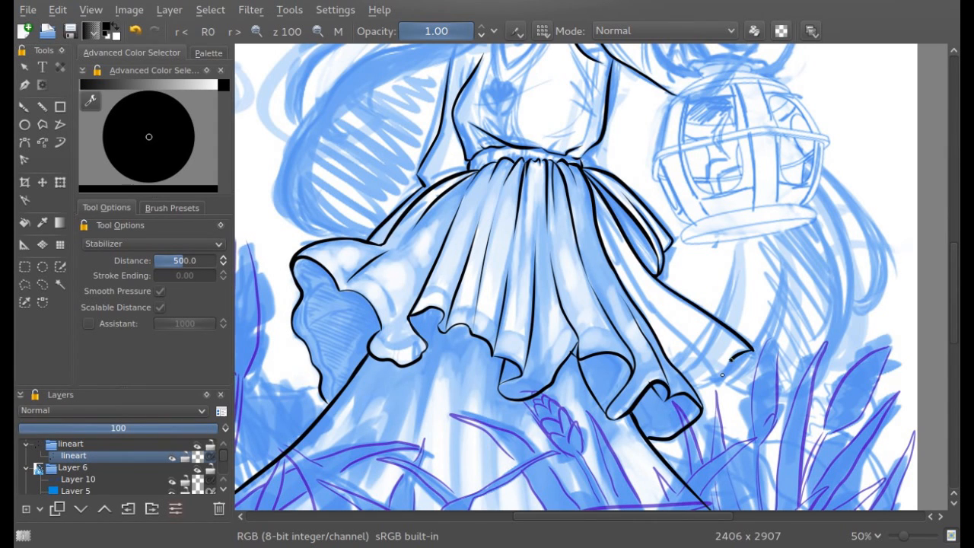
mouse_move(712, 381)
left_mouse_down()
mouse_move(627, 273)
mouse_move(592, 194)
left_mouse_up()
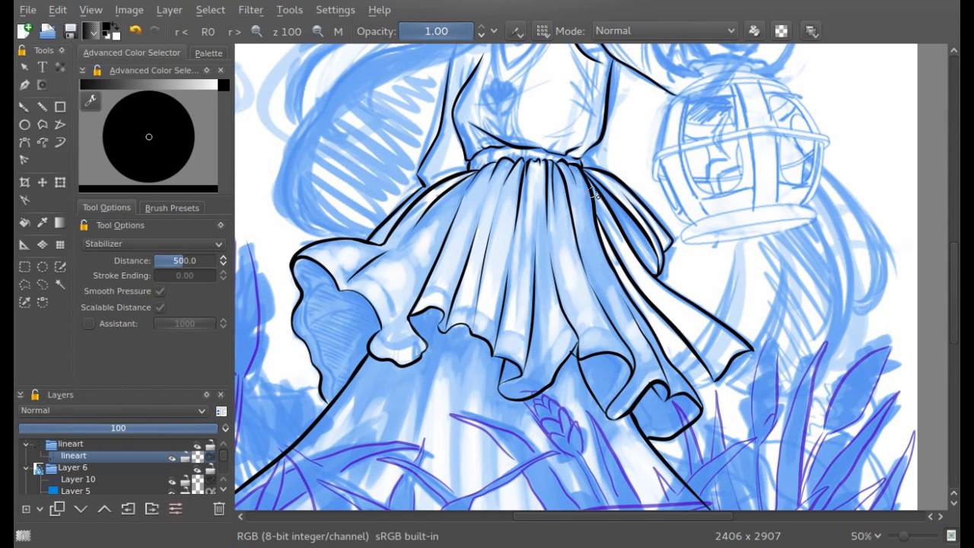
left_click(135, 30)
mouse_move(575, 516)
left_mouse_down()
mouse_move(541, 513)
mouse_move(570, 516)
left_mouse_up()
left_click_drag(953, 299, 952, 247)
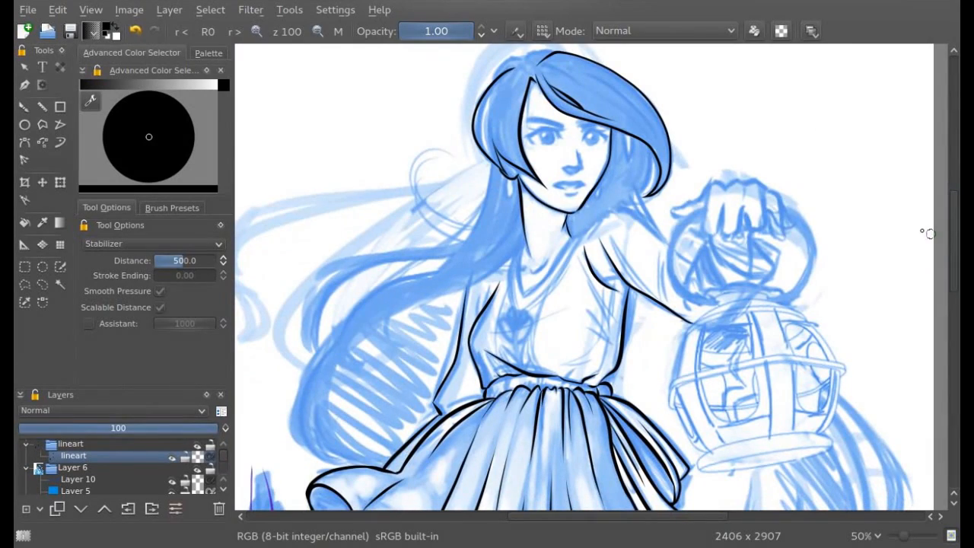
- Rotate the canvas by -60° and ink the lower edge of the hair sweeping back from the neck, redrawing it once
left_click(339, 32)
left_click(339, 32)
left_click(181, 33)
left_click(181, 33)
left_click(181, 32)
left_click(181, 33)
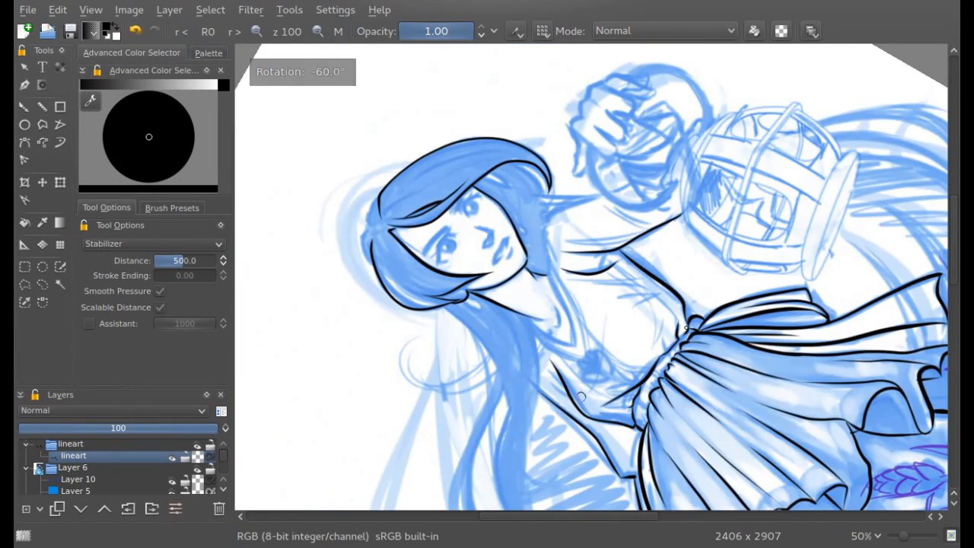
left_click_drag(953, 239, 953, 263)
left_click(136, 31)
left_click(318, 32)
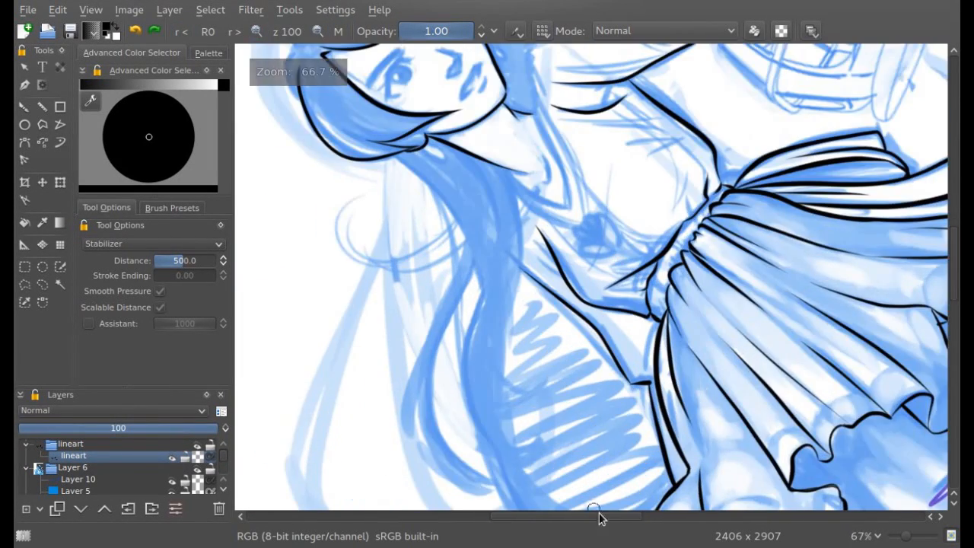
left_click_drag(599, 517, 562, 516)
mouse_move(681, 183)
left_mouse_down()
mouse_move(690, 250)
mouse_move(675, 368)
left_mouse_up()
key("ctrl+z")
left_click_drag(688, 240, 681, 346)
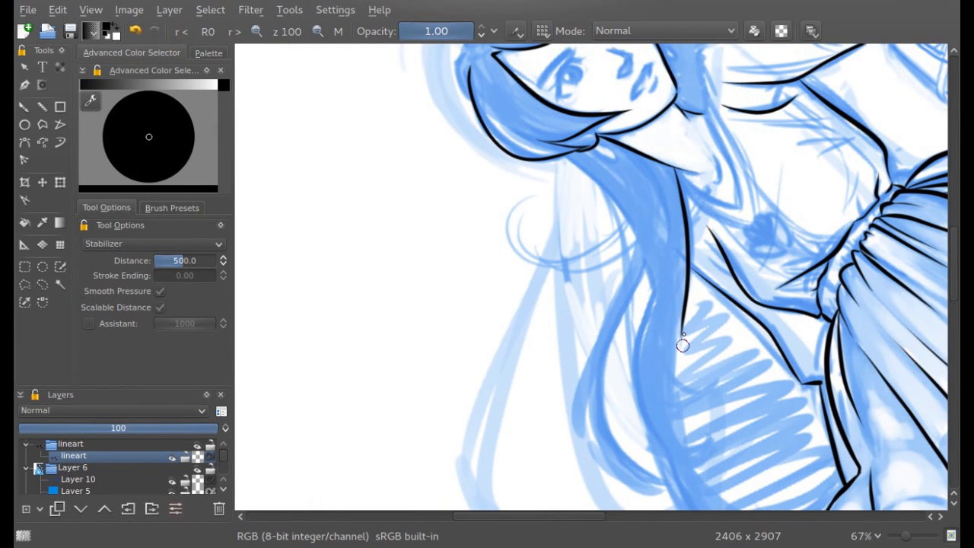
- Reset the canvas rotation, set the Stabilizer distance to 359, and try another stroke along the flowing hair, undoing it
left_click(287, 32)
left_click(207, 35)
left_click(317, 31)
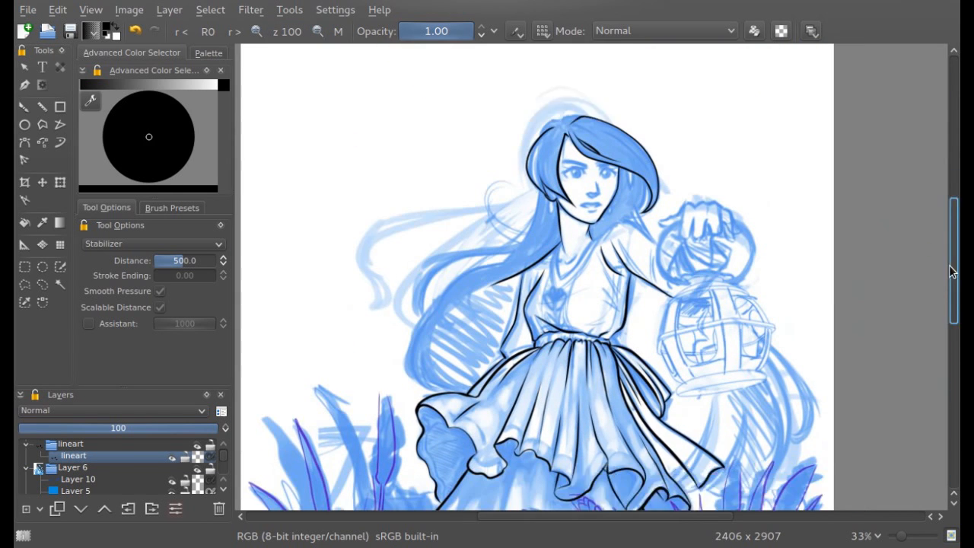
left_click(175, 262)
left_click(256, 31)
left_click_drag(470, 200, 387, 265)
left_click(135, 31)
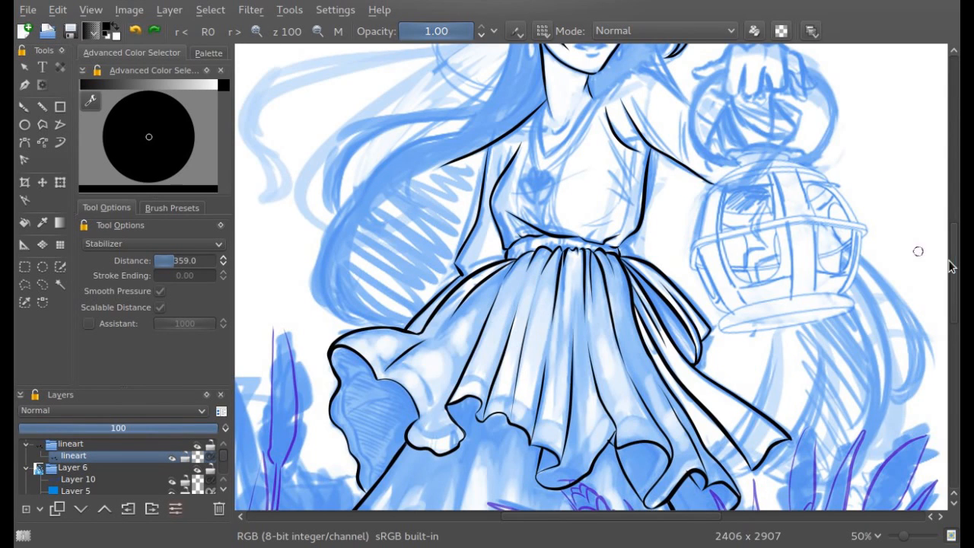
- In mirrored view, ink the shoulder line, the double V-neck collar and the collarbone, undoing one stroke
left_click_drag(951, 266, 951, 249)
left_click(257, 31)
left_click(336, 32)
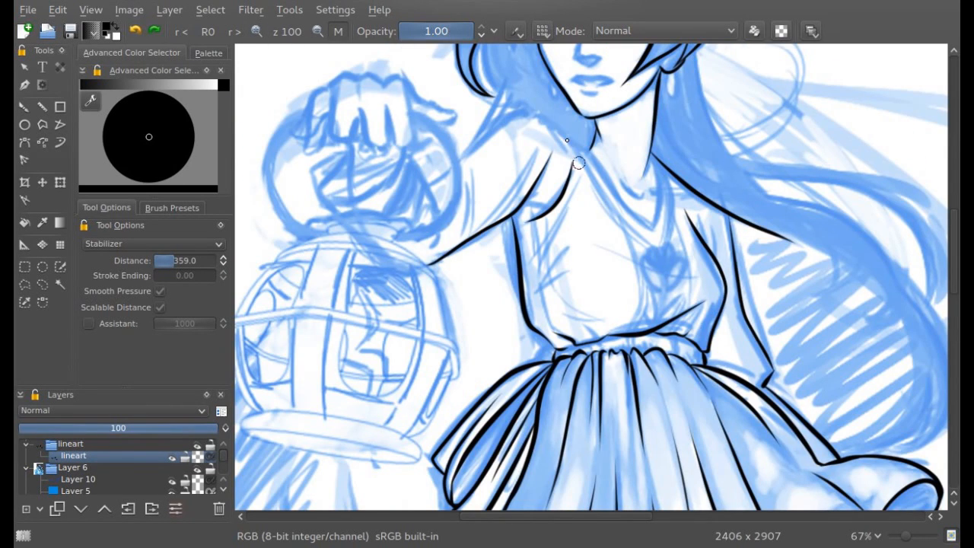
mouse_move(492, 125)
left_mouse_down()
mouse_move(534, 113)
mouse_move(643, 228)
left_mouse_up()
mouse_move(568, 142)
left_mouse_down()
mouse_move(590, 149)
mouse_move(655, 231)
left_mouse_up()
mouse_move(657, 158)
left_mouse_down()
mouse_move(655, 228)
mouse_move(672, 192)
mouse_move(659, 246)
left_mouse_up()
mouse_move(638, 199)
left_mouse_down()
mouse_move(547, 133)
mouse_move(630, 189)
left_mouse_up()
key("ctrl+z")
- Ink the lantern's top collar and both sides of its ring handle, mirroring the canvas for the outer side
mouse_move(957, 263)
left_mouse_down()
mouse_move(956, 232)
mouse_move(957, 334)
mouse_move(955, 274)
left_mouse_up()
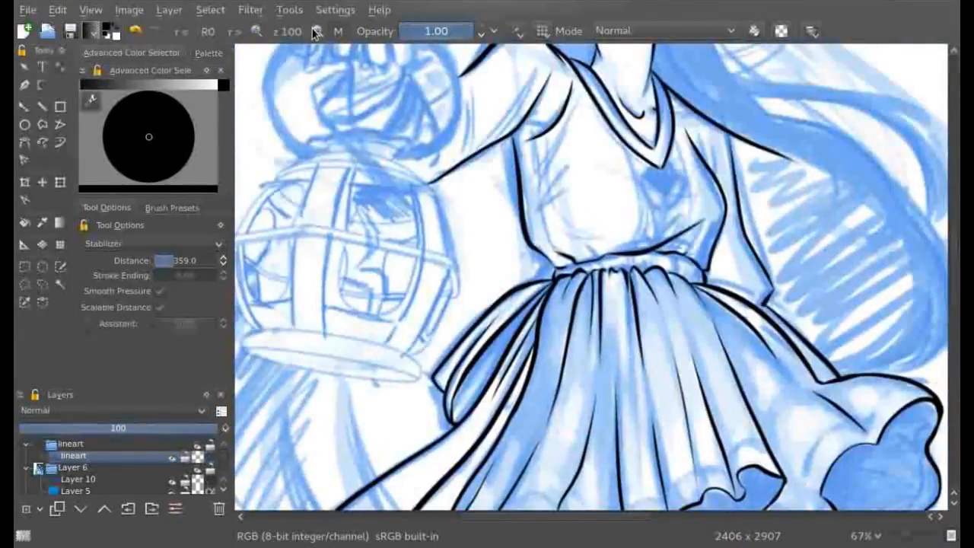
left_click(313, 32)
left_click(256, 32)
left_click(338, 32)
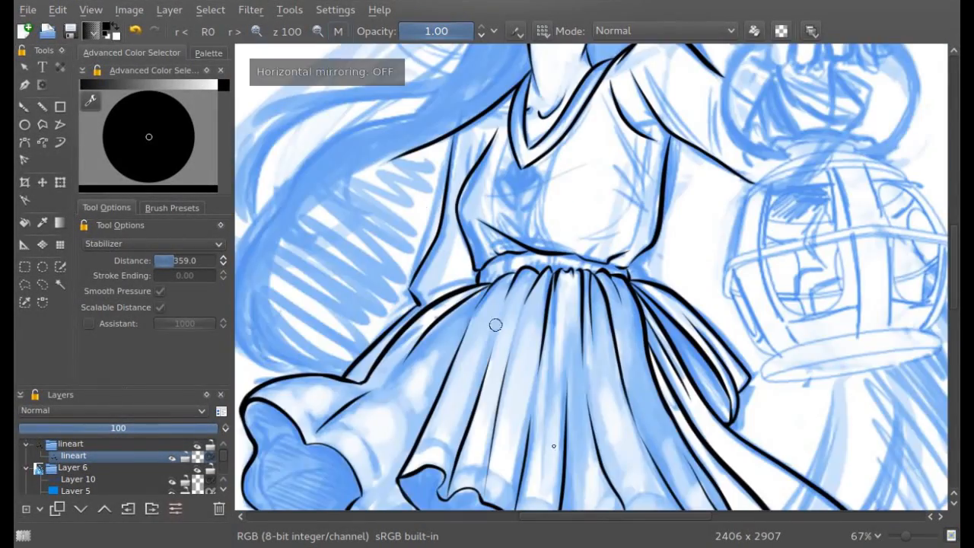
left_click_drag(584, 516, 633, 516)
scroll(956, 251, "up", 3)
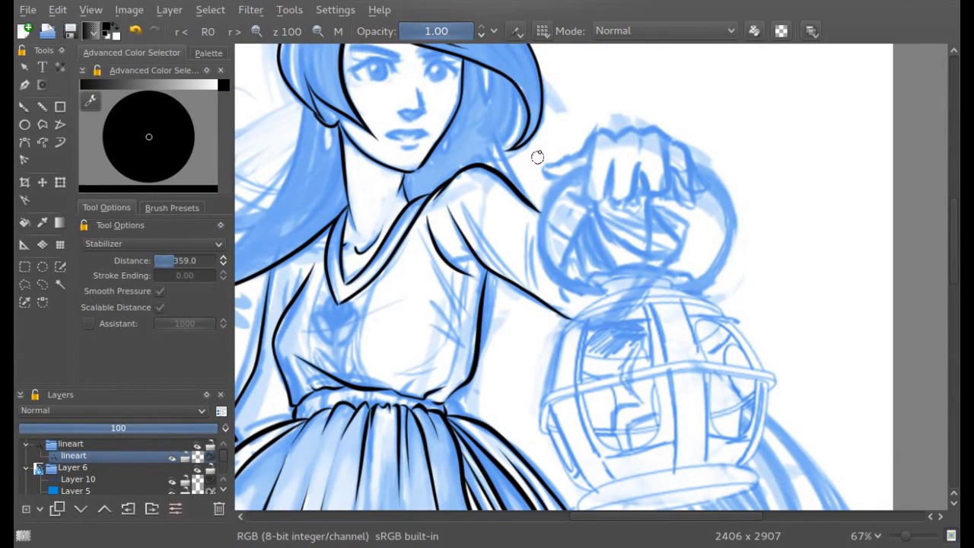
left_click_drag(606, 276, 654, 274)
mouse_move(578, 276)
left_mouse_down()
mouse_move(546, 234)
mouse_move(562, 191)
mouse_move(596, 169)
mouse_move(621, 179)
mouse_move(645, 227)
mouse_move(639, 259)
mouse_move(618, 288)
mouse_move(579, 293)
left_mouse_up()
key("m")
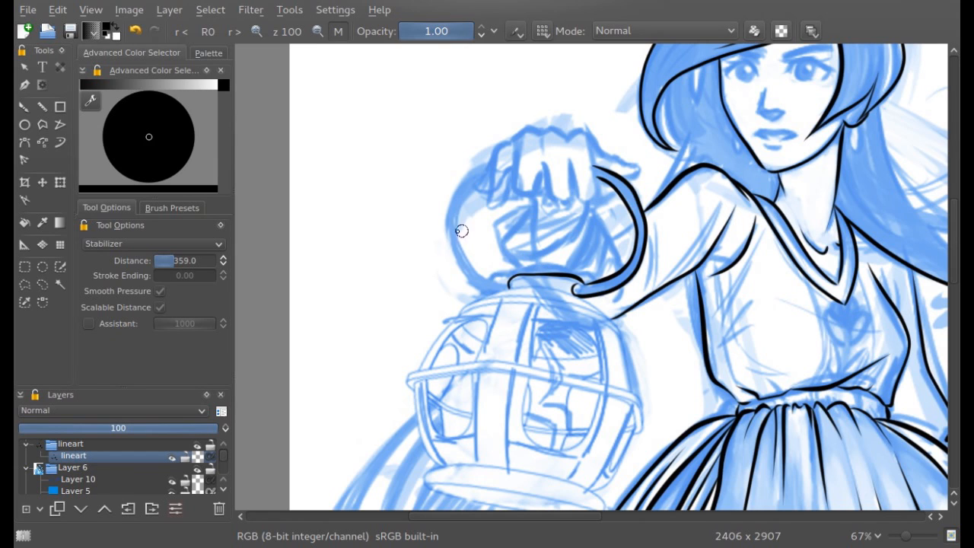
mouse_move(506, 280)
left_mouse_down()
mouse_move(461, 237)
mouse_move(482, 181)
mouse_move(416, 181)
left_mouse_up()
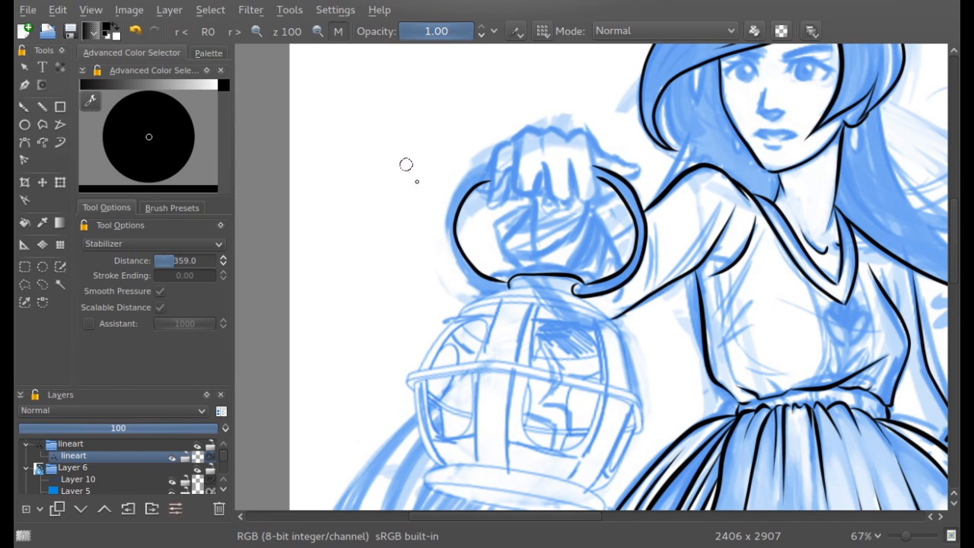
key("m")
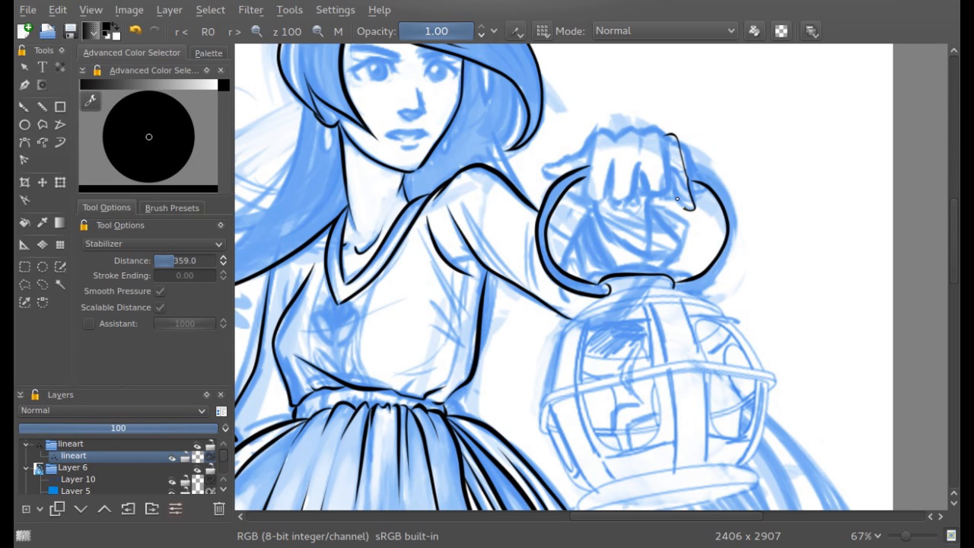
- Ink the fingers and knuckles gripping the lantern, undoing one stroke, and add the handle ring's outer edge
left_click_drag(679, 139, 690, 206)
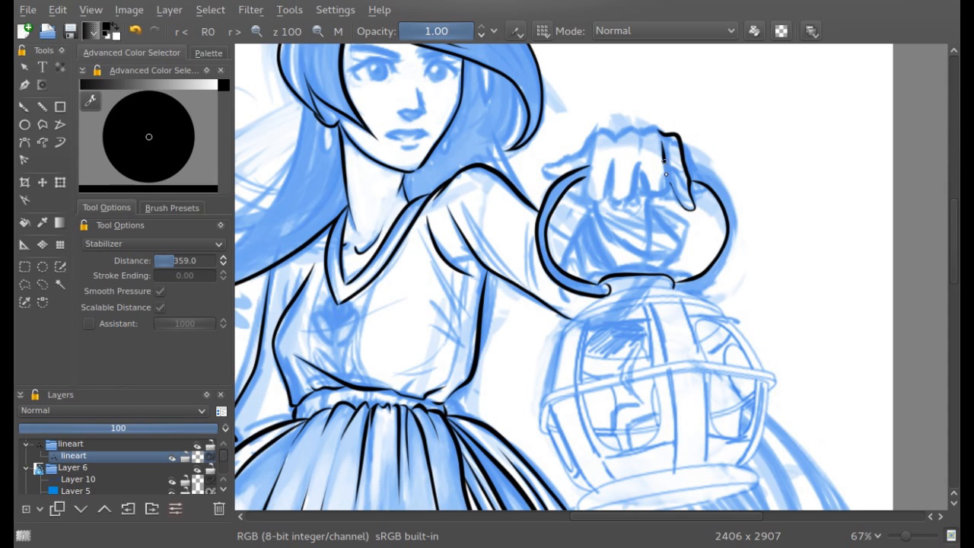
mouse_move(633, 175)
left_mouse_down()
mouse_move(638, 150)
mouse_move(628, 201)
mouse_move(612, 200)
mouse_move(604, 160)
left_mouse_up()
left_click(135, 31)
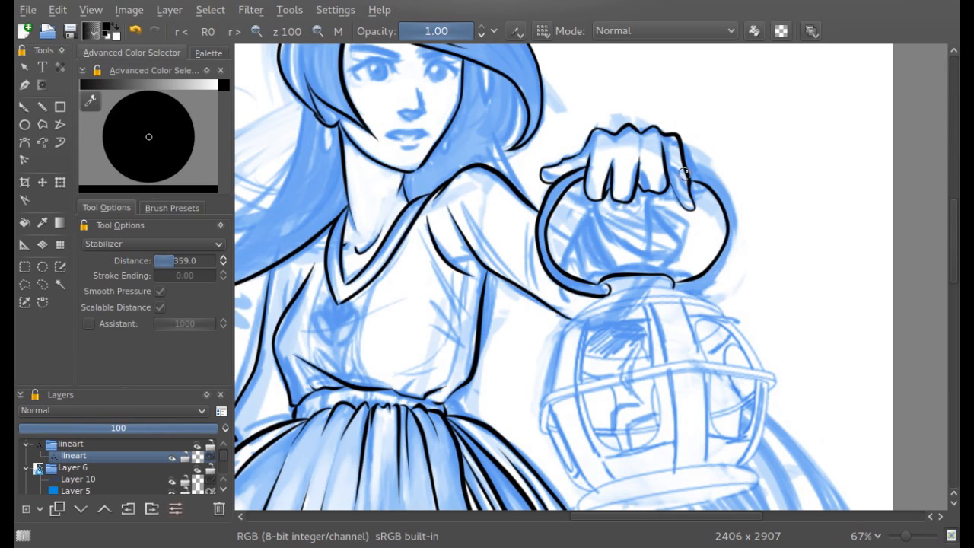
mouse_move(685, 162)
left_mouse_down()
mouse_move(724, 186)
mouse_move(735, 227)
mouse_move(724, 267)
mouse_move(676, 287)
left_mouse_up()
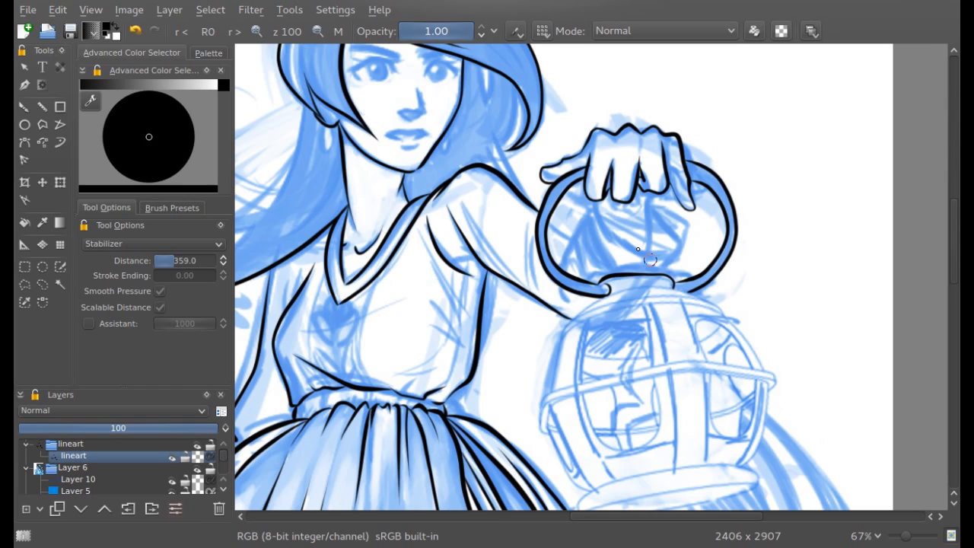
- Ink the curved upper contour of the lantern body below its collar
scroll(936, 273, "down", 5)
scroll(934, 281, "up", 4)
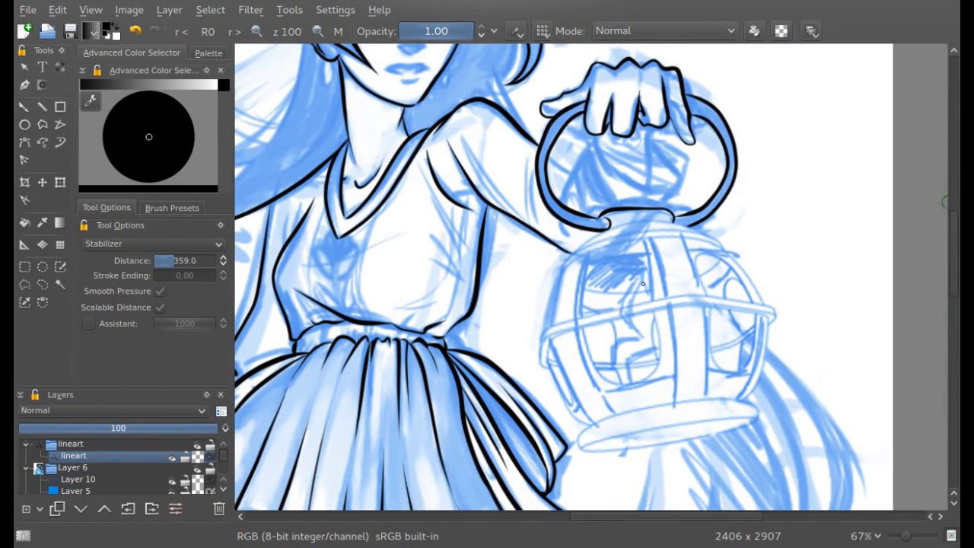
scroll(642, 284, "down", 3)
scroll(612, 90, "up", 1)
mouse_move(596, 145)
left_mouse_down()
mouse_move(636, 131)
mouse_move(678, 132)
mouse_move(725, 159)
mouse_move(572, 163)
mouse_move(561, 181)
left_mouse_up()
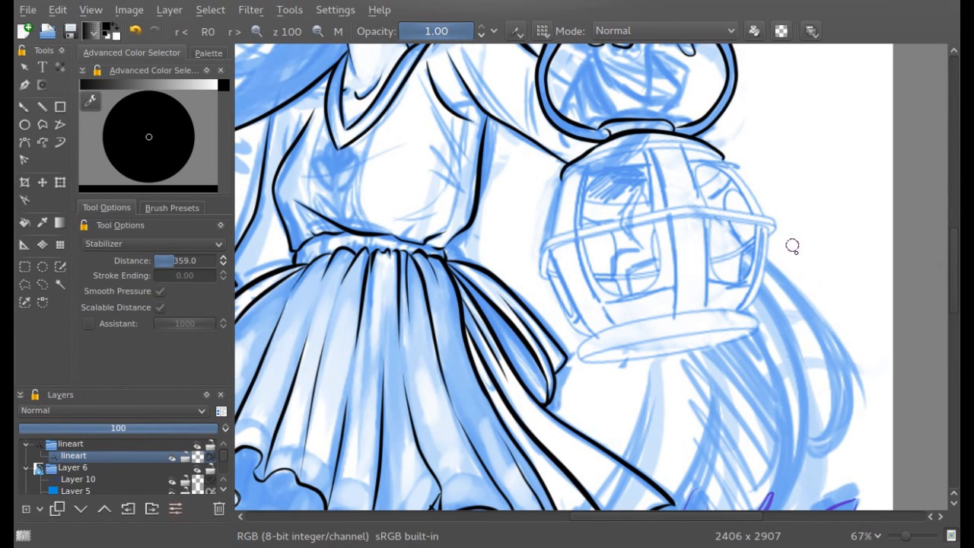
- Ink the lantern's side contours and its oval base, undoing one stroke
mouse_move(724, 160)
left_mouse_down()
mouse_move(776, 221)
mouse_move(744, 308)
left_mouse_up()
mouse_move(545, 279)
left_mouse_down()
mouse_move(567, 319)
mouse_move(591, 335)
left_mouse_up()
mouse_move(556, 171)
left_mouse_down()
mouse_move(545, 242)
mouse_move(584, 340)
mouse_move(581, 358)
mouse_move(638, 358)
left_mouse_up()
key("ctrl+z")
mouse_move(742, 313)
left_mouse_down()
mouse_move(604, 326)
mouse_move(578, 348)
mouse_move(591, 365)
mouse_move(643, 361)
mouse_move(758, 326)
left_mouse_up()
- Ink the draped shapes hanging below the hand inside the lantern's ring handle
scroll(582, 178, "up", 3)
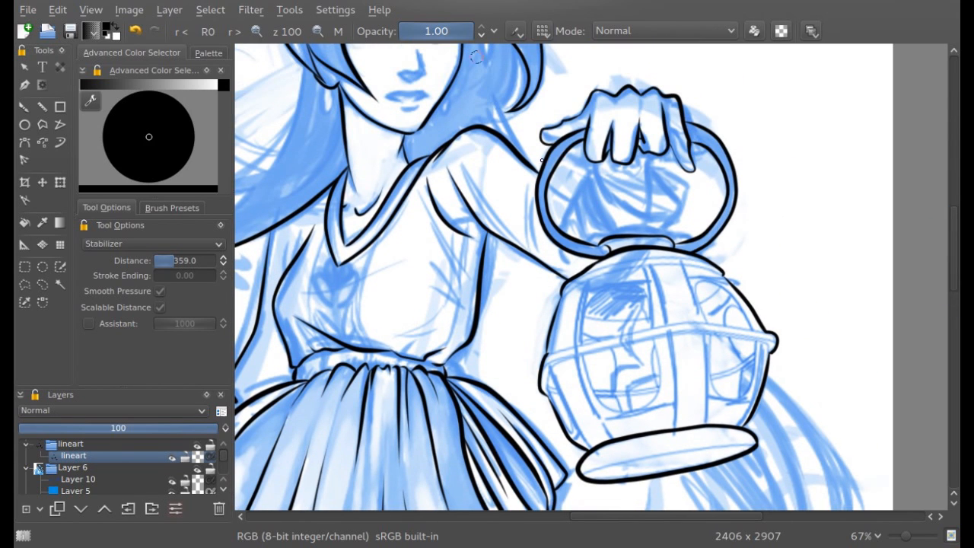
left_click_drag(592, 176, 641, 212)
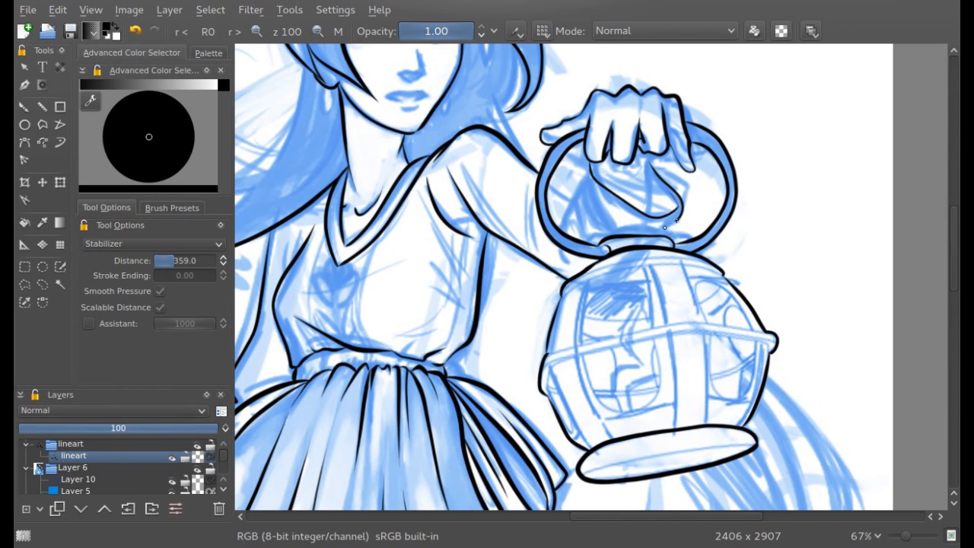
left_click_drag(588, 187, 611, 231)
mouse_move(585, 165)
left_mouse_down()
mouse_move(558, 247)
mouse_move(573, 271)
left_mouse_up()
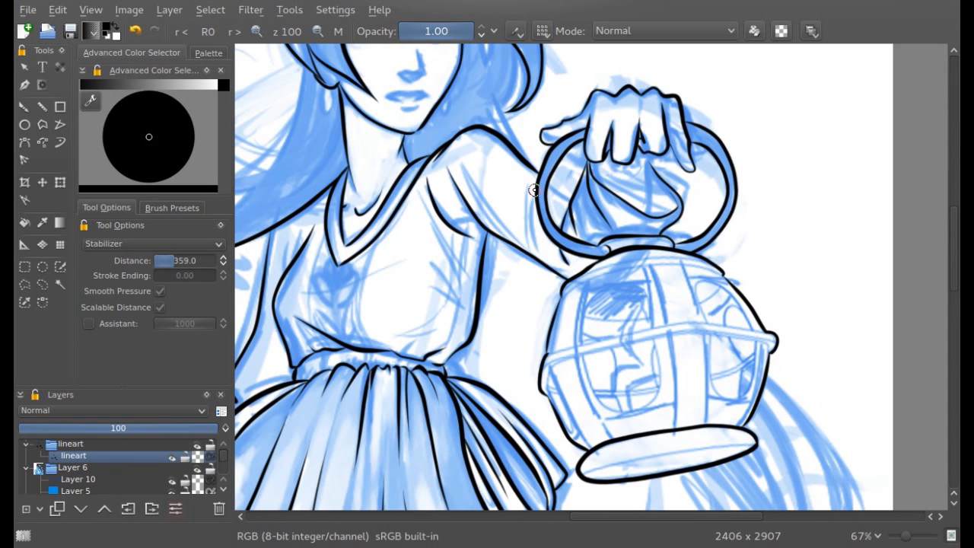
left_click_drag(645, 172, 648, 217)
- Ink a contour along the ribbon tail beside the skirt and, in mirrored view, the hair edge beside the neck
left_click_drag(953, 257, 925, 261)
mouse_move(590, 517)
left_mouse_down()
mouse_move(526, 516)
mouse_move(582, 517)
left_mouse_up()
left_click(318, 32)
left_click(318, 33)
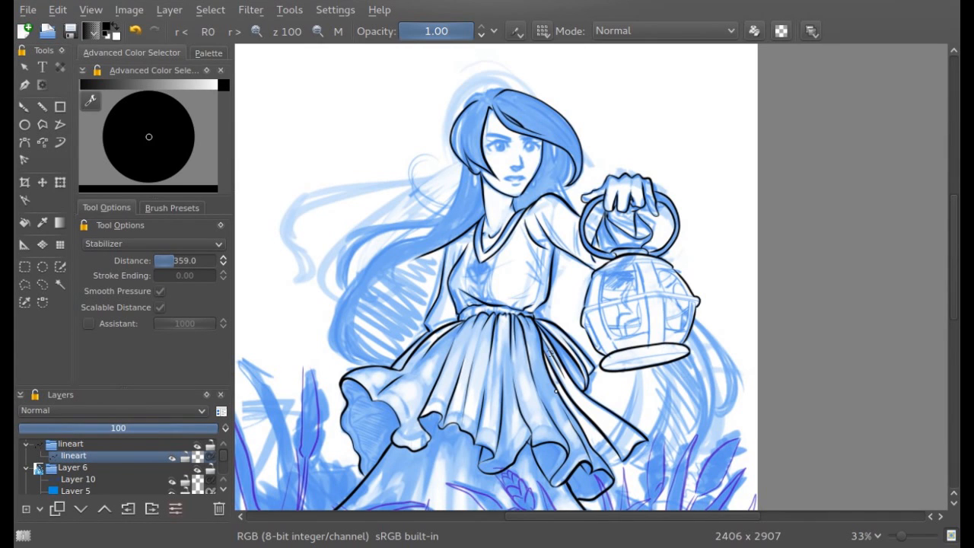
left_click_drag(557, 380, 601, 459)
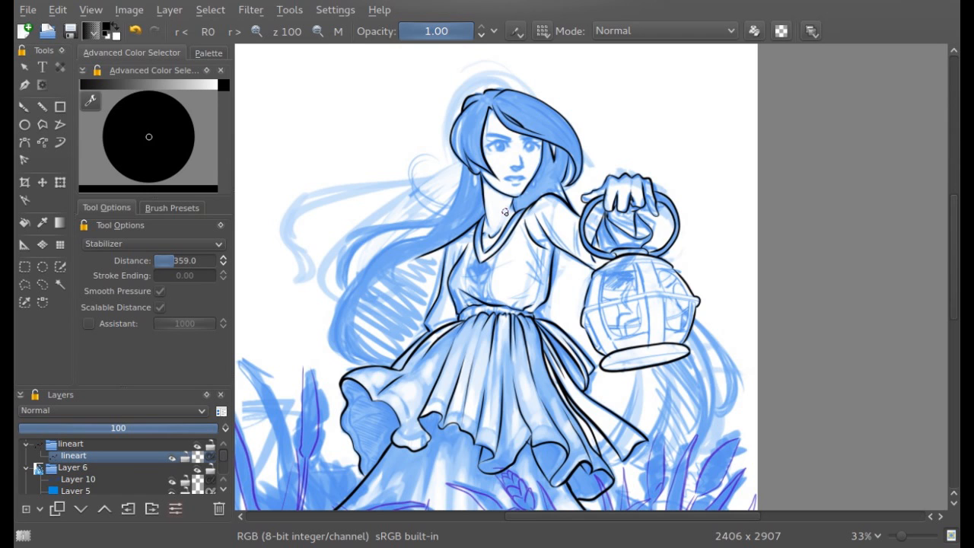
left_click(339, 31)
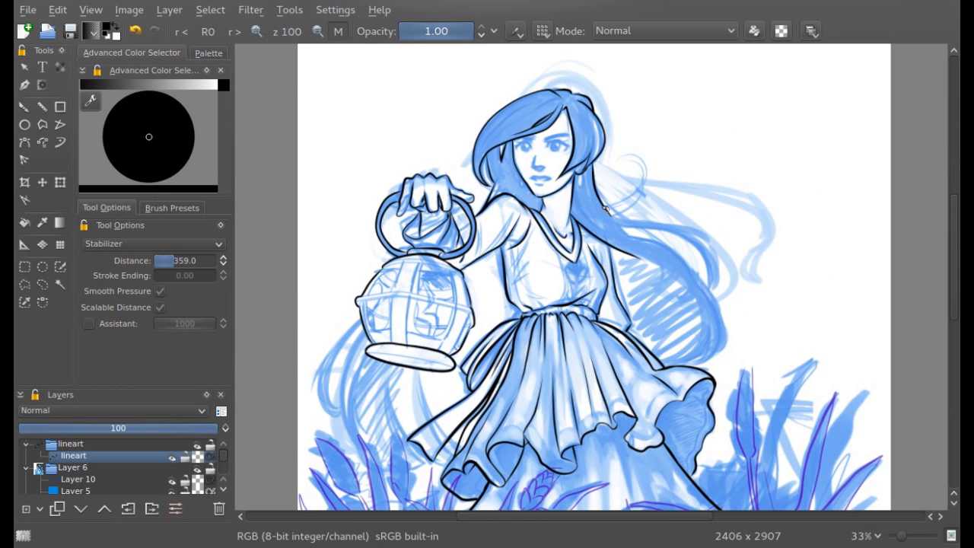
key("m")
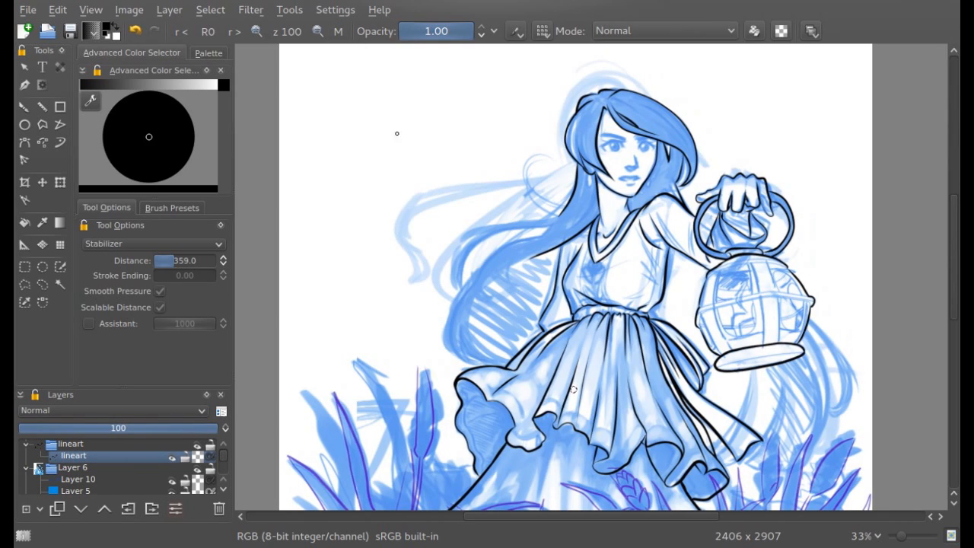
- Ink the hair strands that flow behind and below the lantern, including the narrow outer loop
left_click(233, 32)
left_click(233, 31)
left_click(234, 31)
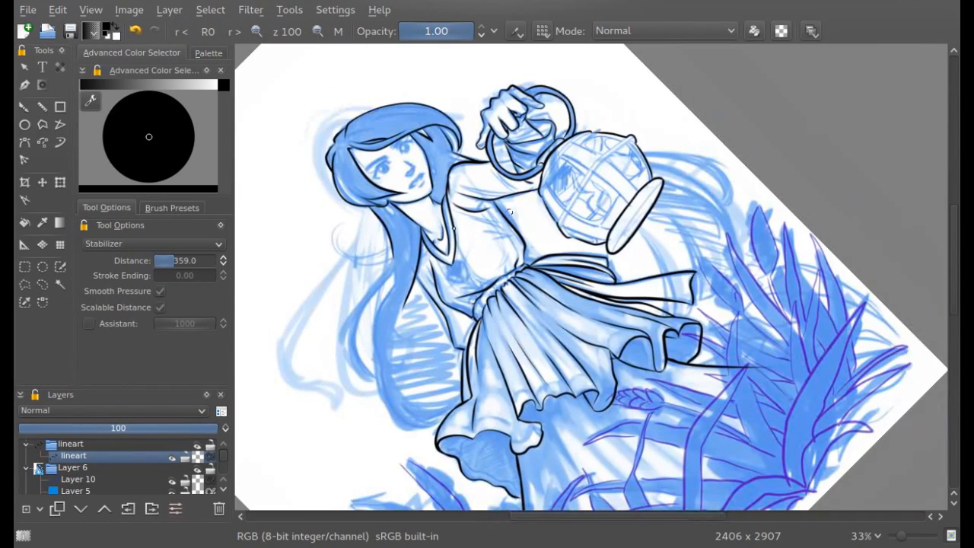
left_click(235, 31)
scroll(956, 276, "down", 2)
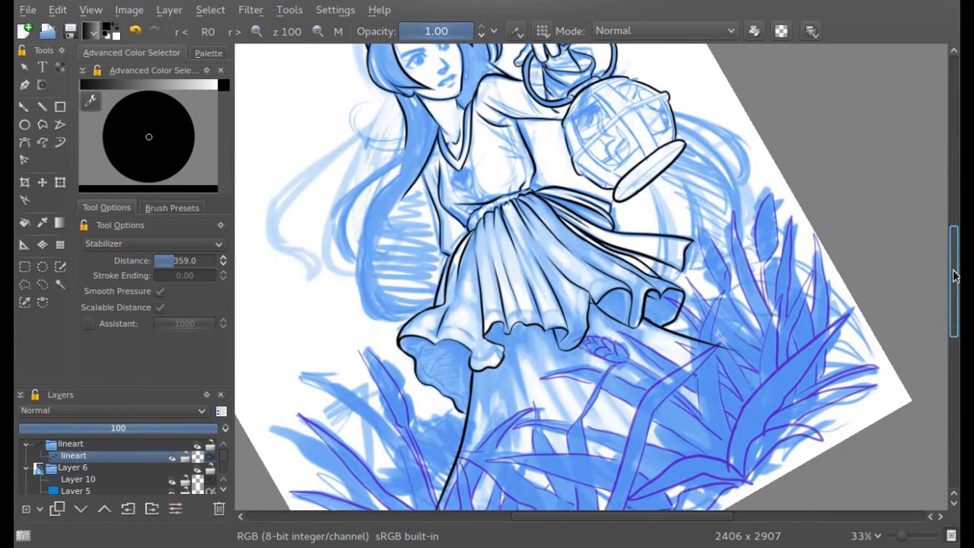
left_click_drag(724, 158, 736, 234)
mouse_move(682, 179)
left_mouse_down()
mouse_move(700, 213)
mouse_move(690, 267)
mouse_move(741, 237)
mouse_move(719, 265)
mouse_move(689, 268)
left_mouse_up()
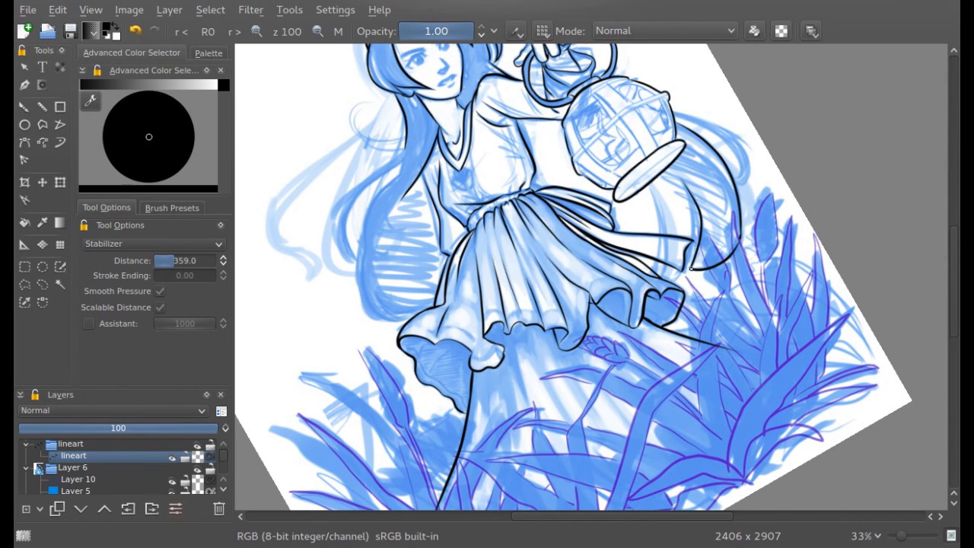
left_click_drag(681, 179, 692, 250)
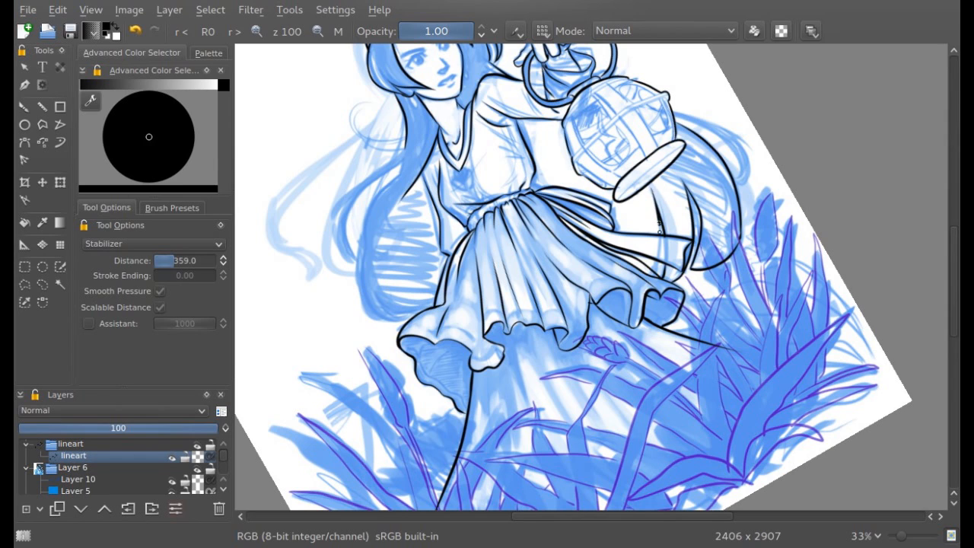
mouse_move(672, 116)
left_mouse_down()
mouse_move(714, 131)
mouse_move(739, 158)
mouse_move(739, 186)
left_mouse_up()
mouse_move(708, 122)
left_mouse_down()
mouse_move(738, 142)
mouse_move(751, 164)
mouse_move(734, 184)
left_mouse_up()
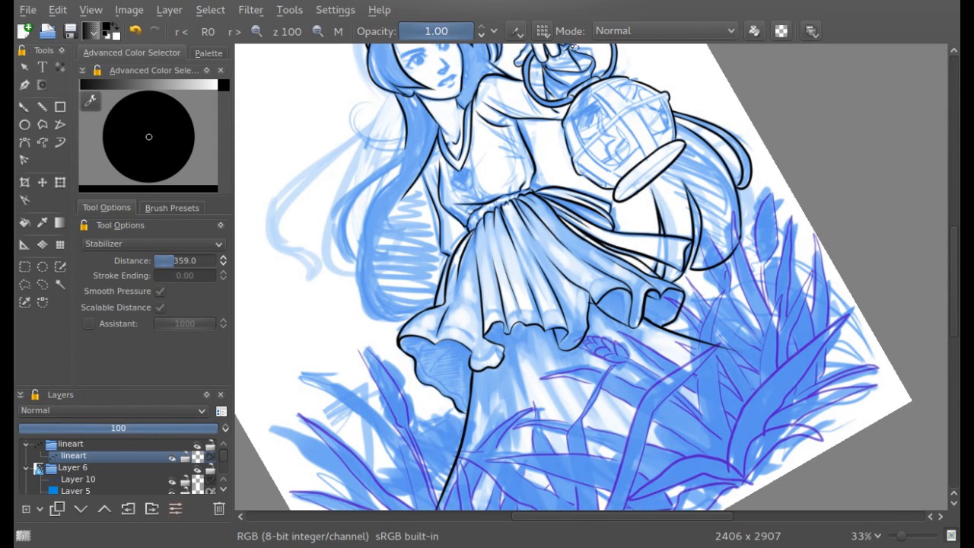
- In mirrored view, ink the upper edge of the large hair lock flowing behind the arm, undoing unsatisfactory strokes
key("5")
key("m")
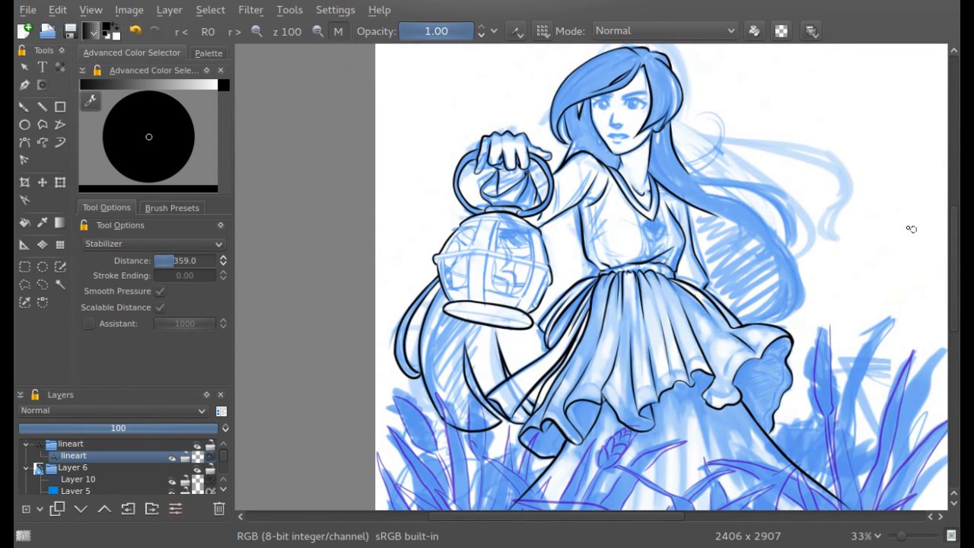
left_click(186, 33)
left_click(185, 32)
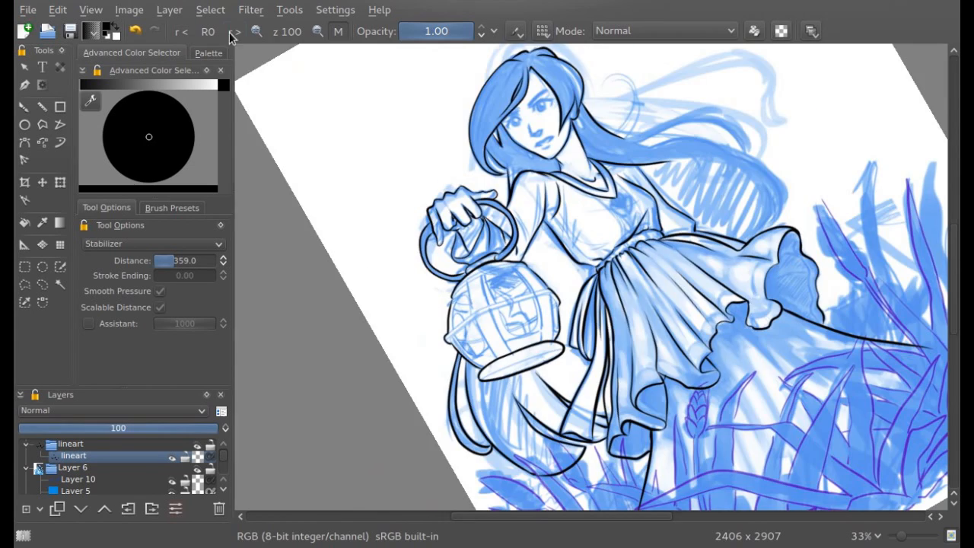
left_click(231, 33)
left_click(231, 33)
left_click(231, 32)
left_click_drag(583, 518, 626, 518)
left_click(257, 32)
mouse_move(592, 198)
left_mouse_down()
mouse_move(646, 229)
mouse_move(690, 343)
mouse_move(663, 412)
mouse_move(630, 414)
left_mouse_up()
key("ctrl+z")
mouse_move(675, 299)
left_mouse_down()
mouse_move(690, 370)
mouse_move(672, 399)
mouse_move(646, 410)
left_mouse_up()
key("ctrl+z")
left_click(187, 34)
mouse_move(700, 384)
left_mouse_down()
mouse_move(714, 337)
mouse_move(680, 292)
left_mouse_up()
left_click_drag(675, 391, 698, 344)
left_click(135, 32)
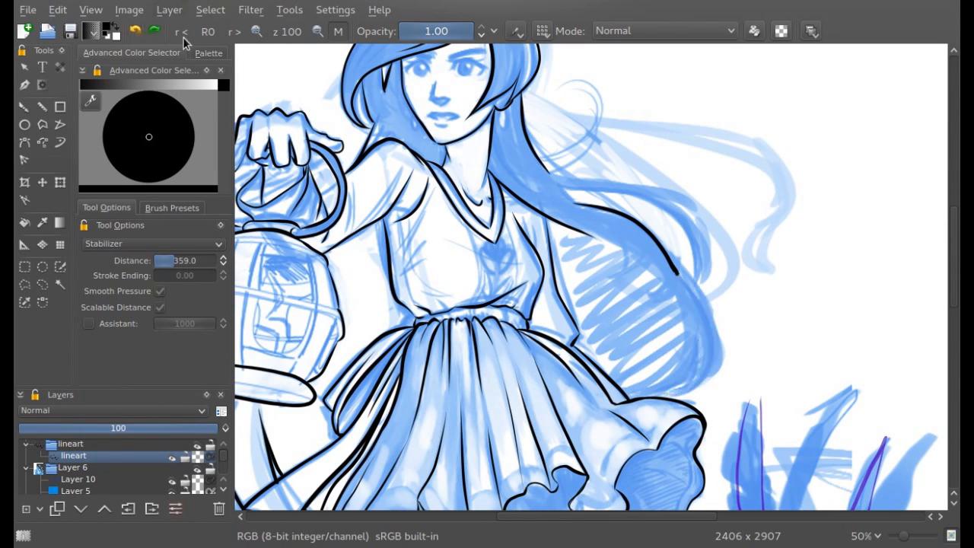
- Ink the large hair lock's outer curve down to the skirt and the thinner curved strand above it
left_click(256, 32)
left_click_drag(953, 242, 953, 263)
mouse_move(711, 301)
left_mouse_down()
mouse_move(735, 231)
mouse_move(723, 297)
mouse_move(755, 263)
mouse_move(727, 163)
mouse_move(706, 139)
left_mouse_up()
scroll(927, 303, "up", 5)
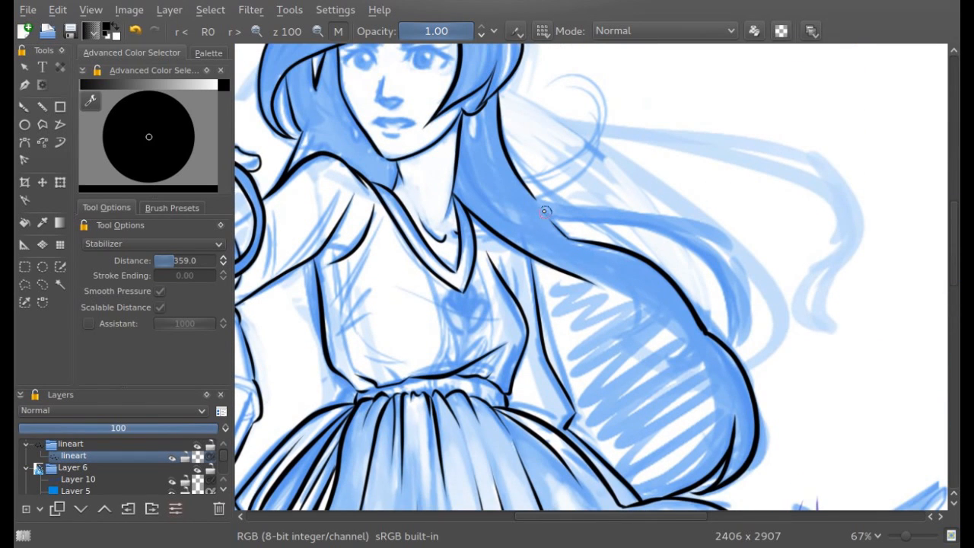
mouse_move(565, 220)
left_mouse_down()
mouse_move(685, 244)
mouse_move(737, 351)
mouse_move(692, 218)
mouse_move(528, 186)
left_mouse_up()
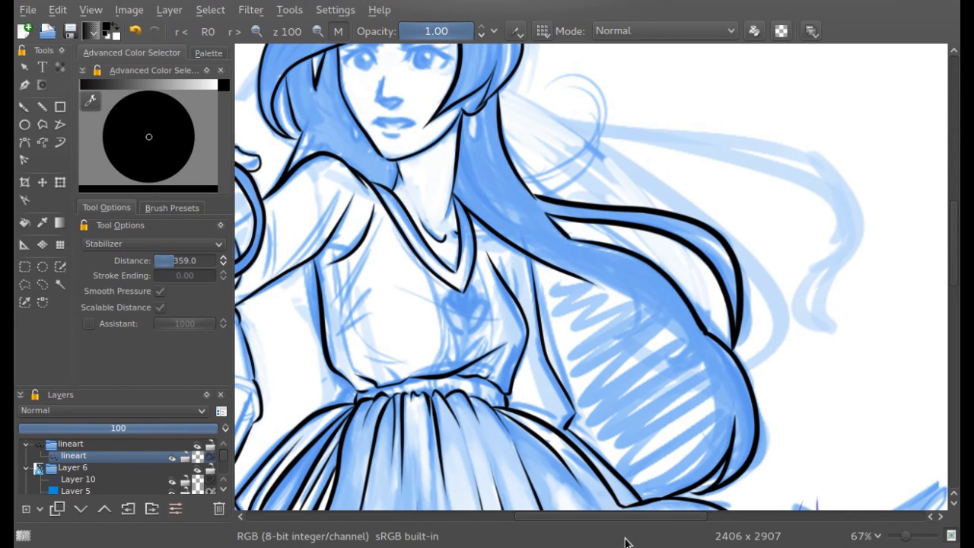
- Hide the blue sketch group and examine the inked lines of the arms, bodice, hair and skirt in normal and mirrored view
left_click(313, 33)
left_click(313, 33)
left_click(313, 33)
mouse_move(952, 296)
left_mouse_down()
mouse_move(947, 327)
mouse_move(941, 312)
left_mouse_up()
left_click(196, 471)
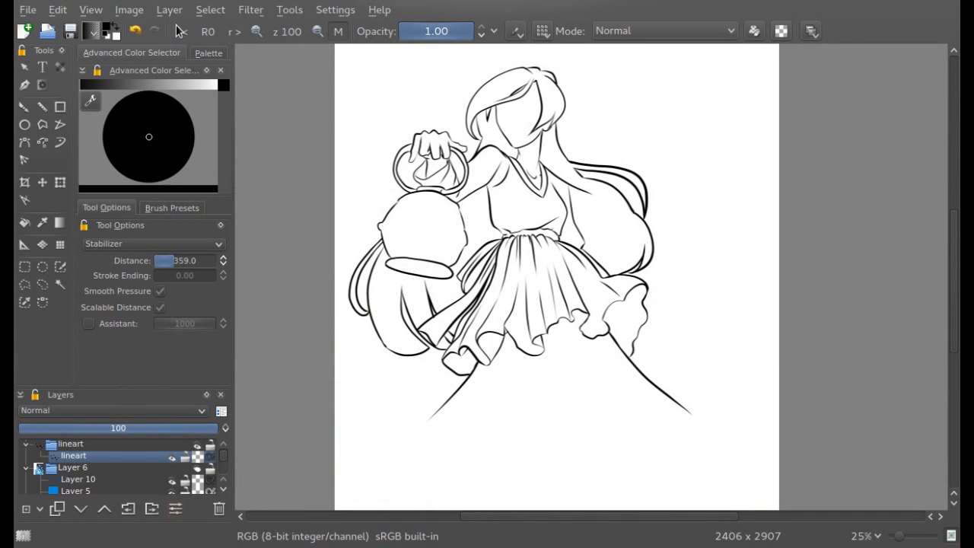
left_click(256, 32)
left_click(257, 32)
left_click_drag(952, 293, 951, 255)
left_click(256, 32)
left_click_drag(530, 273, 541, 368)
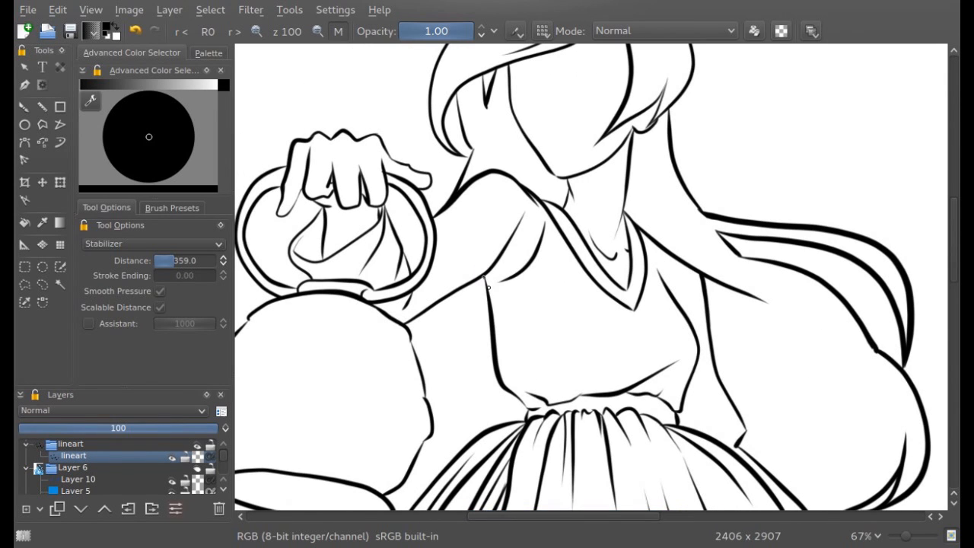
scroll(936, 302, "down", 3)
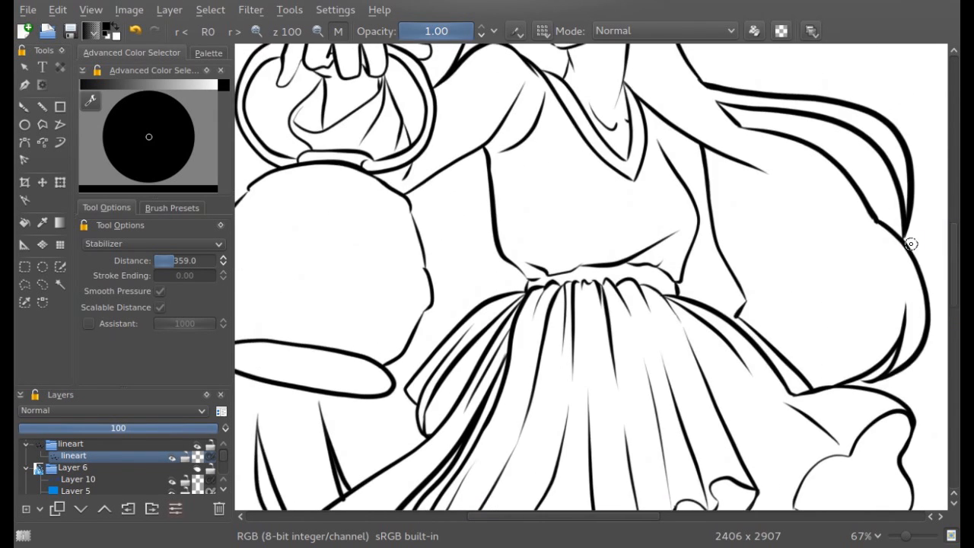
key("m")
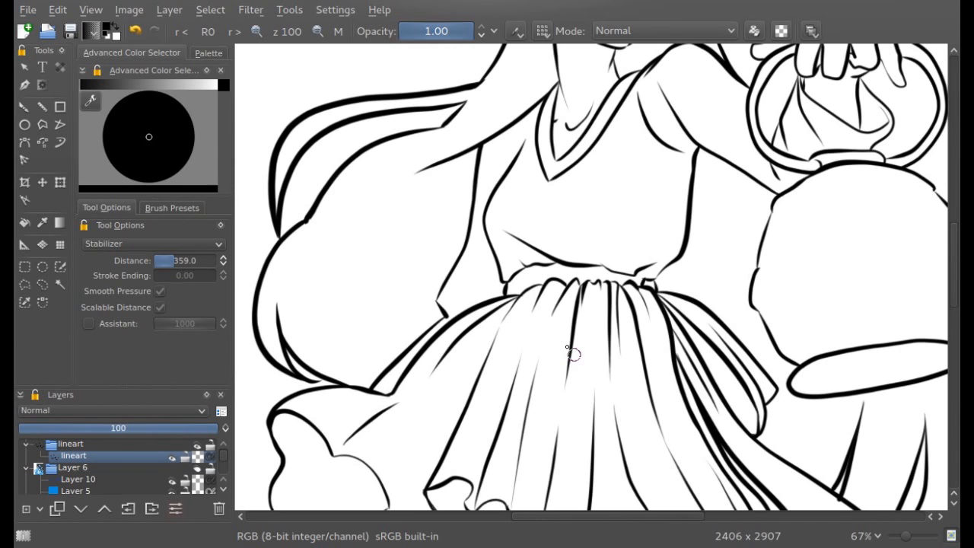
- Ink the fold lines inside the skirt's flared side ruffle and show the blue sketch group again
left_click(323, 31)
left_click(323, 30)
left_click_drag(959, 295, 947, 324)
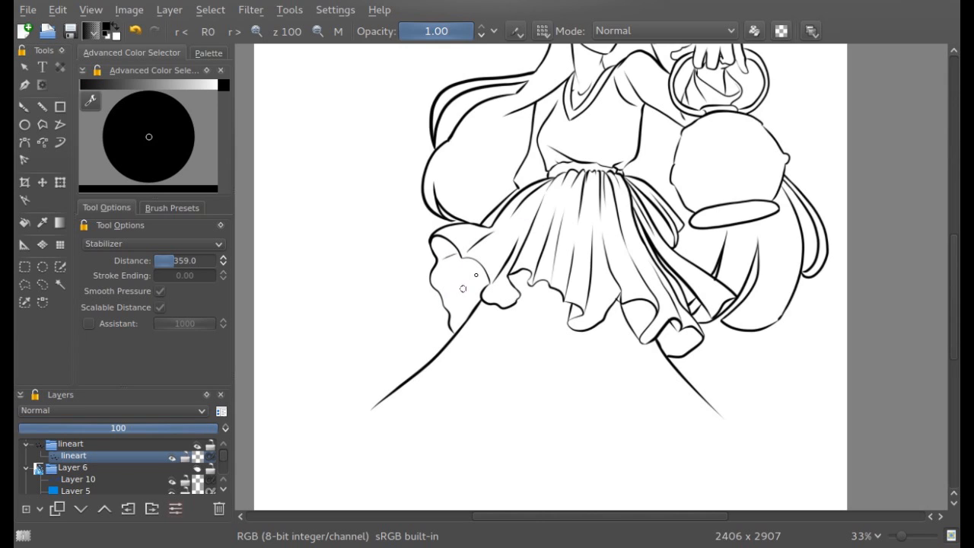
left_click_drag(450, 300, 451, 301)
mouse_move(953, 304)
left_mouse_down()
mouse_move(949, 257)
mouse_move(948, 350)
mouse_move(941, 306)
left_mouse_up()
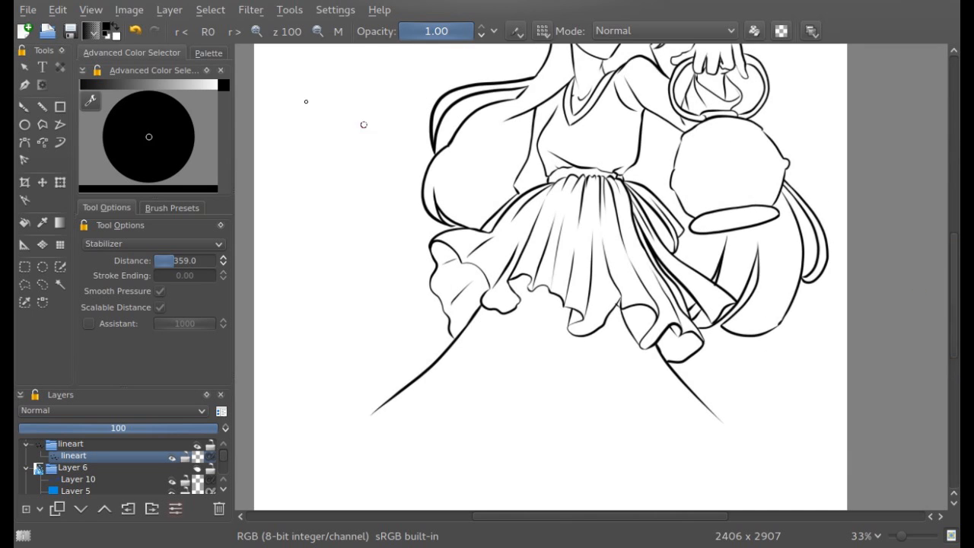
left_click(197, 468)
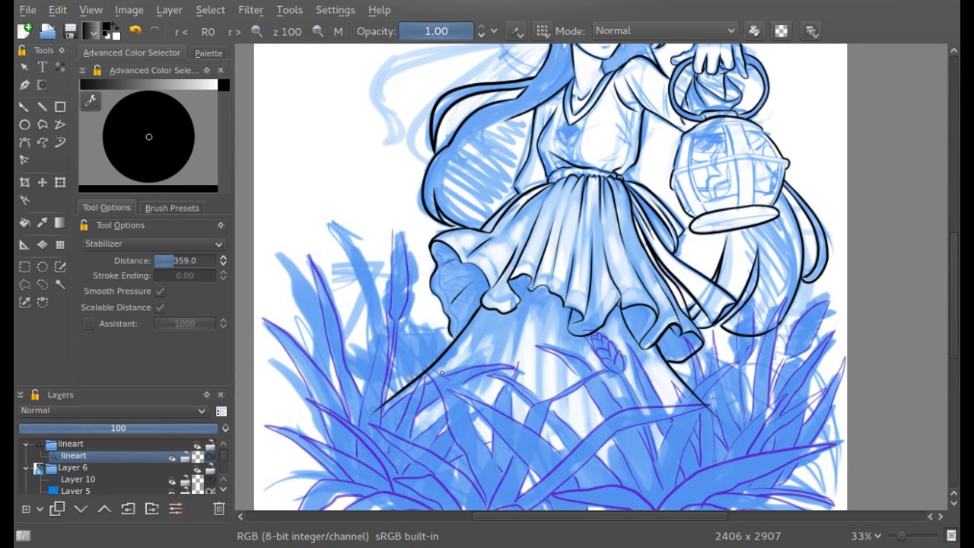
- Switch the brush smoothing to Weighted Smoothing with a distance of 228.5, undoing the test strokes
left_click_drag(945, 289, 944, 257)
left_click(106, 232)
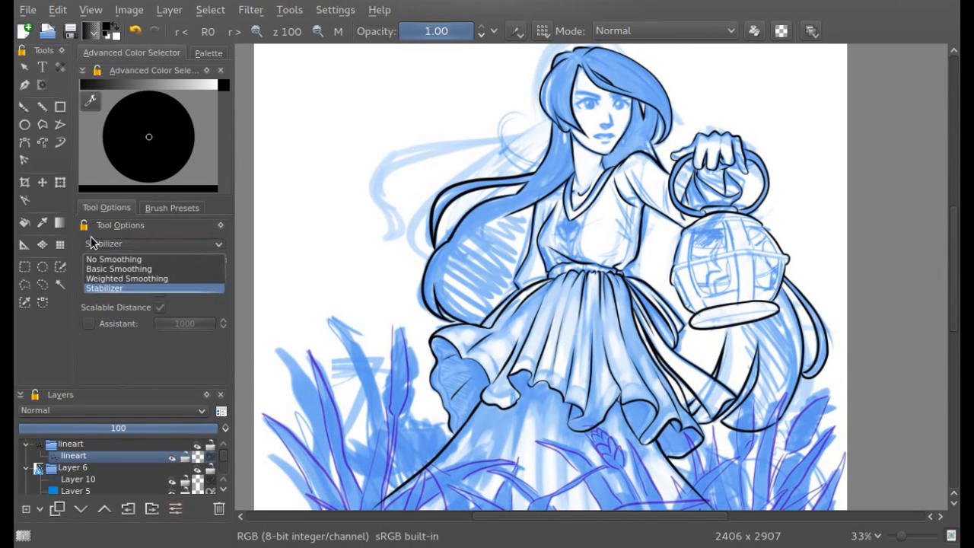
left_click(98, 278)
mouse_move(330, 177)
left_mouse_down()
mouse_move(320, 216)
mouse_move(364, 271)
mouse_move(326, 260)
left_mouse_up()
left_click(136, 32)
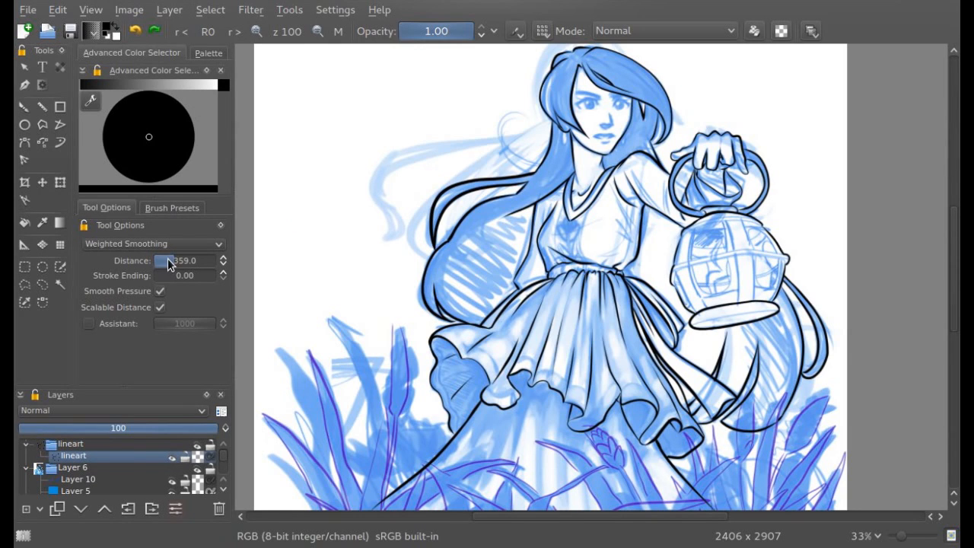
left_click_drag(169, 265, 167, 265)
left_click_drag(364, 131, 294, 267)
left_click(135, 32)
- Test curved strokes with Scalable Distance off and on at different zoom levels, undoing each stroke
left_click(160, 307)
mouse_move(354, 163)
left_mouse_down()
mouse_move(266, 198)
mouse_move(327, 271)
mouse_move(282, 280)
left_mouse_up()
left_click(134, 33)
left_click(256, 33)
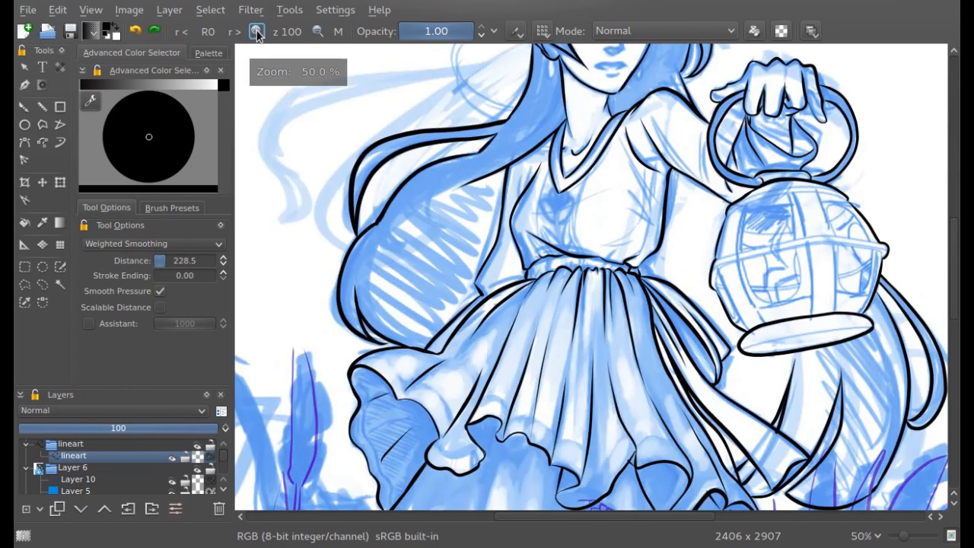
left_click(257, 33)
left_click(257, 33)
mouse_move(384, 135)
left_mouse_down()
mouse_move(338, 127)
mouse_move(304, 213)
mouse_move(355, 260)
mouse_move(295, 313)
left_mouse_up()
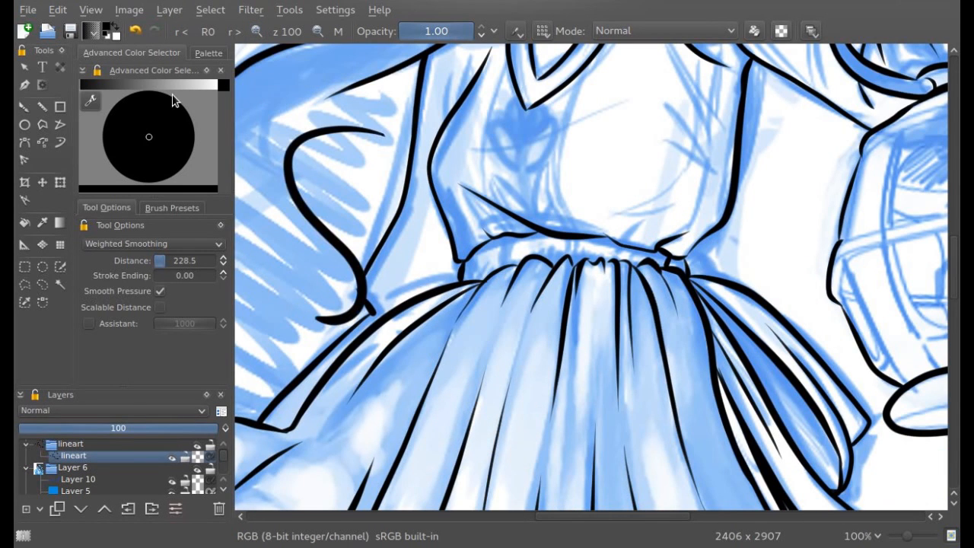
left_click(135, 33)
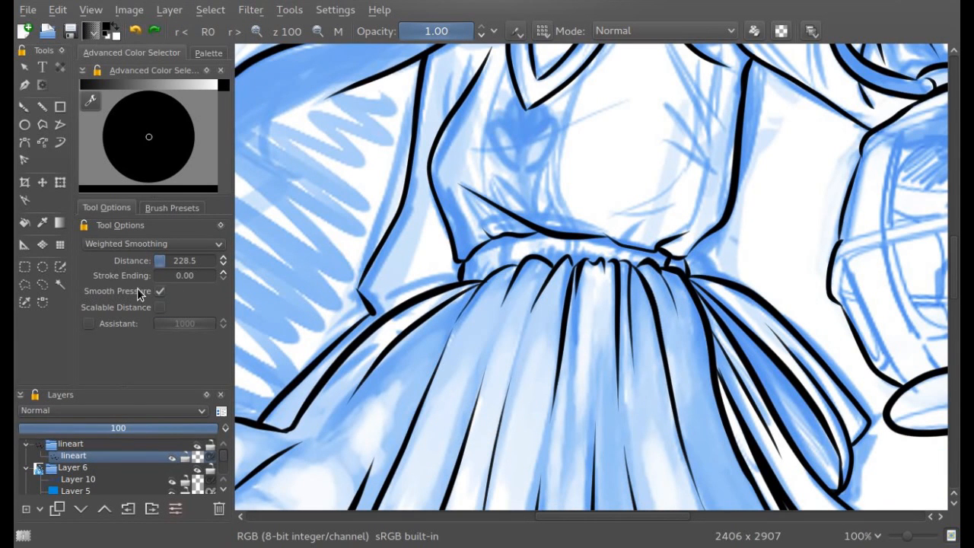
left_click(160, 306)
mouse_move(336, 159)
left_mouse_down()
mouse_move(323, 160)
mouse_move(300, 288)
mouse_move(277, 232)
left_mouse_up()
left_click(135, 32)
- Filter the brush presets to Inking and try the small inking presets beside the bodice, undoing the test stroke
left_click(172, 208)
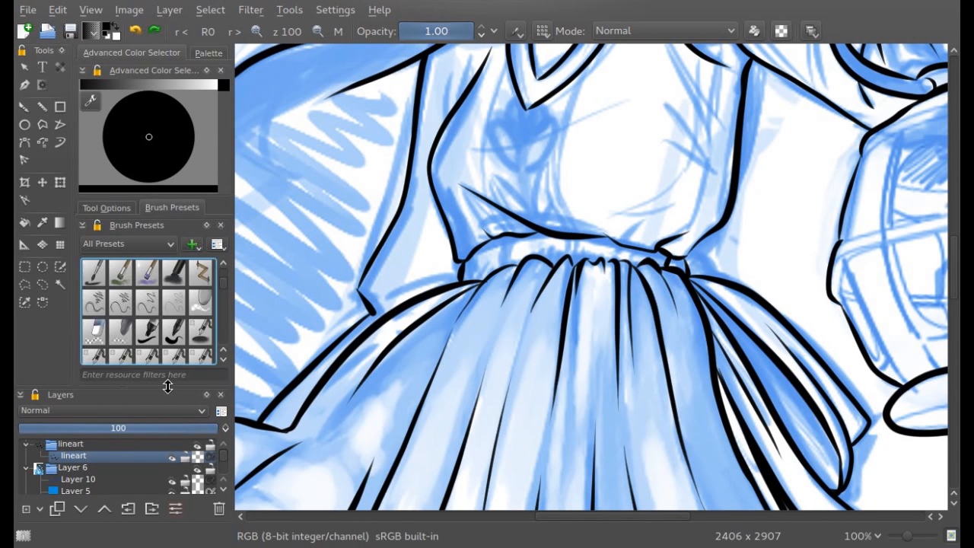
left_click(118, 245)
left_click_drag(170, 288, 170, 308)
left_click(137, 281)
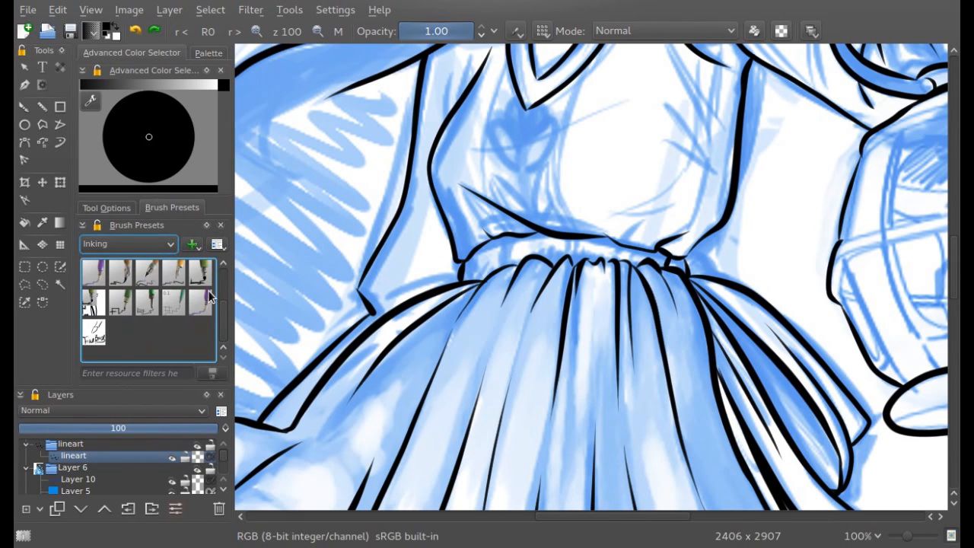
left_click(147, 332)
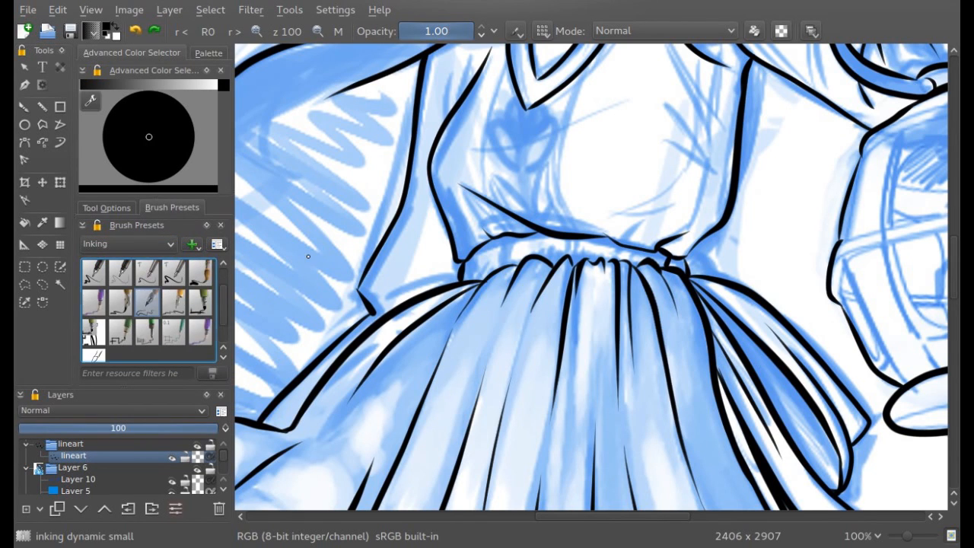
mouse_move(340, 169)
left_mouse_down()
mouse_move(266, 216)
mouse_move(258, 342)
mouse_move(281, 267)
left_mouse_up()
left_click(134, 31)
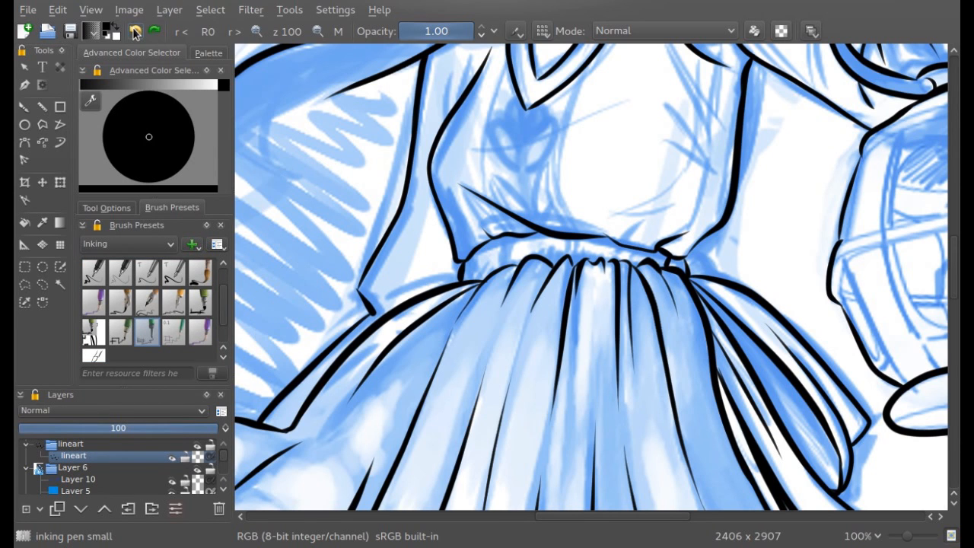
- Try the fold below the sleeve with the inking pen small and inking dynamic pen presets, undoing each stroke
left_click_drag(955, 283, 956, 256)
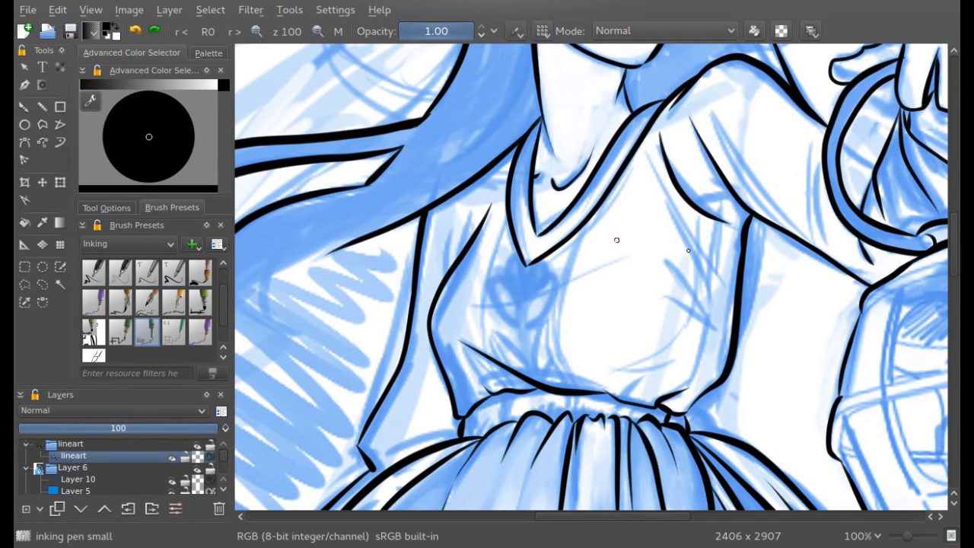
mouse_move(659, 171)
left_mouse_down()
mouse_move(667, 202)
mouse_move(723, 272)
left_mouse_up()
left_click(134, 30)
left_click(119, 333)
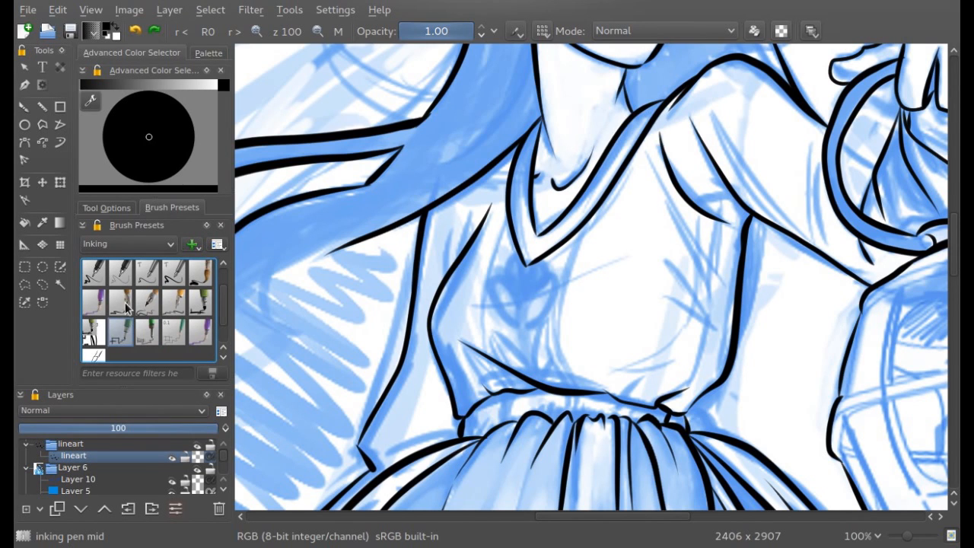
left_click(118, 301)
mouse_move(659, 160)
left_mouse_down()
mouse_move(680, 223)
mouse_move(721, 266)
left_mouse_up()
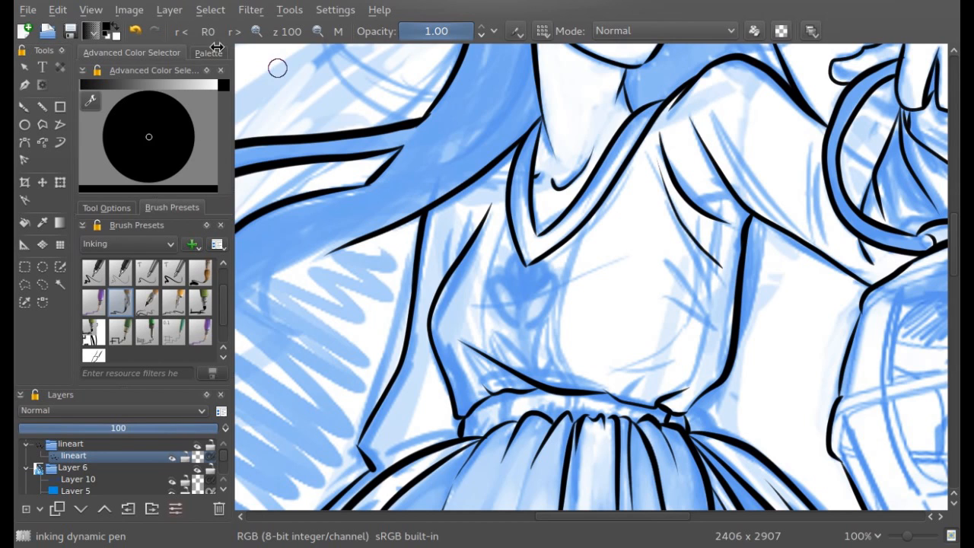
left_click(134, 31)
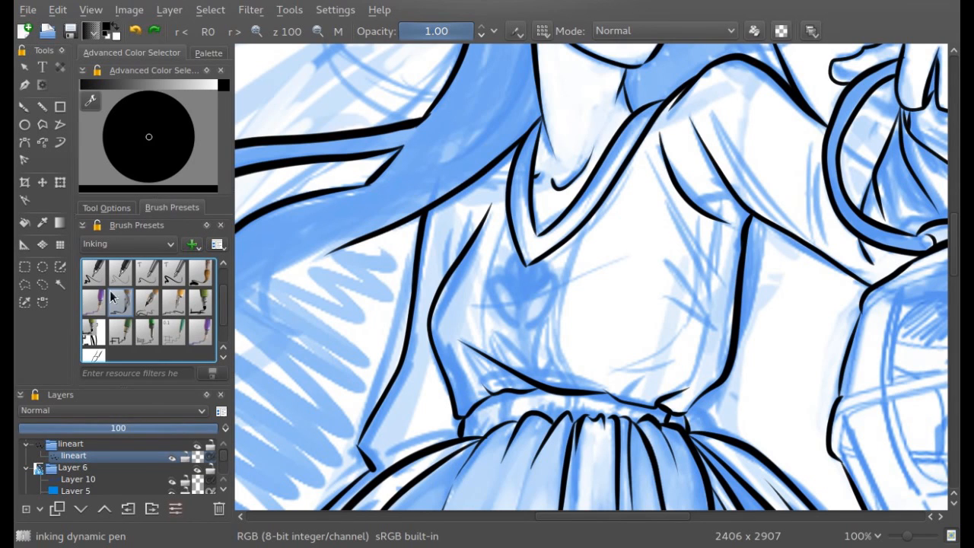
- Ink the tapered fabric folds below the sleeve along the bodice's side with the inking brush preset
left_click(205, 276)
left_click_drag(668, 184, 723, 283)
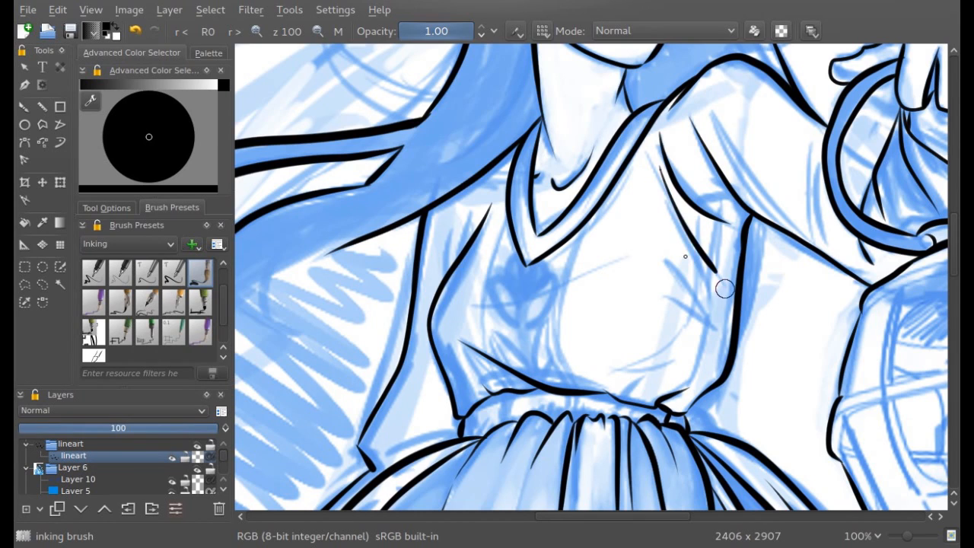
left_click_drag(672, 207, 710, 302)
left_click_drag(662, 262, 715, 329)
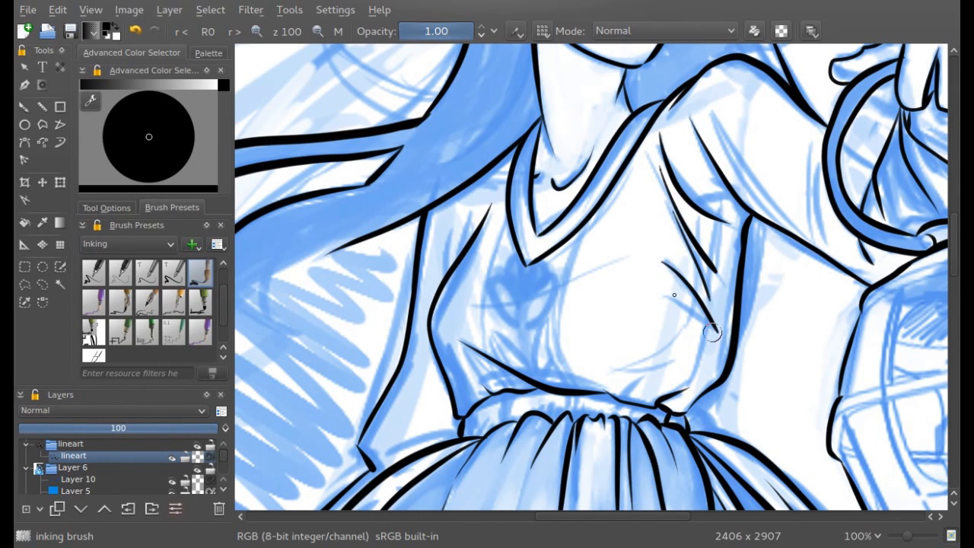
left_click_drag(663, 296, 715, 329)
- Ink thin contour lines down the bodice's side and around the chest emblem with inking pen small, undoing one stroke
left_click(146, 338)
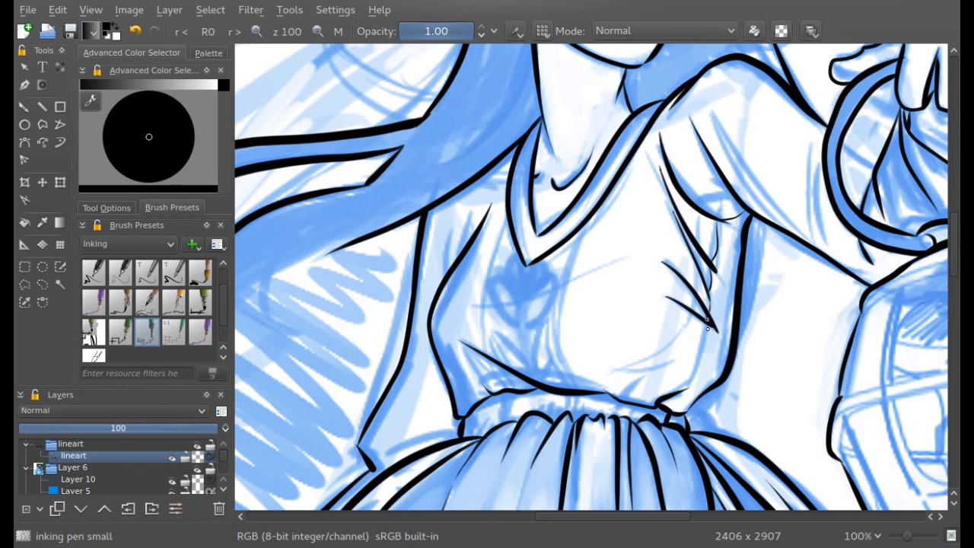
left_click_drag(707, 329, 698, 362)
left_click_drag(478, 336, 498, 236)
key("ctrl+z")
left_click_drag(506, 218, 494, 262)
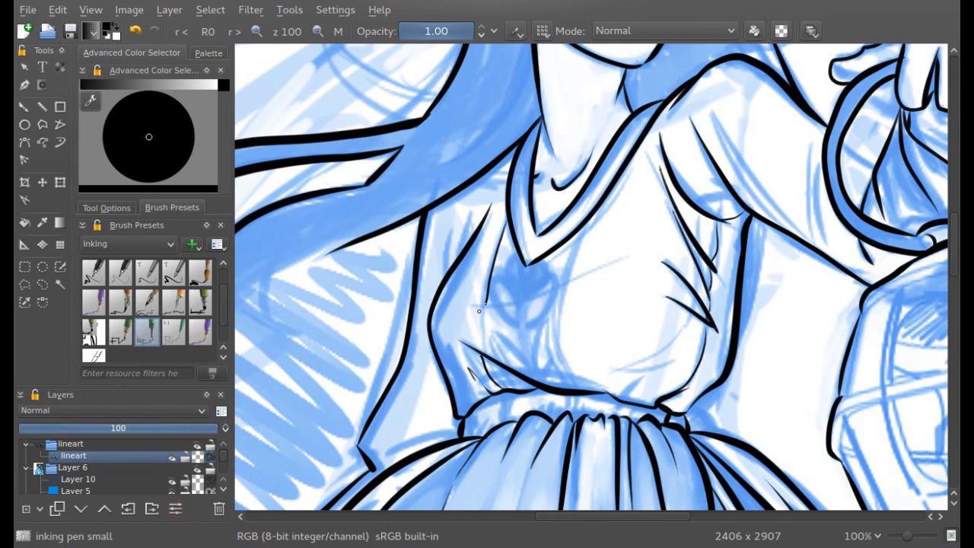
left_click_drag(482, 321, 481, 348)
mouse_move(562, 358)
left_mouse_down()
mouse_move(562, 299)
mouse_move(574, 257)
left_mouse_up()
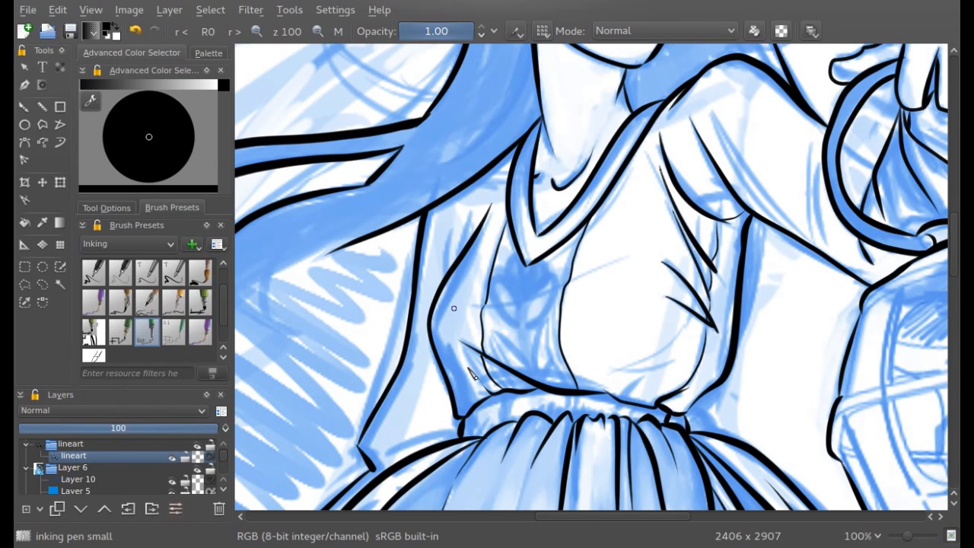
- Ink the outline of the lips with inking pen small
left_click_drag(559, 516, 574, 516)
left_click_drag(952, 263, 951, 226)
left_click(256, 31)
mouse_move(576, 276)
left_mouse_down()
mouse_move(502, 283)
mouse_move(567, 296)
mouse_move(592, 282)
left_mouse_up()
left_click_drag(565, 311, 543, 310)
- Set the smoothing's stroke ending to 0.14 and ink the thin contours of the eyes, undoing the last stroke
left_click(107, 207)
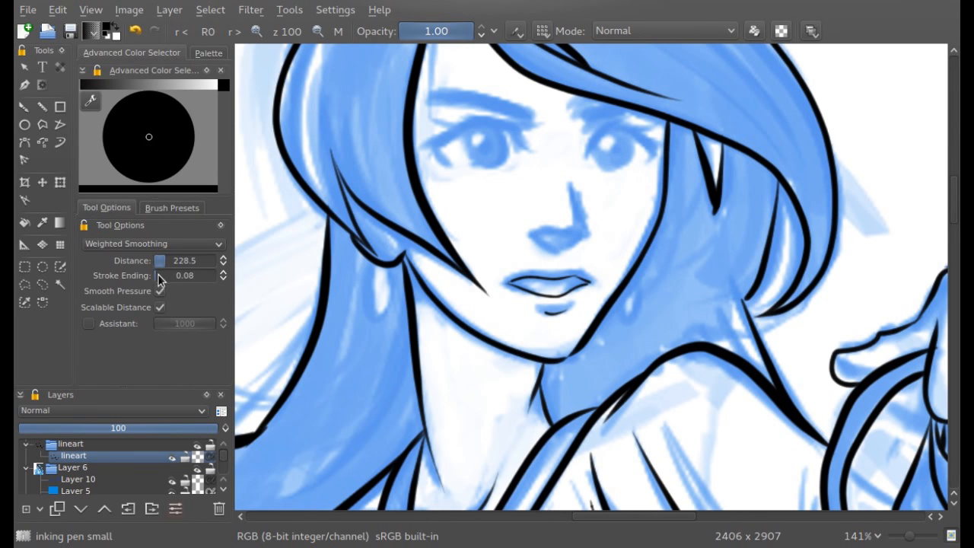
left_click_drag(536, 309, 567, 313)
mouse_move(435, 145)
left_mouse_down()
mouse_move(454, 128)
mouse_move(498, 123)
mouse_move(522, 152)
left_mouse_up()
left_click_drag(452, 163, 467, 166)
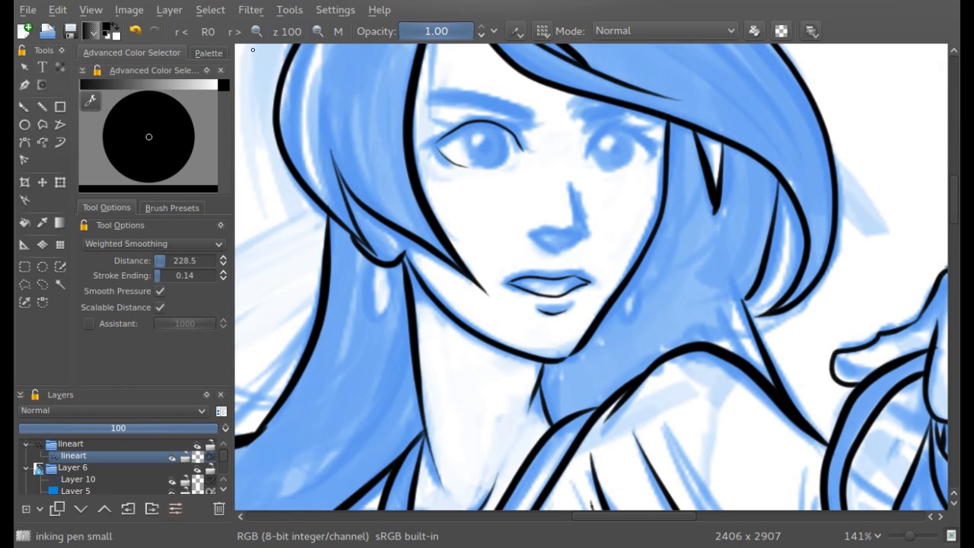
mouse_move(495, 124)
left_mouse_down()
mouse_move(499, 166)
mouse_move(470, 126)
left_mouse_up()
mouse_move(587, 159)
left_mouse_down()
mouse_move(637, 114)
mouse_move(657, 126)
mouse_move(636, 137)
mouse_move(652, 160)
mouse_move(635, 149)
mouse_move(597, 168)
mouse_move(592, 139)
left_mouse_up()
key("ctrl+z")
- Ink the irises and pupils of both eyes and return the brush to Weighted Smoothing
left_click(152, 243)
left_click(97, 280)
mouse_move(499, 153)
left_mouse_down()
mouse_move(476, 153)
mouse_move(486, 135)
left_mouse_up()
key("ctrl+z")
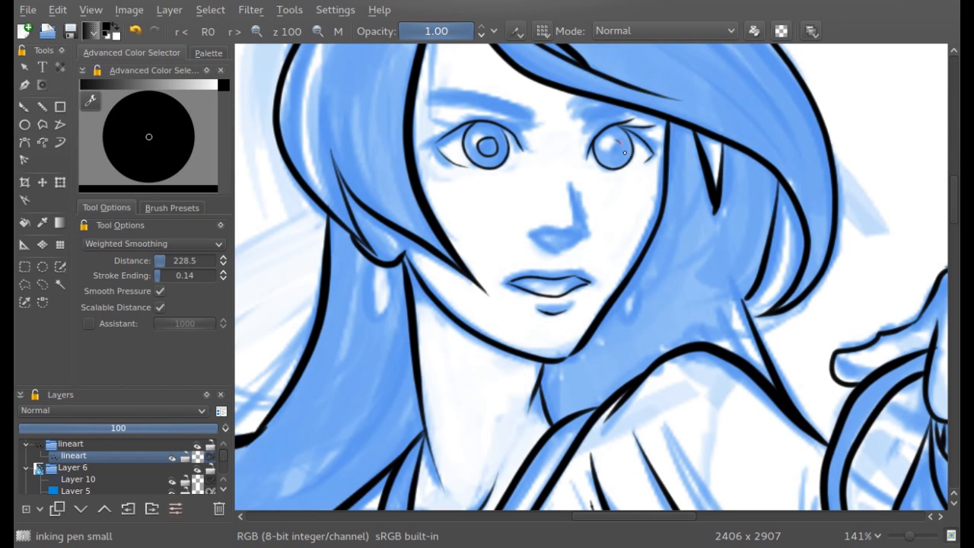
left_click_drag(601, 145, 614, 136)
left_click(152, 243)
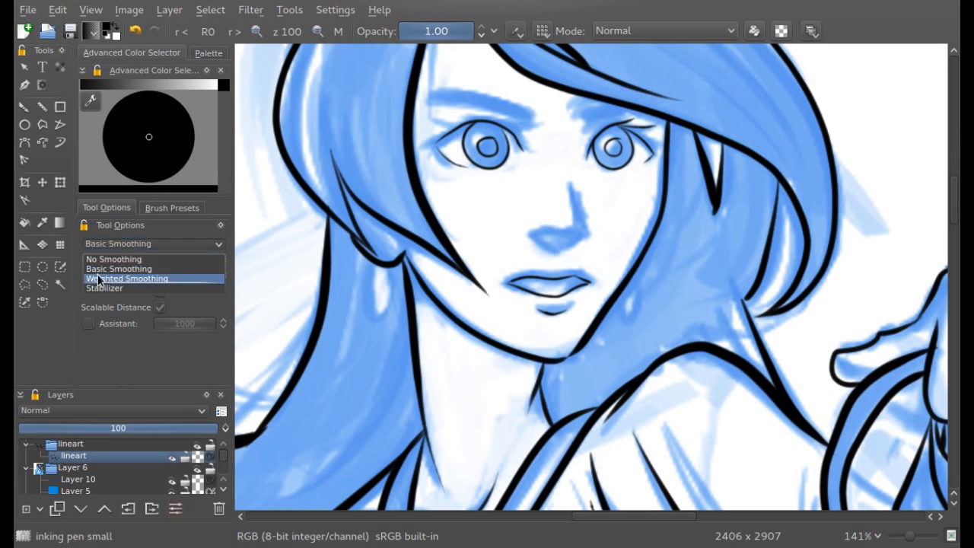
left_click(98, 279)
left_click(755, 32)
left_click(755, 31)
- Ink the upper lip's top contour and both nostrils
left_click(256, 32)
left_click_drag(951, 207, 951, 205)
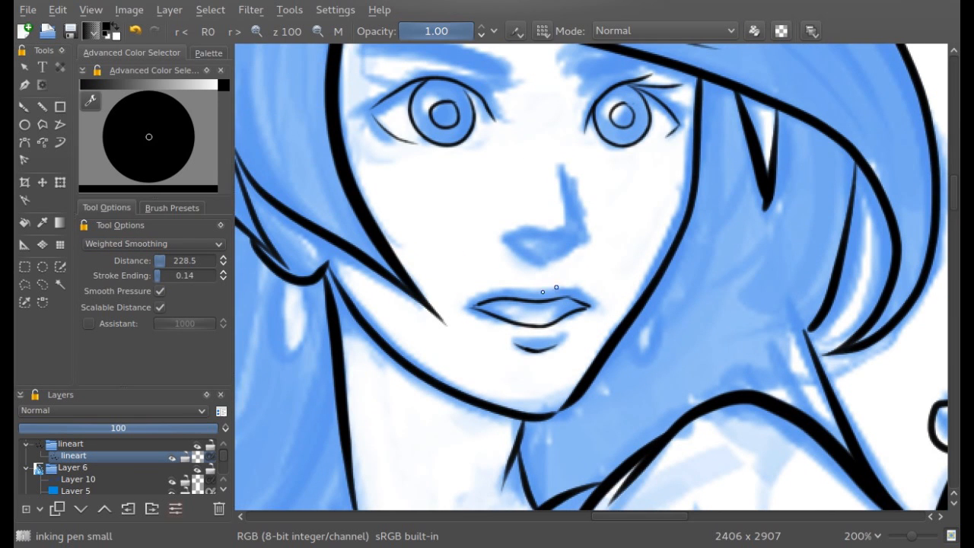
left_click_drag(525, 286, 589, 306)
left_click_drag(517, 241, 543, 240)
left_click(337, 32)
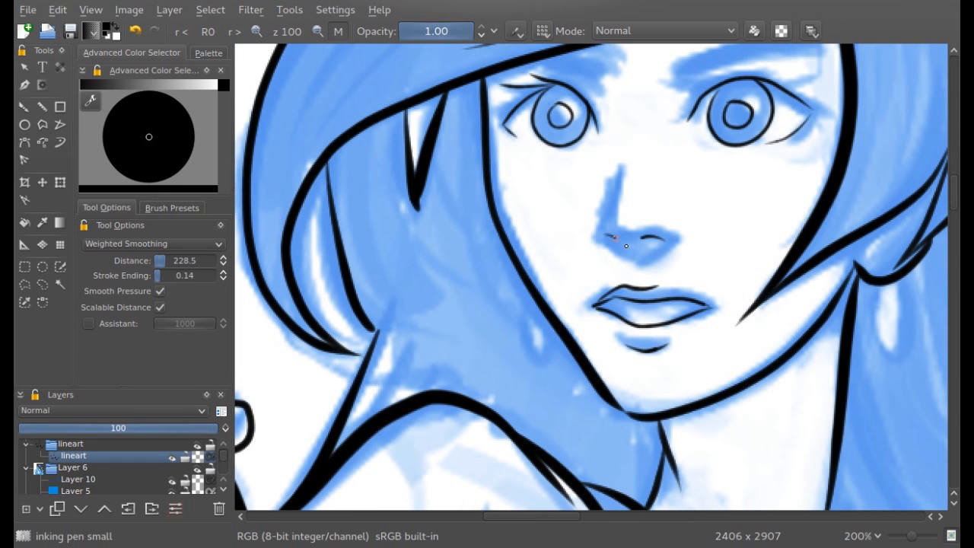
mouse_move(612, 240)
left_mouse_down()
mouse_move(662, 240)
mouse_move(653, 239)
left_mouse_up()
- Ink a thick upper lid and tapered lashes on the lantern-side eye with the inking brush preset
scroll(555, 266, "up", 5)
left_click(172, 208)
left_click(201, 272)
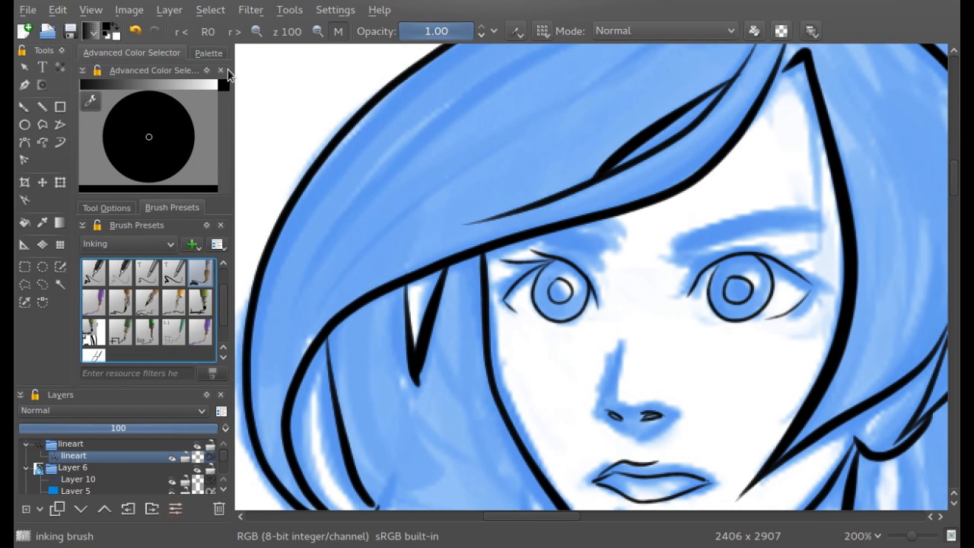
left_click(257, 32)
left_click(257, 32)
left_click_drag(606, 337, 472, 225)
mouse_move(525, 250)
left_mouse_down()
mouse_move(411, 245)
mouse_move(431, 235)
left_mouse_up()
left_click_drag(498, 247, 411, 316)
left_click_drag(470, 257, 390, 275)
left_click_drag(563, 271, 476, 249)
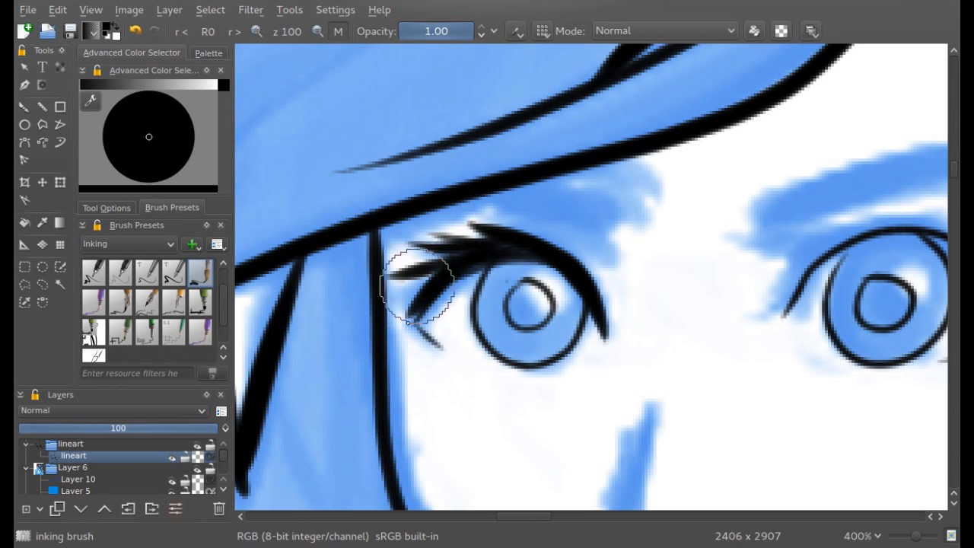
- Thicken the upper lid of the eye opposite the lantern and add tapered lashes at both of its corners
left_click(338, 31)
mouse_move(537, 518)
left_mouse_down()
mouse_move(651, 522)
mouse_move(643, 522)
left_mouse_up()
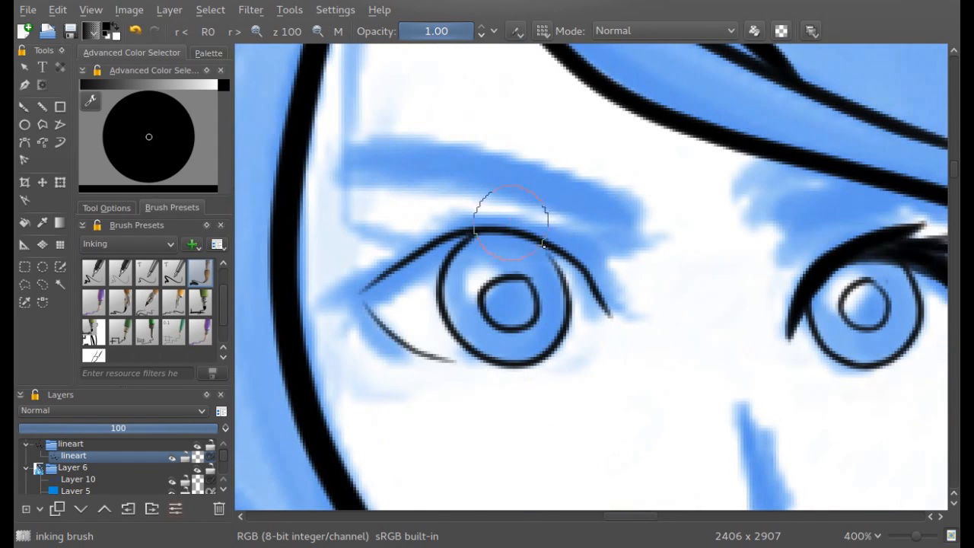
left_click_drag(496, 234, 631, 257)
left_click_drag(562, 241, 636, 240)
mouse_move(565, 247)
left_mouse_down()
mouse_move(637, 289)
mouse_move(609, 298)
mouse_move(389, 258)
left_mouse_up()
left_click_drag(480, 229, 386, 284)
left_click_drag(544, 240, 430, 263)
mouse_move(400, 260)
left_mouse_down()
mouse_move(467, 224)
mouse_move(576, 245)
left_mouse_up()
left_click_drag(438, 251, 343, 271)
left_click_drag(407, 264, 348, 293)
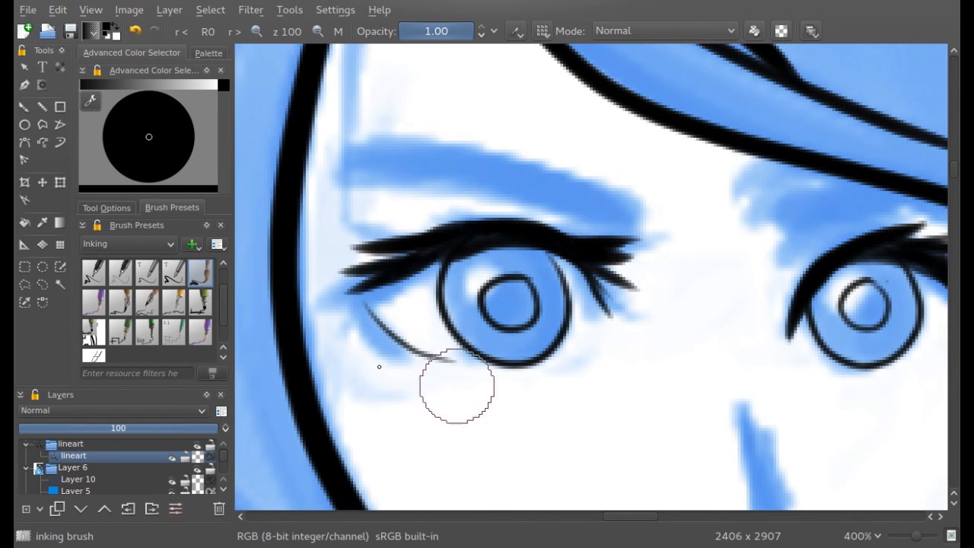
- Outline both eyebrows with inking pen small, undoing and redrawing strokes on the lantern-side brow
left_click(147, 332)
mouse_move(333, 183)
left_mouse_down()
mouse_move(661, 233)
mouse_move(330, 186)
mouse_move(394, 151)
mouse_move(636, 236)
left_mouse_up()
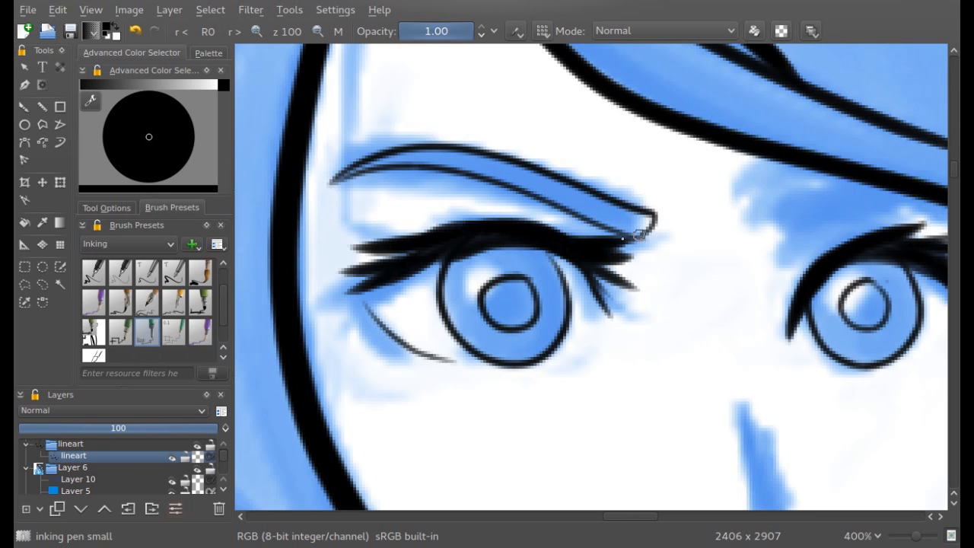
key("m")
left_click_drag(539, 515, 526, 515)
left_click_drag(466, 195, 580, 233)
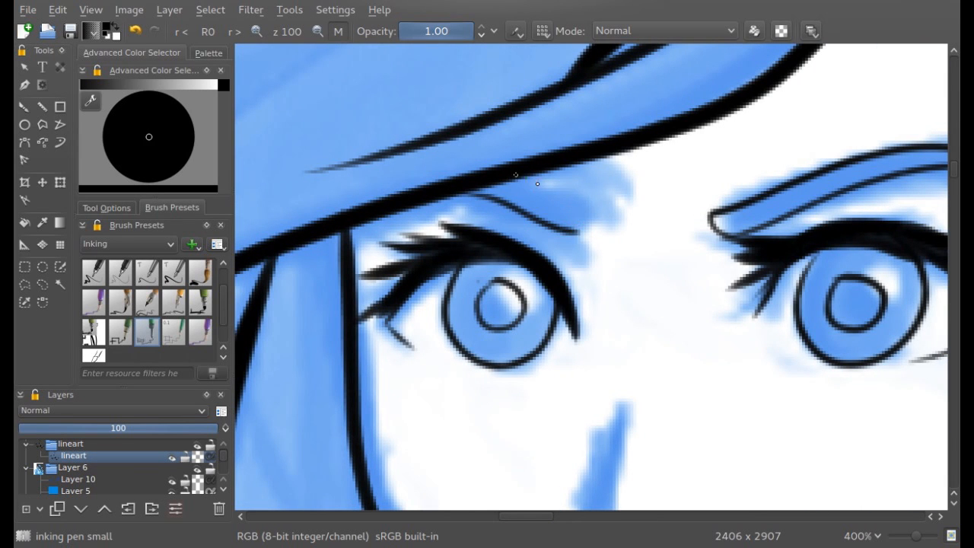
left_click_drag(518, 174, 579, 234)
left_click(310, 31)
double_click(136, 31)
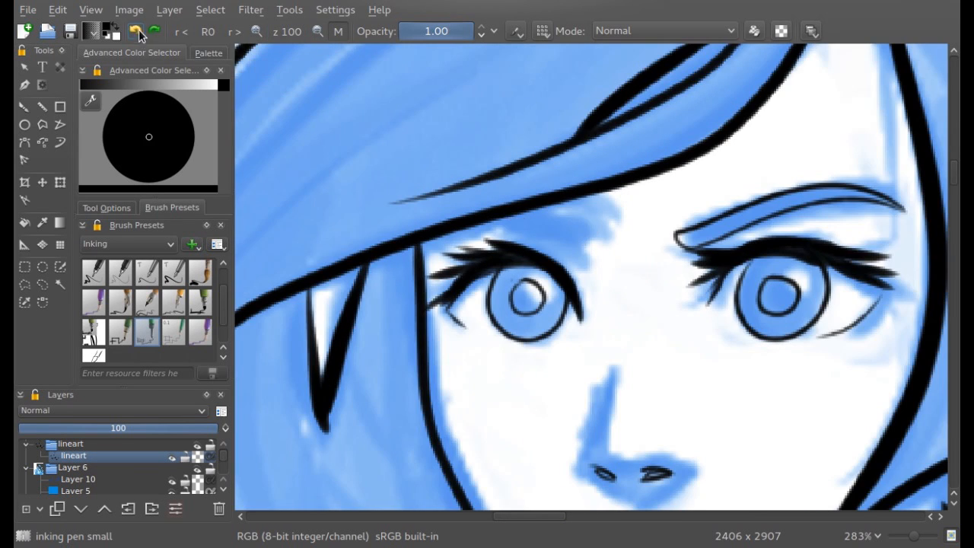
mouse_move(499, 224)
left_mouse_down()
mouse_move(588, 266)
mouse_move(476, 224)
mouse_move(595, 239)
left_mouse_up()
left_click(136, 32)
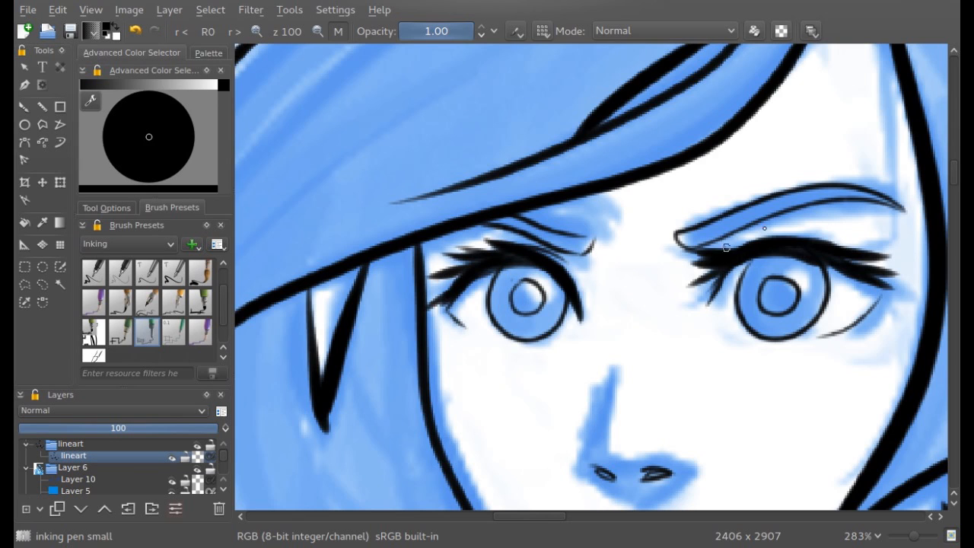
- Ink the eyelid crease above the eye opposite the lantern, undoing the first try, and touch up the other eye's lid
mouse_move(723, 242)
left_mouse_down()
mouse_move(815, 232)
mouse_move(890, 268)
left_mouse_up()
left_click(138, 32)
mouse_move(725, 257)
left_mouse_down()
mouse_move(840, 224)
mouse_move(878, 259)
left_mouse_up()
mouse_move(521, 252)
left_mouse_down()
mouse_move(572, 262)
mouse_move(577, 335)
left_mouse_up()
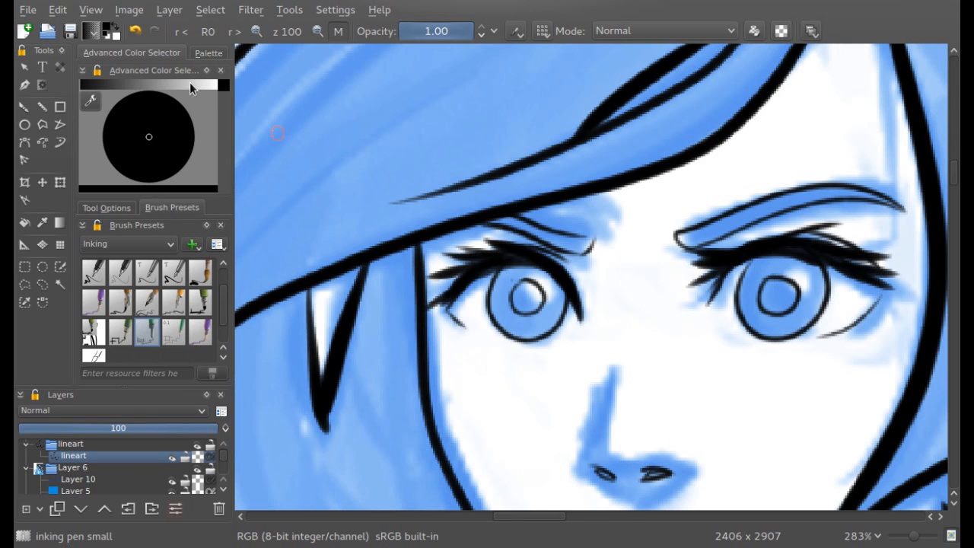
- Ink the oval drop earring below the ear with the canvas at 100% zoom
left_click(287, 31)
left_click_drag(728, 372, 732, 410)
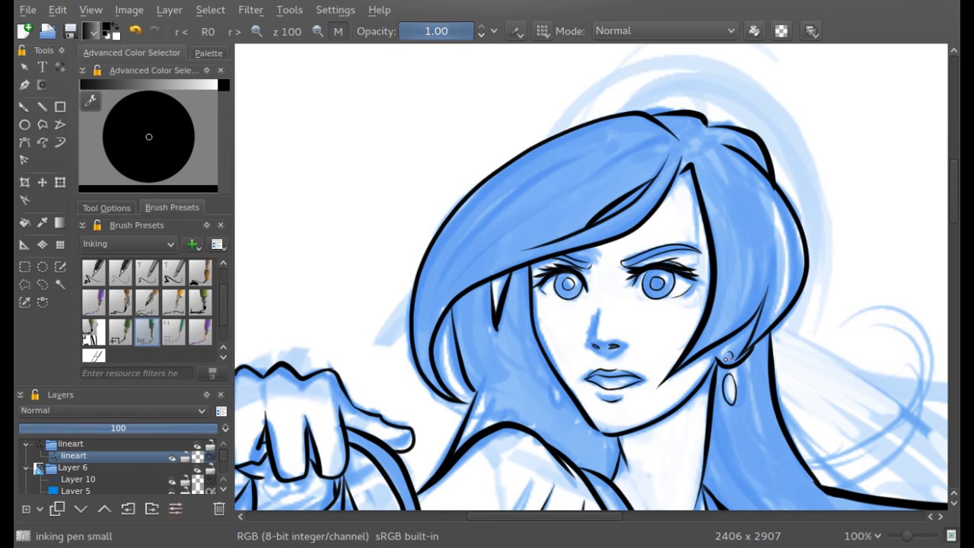
left_click(339, 31)
- Ink thin hair strands through the swept fringe, undoing the last stroke
left_click_drag(593, 517, 605, 517)
left_click_drag(599, 219, 685, 295)
mouse_move(537, 152)
left_mouse_down()
mouse_move(607, 189)
mouse_move(686, 285)
left_mouse_up()
key("ctrl+z")
- Switch to No Smoothing and ink the ribbon curve beside the waist and a thin fold across the bodice
left_click(106, 207)
left_click(114, 243)
left_click(103, 257)
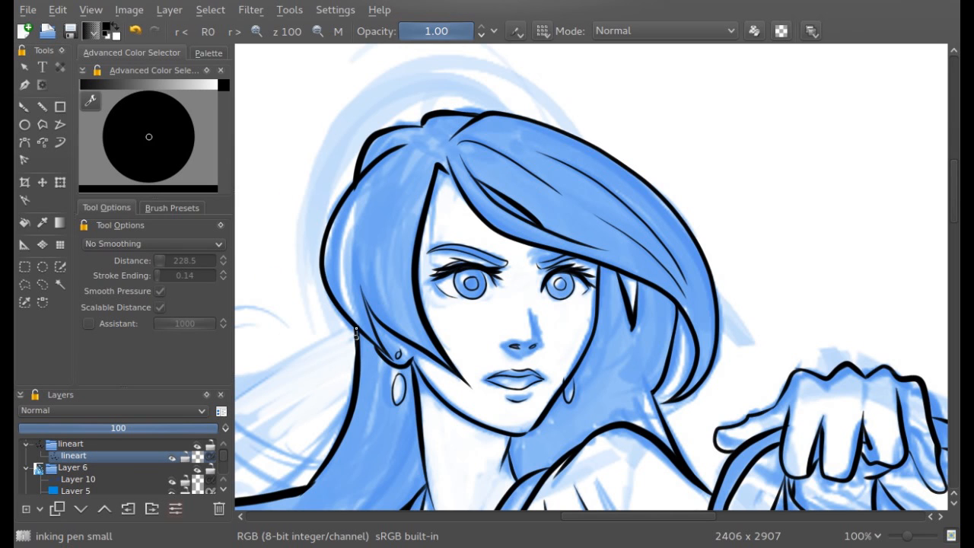
scroll(928, 267, "down", 10)
left_click_drag(618, 517, 555, 517)
left_click_drag(537, 329, 617, 294)
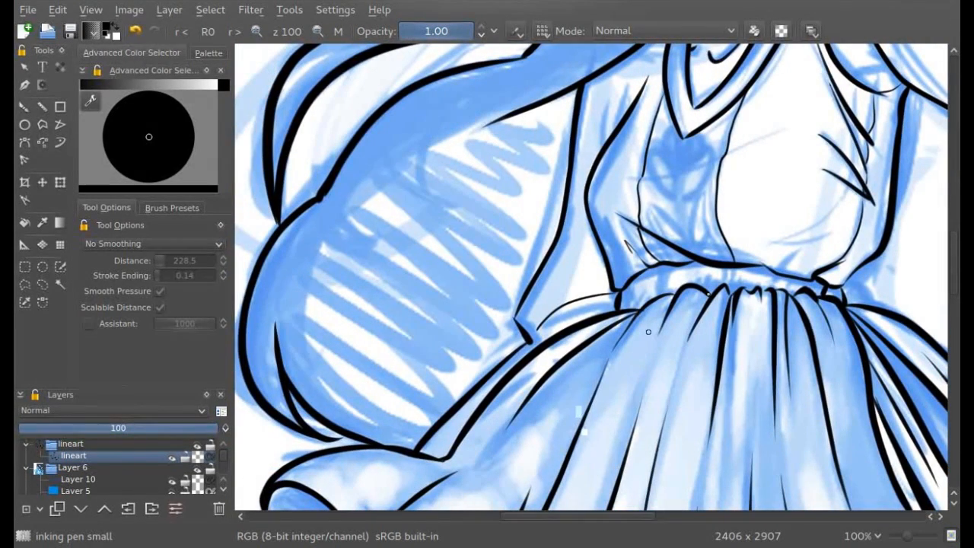
left_click_drag(636, 177, 757, 143)
- Switch to Weighted Smoothing and ink the thin hem trim along the flared ruffle opposite the lantern, undoing the last stroke
scroll(927, 281, "up", 2)
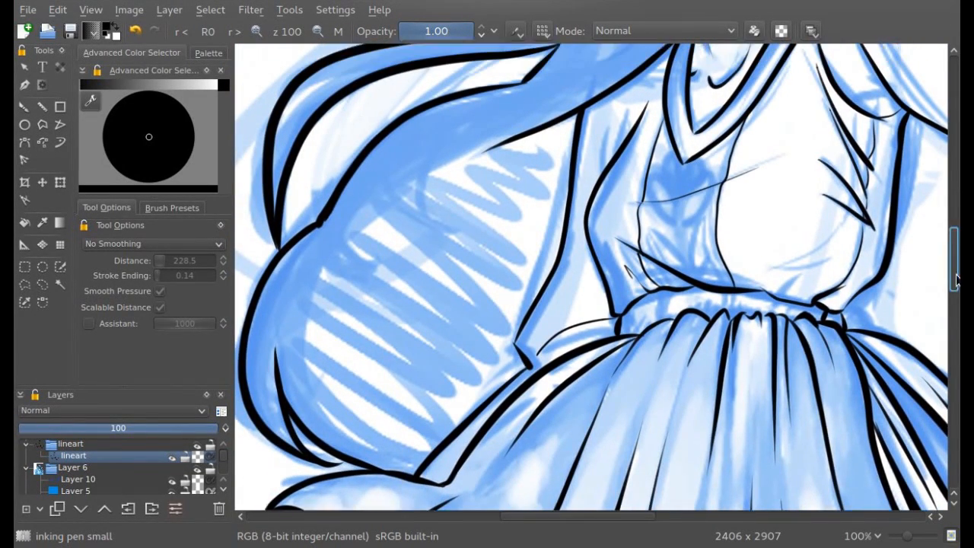
left_click_drag(594, 517, 635, 517)
left_click(319, 32)
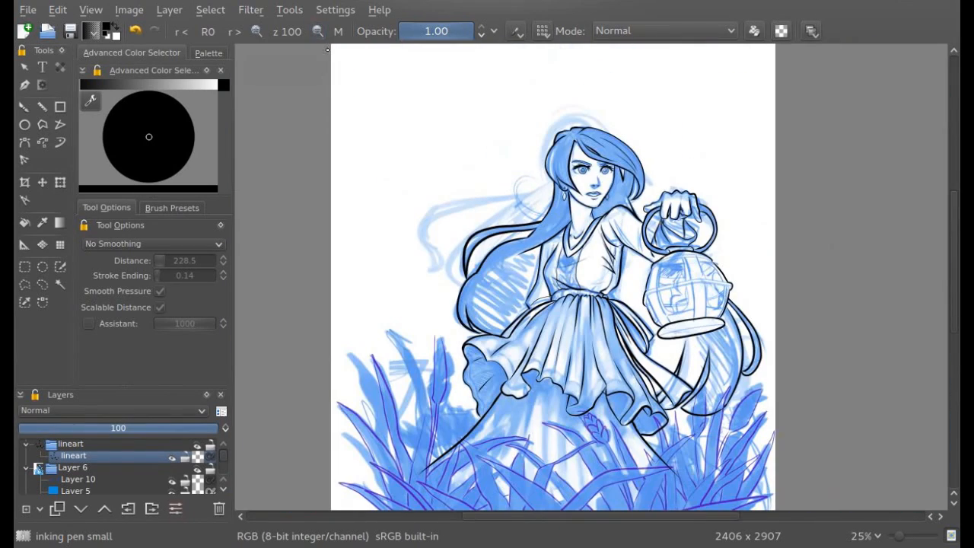
left_click(258, 32)
left_click(257, 32)
left_click(257, 32)
left_click_drag(953, 259, 953, 292)
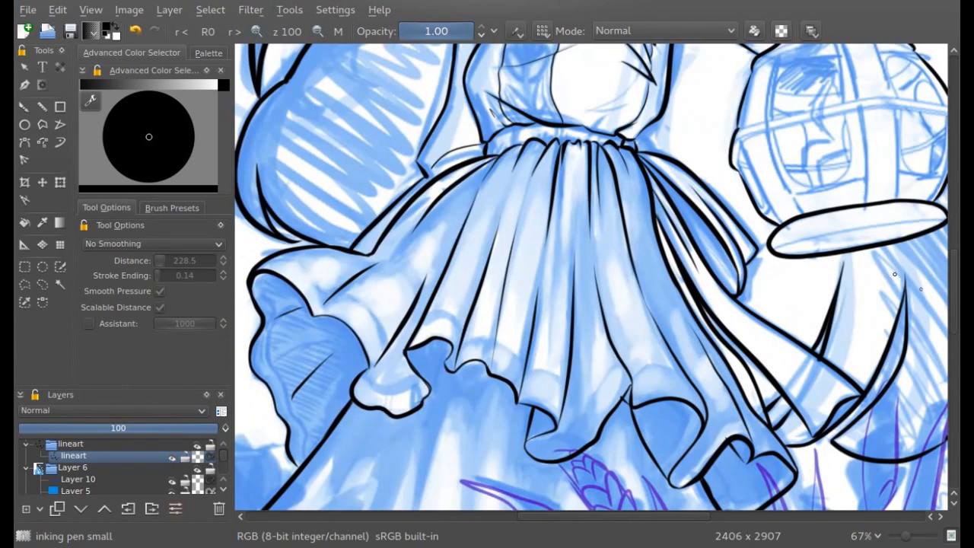
left_click(154, 244)
left_click(153, 272)
mouse_move(286, 255)
left_mouse_down()
mouse_move(316, 275)
mouse_move(324, 303)
mouse_move(371, 309)
mouse_move(386, 352)
left_mouse_up()
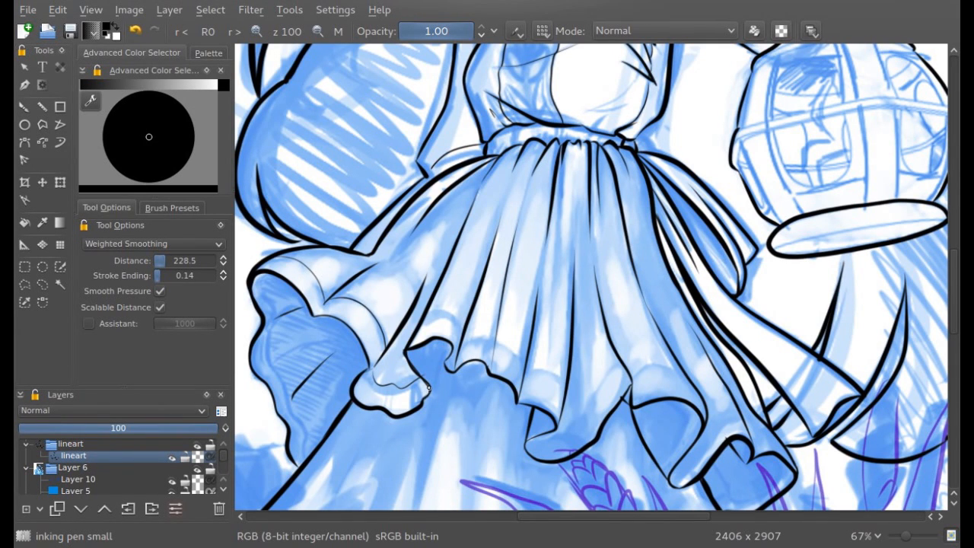
left_click(135, 31)
- Ink the turned edge beside the small ruffle and a long thin fold up to the waist, undoing one try
left_click_drag(450, 340, 426, 392)
left_click_drag(452, 349, 480, 272)
left_click(135, 32)
left_click_drag(452, 350, 495, 147)
- Erase stray line work around the small ruffle's fold in Erase mode, return to Normal with Weighted Smoothing, and undo the last stroke
left_click(337, 31)
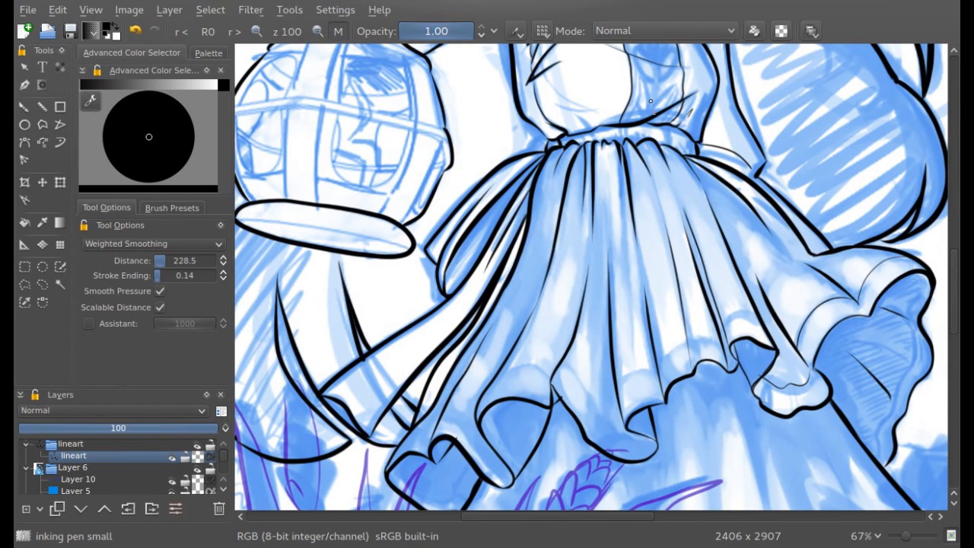
key("e")
left_click(152, 243)
left_click(114, 253)
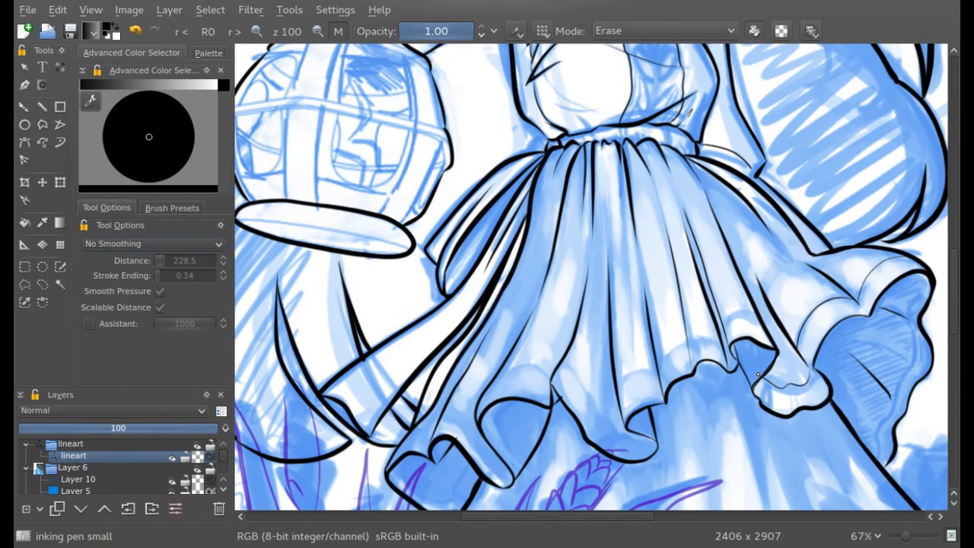
left_click(152, 244)
left_click(114, 275)
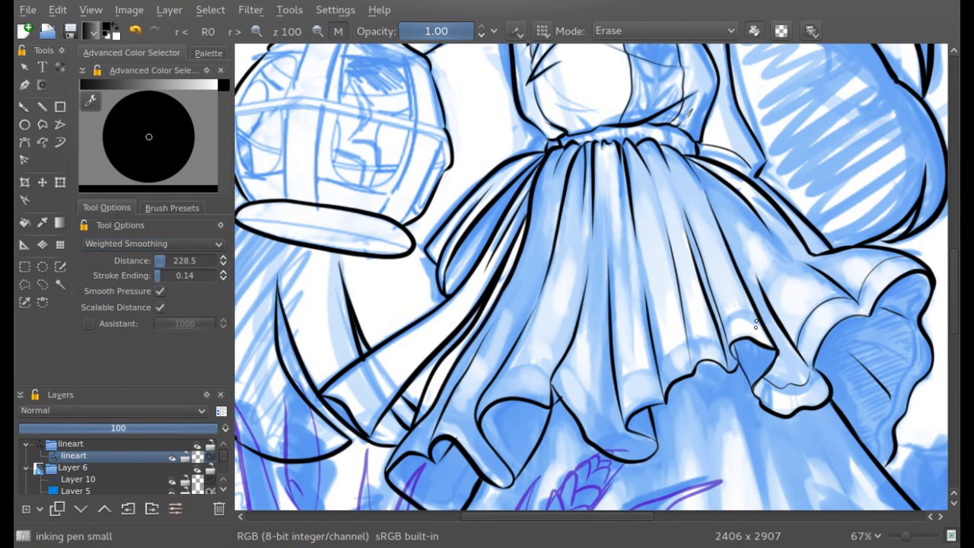
key("e")
left_click(136, 32)
- Ink the thin wavy trim line above the hem across the skirt's middle ruffles
key("ctrl+plus")
key("ctrl+plus")
left_click_drag(581, 517, 643, 516)
left_click_drag(954, 292, 955, 308)
mouse_move(516, 266)
left_mouse_down()
mouse_move(457, 250)
mouse_move(437, 270)
mouse_move(379, 289)
mouse_move(371, 335)
left_mouse_up()
- Ink the hem trim on the lantern-side ruffles, undoing one stroke, and along the inside edge of the opposite flared ruffle
left_click(317, 31)
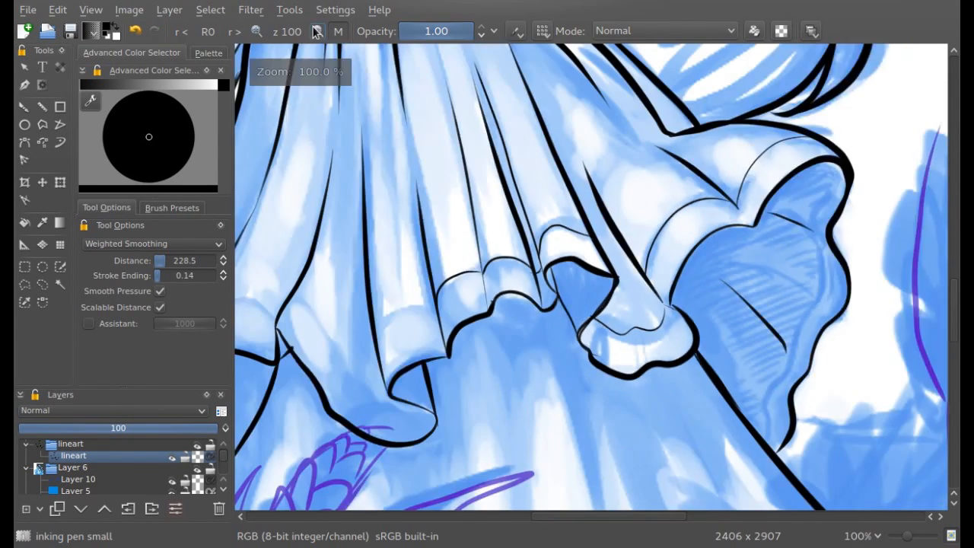
left_click(317, 32)
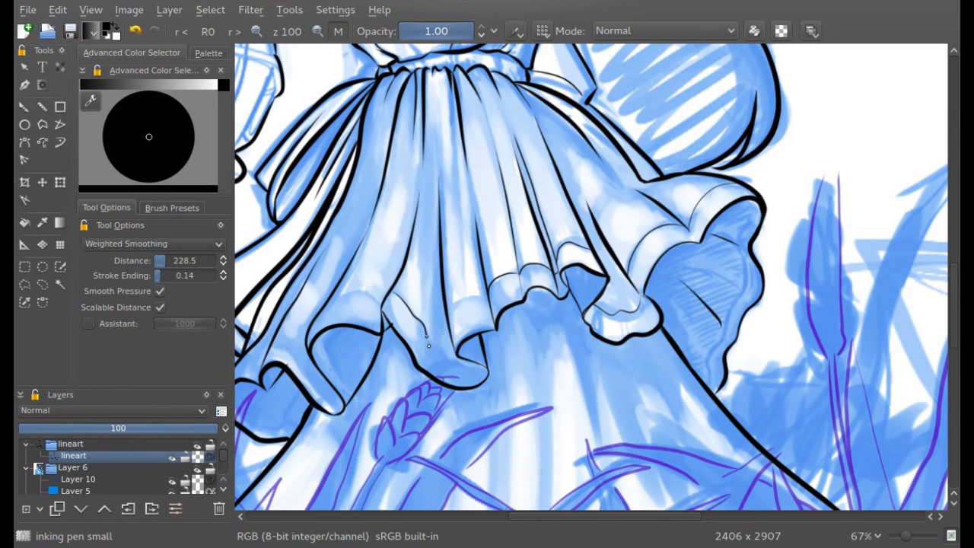
key("ctrl+z")
left_click_drag(524, 515, 485, 515)
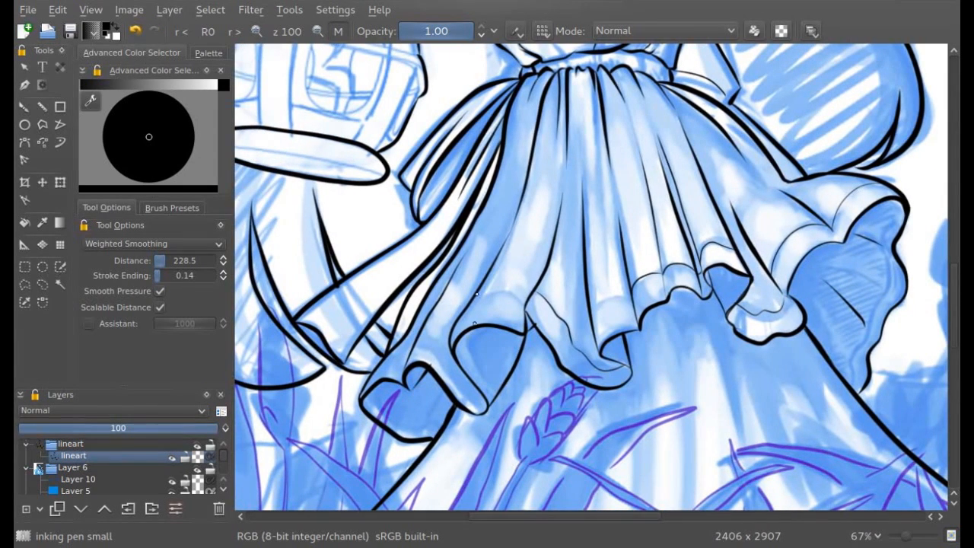
left_click_drag(507, 295, 469, 305)
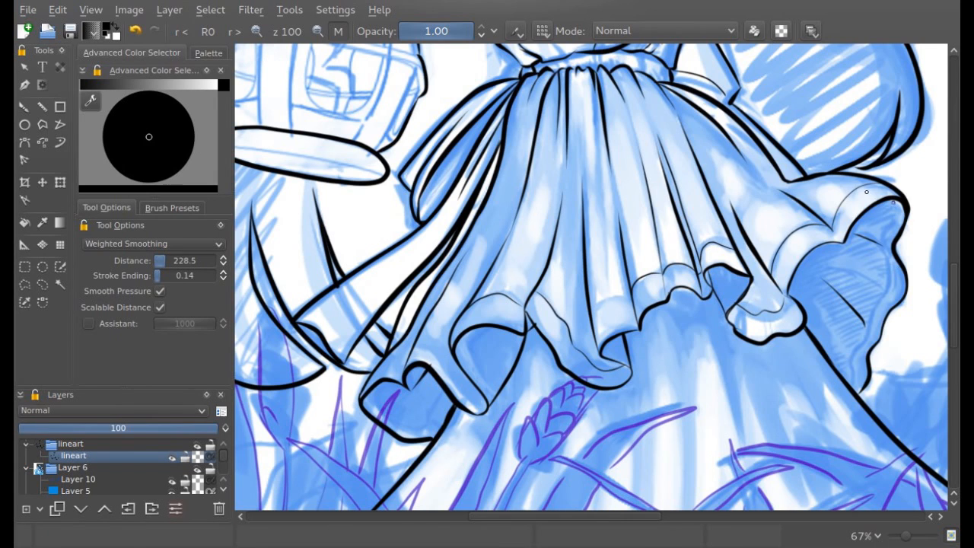
left_click_drag(580, 518, 612, 519)
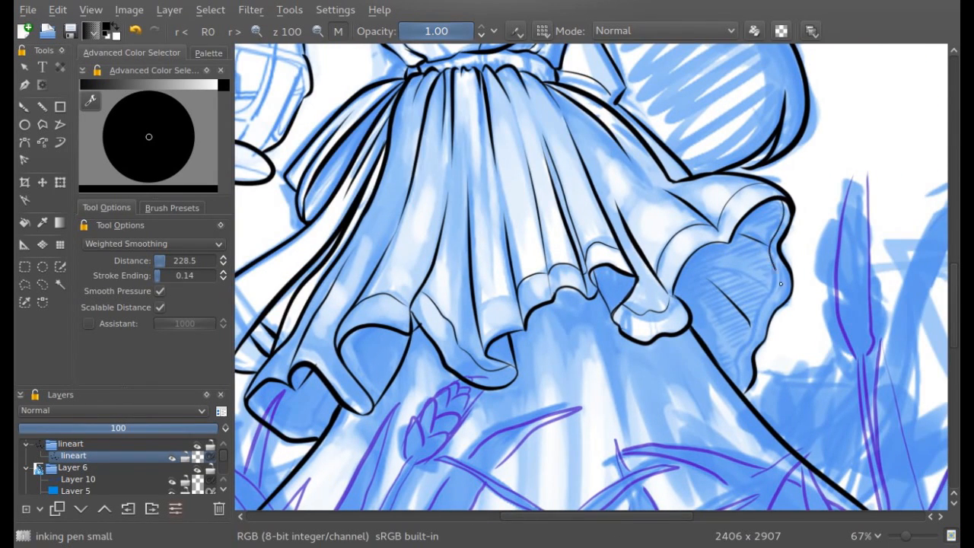
left_click_drag(734, 362, 738, 386)
- Ink the hem trim inside the lantern-side folds, undoing one stroke, and set the stroke ending to 0.00 for the last fold
left_click_drag(612, 518, 549, 517)
mouse_move(585, 332)
left_mouse_down()
mouse_move(576, 356)
mouse_move(606, 394)
left_mouse_up()
key("ctrl+z")
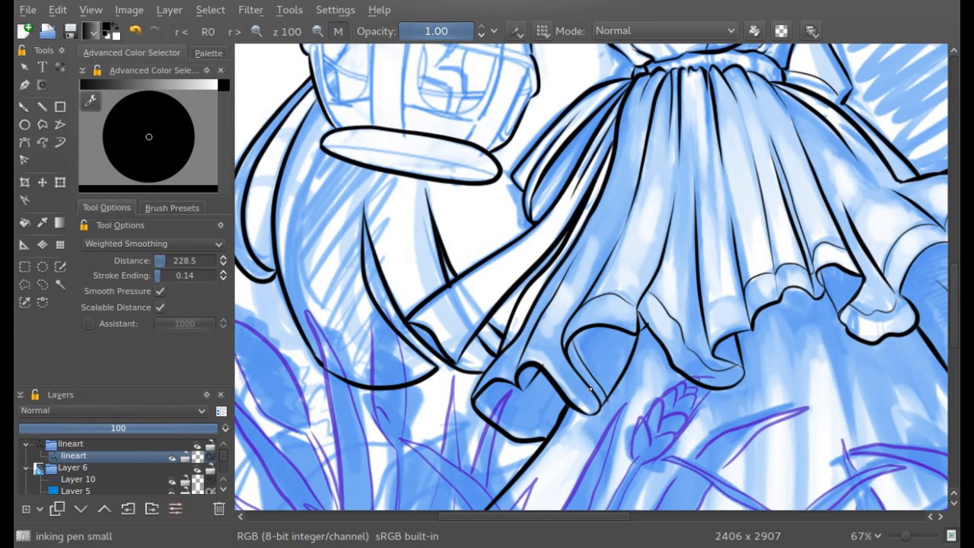
left_click_drag(562, 354, 530, 336)
left_click_drag(158, 276, 150, 280)
left_click_drag(521, 434, 555, 436)
- Hide the Layer 6 sketch group and examine the lineart of the whole figure on white
key("minus")
key("minus")
key("minus")
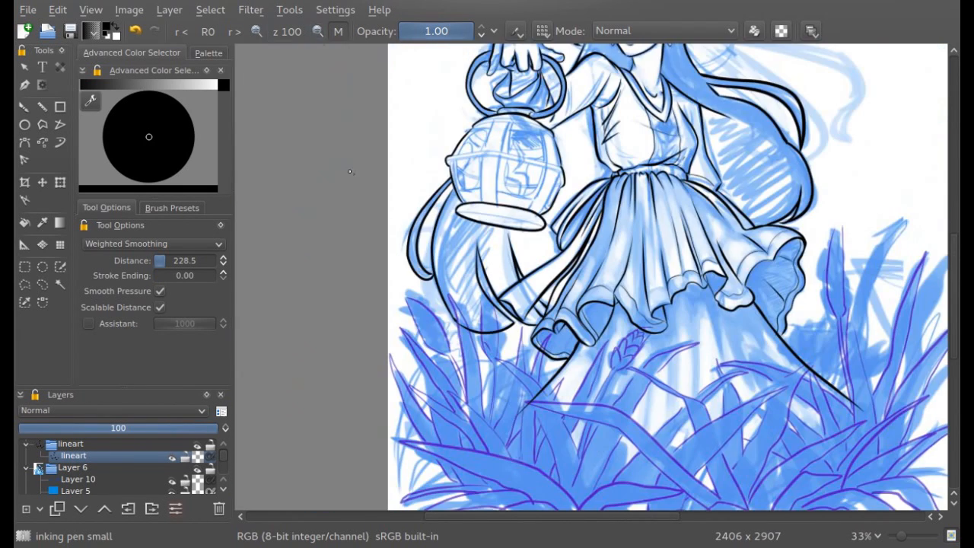
left_click(338, 31)
left_click(196, 468)
left_click_drag(953, 301, 948, 279)
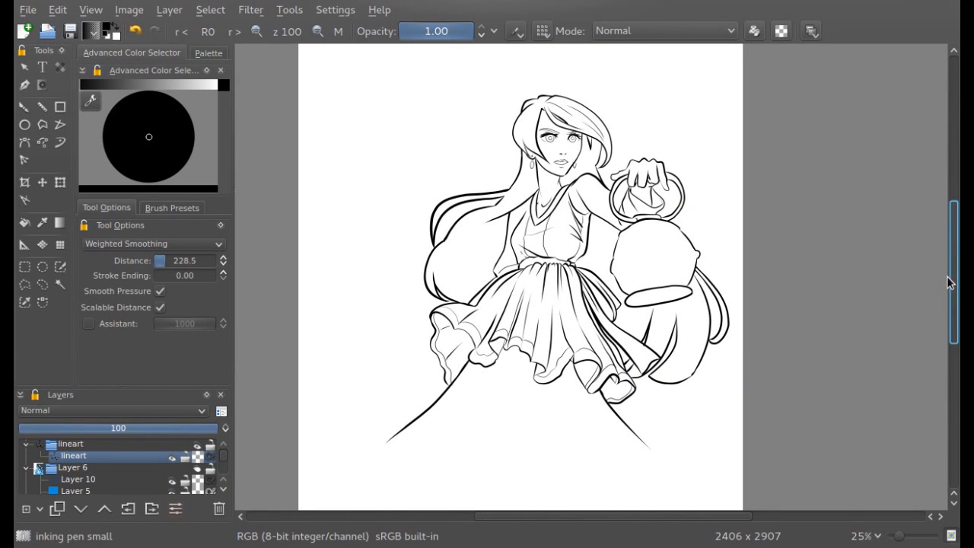
key("plus")
key("plus")
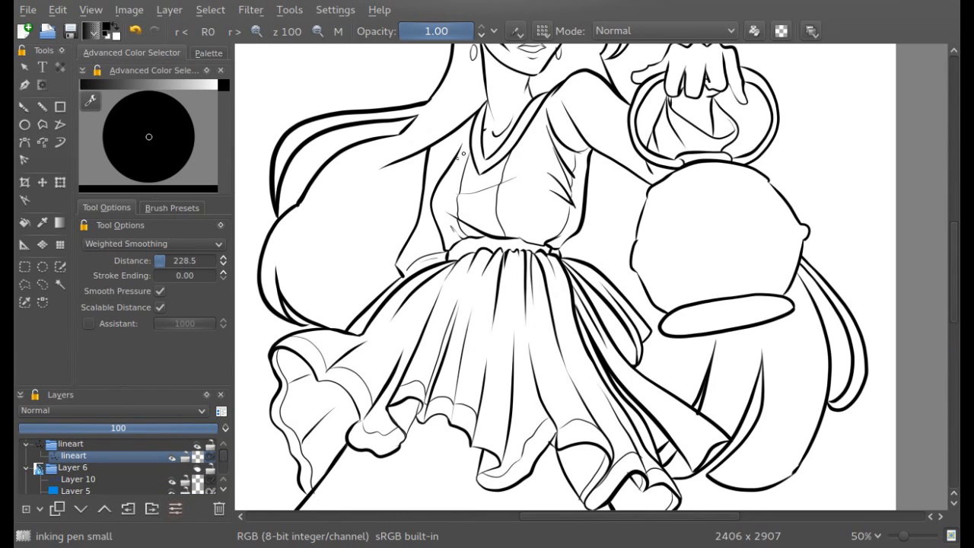
- Ink a thin line across the lantern arm's sleeve and long thin folds fanning down the underskirt into the grass
mouse_move(600, 89)
left_mouse_down()
mouse_move(625, 135)
mouse_move(613, 155)
left_mouse_up()
left_click_drag(953, 266, 952, 327)
mouse_move(584, 517)
left_mouse_down()
mouse_move(521, 523)
mouse_move(562, 520)
left_mouse_up()
left_click_drag(502, 150, 493, 325)
left_click_drag(536, 192, 558, 401)
left_click_drag(562, 236, 596, 404)
left_click_drag(601, 233, 669, 414)
left_click_drag(619, 196, 744, 382)
left_click_drag(479, 155, 448, 295)
mouse_move(457, 183)
left_mouse_down()
mouse_move(378, 332)
mouse_move(316, 327)
left_mouse_up()
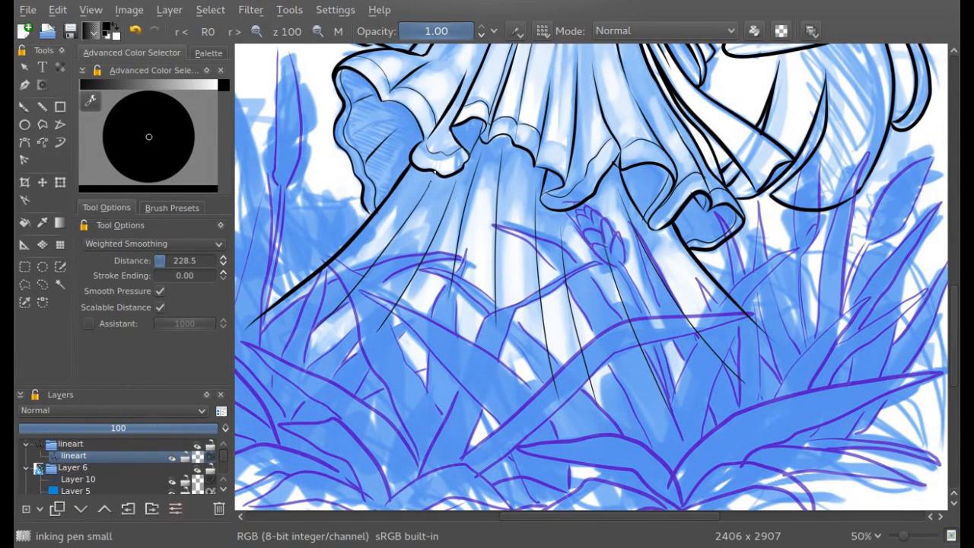
- Undo all the thin fold lines drawn down the underskirt
key("ctrl+z")
key("ctrl+z")
key("ctrl+z")
key("ctrl+z")
key("ctrl+z")
key("ctrl+z")
key("ctrl+z")
key("ctrl+z")
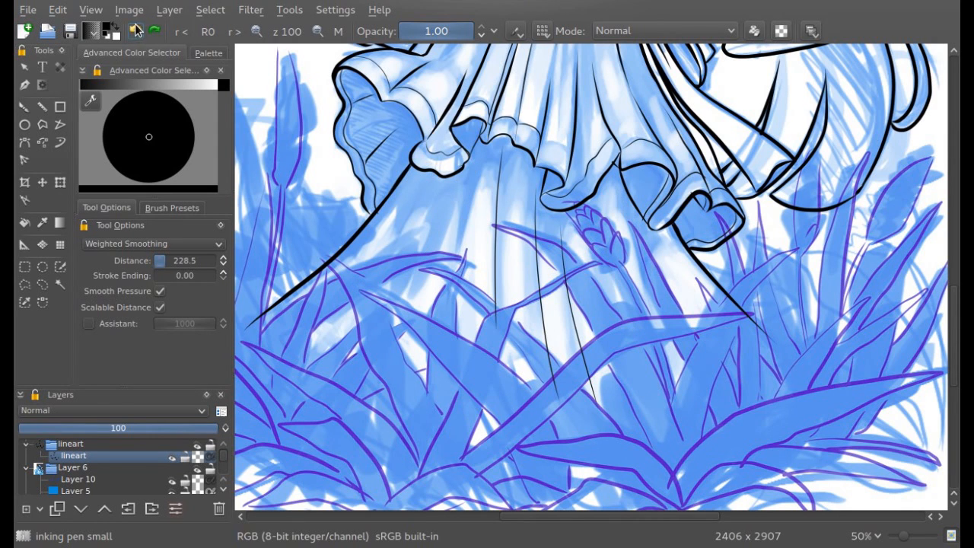
- Make a rectangular selection around the underskirt and ruffled hem, discarding a first oversized selection
left_click(24, 266)
left_click_drag(251, 77, 838, 394)
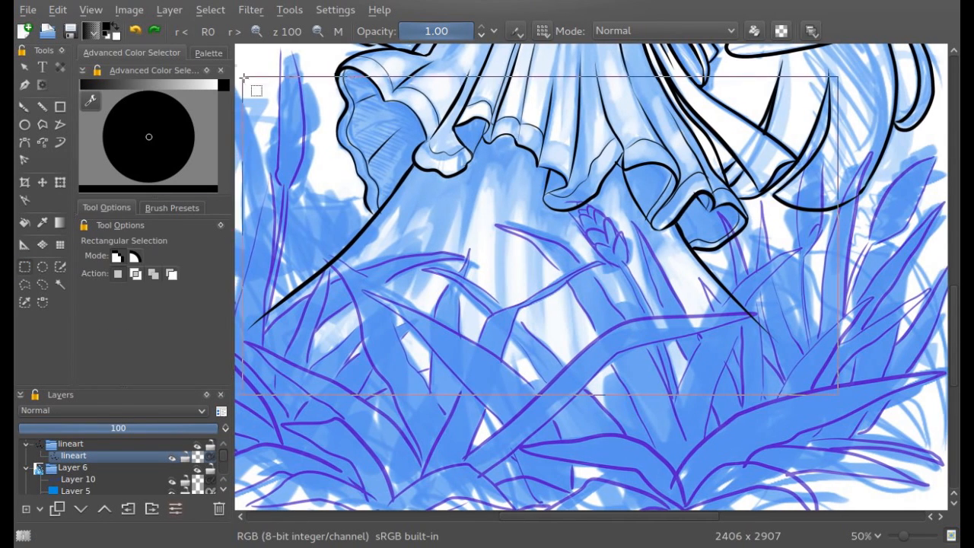
left_click(210, 10)
left_click(221, 44)
left_click_drag(251, 49, 771, 434)
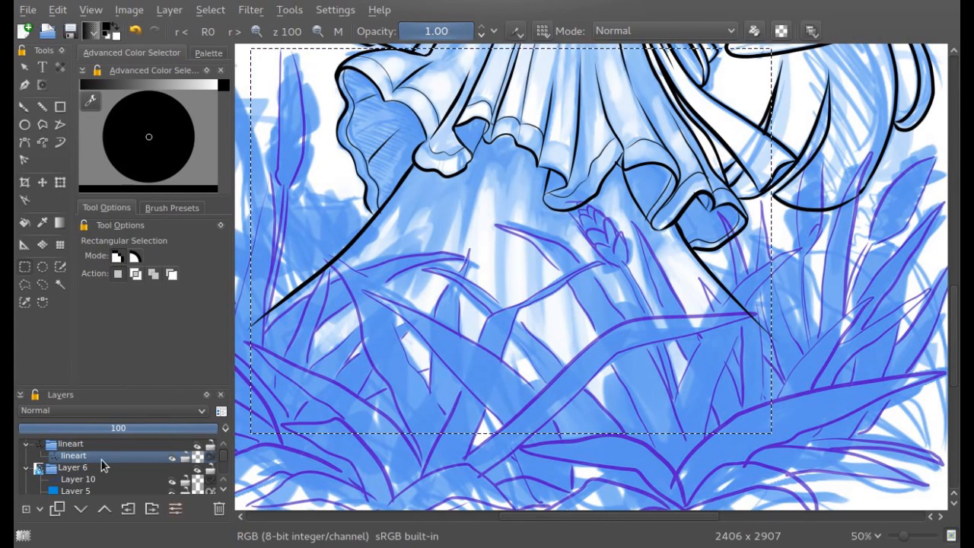
- Hide the Layer 6 sketch group and intersect the selection with the contiguous blank area inside the underskirt
left_click(197, 469)
left_click(60, 283)
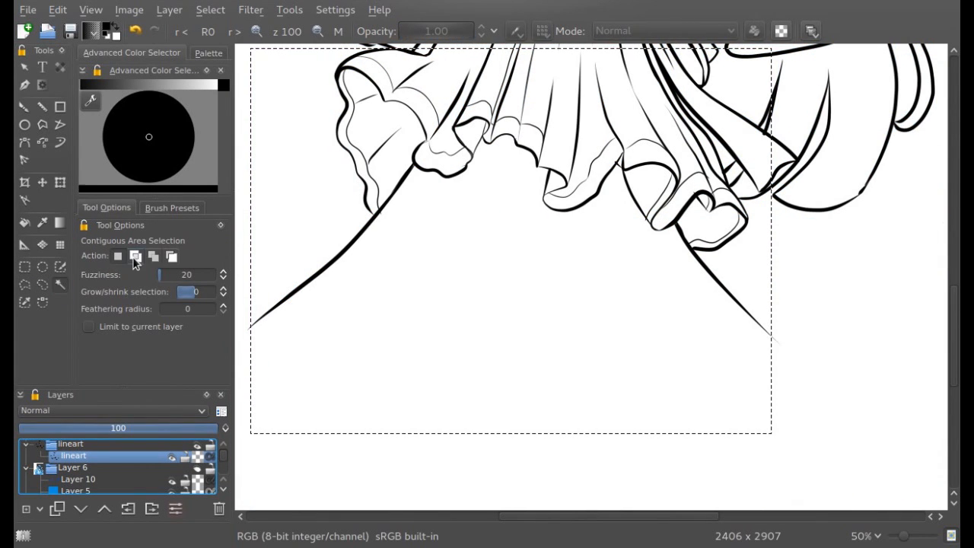
left_click(135, 260)
left_click(452, 327)
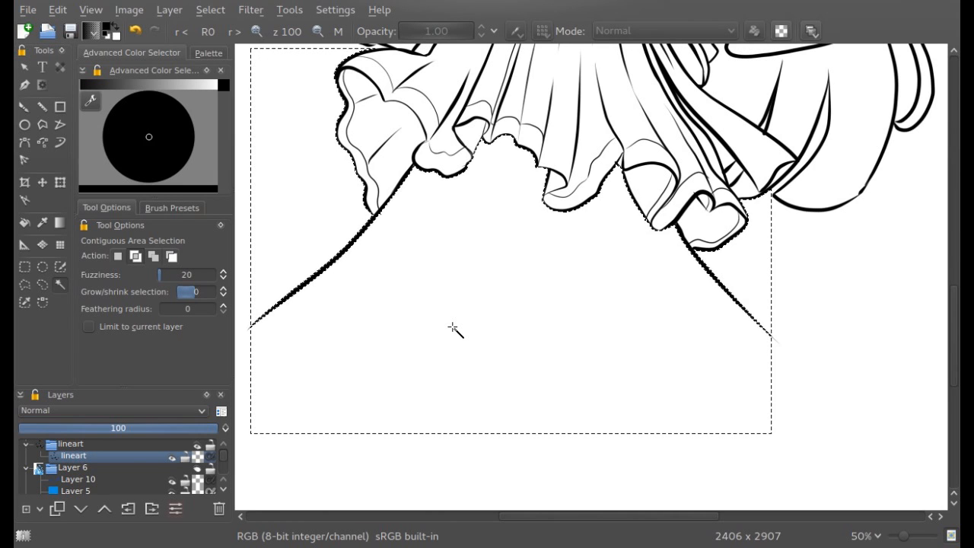
- Subtract the areas outside both underskirt edges from the selection with polygonal selections and show the Layer 6 group again
left_click(25, 284)
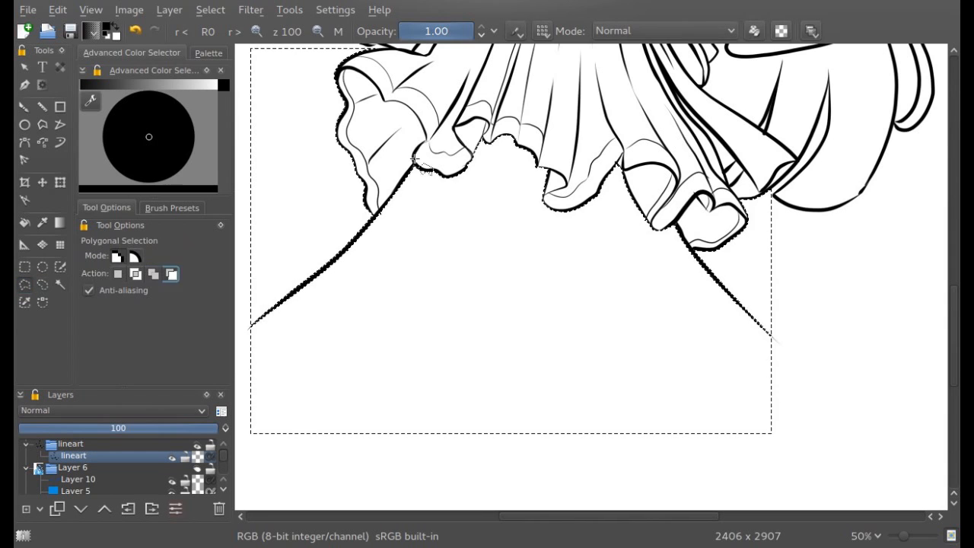
left_click(371, 223)
left_click(332, 264)
left_click(297, 289)
left_click(271, 309)
left_click(243, 332)
left_click(247, 48)
left_click(357, 48)
double_click(411, 164)
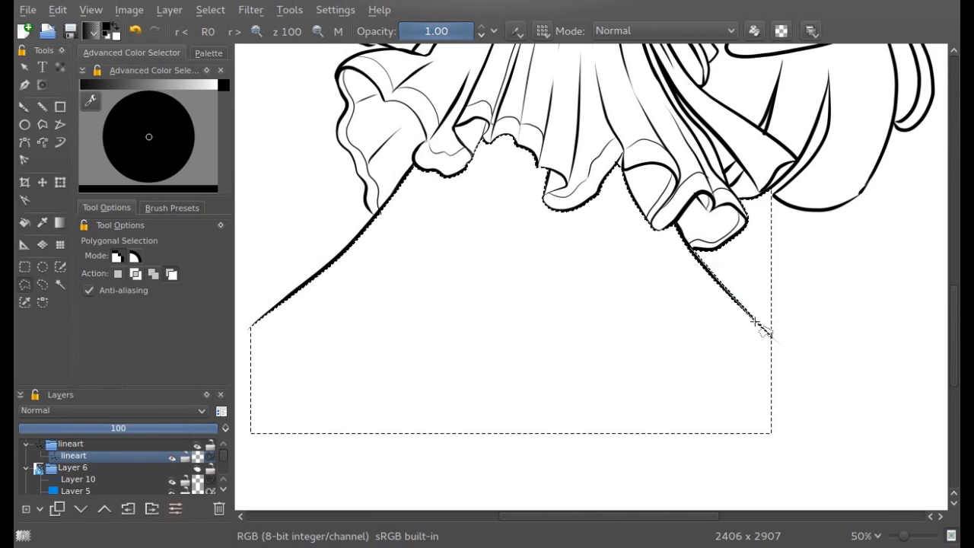
left_click(689, 249)
left_click(197, 468)
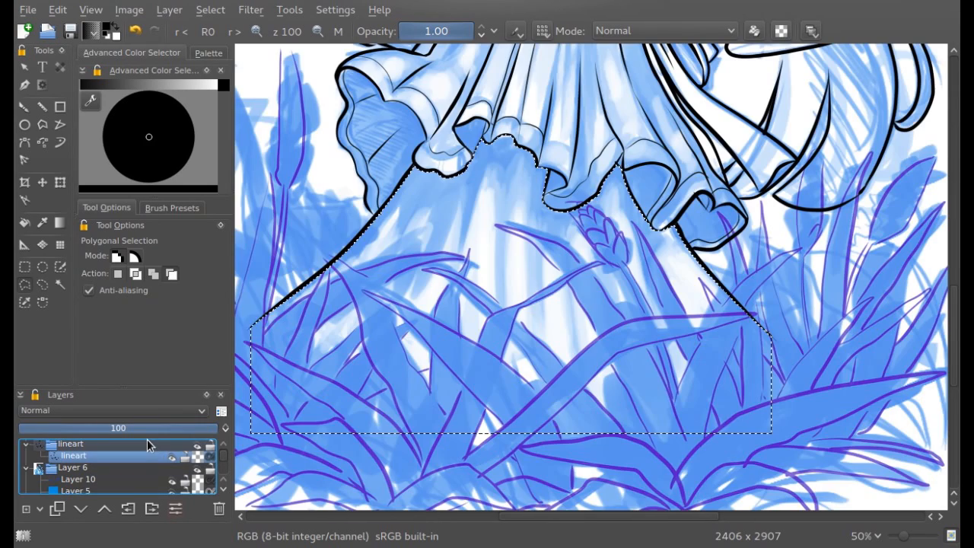
- Mirror the canvas and ink thin fold lines down the underskirt within the selection, undoing one stroke
left_click(24, 108)
left_click(339, 31)
left_click_drag(606, 515, 627, 516)
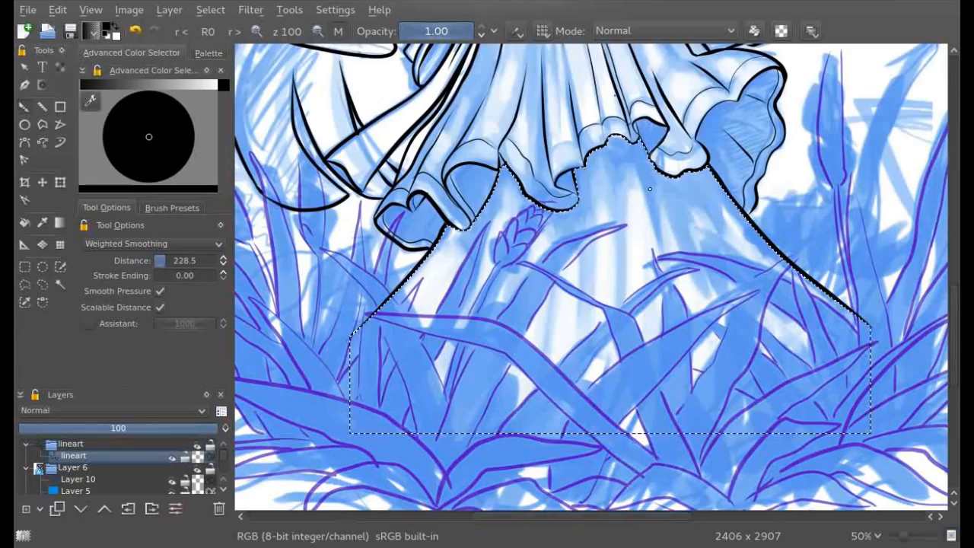
left_click(210, 9)
left_click(259, 165)
left_click(530, 298)
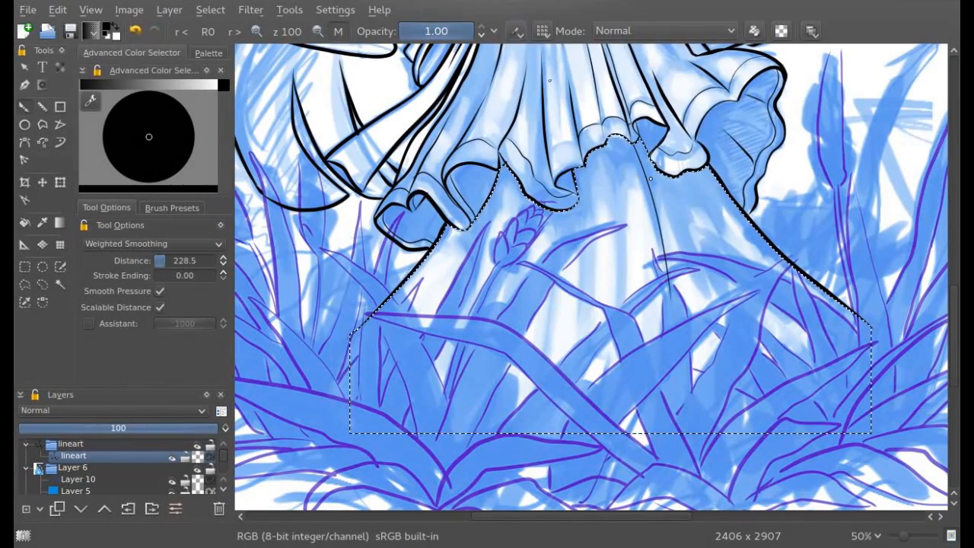
left_click(135, 31)
left_click_drag(612, 141, 617, 340)
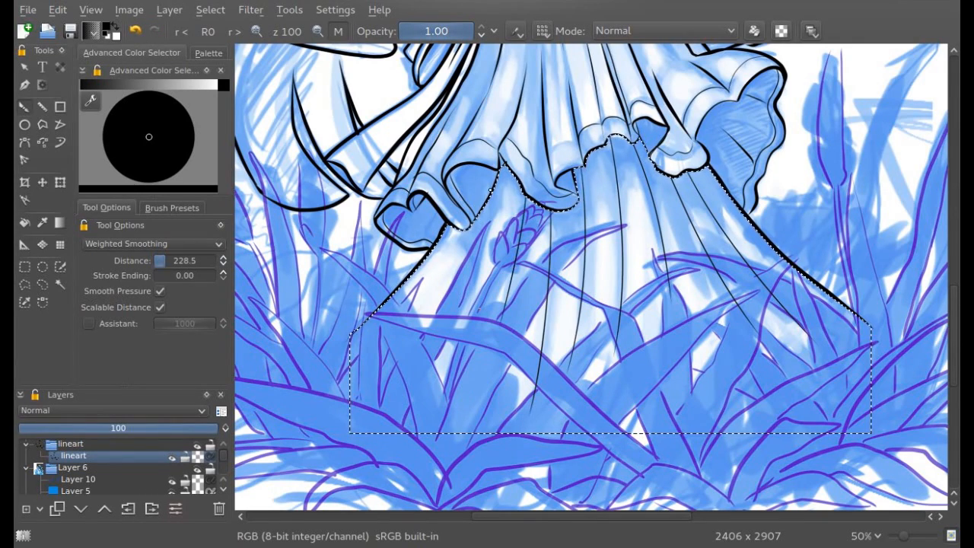
- Rework the thin underskirt folds by undoing and redrawing strokes, and check them with the Layer 6 group hidden
left_click(136, 33)
left_click(135, 32)
left_click(136, 33)
left_click(135, 32)
left_click(135, 33)
left_click(135, 33)
left_click(135, 33)
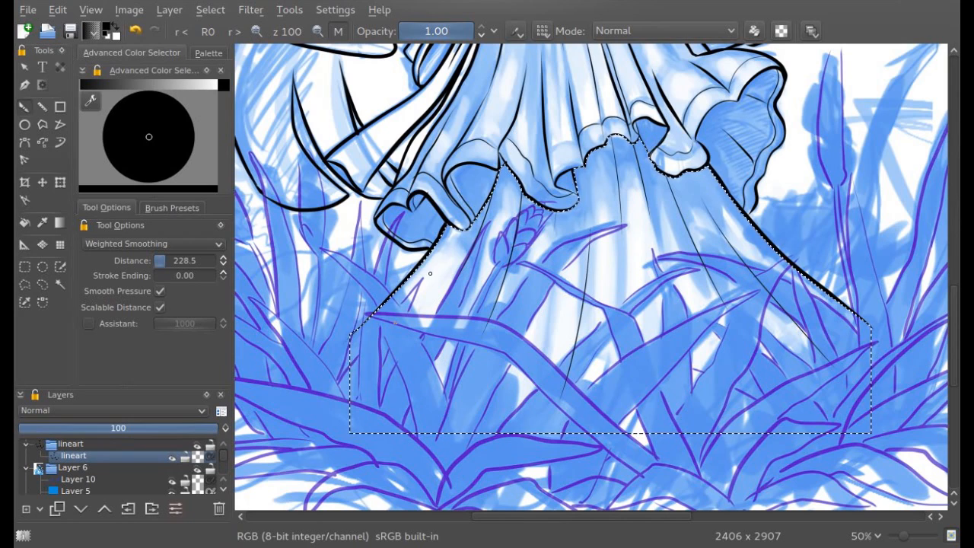
left_click(198, 467)
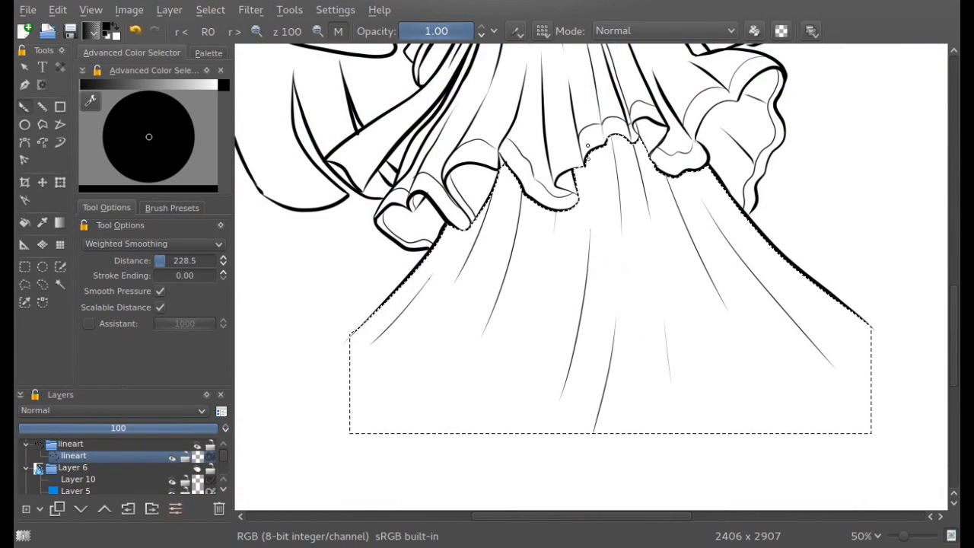
left_click(198, 467)
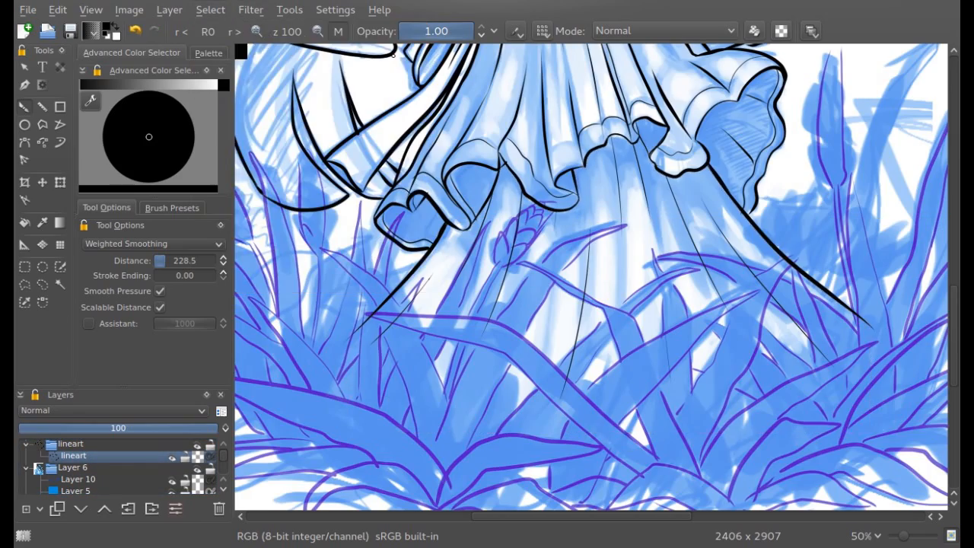
- Turn off the mirrored view and save the drawing
left_click(333, 30)
left_click_drag(609, 516, 624, 516)
left_click_drag(952, 305, 945, 222)
left_click(70, 31)
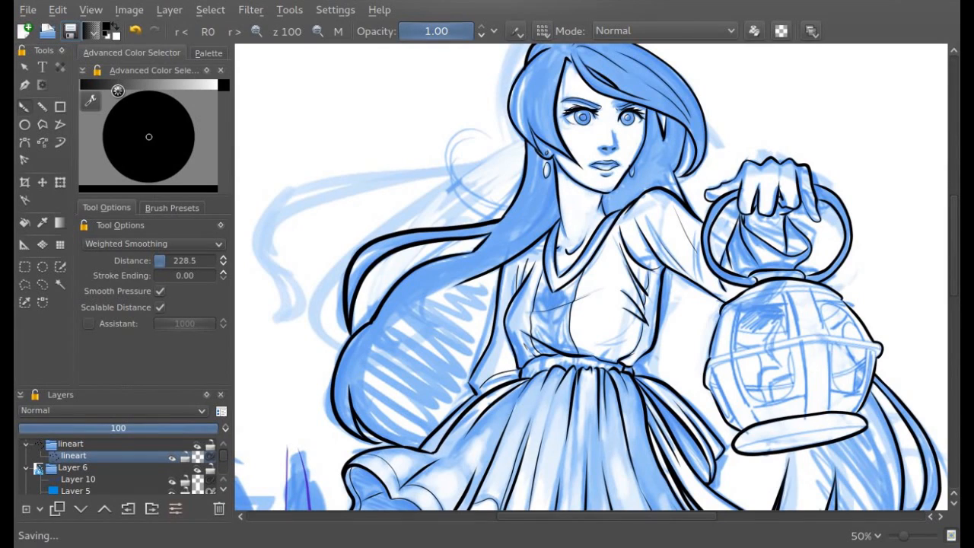
- Set the brush smoothing to Stabilizer, testing a few strokes on the lantern and undoing them
left_click_drag(951, 249, 951, 271)
left_click_drag(513, 518, 636, 516)
left_click(257, 33)
left_click(109, 242)
left_click(105, 242)
left_click_drag(827, 168, 821, 116)
left_click_drag(877, 171, 840, 327)
left_click(136, 31)
mouse_move(841, 280)
left_mouse_down()
mouse_move(837, 140)
mouse_move(849, 156)
left_mouse_up()
left_click(137, 32)
left_click(121, 245)
left_click(115, 287)
mouse_move(834, 244)
left_mouse_down()
mouse_move(867, 149)
mouse_move(855, 196)
left_mouse_up()
left_click(136, 32)
left_click(256, 31)
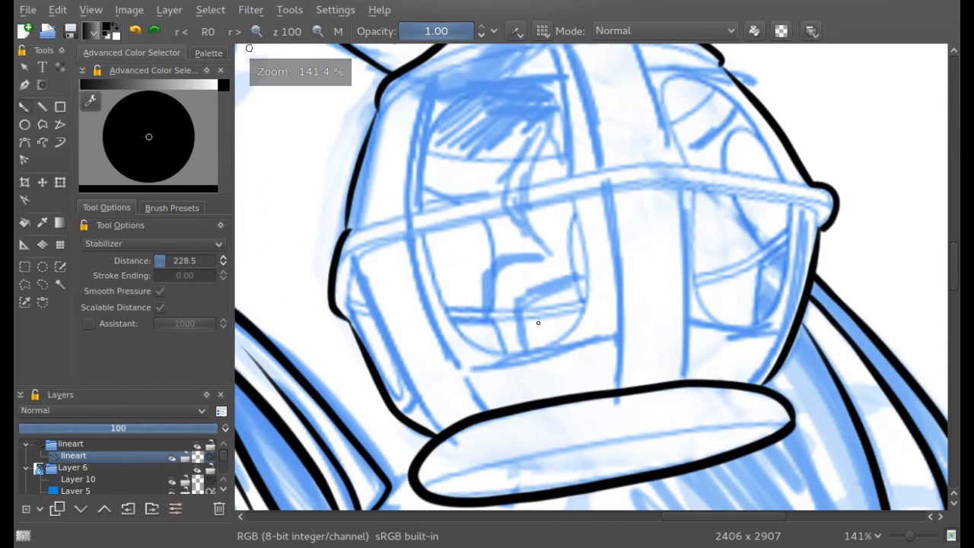
- Ink curled scroll ornaments along the bottom of the lantern's lower panes, undoing failed strokes
mouse_move(590, 327)
left_mouse_down()
mouse_move(608, 335)
mouse_move(561, 322)
mouse_move(502, 354)
mouse_move(468, 347)
mouse_move(457, 323)
mouse_move(487, 327)
mouse_move(478, 346)
left_mouse_up()
mouse_move(711, 311)
left_mouse_down()
mouse_move(695, 315)
mouse_move(714, 332)
mouse_move(691, 280)
mouse_move(766, 334)
mouse_move(798, 287)
mouse_move(738, 329)
left_mouse_up()
left_click(135, 32)
mouse_move(385, 350)
left_mouse_down()
mouse_move(404, 365)
mouse_move(413, 397)
mouse_move(397, 378)
mouse_move(401, 363)
mouse_move(397, 402)
left_mouse_up()
left_click(136, 32)
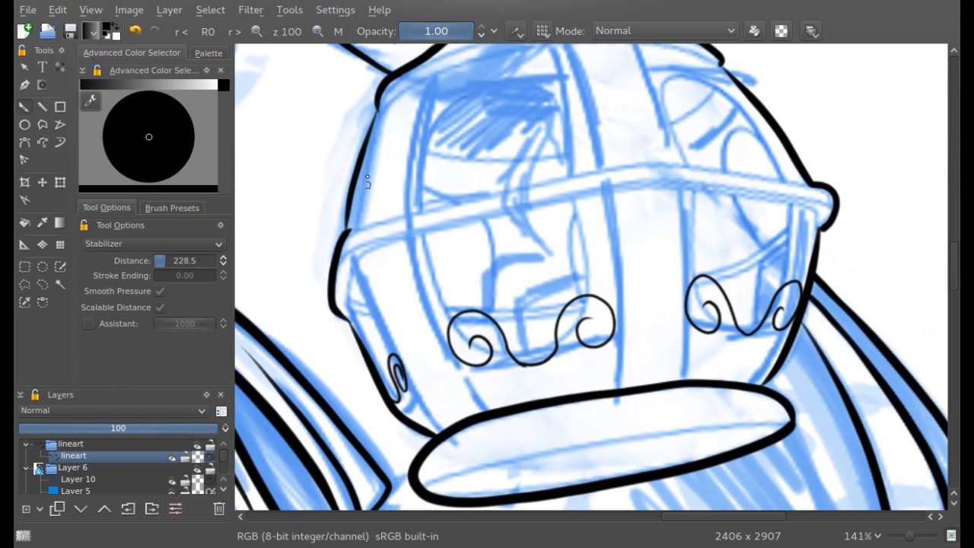
- Ink the edges of the vertical bars on the lantern's lower half, from the middle band to the scrolls
left_click_drag(601, 186, 615, 314)
left_click_drag(684, 189, 691, 293)
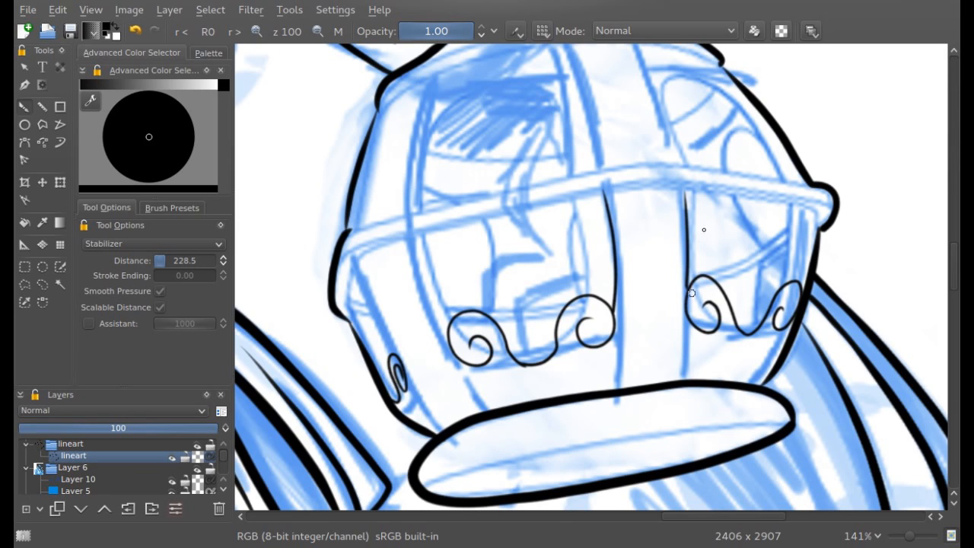
mouse_move(805, 228)
left_mouse_down()
mouse_move(814, 207)
mouse_move(819, 242)
left_mouse_up()
left_click_drag(350, 324, 361, 250)
left_click_drag(362, 295, 438, 428)
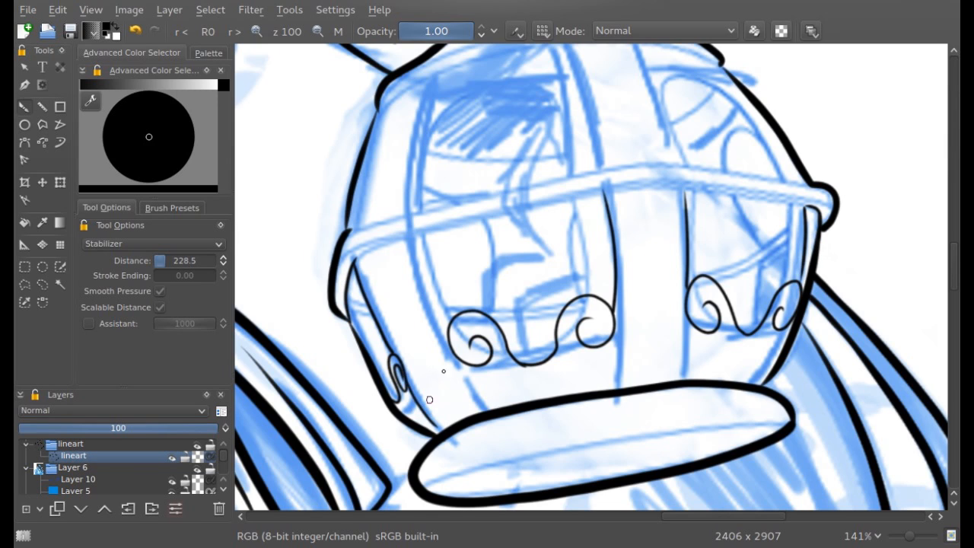
- Undo one stroke and extend the lower bar edges below the scrolls to the lantern's base
key("ctrl+z")
left_click_drag(449, 348, 487, 411)
left_click_drag(619, 353, 617, 383)
left_click_drag(686, 311, 684, 381)
left_click_drag(784, 326, 749, 384)
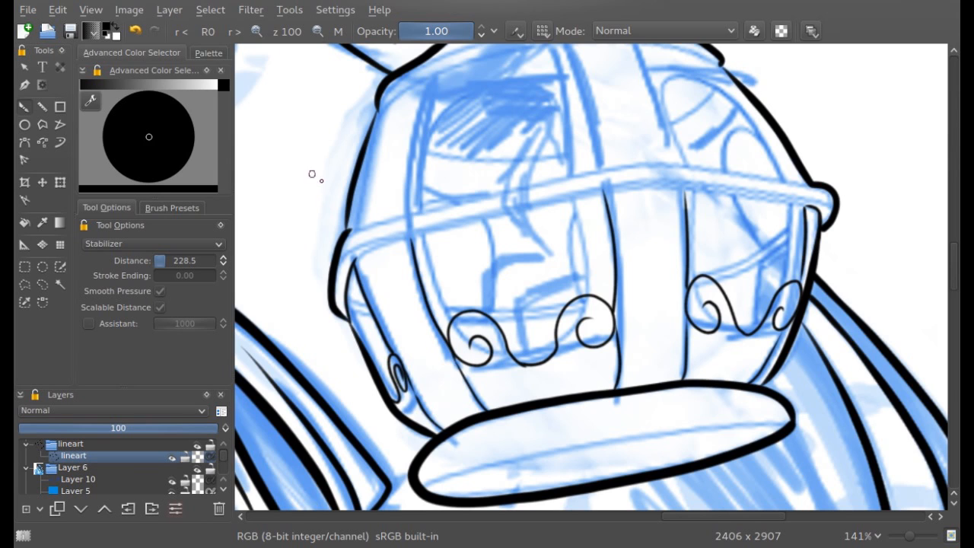
- Ink both edges of the curved band around the lantern's middle
scroll(867, 233, "up", 2)
mouse_move(813, 254)
left_mouse_down()
mouse_move(625, 231)
mouse_move(363, 297)
mouse_move(312, 263)
mouse_move(397, 261)
mouse_move(643, 213)
mouse_move(814, 228)
mouse_move(834, 260)
left_mouse_up()
left_click(753, 31)
left_click(753, 31)
left_click_drag(810, 228, 831, 236)
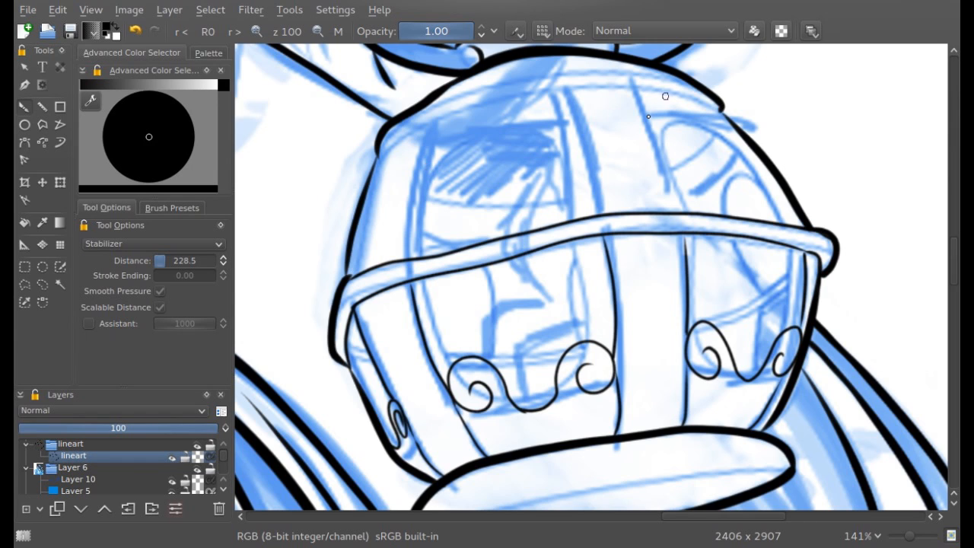
- Ink curled scroll ornaments along the top of the lantern's upper panes, undoing several strokes
mouse_move(713, 122)
left_mouse_down()
mouse_move(741, 137)
mouse_move(710, 140)
mouse_move(730, 137)
mouse_move(708, 116)
mouse_move(737, 146)
mouse_move(658, 104)
mouse_move(721, 118)
mouse_move(692, 113)
left_mouse_up()
key("ctrl+z")
left_click(135, 30)
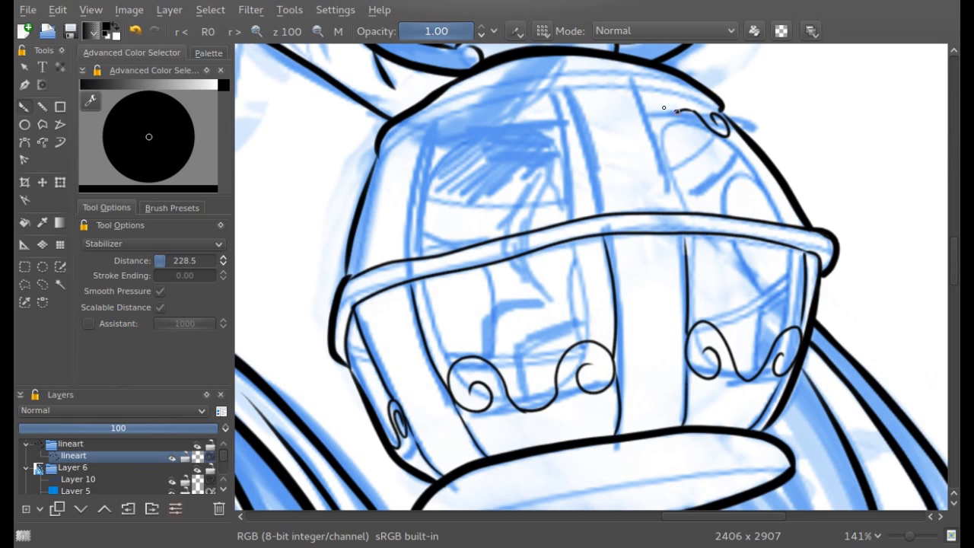
mouse_move(550, 127)
left_mouse_down()
mouse_move(569, 118)
mouse_move(502, 136)
mouse_move(347, 138)
left_mouse_up()
mouse_move(665, 121)
left_mouse_down()
mouse_move(669, 134)
mouse_move(651, 110)
mouse_move(687, 110)
left_mouse_up()
key("ctrl+z")
mouse_move(452, 151)
left_mouse_down()
mouse_move(440, 137)
mouse_move(470, 129)
mouse_move(543, 143)
mouse_move(604, 216)
left_mouse_up()
left_click(137, 32)
- Ink the edges of the vertical bars on the lantern's upper half, from the cap to the middle band
mouse_move(652, 131)
left_mouse_down()
mouse_move(676, 205)
mouse_move(635, 83)
left_mouse_up()
left_click_drag(721, 115, 784, 196)
left_click_drag(435, 125, 411, 255)
left_click_drag(380, 158, 356, 274)
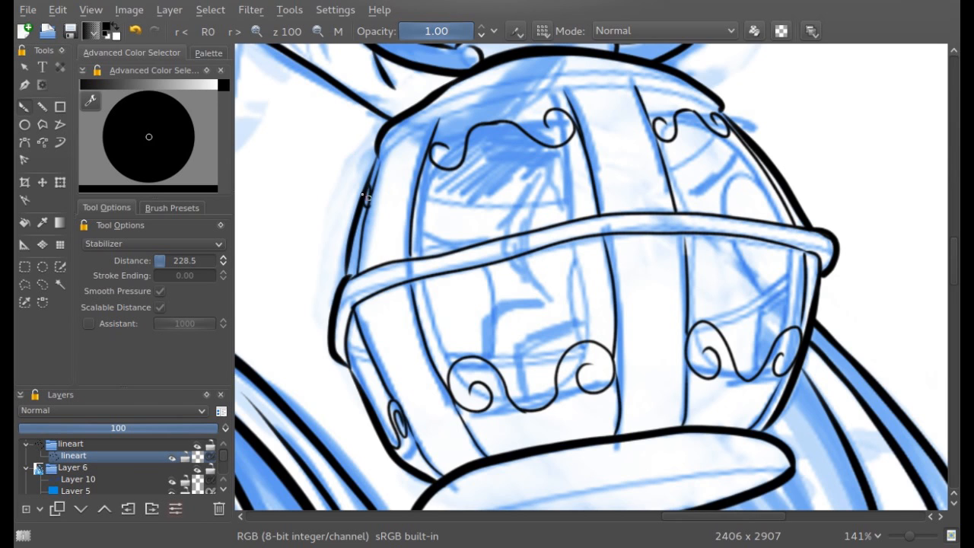
- Mirror and rotate the canvas, and ink two thin curved lines along the rim under the lantern's cap
left_click(338, 32)
left_click(234, 32)
left_click(234, 32)
left_click(234, 32)
mouse_move(640, 79)
left_mouse_down()
mouse_move(742, 158)
mouse_move(813, 289)
mouse_move(826, 347)
left_mouse_up()
mouse_move(663, 77)
left_mouse_down()
mouse_move(778, 183)
mouse_move(821, 302)
left_mouse_up()
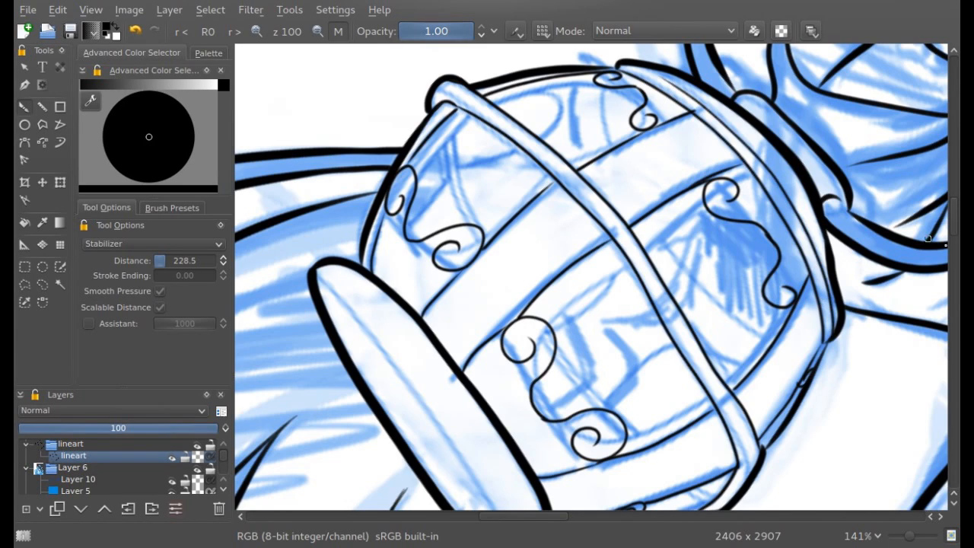
- Ink the inner contour of the lantern's base and a bent line inside the large lower pane
scroll(928, 239, "down", 5)
mouse_move(317, 114)
left_mouse_down()
mouse_move(449, 270)
mouse_move(520, 397)
left_mouse_up()
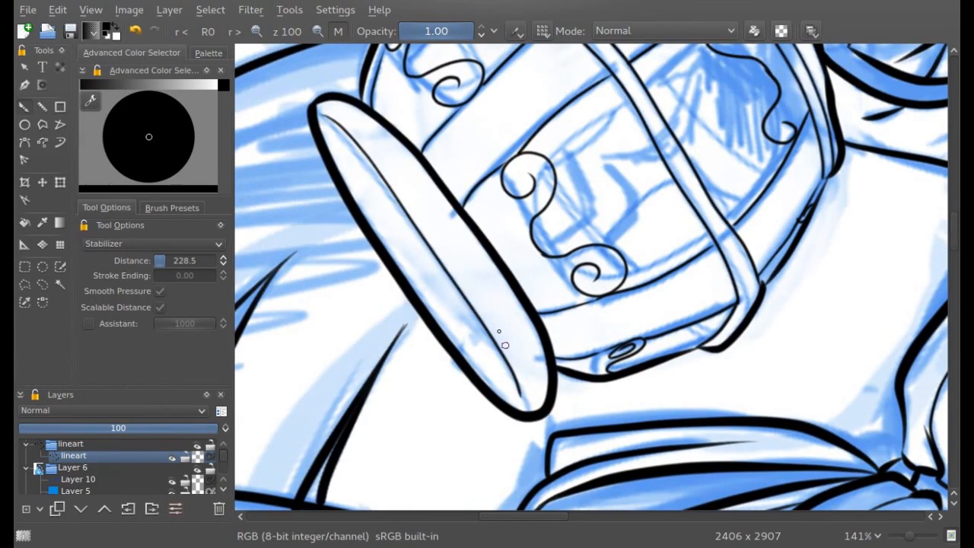
left_click(286, 31)
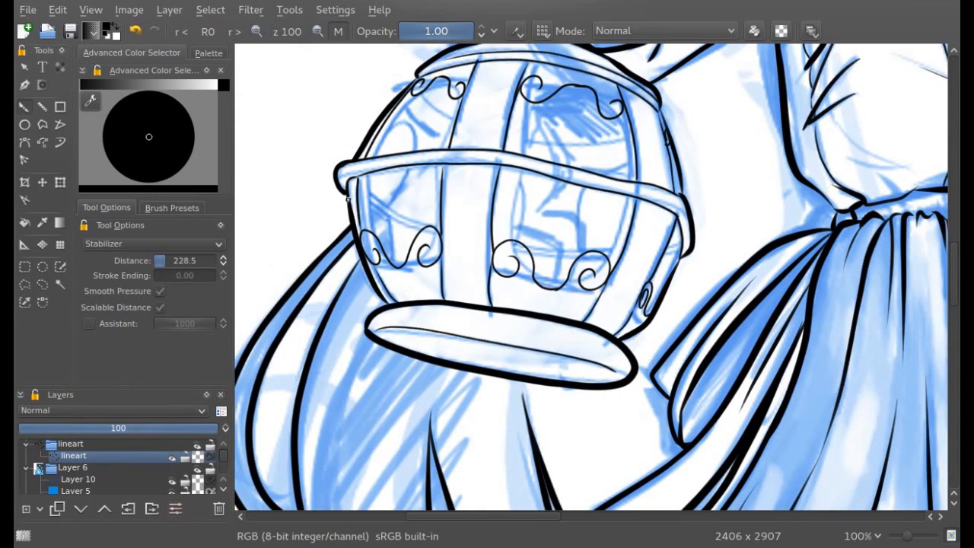
left_click(258, 32)
mouse_move(452, 198)
left_mouse_down()
mouse_move(484, 199)
mouse_move(543, 247)
mouse_move(538, 294)
left_mouse_up()
- Switch to the inking pen big preset and thicken the lower bars' upper ends, the band's lower edge and part of one scroll
left_click(172, 207)
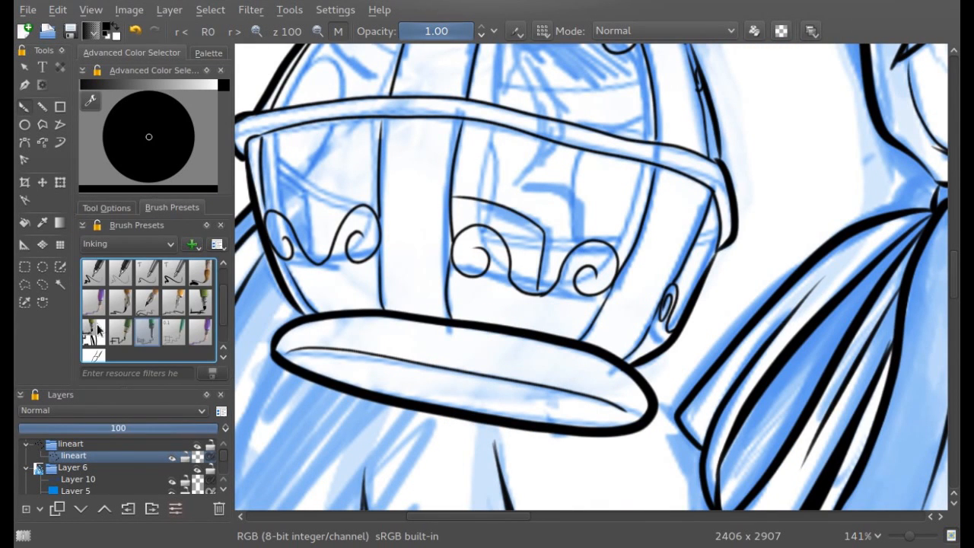
left_click(98, 329)
left_click_drag(460, 120, 454, 196)
left_click_drag(381, 118, 378, 147)
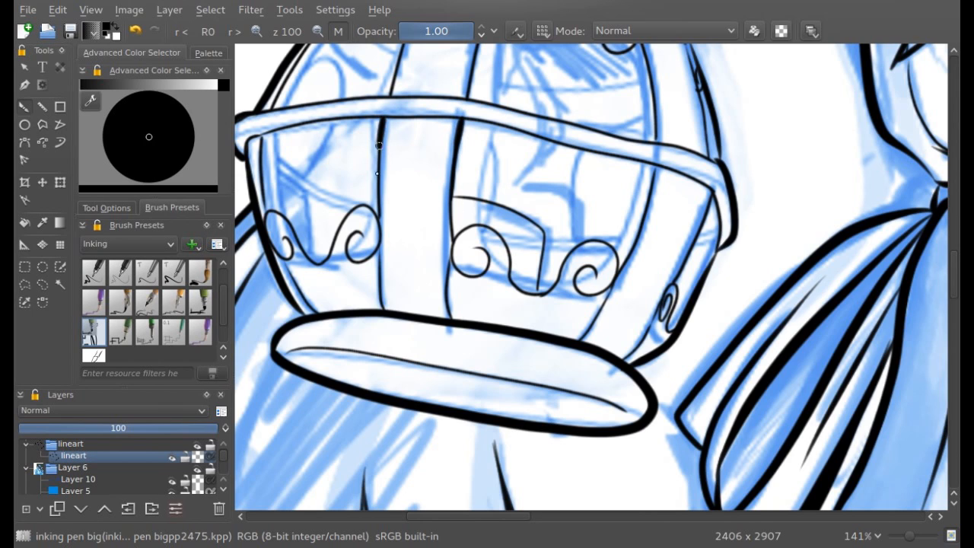
left_click_drag(456, 118, 690, 177)
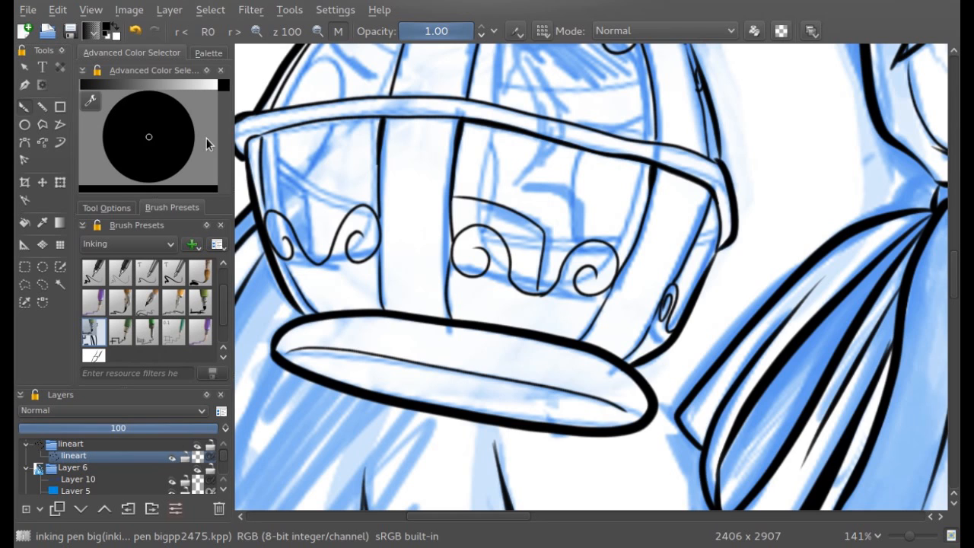
mouse_move(464, 263)
left_mouse_down()
mouse_move(451, 242)
mouse_move(483, 223)
mouse_move(510, 277)
left_mouse_up()
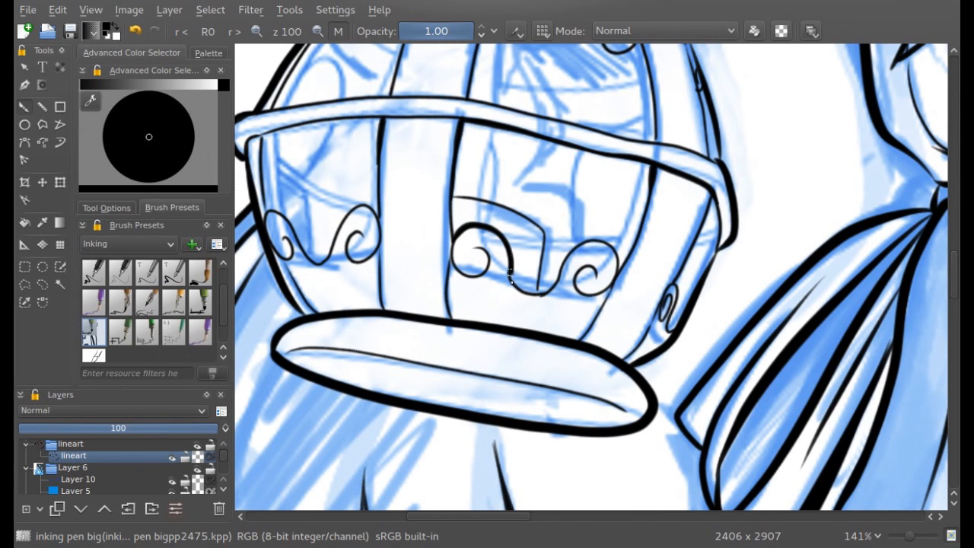
- Hide the Layer 6 sketch group and thicken the band's upper edge, the upper bars and a lower pane side, undoing one stroke
left_click_drag(953, 274, 953, 266)
left_click(197, 468)
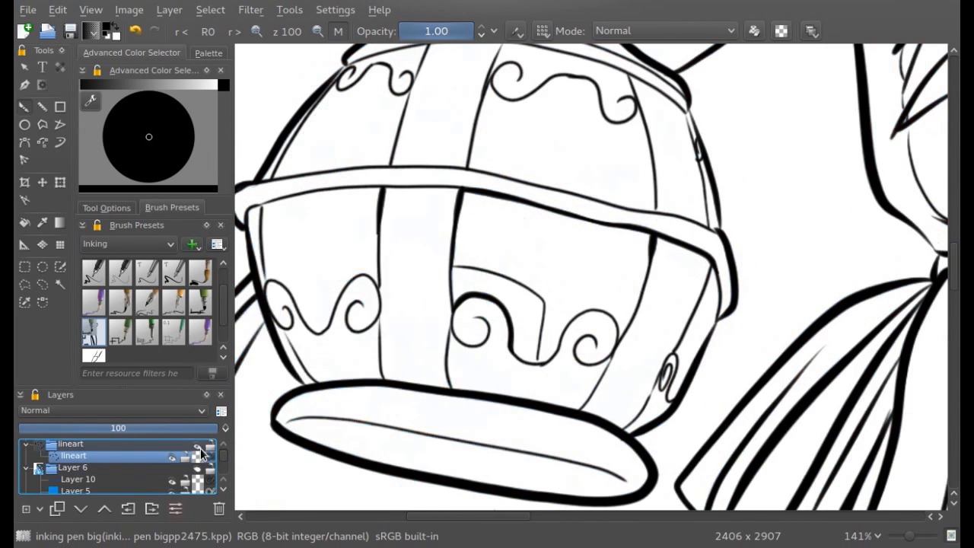
scroll(499, 83, "up", 2)
mouse_move(483, 146)
left_mouse_down()
mouse_move(480, 231)
mouse_move(399, 226)
mouse_move(255, 240)
left_mouse_up()
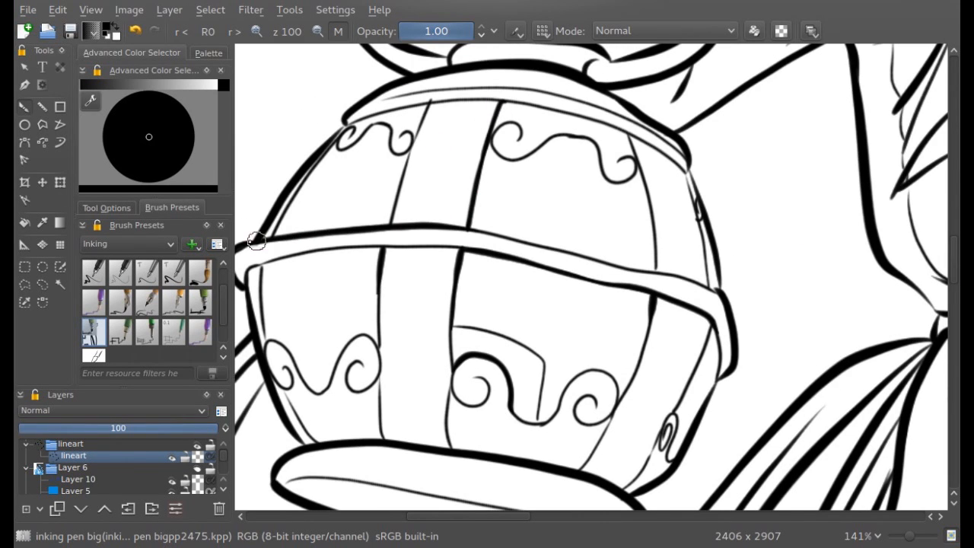
left_click_drag(429, 101, 390, 222)
key("ctrl+z")
left_click_drag(430, 100, 388, 224)
left_click_drag(261, 260, 270, 350)
- Mirror the canvas and thicken the lantern's upper side edges, the curl of a lower scroll and an upper bar
key("m")
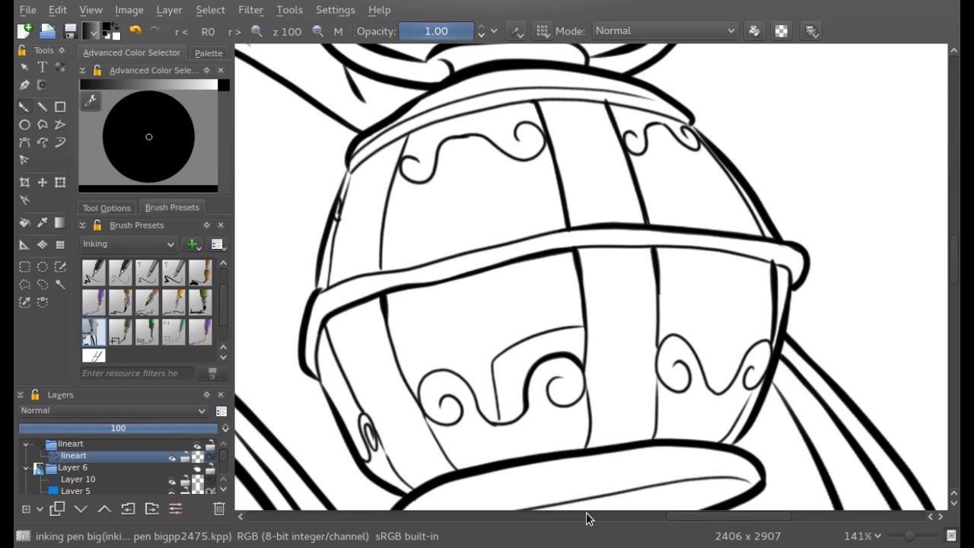
left_click_drag(692, 127, 706, 139)
left_click_drag(351, 171, 339, 199)
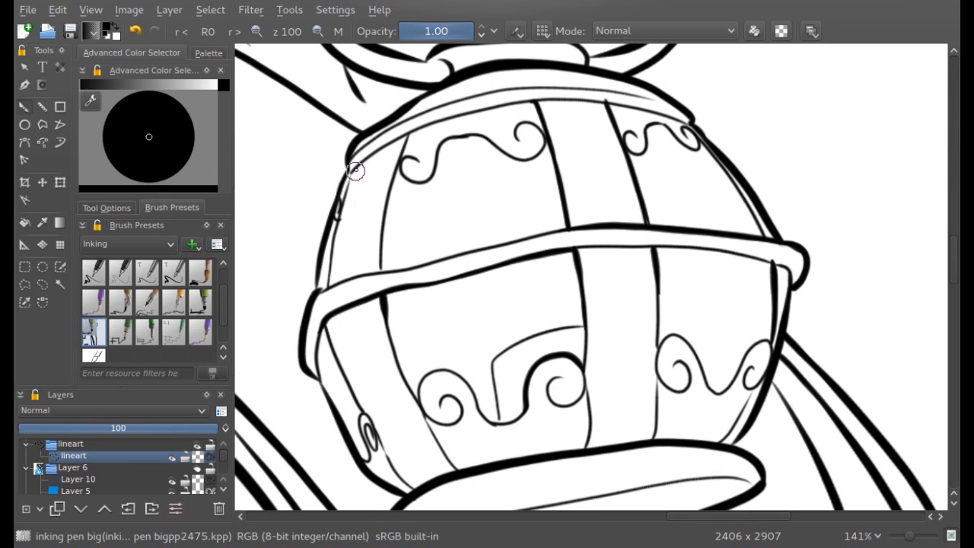
left_click_drag(420, 405, 441, 369)
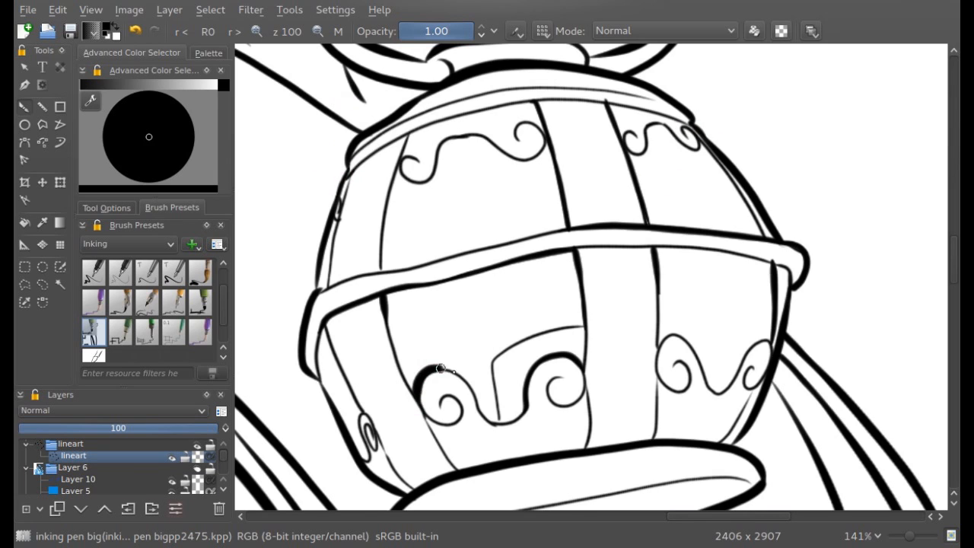
left_click_drag(380, 270, 382, 224)
- Show the Layer 6 sketch group, switch to the inking pen small preset and ink thin curved lines inside the lantern's upper panes
left_click(197, 469)
left_click(147, 331)
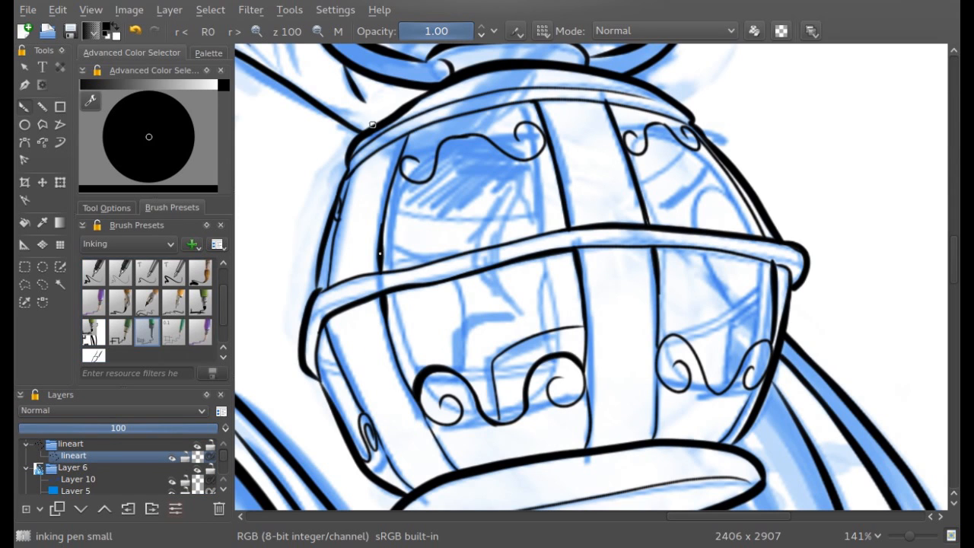
mouse_move(548, 213)
left_mouse_down()
mouse_move(435, 215)
mouse_move(385, 207)
left_mouse_up()
left_click_drag(637, 181, 678, 149)
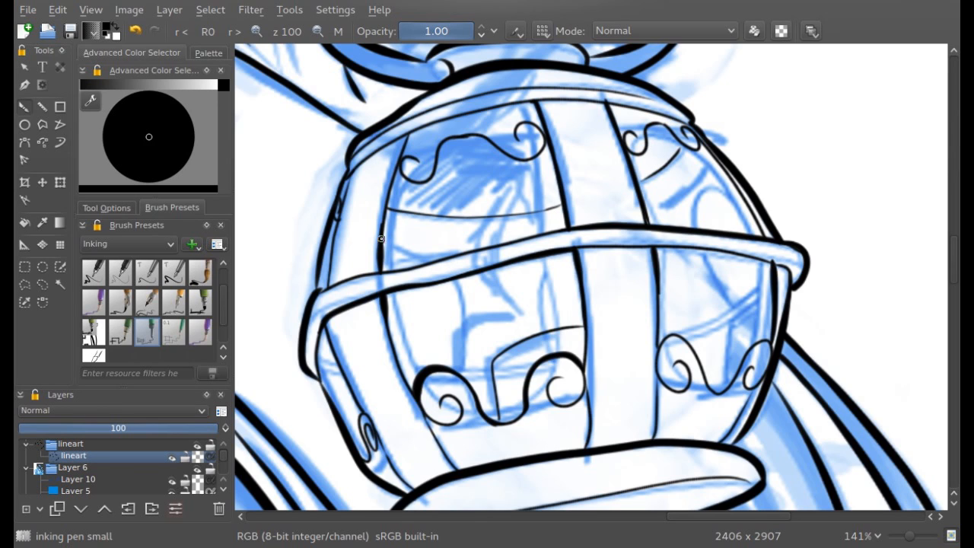
left_click_drag(401, 245, 538, 242)
mouse_move(709, 150)
left_mouse_down()
mouse_move(706, 174)
mouse_move(648, 219)
left_mouse_up()
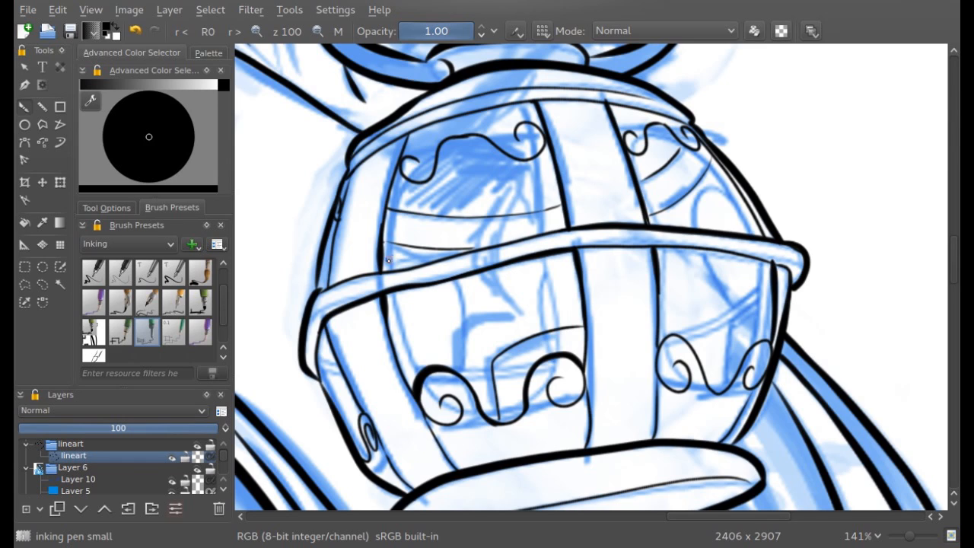
- Ink thin interior lines in the lantern's large lower pane and narrow side pane, undoing one stroke
mouse_move(428, 289)
left_mouse_down()
mouse_move(476, 290)
mouse_move(484, 370)
left_mouse_up()
key("ctrl+z")
left_click_drag(473, 290, 489, 416)
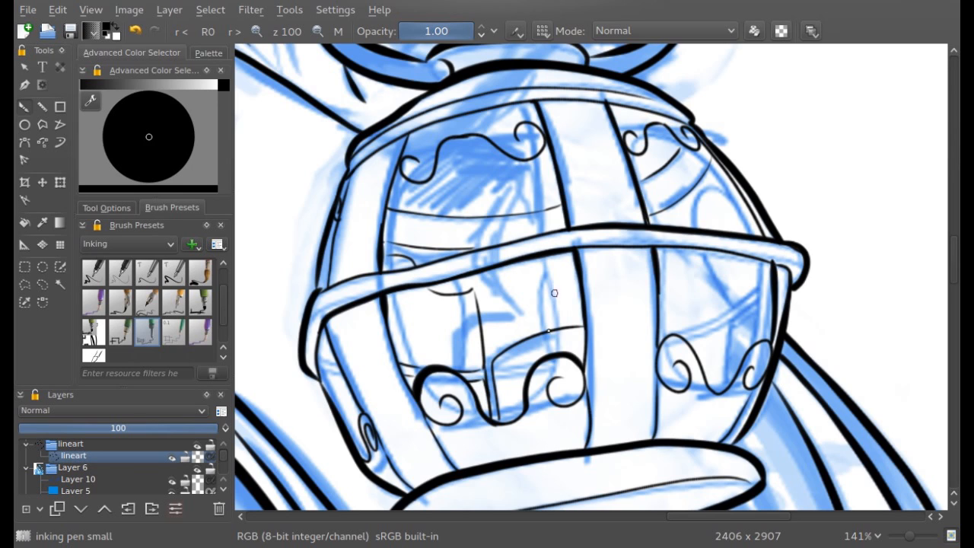
mouse_move(535, 335)
left_mouse_down()
mouse_move(530, 288)
mouse_move(559, 279)
mouse_move(563, 254)
left_mouse_up()
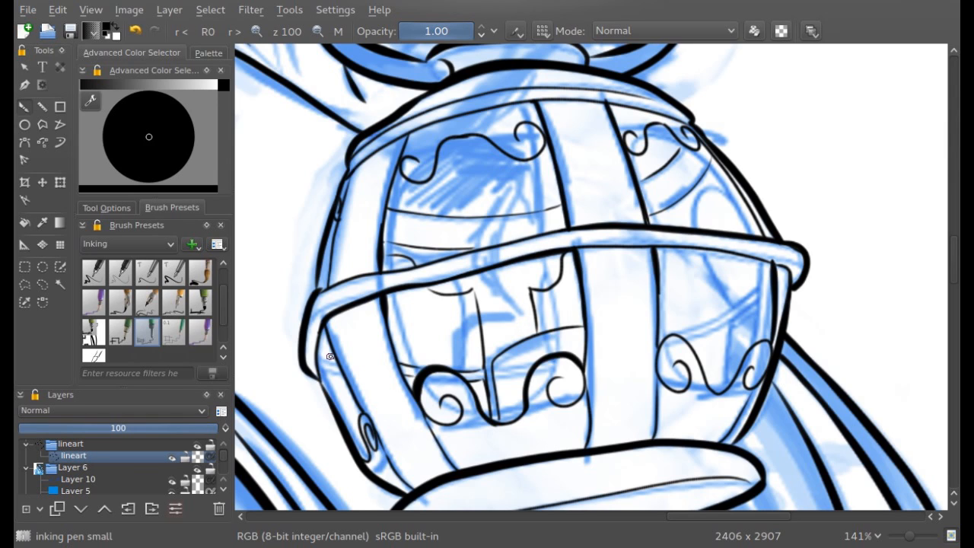
left_click_drag(330, 344, 358, 420)
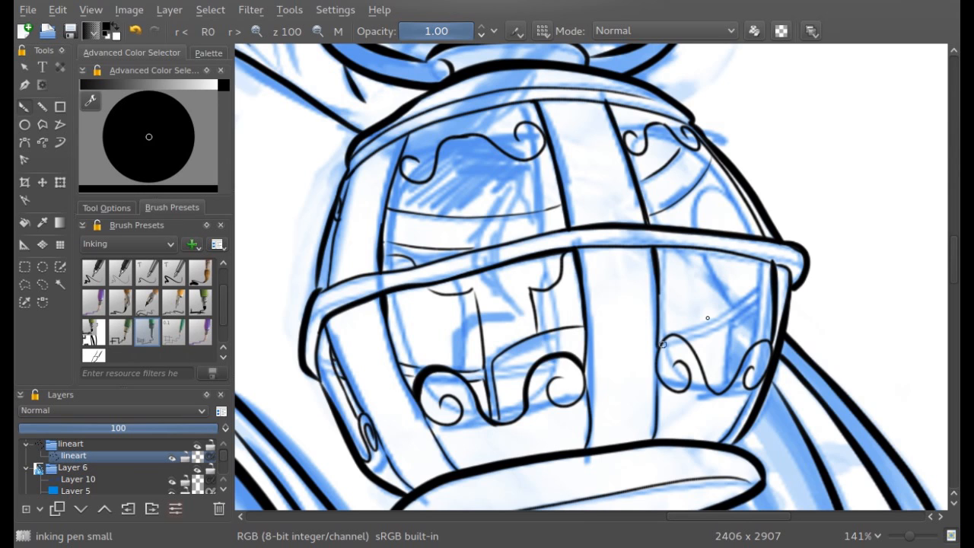
- Mirror the canvas and ink thin curved and diagonal lines in the smaller lower pane, plus a small arch in the pane above
key("m")
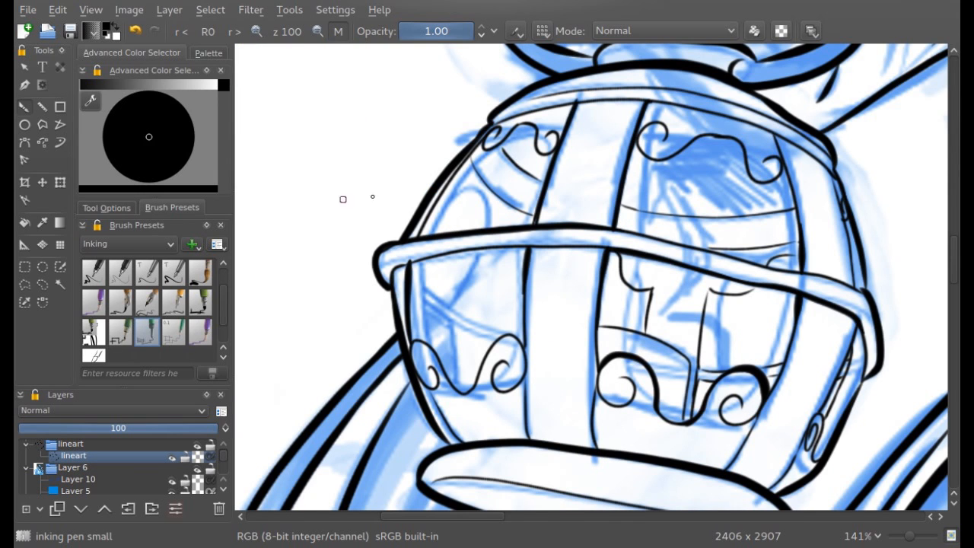
left_click_drag(493, 249, 462, 380)
left_click_drag(521, 283, 502, 339)
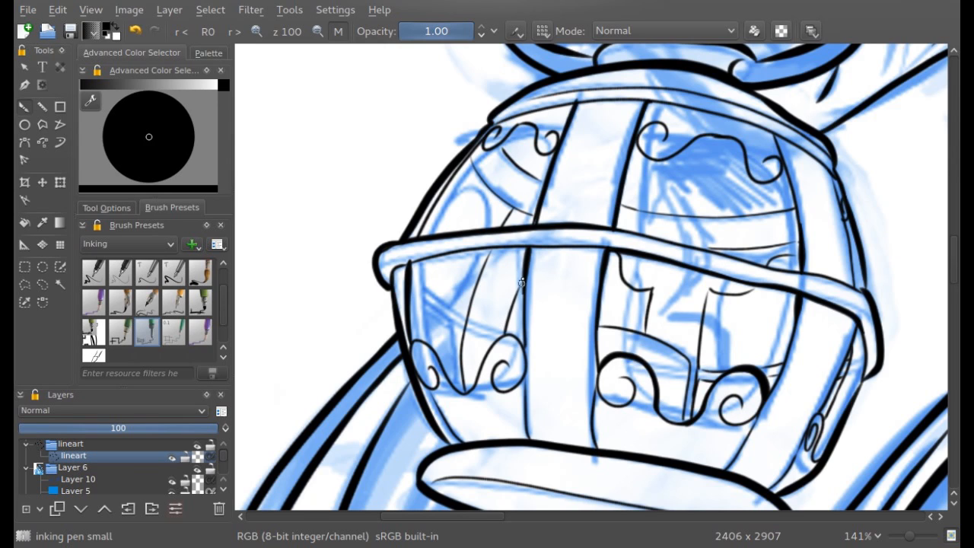
mouse_move(469, 164)
left_mouse_down()
mouse_move(430, 232)
mouse_move(415, 339)
left_mouse_up()
left_click_drag(422, 298, 462, 329)
left_click_drag(414, 275, 467, 320)
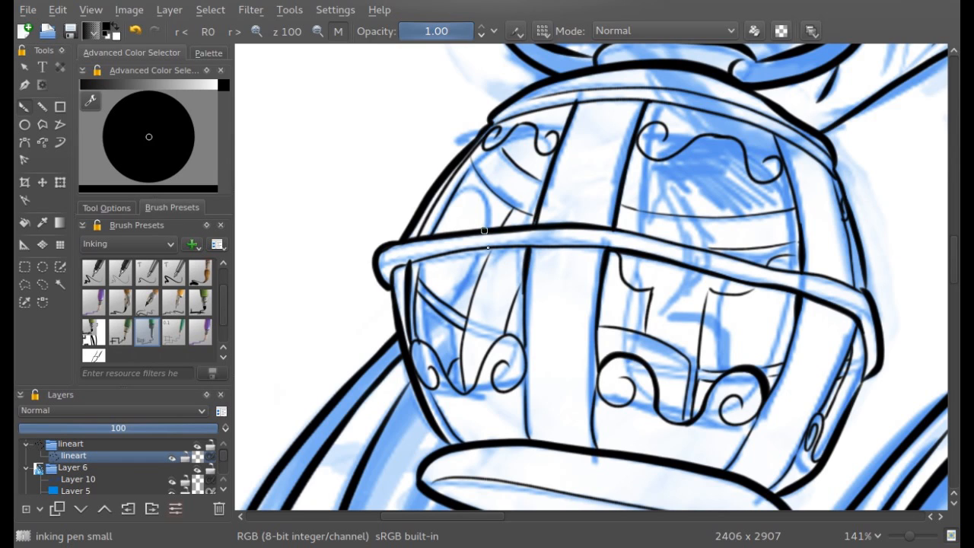
left_click_drag(466, 192, 444, 207)
- Hide the Layer 6 sketch group to check the lantern's lineart, reselect the lineart layer and turn off canvas mirroring
left_click(197, 467)
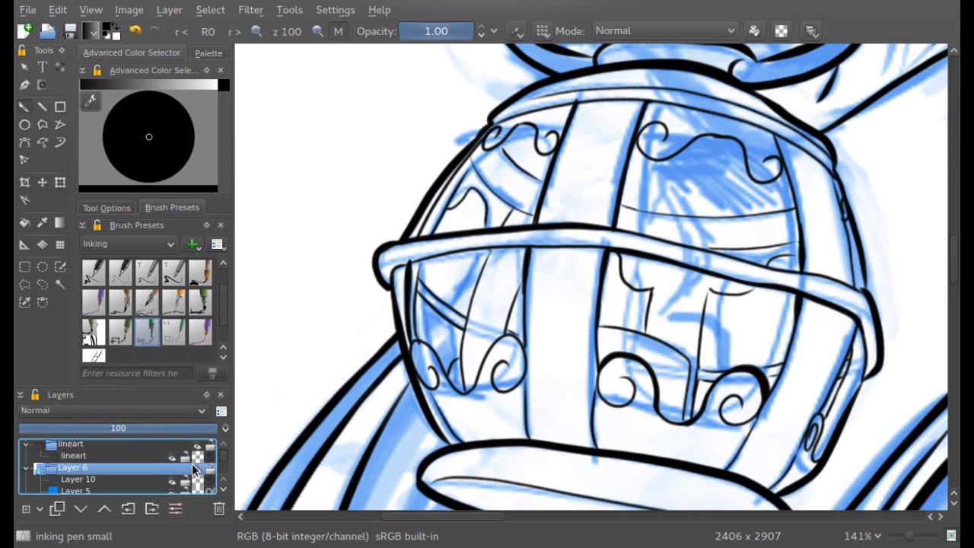
left_click(114, 455)
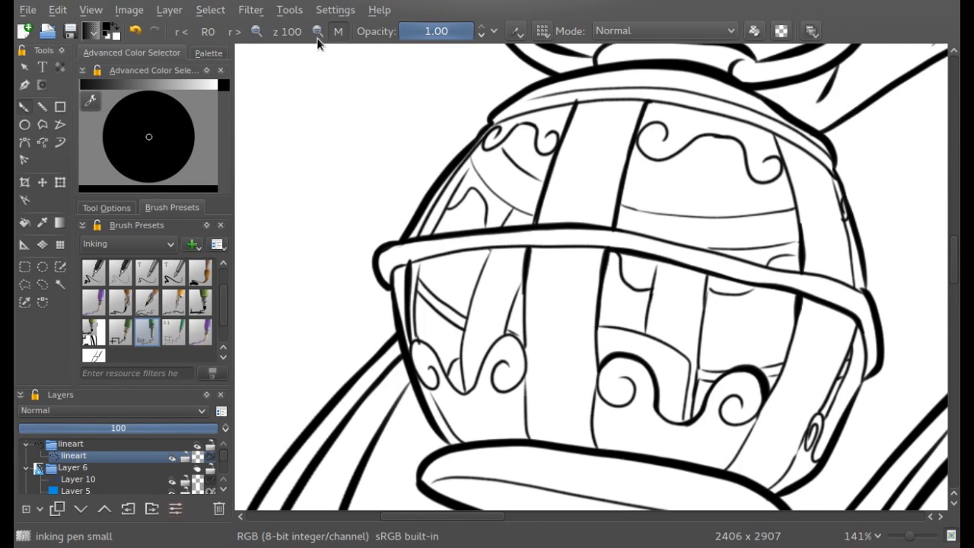
left_click(318, 35)
left_click(318, 33)
left_click(318, 33)
left_click(318, 34)
left_click(318, 33)
left_click(338, 32)
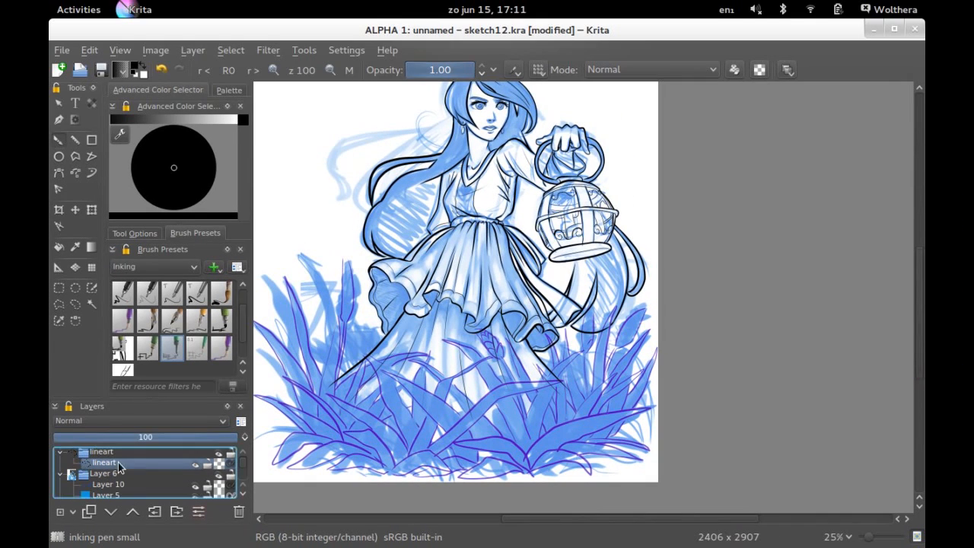
- Add a new layer above the lineart layer and set the lineart layer's opacity to 47
left_click(60, 512)
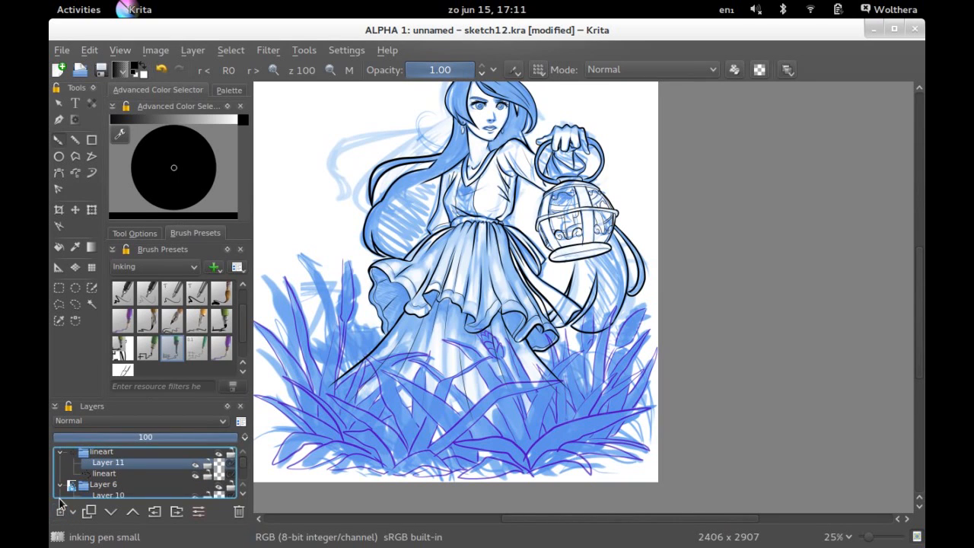
left_click(168, 476)
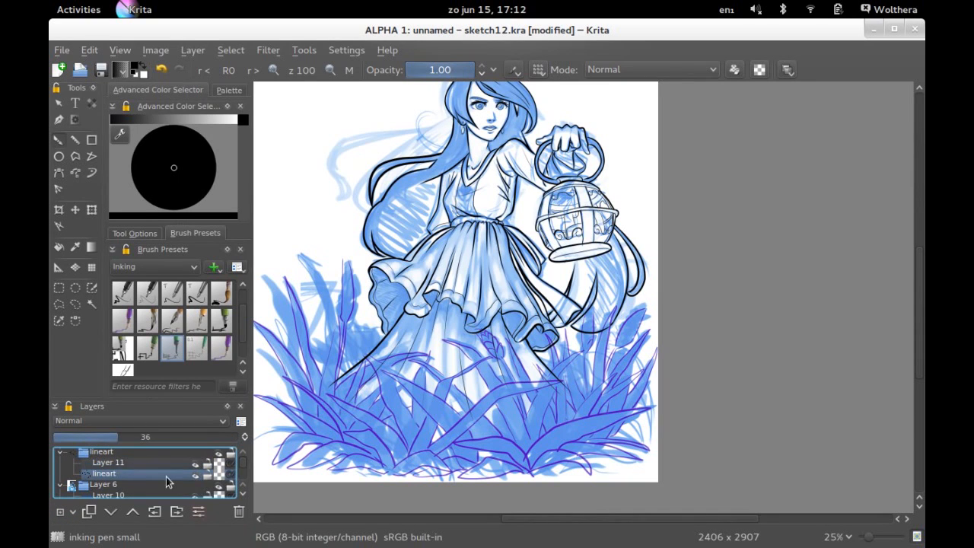
left_click(140, 436)
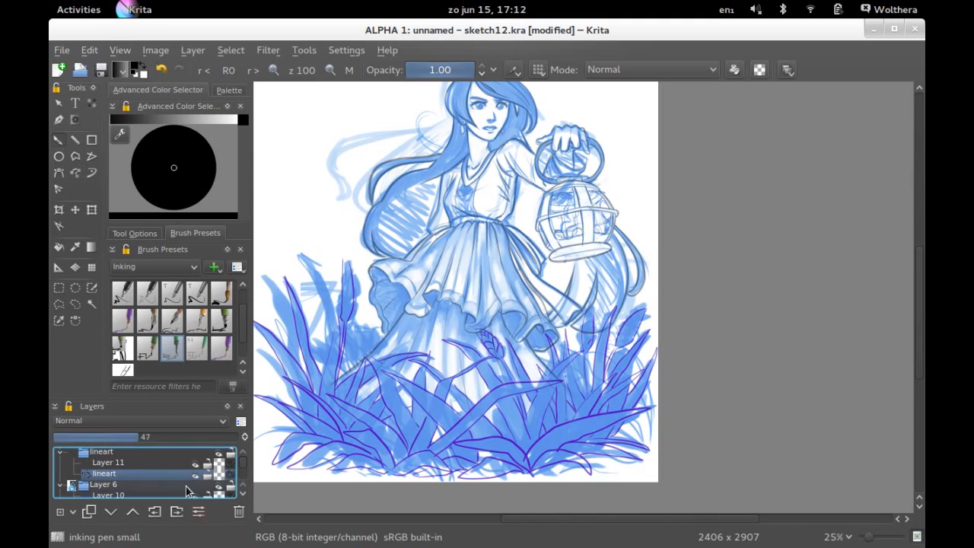
- Set Layer 10's opacity to 100 and the lineart layer's opacity to 72
left_click(152, 495)
left_click_drag(178, 438, 249, 436)
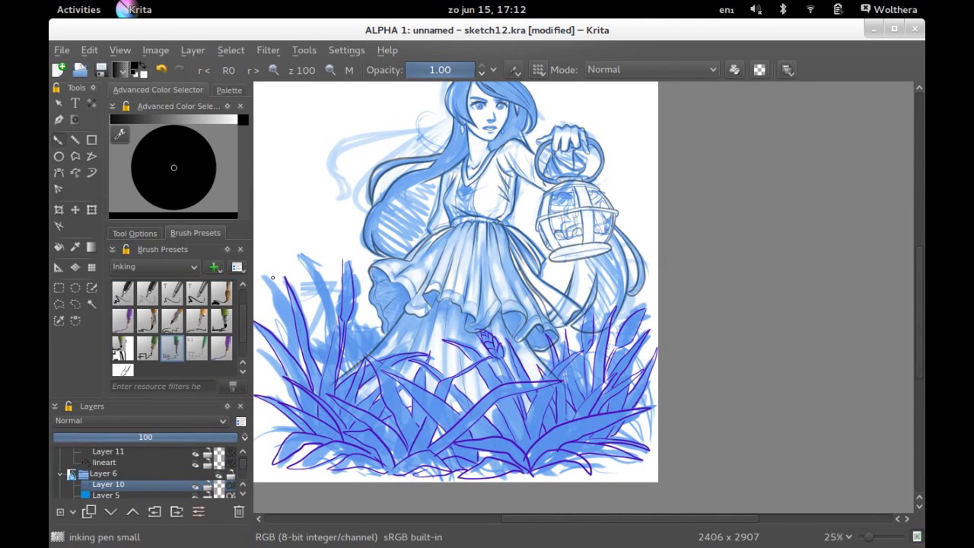
left_click(140, 460)
left_click(144, 437)
left_click_drag(145, 438, 184, 437)
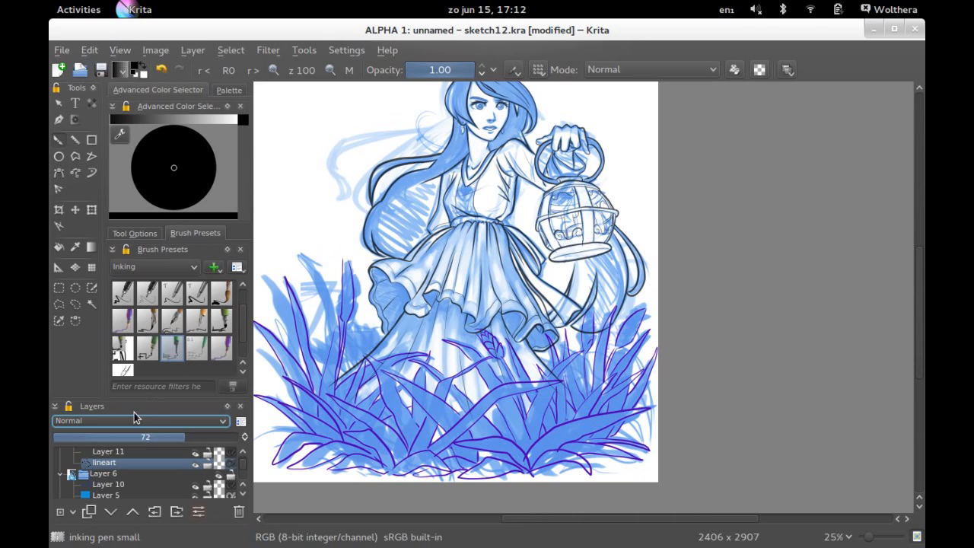
- Select Layer 11 and switch to the inking brush preset
left_click(114, 451)
left_click(137, 420)
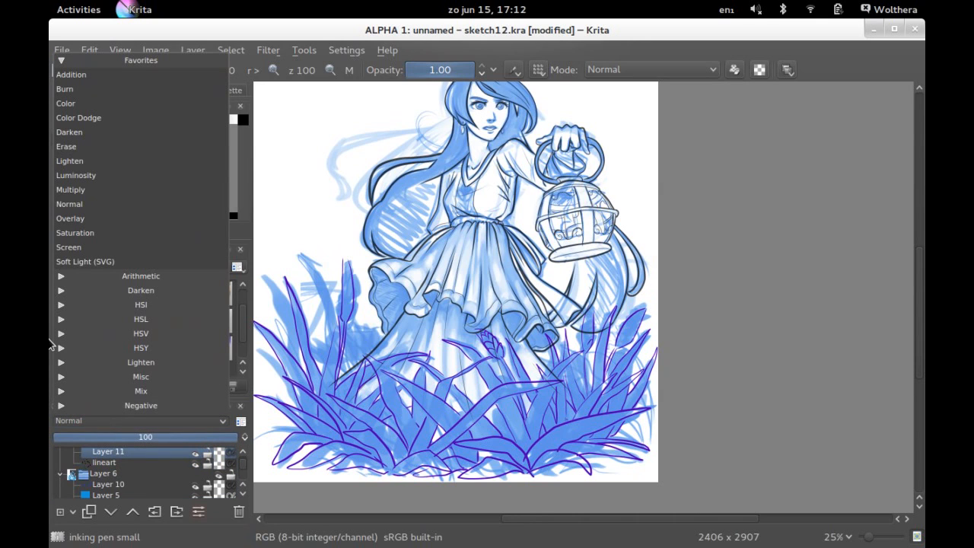
left_click(264, 467)
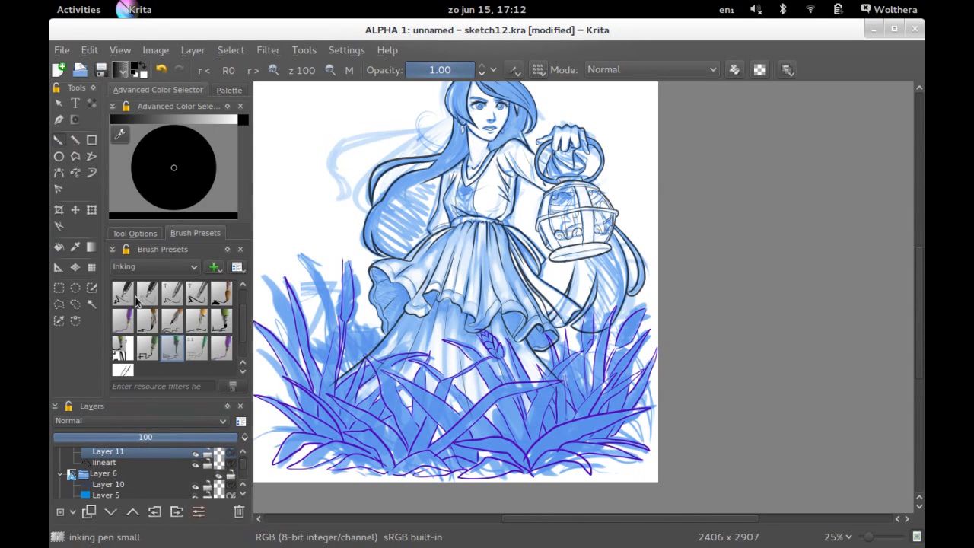
left_click(128, 235)
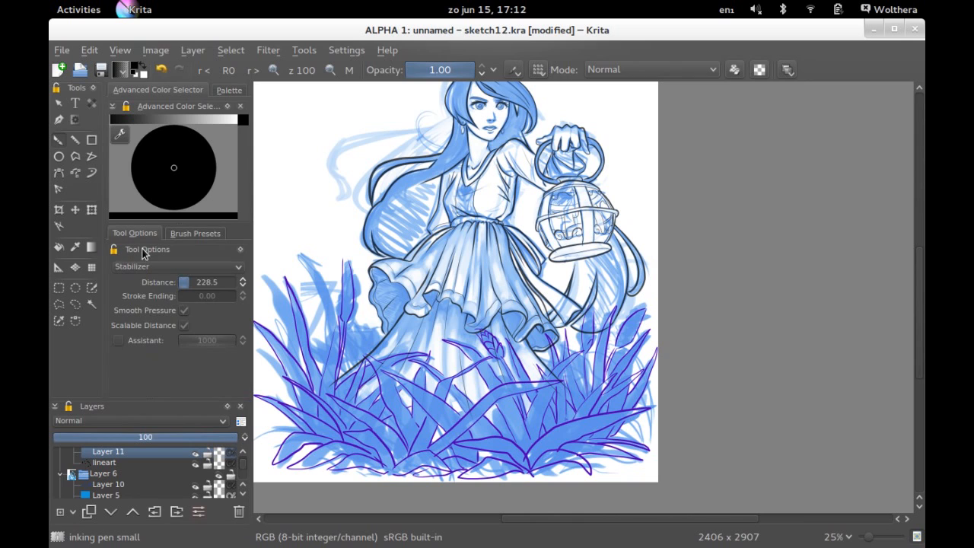
left_click(170, 233)
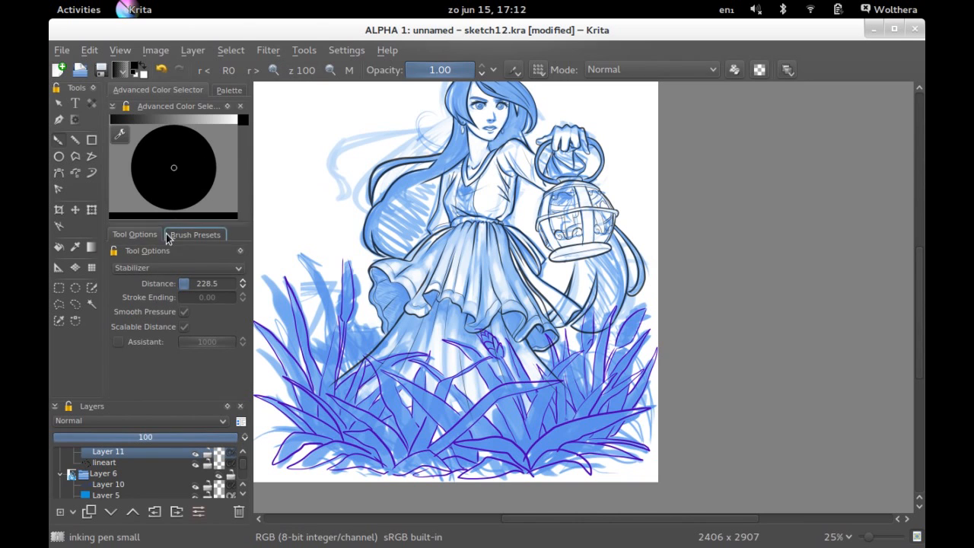
left_click(221, 294)
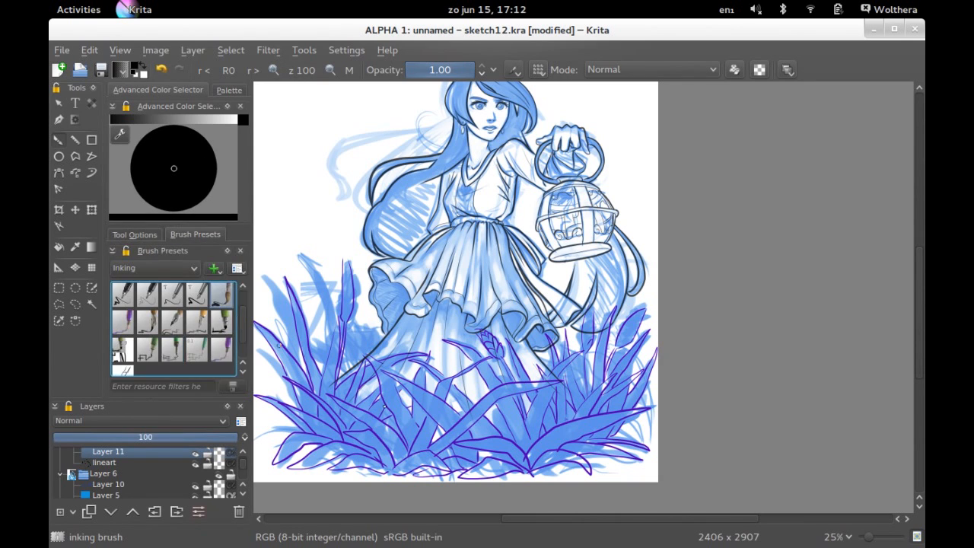
- Ink the arched contours of a curved leaf at the base of the grass on Layer 11
left_click(273, 69)
left_click(272, 68)
left_click_drag(918, 332, 917, 377)
left_click_drag(568, 519, 469, 511)
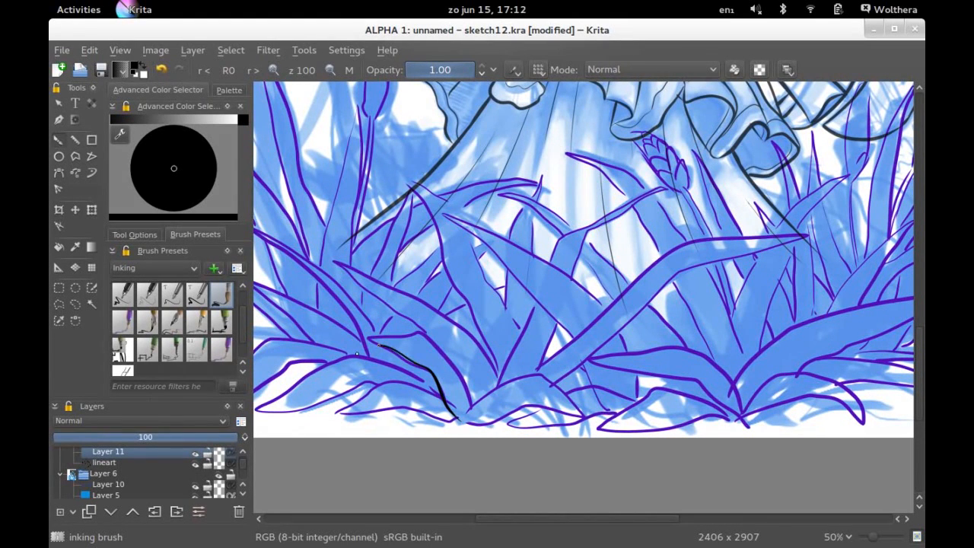
left_click_drag(400, 334, 417, 340)
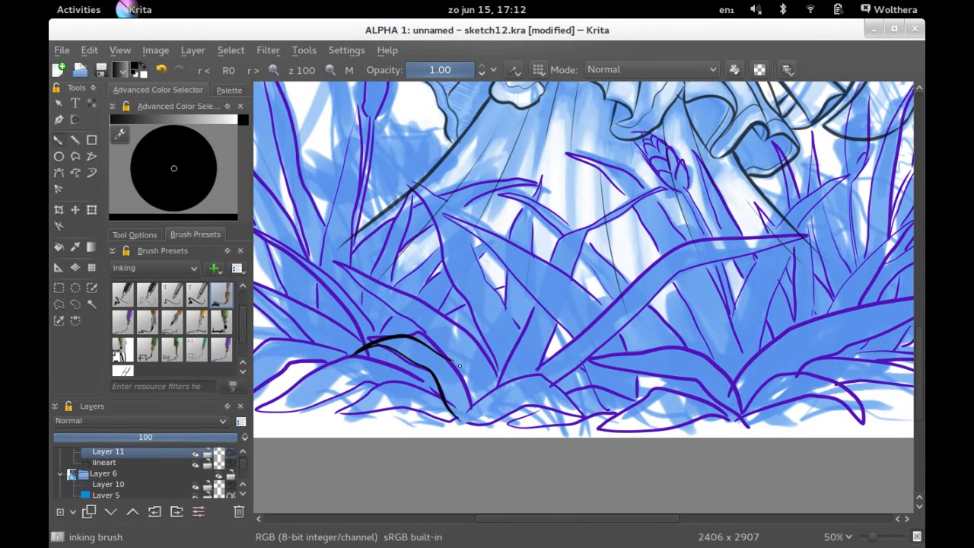
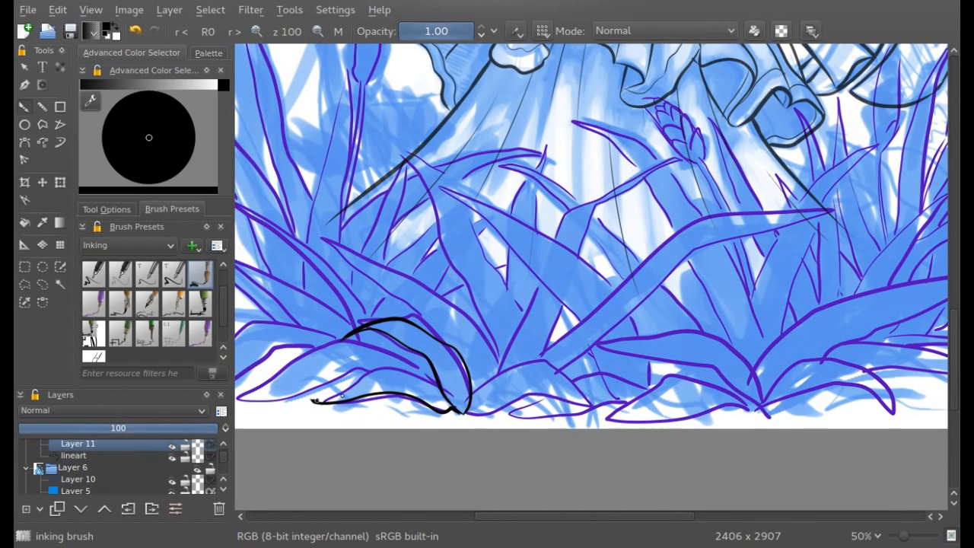
- Ink the low, bent grass leaves spreading along the ground in both clumps
mouse_move(322, 411)
left_mouse_down()
mouse_move(394, 367)
mouse_move(436, 382)
mouse_move(526, 359)
mouse_move(549, 361)
mouse_move(593, 407)
mouse_move(547, 399)
mouse_move(572, 403)
mouse_move(498, 405)
left_mouse_up()
mouse_move(757, 419)
left_mouse_down()
mouse_move(592, 409)
mouse_move(435, 423)
mouse_move(514, 374)
mouse_move(586, 411)
mouse_move(639, 385)
mouse_move(723, 409)
mouse_move(693, 366)
mouse_move(613, 376)
mouse_move(526, 426)
left_mouse_up()
mouse_move(577, 516)
left_mouse_down()
mouse_move(519, 515)
mouse_move(577, 516)
left_mouse_up()
mouse_move(585, 410)
left_mouse_down()
mouse_move(567, 364)
mouse_move(423, 359)
mouse_move(499, 337)
mouse_move(578, 373)
left_mouse_up()
left_click_drag(579, 515, 504, 516)
mouse_move(506, 380)
left_mouse_down()
mouse_move(452, 347)
mouse_move(408, 341)
mouse_move(296, 396)
mouse_move(374, 396)
mouse_move(438, 369)
left_mouse_up()
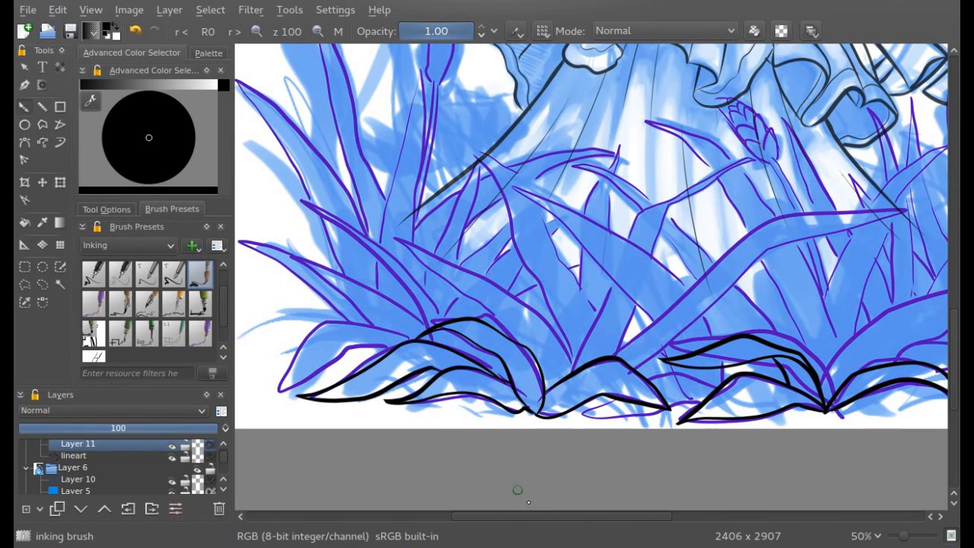
- Lower the Layer 6 sketch group's opacity, then ink the small middle ground leaves and larger clump leaves on Layer 11, mirroring the canvas
left_click(95, 439)
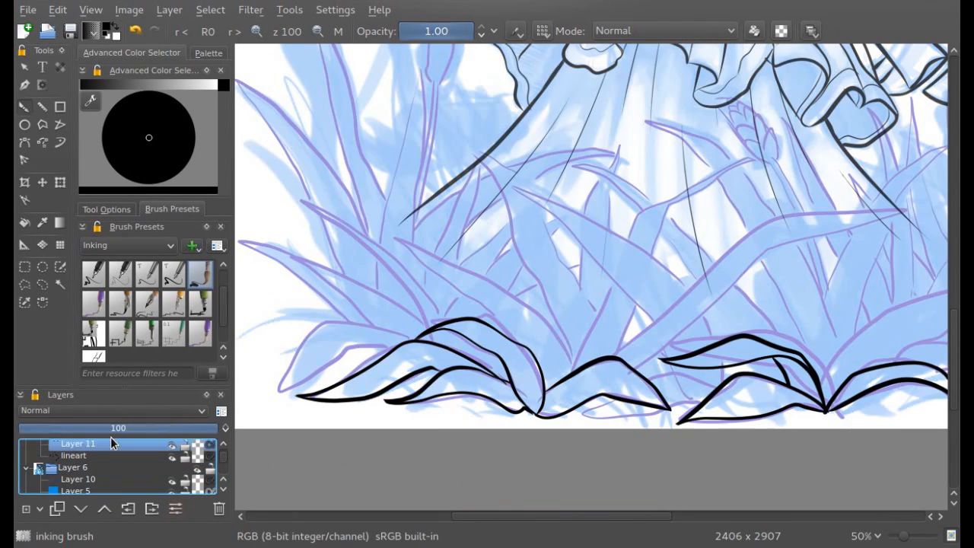
left_click_drag(480, 515, 527, 509)
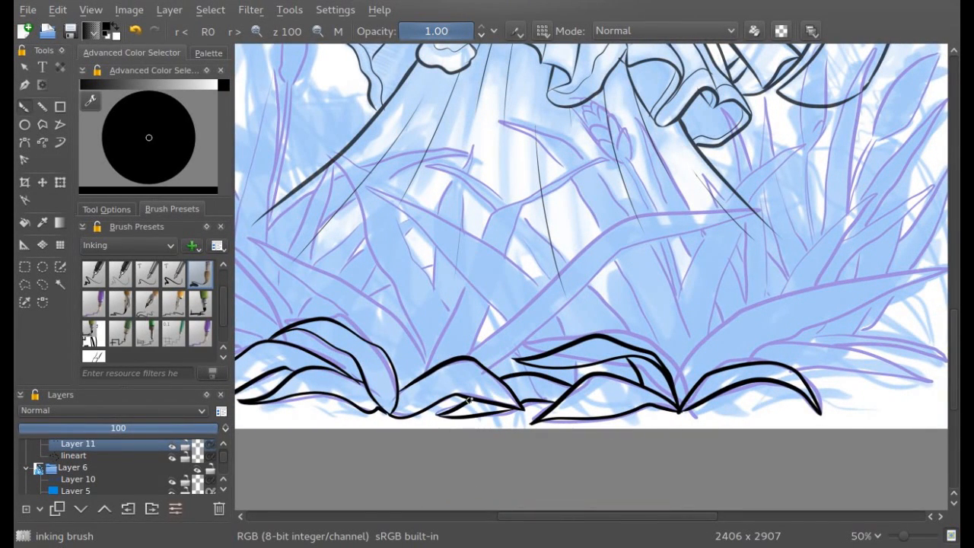
left_click(339, 31)
mouse_move(562, 517)
left_mouse_down()
mouse_move(576, 515)
mouse_move(564, 517)
left_mouse_up()
mouse_move(532, 405)
left_mouse_down()
mouse_move(499, 335)
mouse_move(463, 306)
mouse_move(256, 268)
mouse_move(453, 341)
mouse_move(475, 364)
mouse_move(470, 321)
mouse_move(413, 361)
mouse_move(342, 353)
mouse_move(266, 382)
mouse_move(416, 366)
left_mouse_up()
left_click_drag(595, 517, 659, 517)
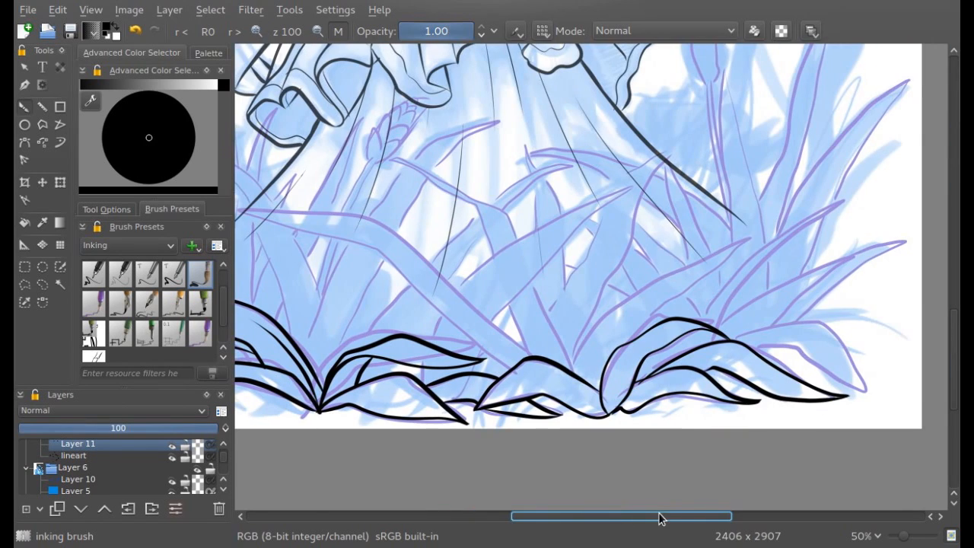
- Ink both edges of the long bent leaf crossing in front of the skirt, and undo its inner line
left_click_drag(587, 517, 562, 517)
mouse_move(584, 362)
left_mouse_down()
mouse_move(434, 241)
mouse_move(287, 216)
left_mouse_up()
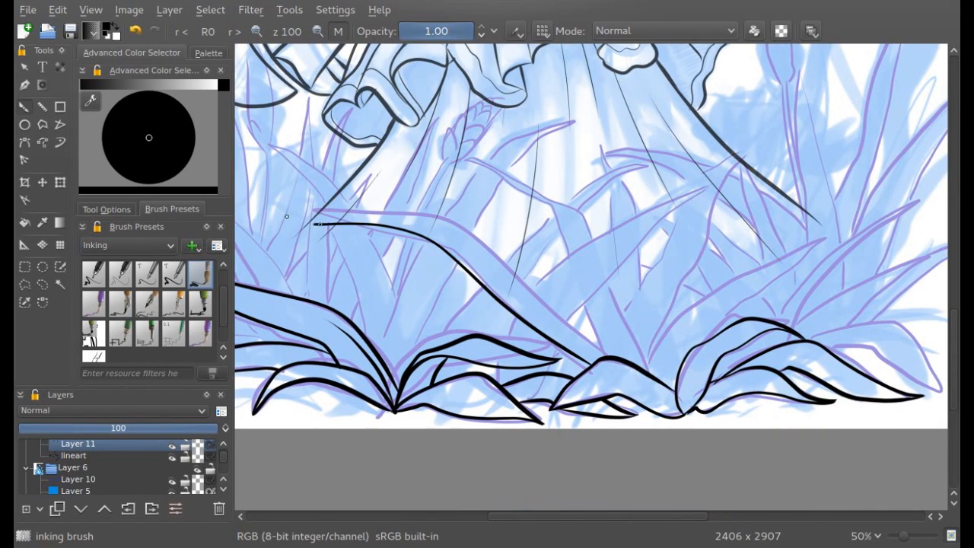
mouse_move(372, 218)
left_mouse_down()
mouse_move(427, 219)
mouse_move(501, 254)
mouse_move(480, 237)
mouse_move(612, 355)
left_mouse_up()
mouse_move(514, 266)
left_mouse_down()
mouse_move(421, 226)
mouse_move(388, 225)
left_mouse_up()
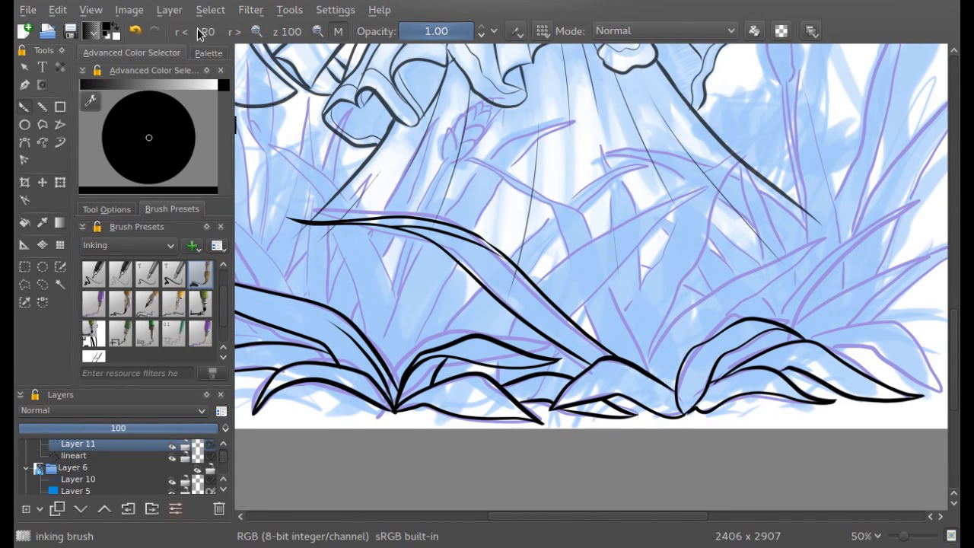
left_click(135, 31)
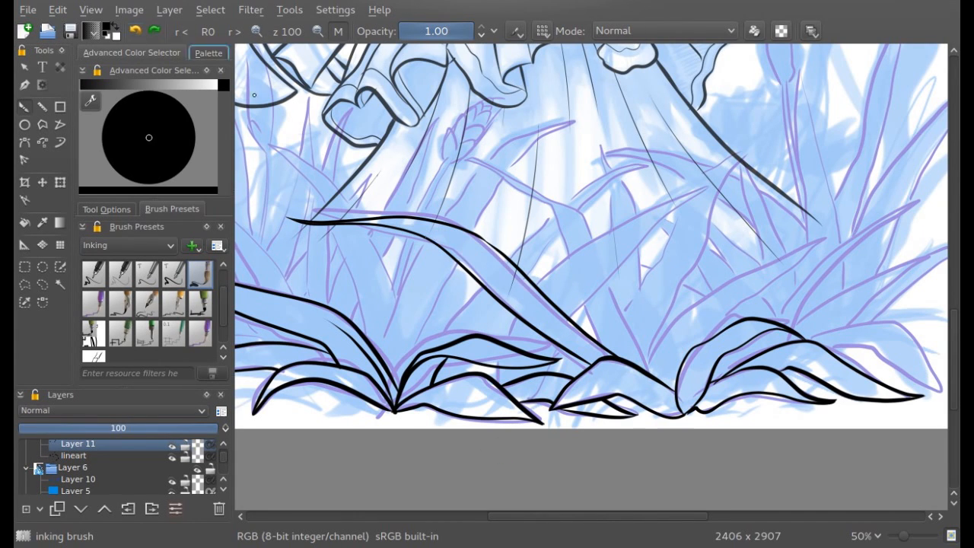
- Undo the strokes of the long bent leaf crossing the skirt and re-ink its upper edge, folded tip and lower edge
left_click_drag(383, 225, 477, 241)
key("ctrl+z")
key("ctrl+z")
key("ctrl+z")
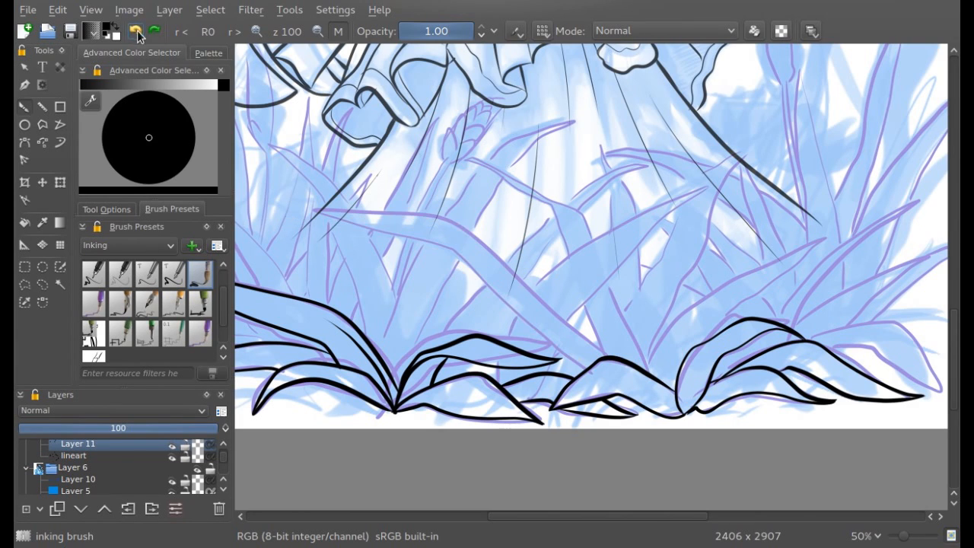
mouse_move(316, 216)
left_mouse_down()
mouse_move(422, 212)
mouse_move(471, 229)
mouse_move(604, 347)
left_mouse_up()
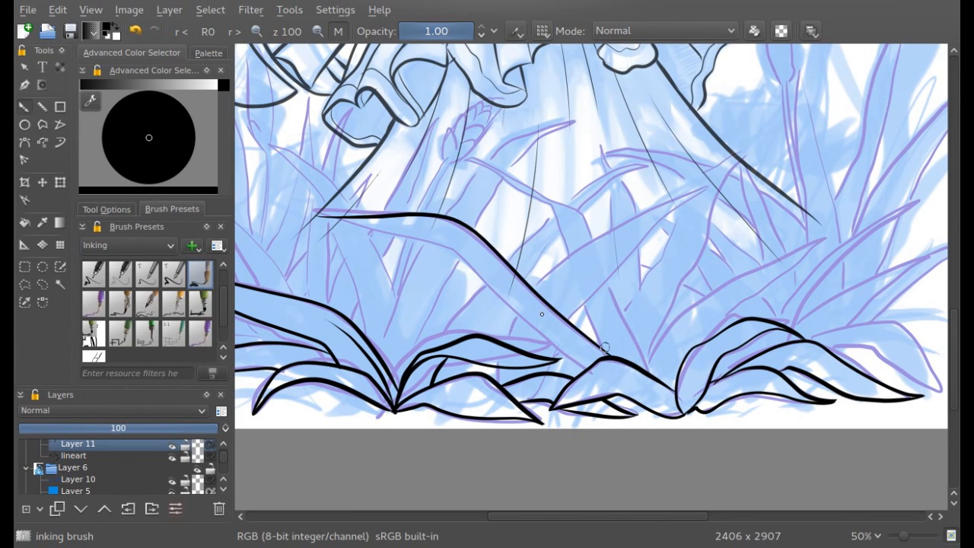
mouse_move(297, 211)
left_mouse_down()
mouse_move(457, 239)
mouse_move(513, 270)
left_mouse_up()
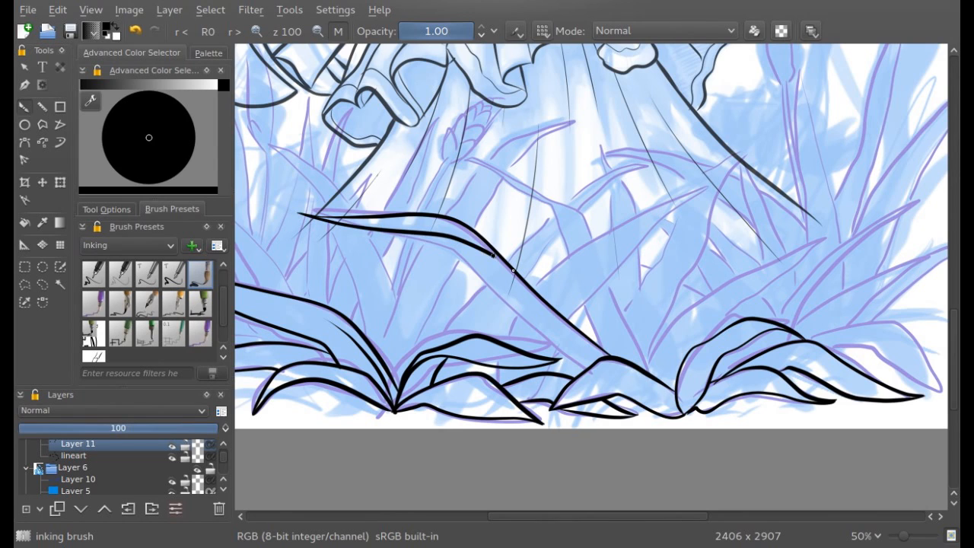
left_click_drag(433, 238, 582, 370)
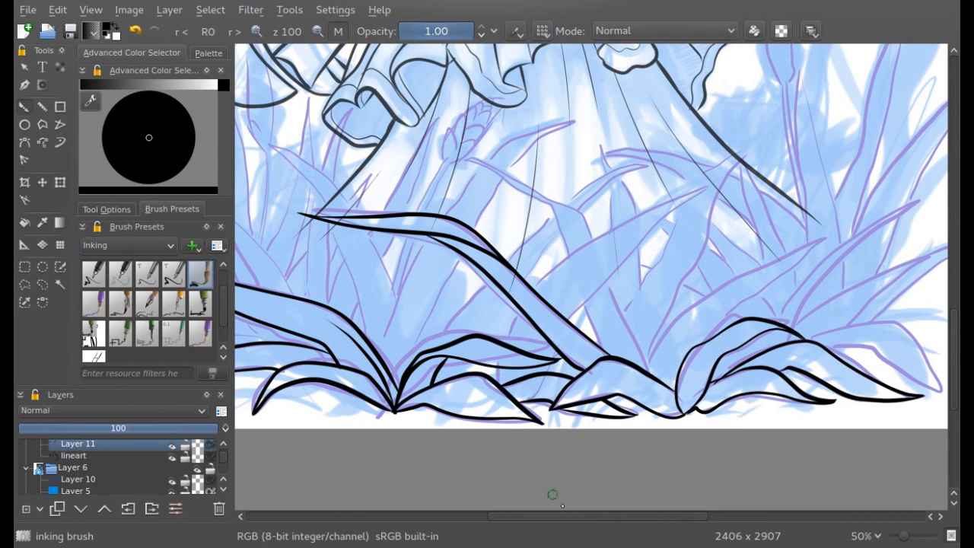
- Ink the drooping outer leaf of the right clump and the low leaf at the left end of the grass
left_click_drag(565, 516, 622, 516)
mouse_move(636, 340)
left_mouse_down()
mouse_move(749, 336)
mouse_move(782, 352)
left_mouse_up()
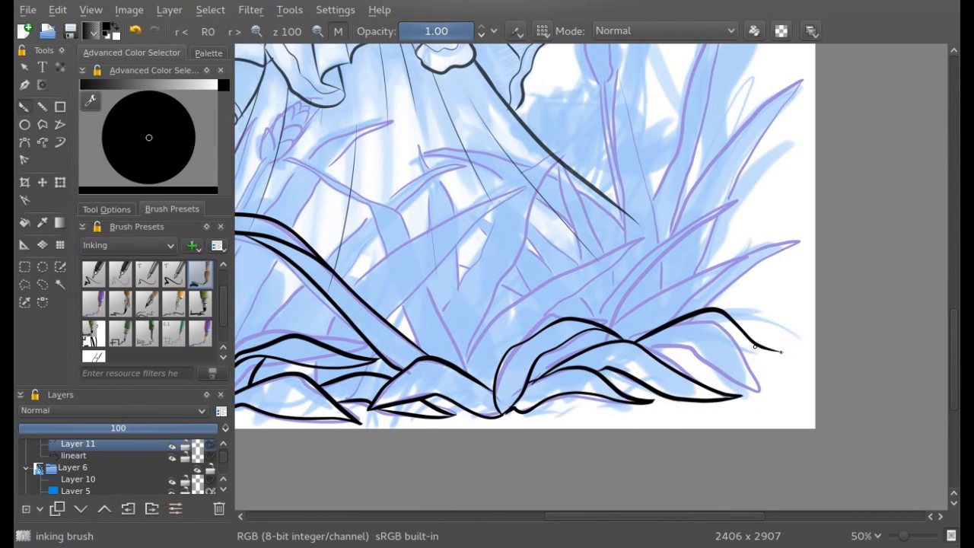
left_click_drag(715, 319, 651, 349)
left_click_drag(556, 516, 420, 515)
left_click_drag(376, 361, 484, 344)
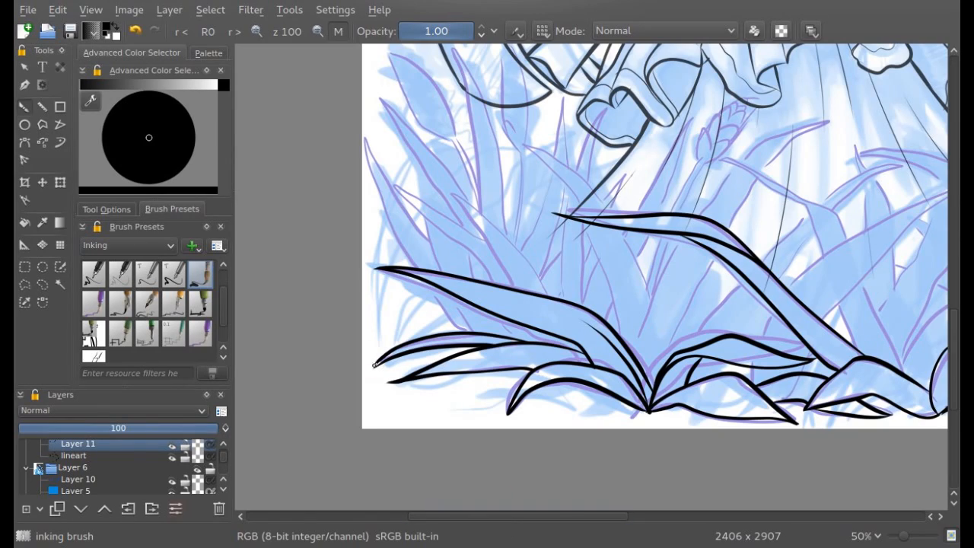
- Mirror the canvas and ink short blades in the middle gaps plus the pointed leaf crossing behind the long bent leaf
left_click_drag(510, 517, 611, 516)
left_click(339, 31)
left_click_drag(552, 517, 525, 519)
left_click(341, 33)
left_click(335, 33)
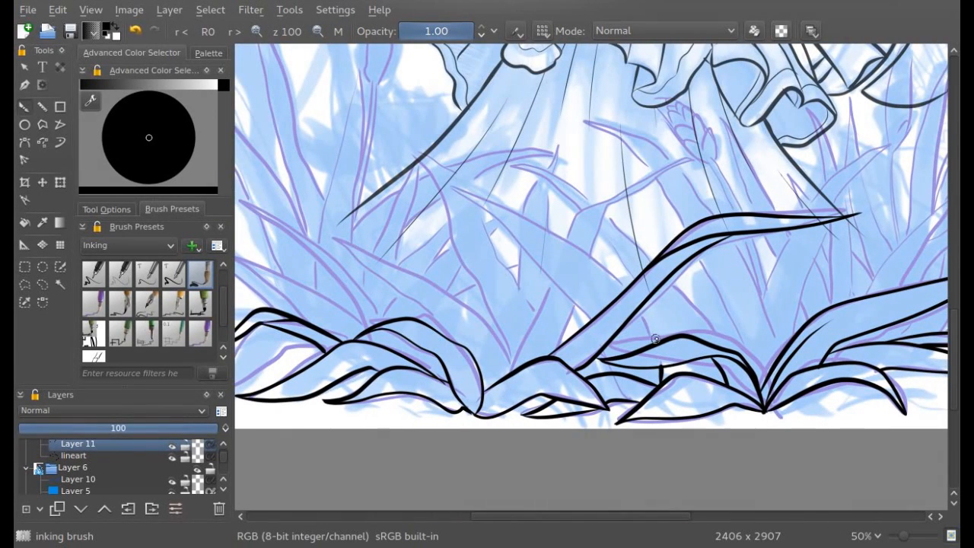
mouse_move(443, 181)
left_mouse_down()
mouse_move(563, 284)
mouse_move(582, 308)
left_mouse_up()
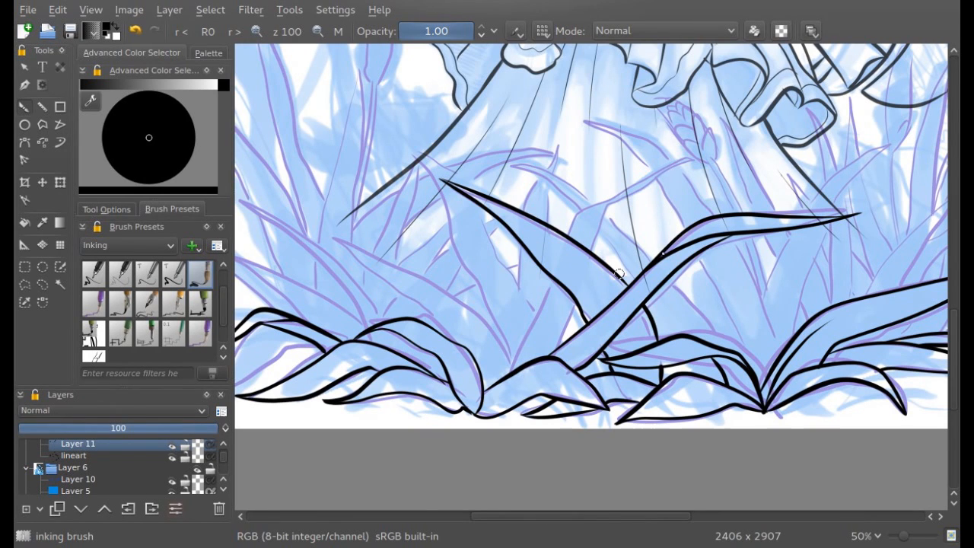
left_click_drag(574, 516, 613, 516)
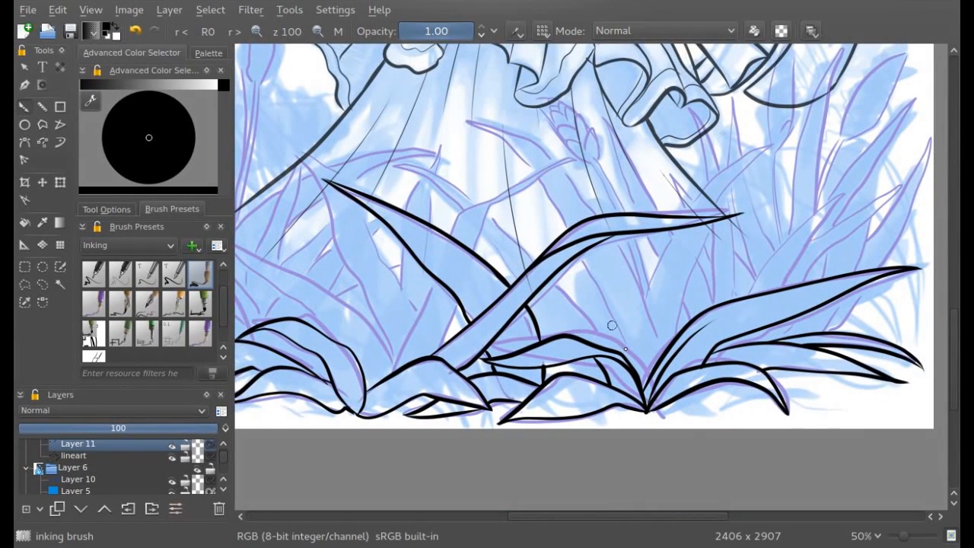
- Unmirror the canvas and ink the folded leaf rising behind the two crossing leaves, including its stem below them
key("m")
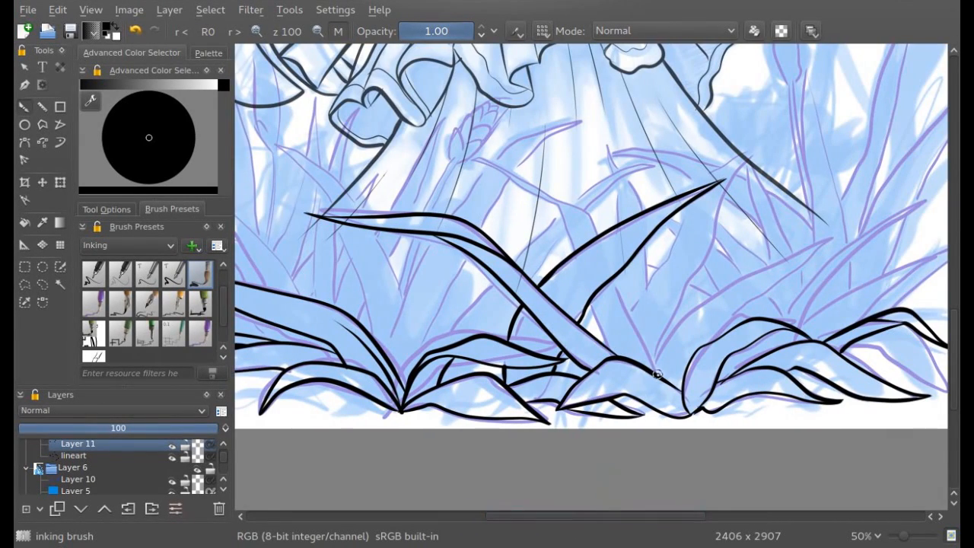
left_click_drag(656, 374, 625, 309)
mouse_move(596, 229)
left_mouse_down()
mouse_move(581, 208)
mouse_move(474, 156)
mouse_move(457, 160)
mouse_move(498, 168)
mouse_move(564, 222)
left_mouse_up()
left_click_drag(590, 312, 606, 343)
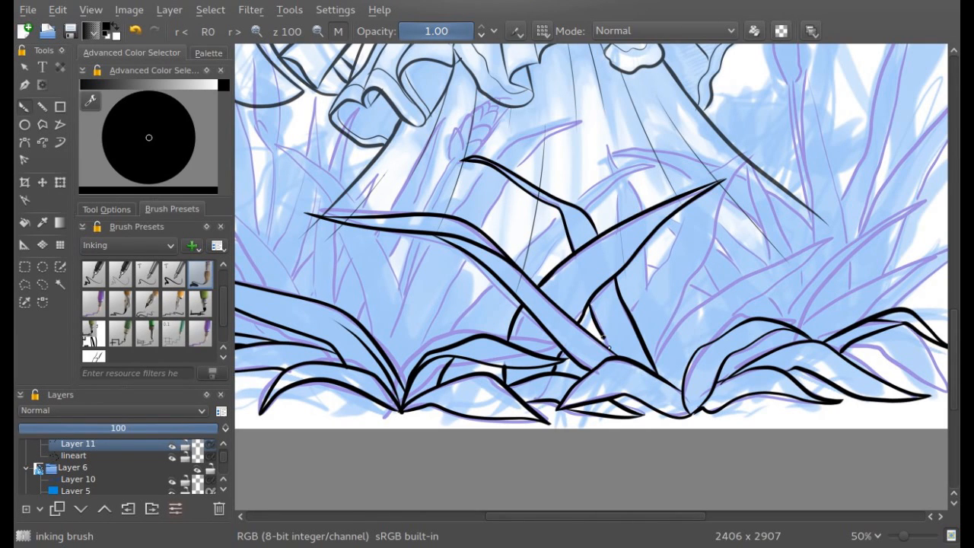
- Mirror the canvas and ink a thin leaf bending away from the folded leaf, with its stem continuing behind the crossing leaves
left_click_drag(564, 516, 598, 515)
left_click(337, 31)
mouse_move(651, 284)
left_mouse_down()
mouse_move(686, 325)
mouse_move(635, 258)
mouse_move(523, 154)
mouse_move(706, 349)
mouse_move(626, 255)
left_mouse_up()
left_click(135, 32)
left_click(136, 31)
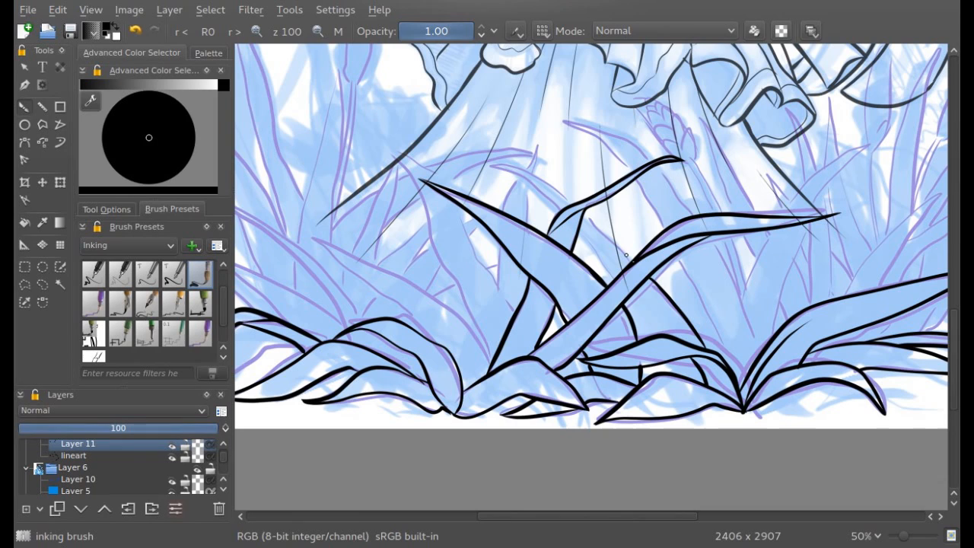
mouse_move(575, 209)
left_mouse_down()
mouse_move(479, 160)
mouse_move(502, 164)
mouse_move(559, 211)
left_mouse_up()
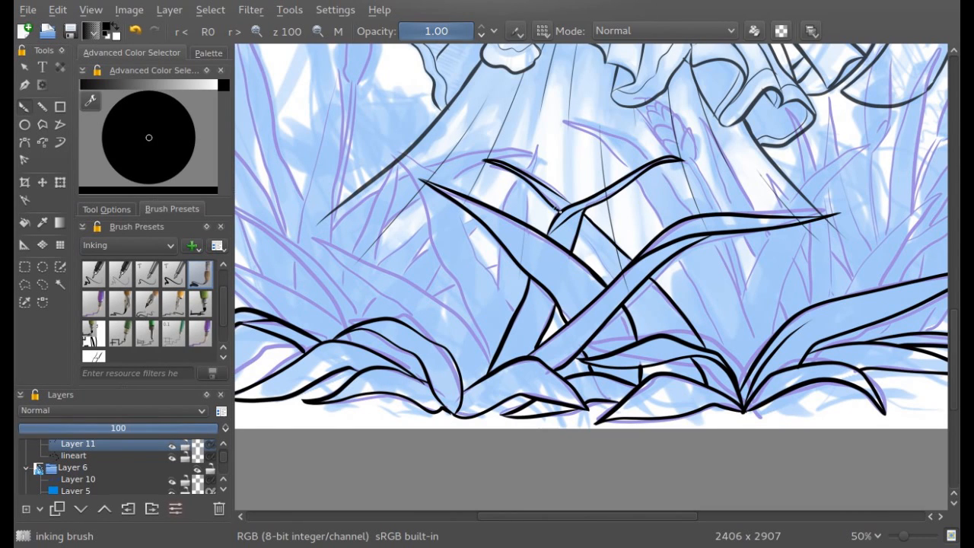
left_click_drag(625, 292, 636, 339)
- Ink the tall bent leaf over the skirt and its blade running behind the long leaf down to the clump's base
left_click_drag(594, 516, 617, 516)
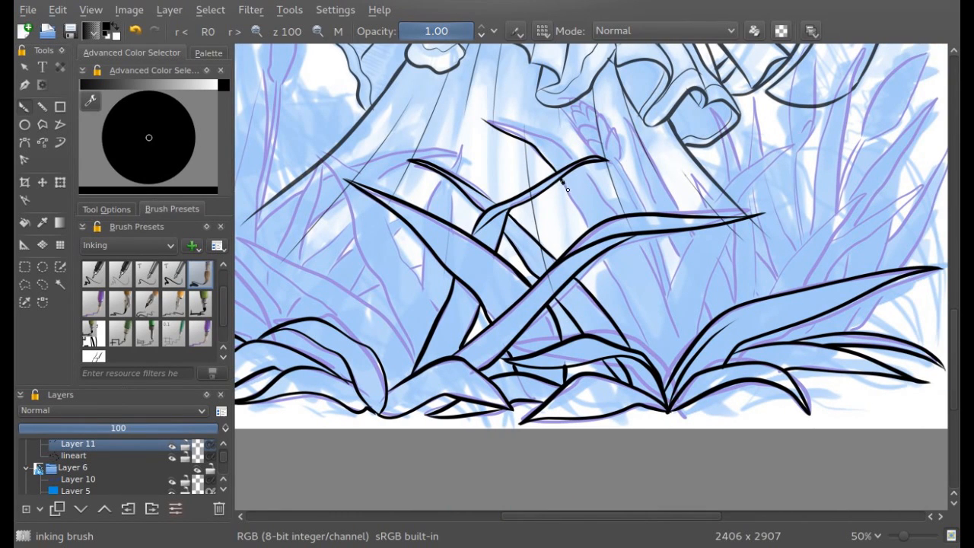
left_click_drag(601, 258, 655, 372)
mouse_move(481, 118)
left_mouse_down()
mouse_move(579, 162)
mouse_move(640, 245)
mouse_move(680, 336)
left_mouse_up()
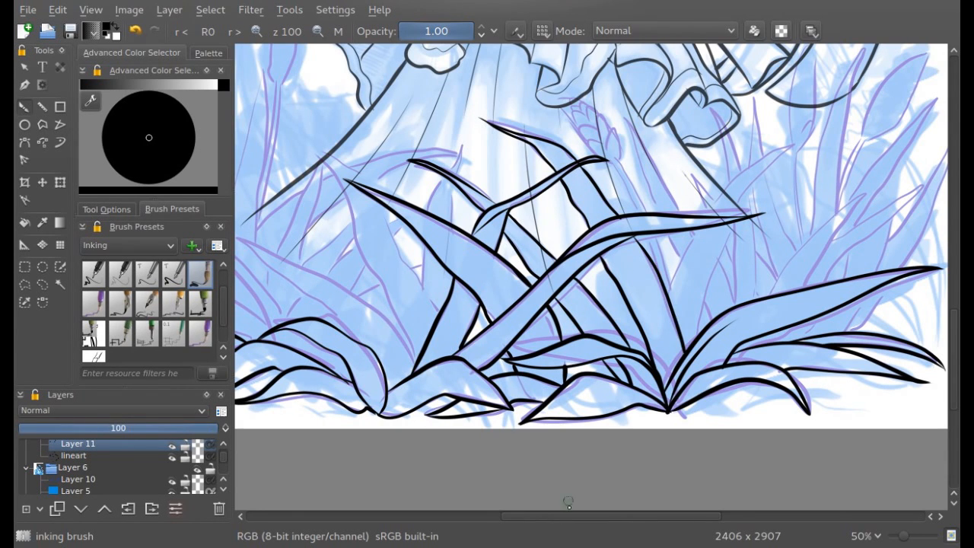
- Ink the two long pointed leaves rising from behind the arched leaf in the left clump of the mirrored view
left_click_drag(568, 516, 525, 516)
mouse_move(550, 365)
left_mouse_down()
mouse_move(494, 300)
mouse_move(360, 235)
mouse_move(494, 339)
left_mouse_up()
left_click_drag(565, 515, 543, 516)
mouse_move(493, 322)
left_mouse_down()
mouse_move(468, 288)
mouse_move(329, 207)
mouse_move(397, 236)
mouse_move(524, 361)
left_mouse_up()
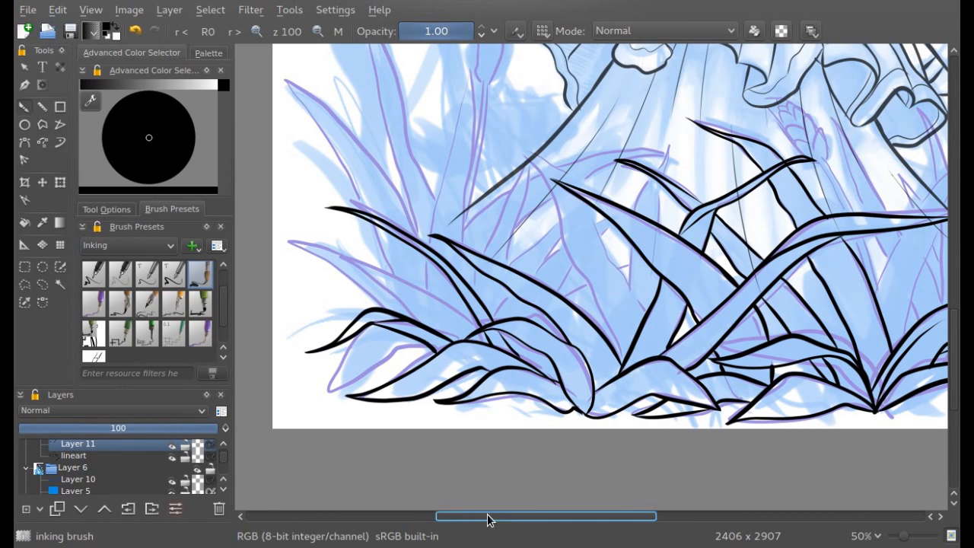
- Unmirror the canvas and ink the tall blade rising from the left clump behind the bent leaf's tip
left_click_drag(492, 516, 602, 515)
left_click(339, 31)
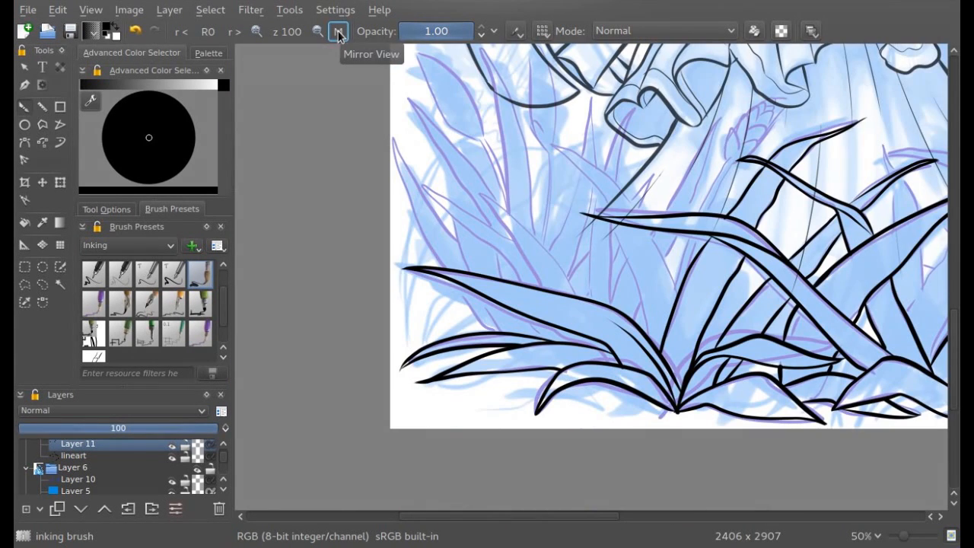
mouse_move(677, 291)
left_mouse_down()
mouse_move(650, 228)
mouse_move(545, 143)
mouse_move(614, 213)
mouse_move(652, 336)
left_mouse_up()
mouse_move(574, 294)
left_mouse_down()
mouse_move(460, 184)
mouse_move(544, 287)
left_mouse_up()
- Mirror the canvas and ink the tall curved leaf standing behind the pointed crossing leaf
left_click_drag(522, 518, 590, 520)
key("m")
left_click_drag(510, 518, 501, 519)
left_click_drag(534, 313, 487, 238)
mouse_move(460, 186)
left_mouse_down()
mouse_move(396, 140)
mouse_move(511, 364)
left_mouse_up()
- Toggle Layer 10's visibility off and on, then ink the small upright blade behind the thin bent leaf using a rotated canvas
left_click(172, 481)
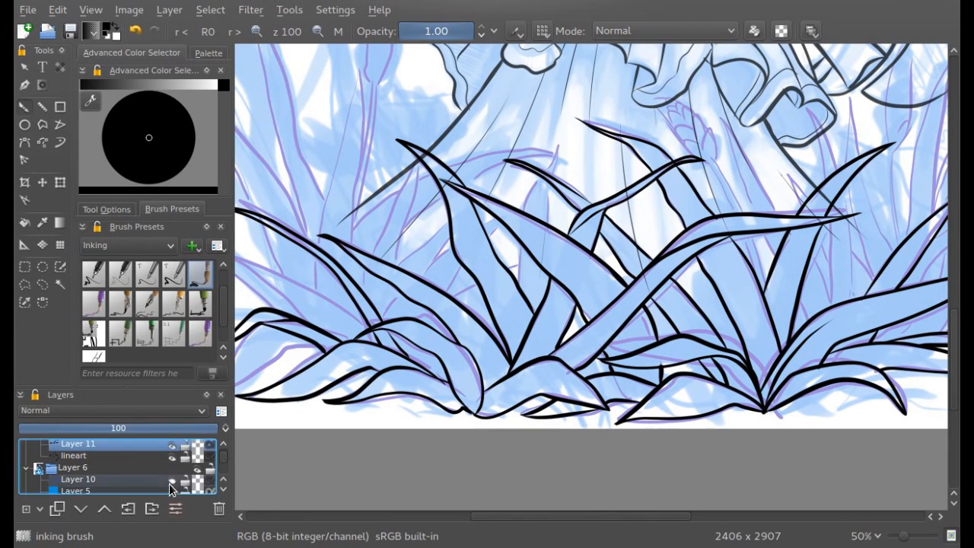
left_click(172, 481)
mouse_move(560, 516)
left_mouse_down()
mouse_move(576, 516)
mouse_move(541, 515)
left_mouse_up()
left_click(339, 33)
left_click(183, 34)
left_click(183, 34)
left_click(182, 34)
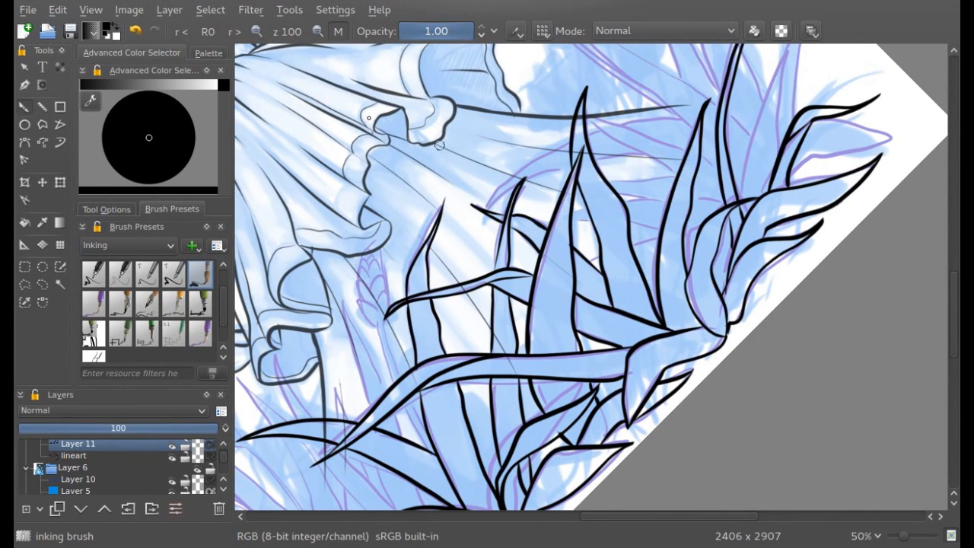
left_click(210, 32)
- Ink the remaining outer leaves on both sides of the grass, including the drooping leaf and the narrow leaf above it
left_click_drag(527, 515, 458, 509)
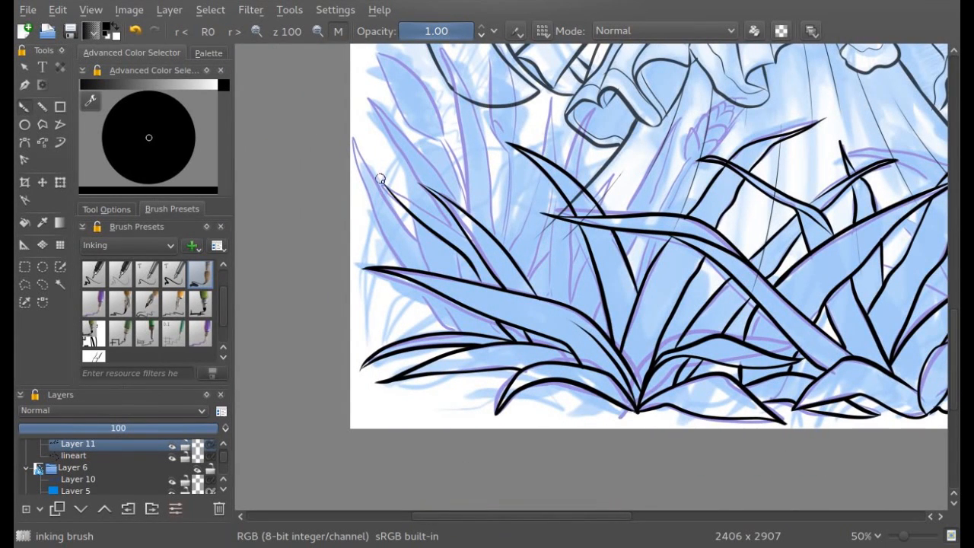
left_click(338, 31)
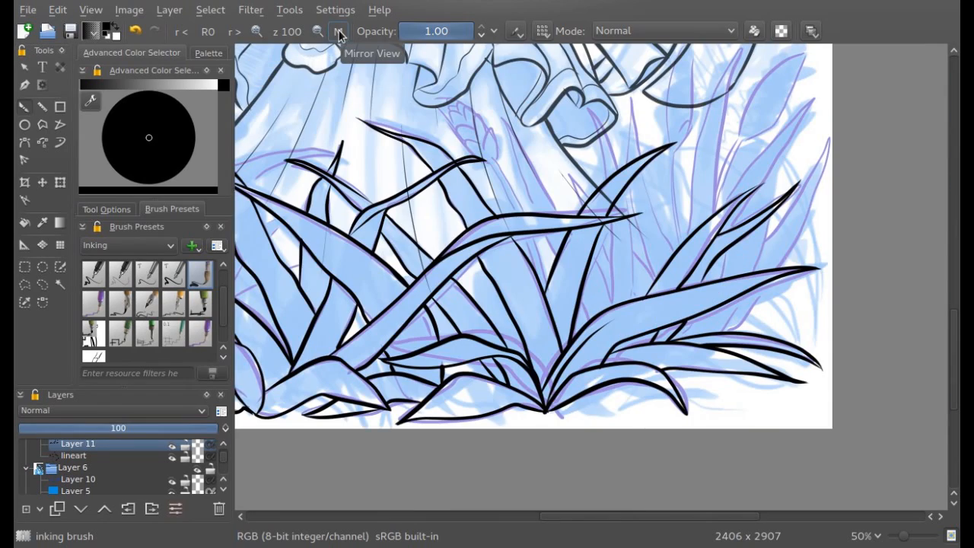
left_click_drag(603, 518, 483, 521)
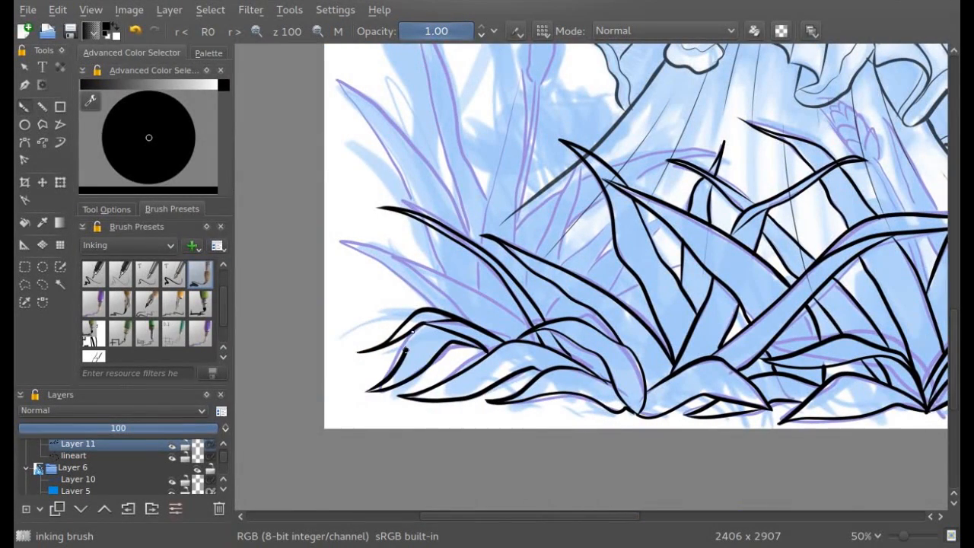
mouse_move(478, 286)
left_mouse_down()
mouse_move(399, 260)
mouse_move(342, 275)
mouse_move(481, 290)
left_mouse_up()
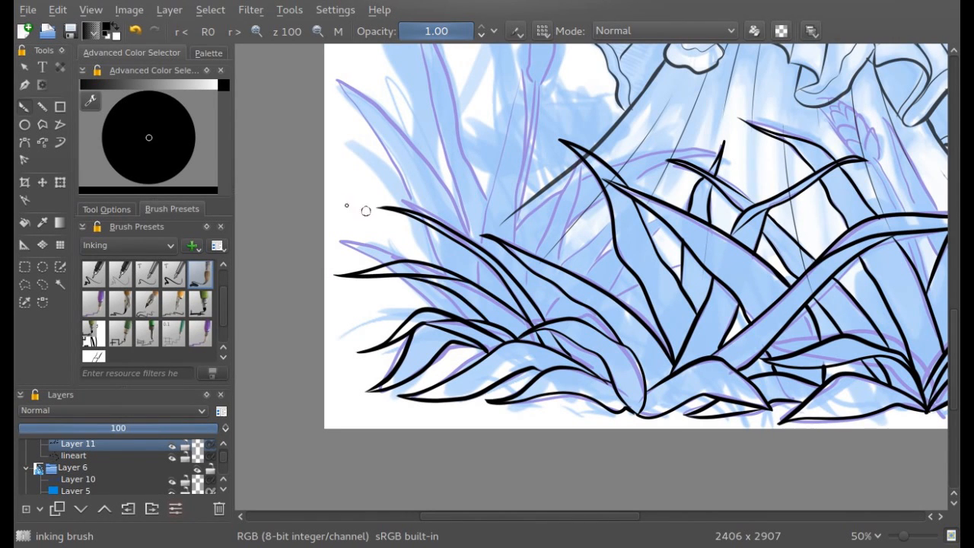
- Unmirror the canvas and ink short blade segments in the gaps between the right clump's leaves, undoing a misplaced stroke
left_click(338, 31)
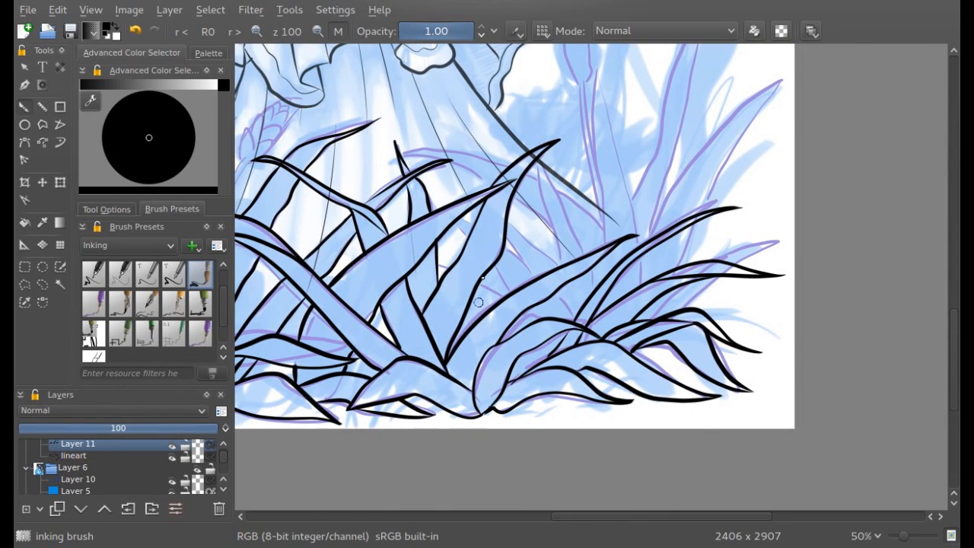
key("ctrl+z")
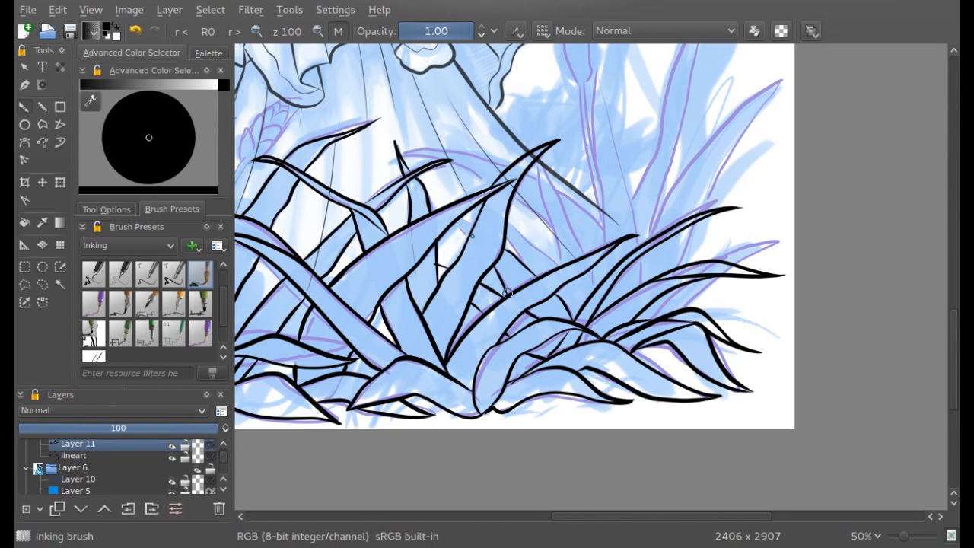
- Examine the whole drawing to judge the inked grass against the figure
left_click(301, 31)
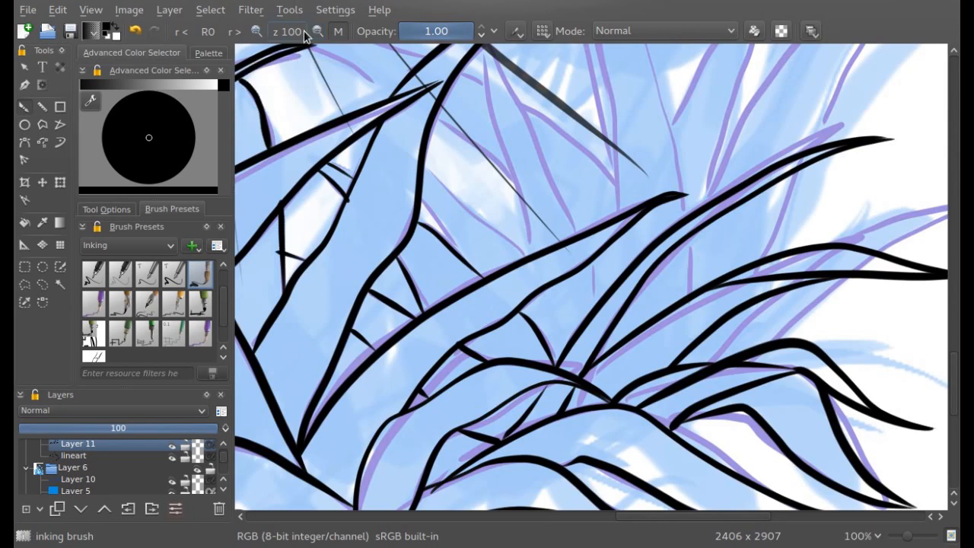
left_click(318, 32)
left_click(318, 31)
left_click(318, 31)
left_click(318, 31)
left_click(318, 32)
left_click_drag(951, 270, 949, 245)
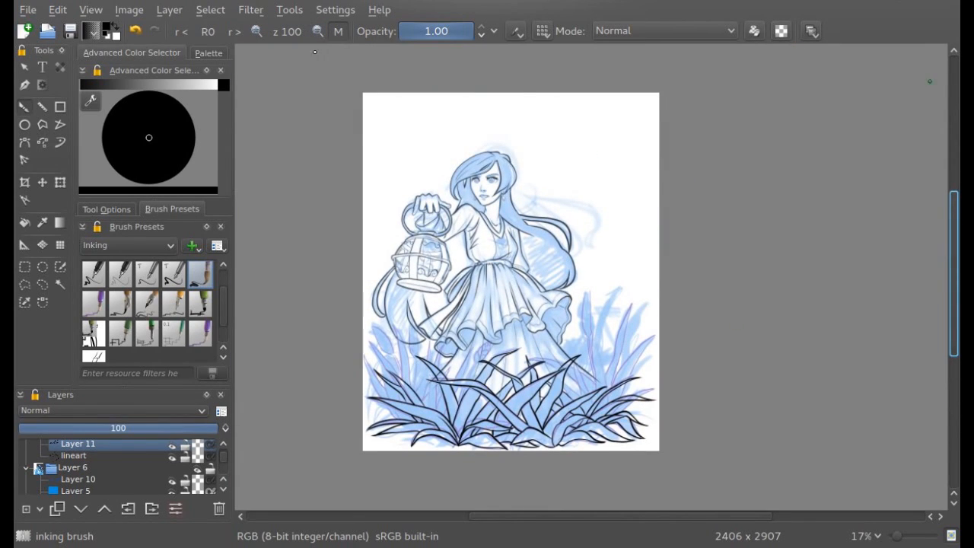
left_click(336, 33)
- Ink the thin background blades rising behind the bent leaf's tip, between the skirt hem and the clump's outer leaves
left_click_drag(602, 514, 617, 514)
left_click(255, 31)
left_click(256, 32)
left_click_drag(949, 282, 946, 318)
left_click(256, 32)
left_click(256, 32)
left_click_drag(571, 515, 622, 515)
left_click_drag(951, 334, 951, 354)
left_click_drag(691, 375, 668, 308)
mouse_move(631, 256)
left_mouse_down()
mouse_move(537, 122)
mouse_move(599, 263)
left_mouse_up()
mouse_move(650, 369)
left_mouse_down()
mouse_move(659, 397)
mouse_move(689, 262)
mouse_move(661, 114)
mouse_move(702, 197)
left_mouse_up()
left_click_drag(711, 243, 719, 342)
mouse_move(606, 349)
left_mouse_down()
mouse_move(563, 220)
mouse_move(525, 169)
mouse_move(579, 287)
left_mouse_up()
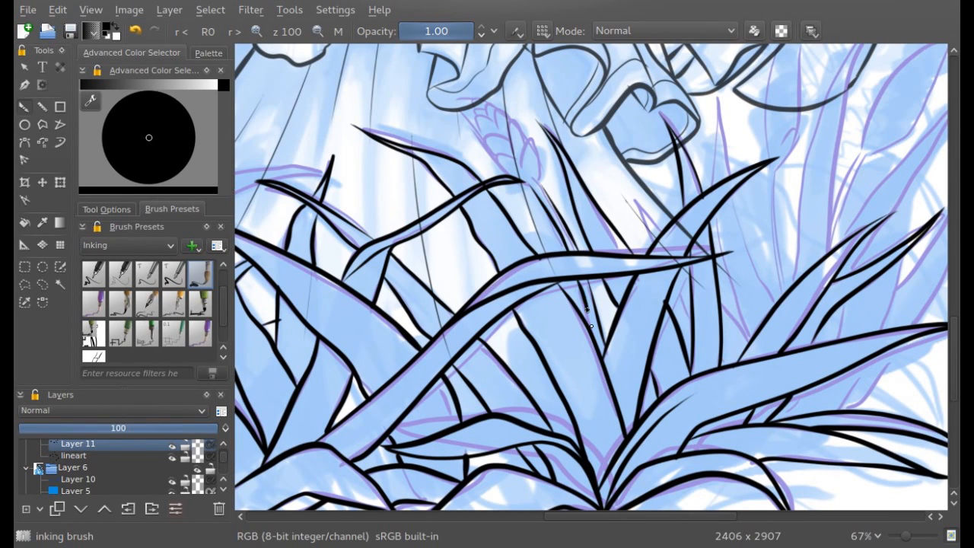
- Ink the narrow leaf beneath the outermost pointed leaf of the left clump in the mirrored view
left_click_drag(555, 517, 421, 506)
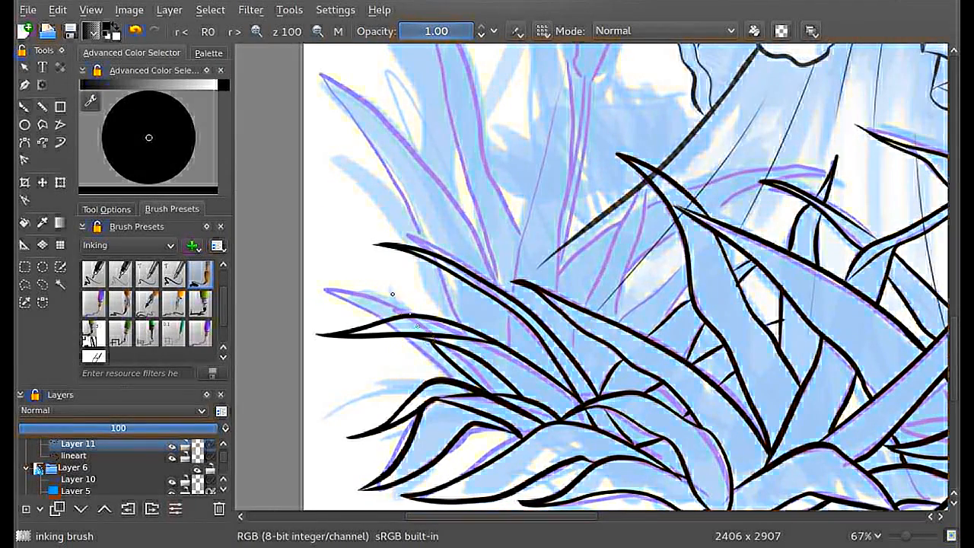
- Ink the thin pointed blade at the outer edge of the clump beside the skirt ruffle, and a narrow blade in the opposite clump
left_click_drag(315, 240, 451, 323)
mouse_move(514, 516)
left_mouse_down()
mouse_move(761, 515)
mouse_move(712, 511)
left_mouse_up()
left_click_drag(558, 341, 527, 298)
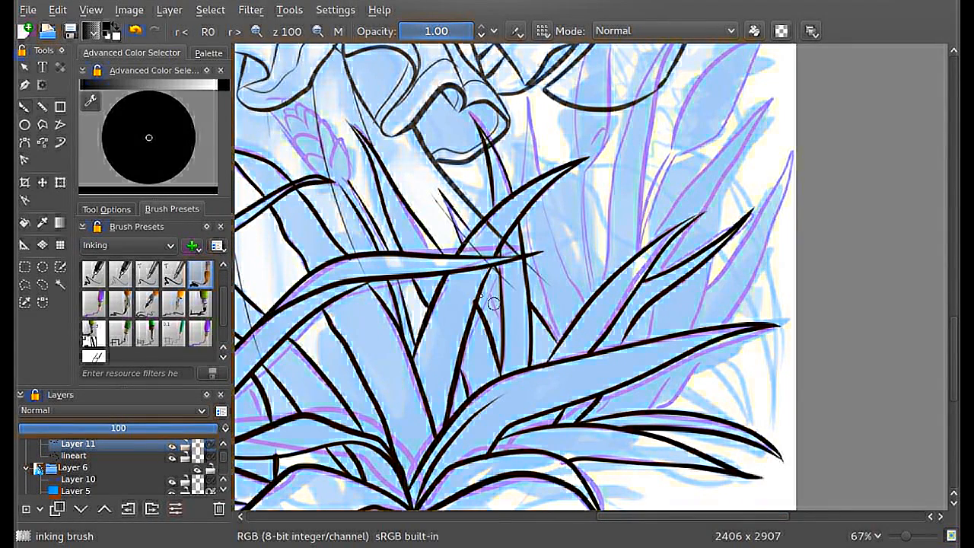
- Ink the slender upper blades on the outer side of the grass clump beneath the birdcage, following the purple sketch
left_click(339, 32)
mouse_move(616, 343)
left_mouse_down()
mouse_move(655, 222)
mouse_move(655, 102)
mouse_move(638, 206)
mouse_move(597, 303)
left_mouse_up()
scroll(148, 308, "up", 1)
left_click_drag(533, 331, 493, 222)
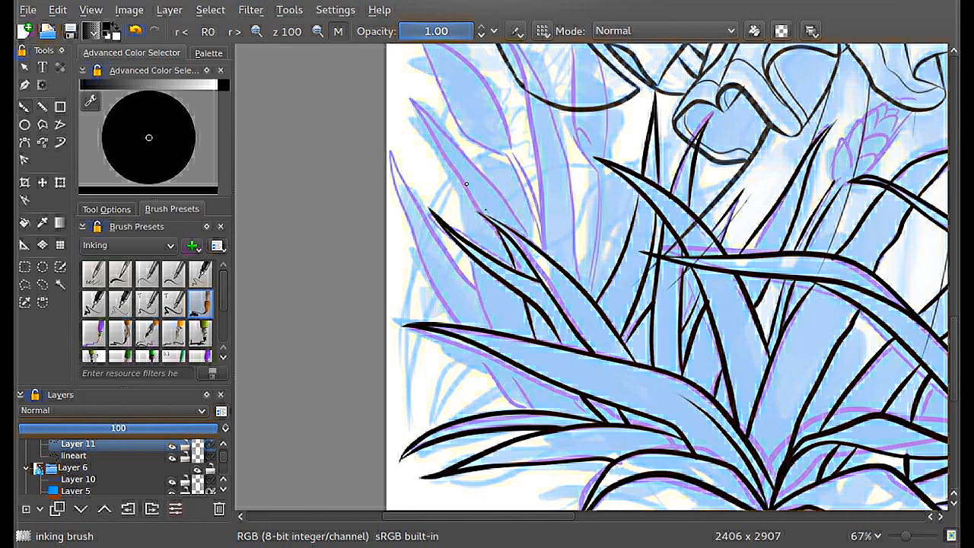
mouse_move(415, 134)
left_mouse_down()
mouse_move(469, 229)
mouse_move(494, 331)
left_mouse_up()
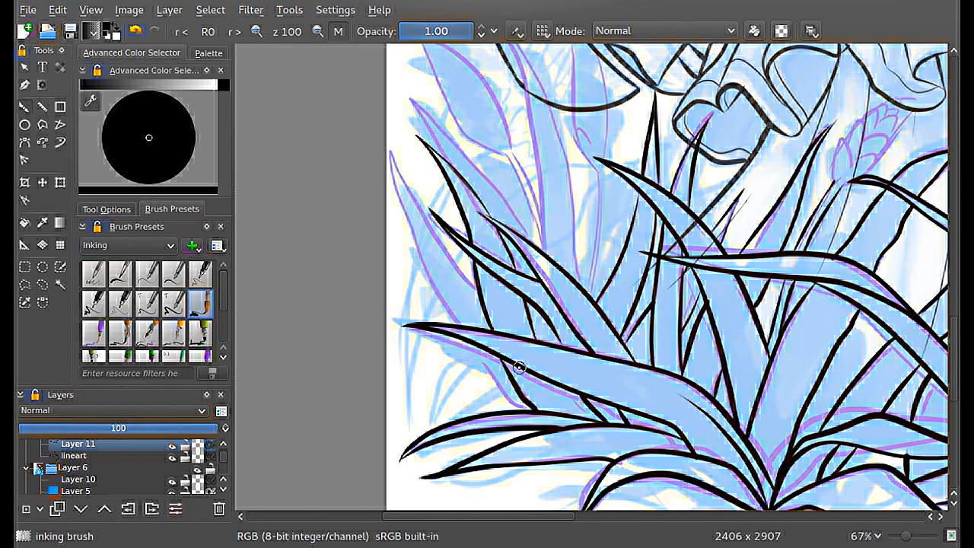
- Ink both edges of the tall narrow blade that overlaps the curved ribbon below the birdcage
left_click(317, 32)
left_click(317, 33)
left_click_drag(594, 516, 669, 518)
left_click_drag(951, 319, 952, 286)
left_click(287, 32)
left_click_drag(523, 517, 418, 516)
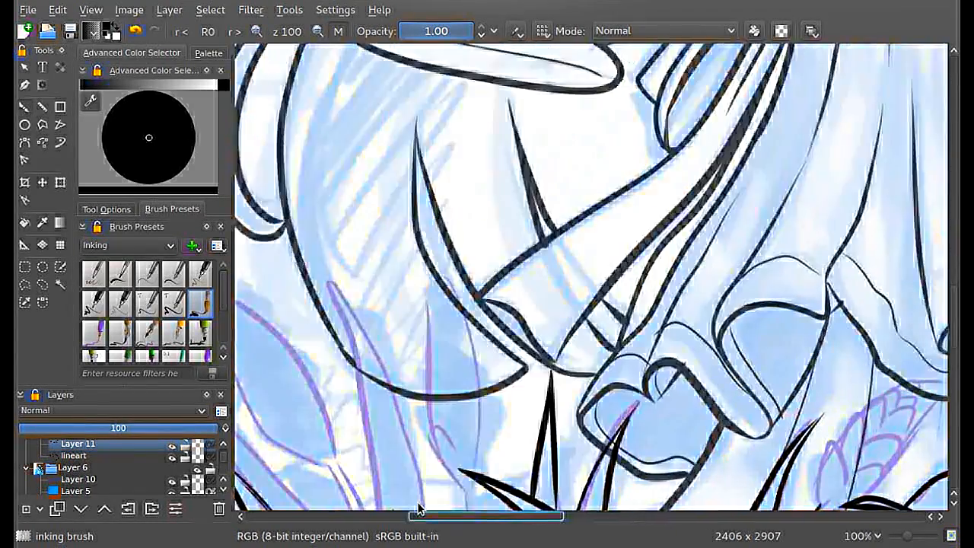
left_click_drag(952, 334, 953, 352)
left_click_drag(537, 516, 497, 518)
mouse_move(952, 338)
left_mouse_down()
mouse_move(953, 370)
mouse_move(955, 324)
left_mouse_up()
mouse_move(618, 443)
left_mouse_down()
mouse_move(589, 251)
mouse_move(499, 51)
mouse_move(572, 398)
left_mouse_up()
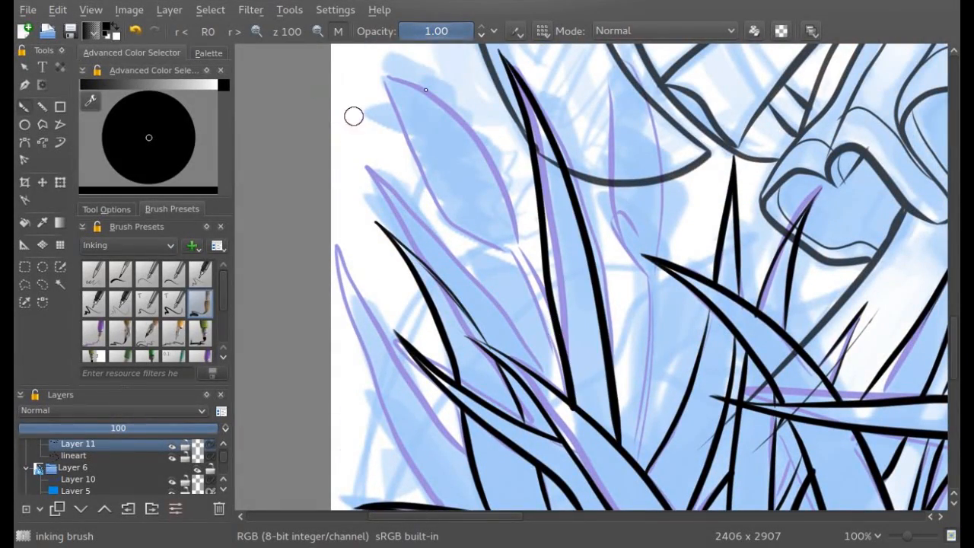
- Ink the narrow blade hanging behind the large leaf tip at the skirt's edge in the opposite clump
left_click(318, 31)
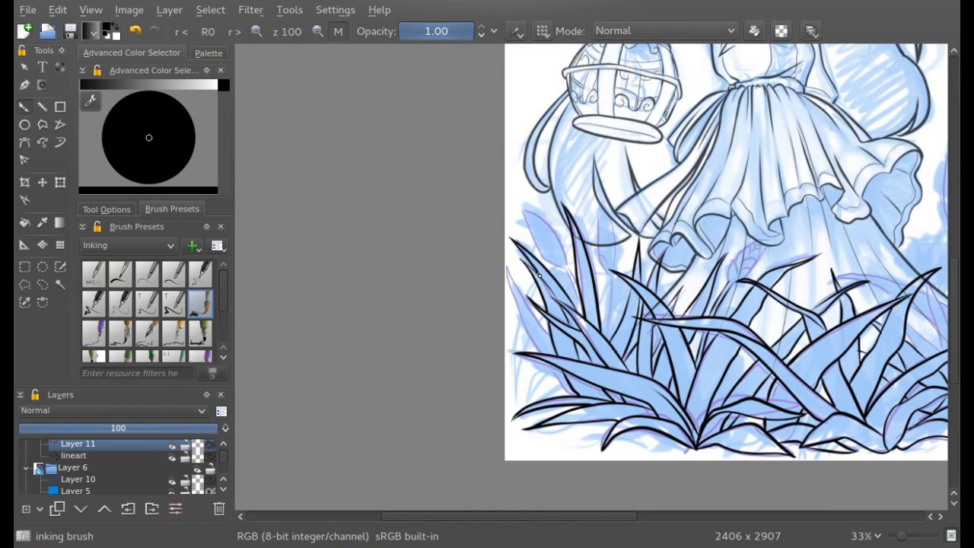
mouse_move(538, 515)
left_mouse_down()
mouse_move(604, 511)
mouse_move(657, 479)
left_mouse_up()
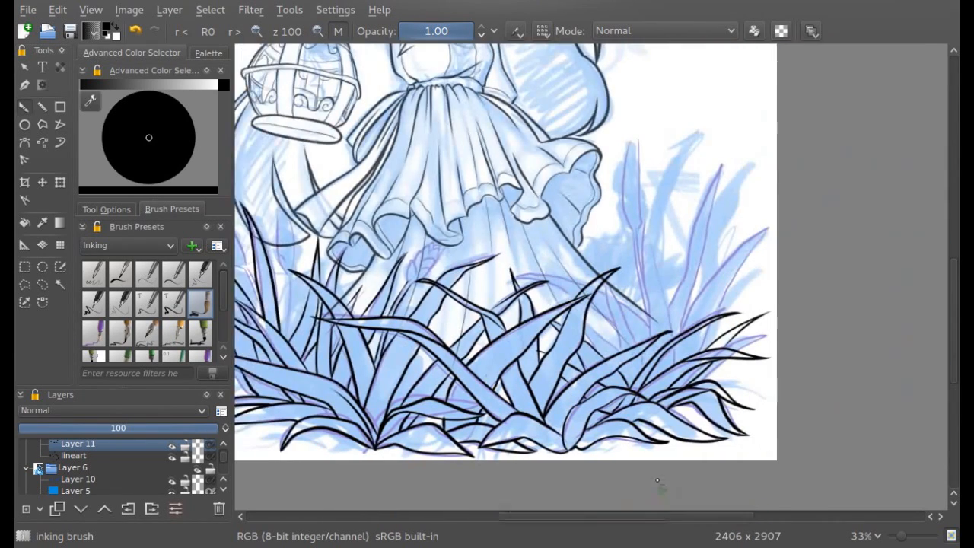
left_click(257, 32)
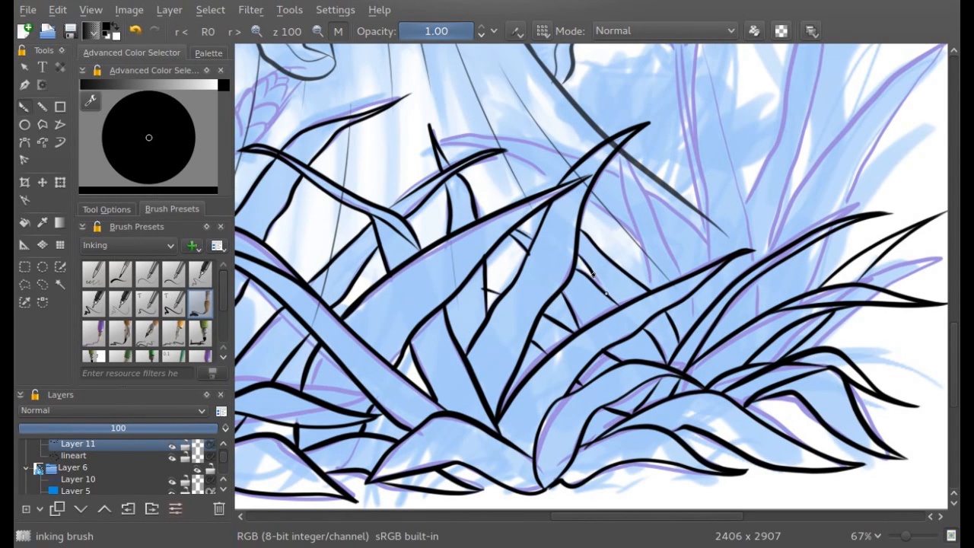
left_click_drag(651, 286, 619, 145)
left_click_drag(647, 206, 681, 276)
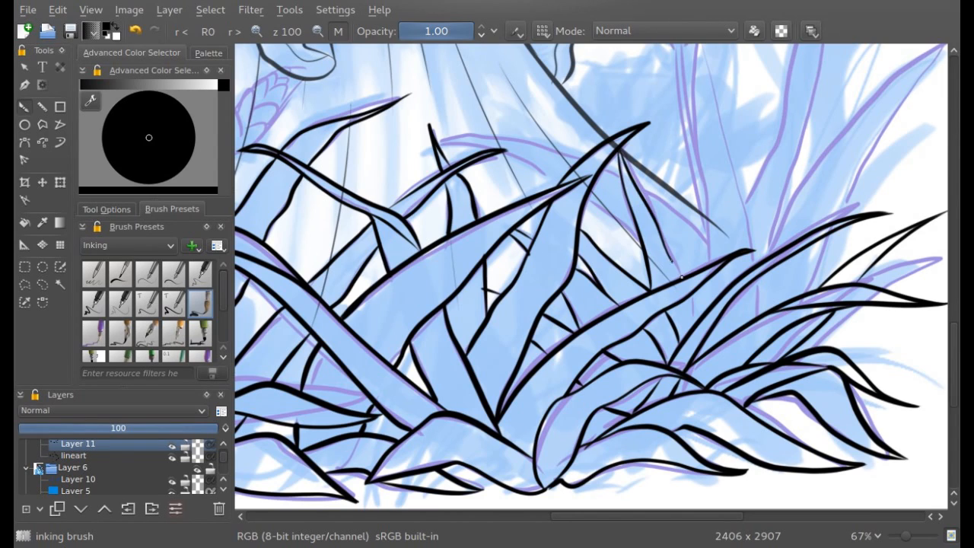
- Set the brush smoothing to Weighted Smoothing and ink the long pointed blade growing beside the skirt ruffle
scroll(696, 254, "up", 3)
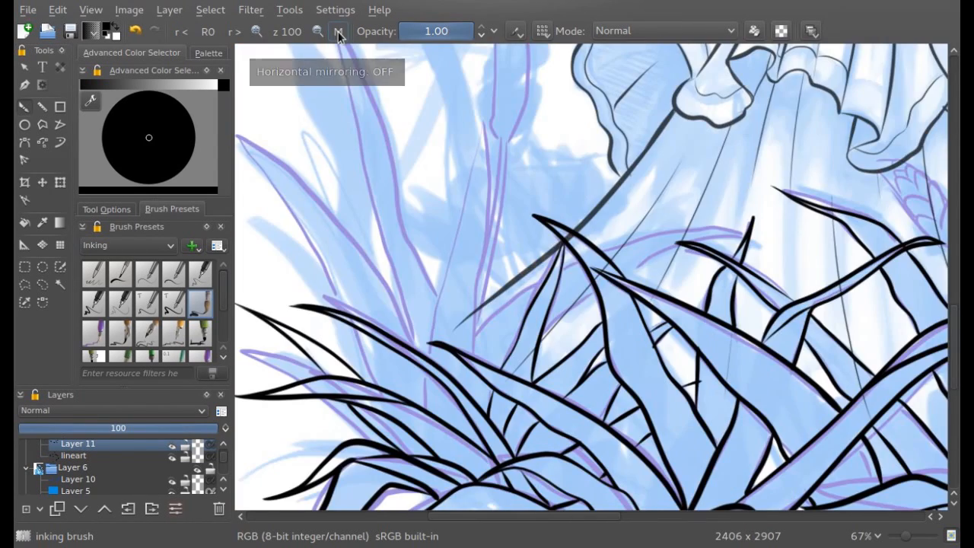
left_click(185, 33)
left_click(185, 34)
left_click(185, 34)
left_click_drag(655, 517, 665, 516)
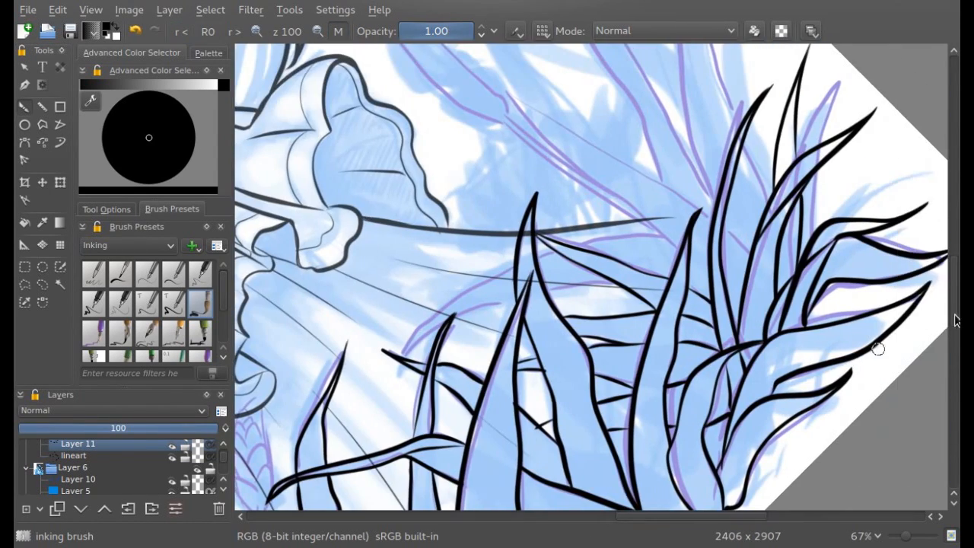
left_click_drag(955, 317, 955, 296)
mouse_move(677, 390)
left_mouse_down()
mouse_move(540, 276)
mouse_move(475, 206)
mouse_move(531, 252)
mouse_move(701, 351)
left_mouse_up()
left_click(106, 209)
left_click(153, 245)
left_click(126, 280)
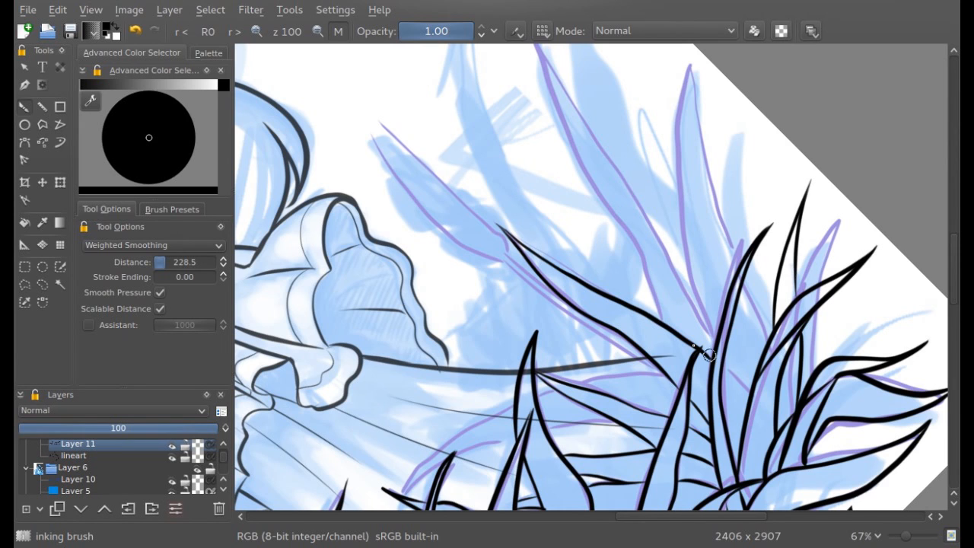
- Ink the two tall outer blades of the grass clump beside the skirt ruffle over their purple sketch lines
left_click(338, 32)
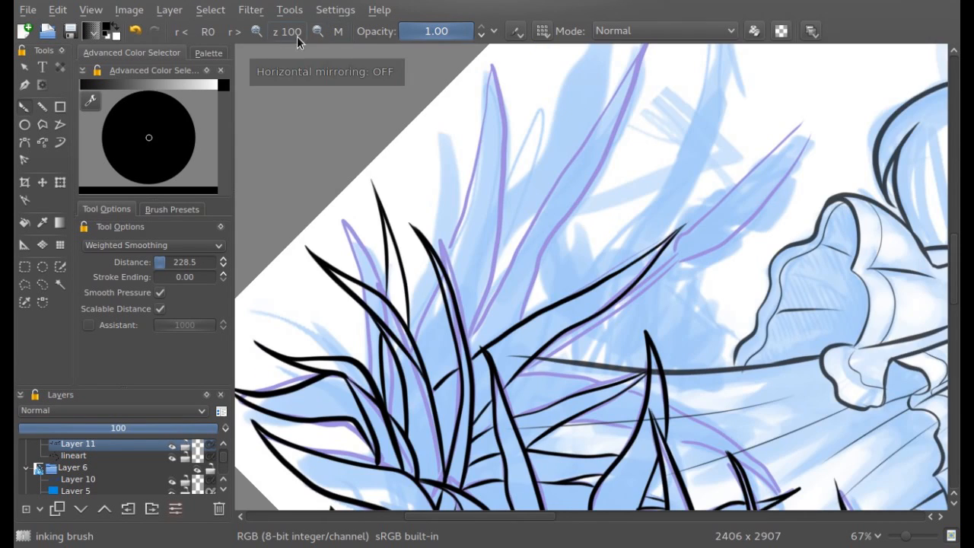
left_click(185, 34)
left_click(185, 34)
left_click(185, 34)
left_click(185, 33)
left_click_drag(954, 346, 955, 356)
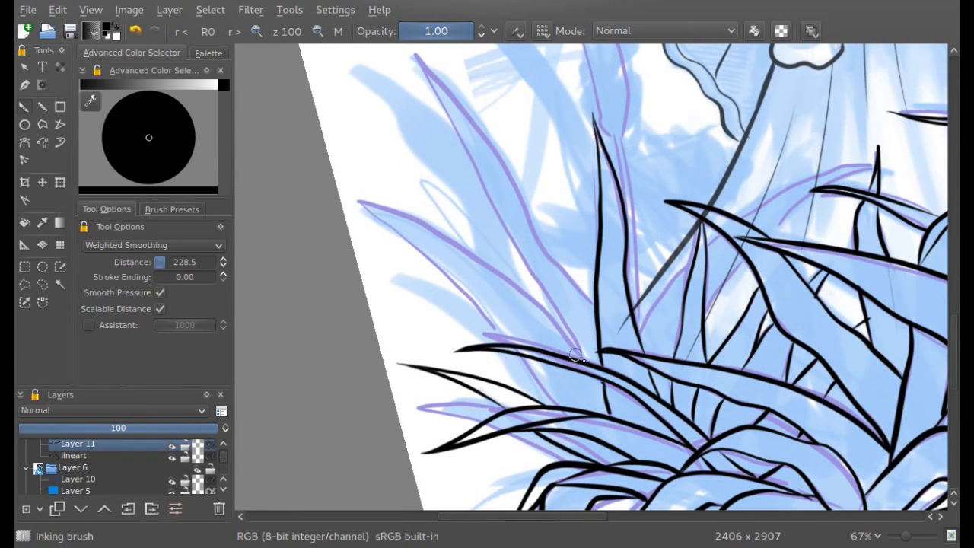
mouse_move(349, 202)
left_mouse_down()
mouse_move(426, 255)
mouse_move(502, 337)
left_mouse_up()
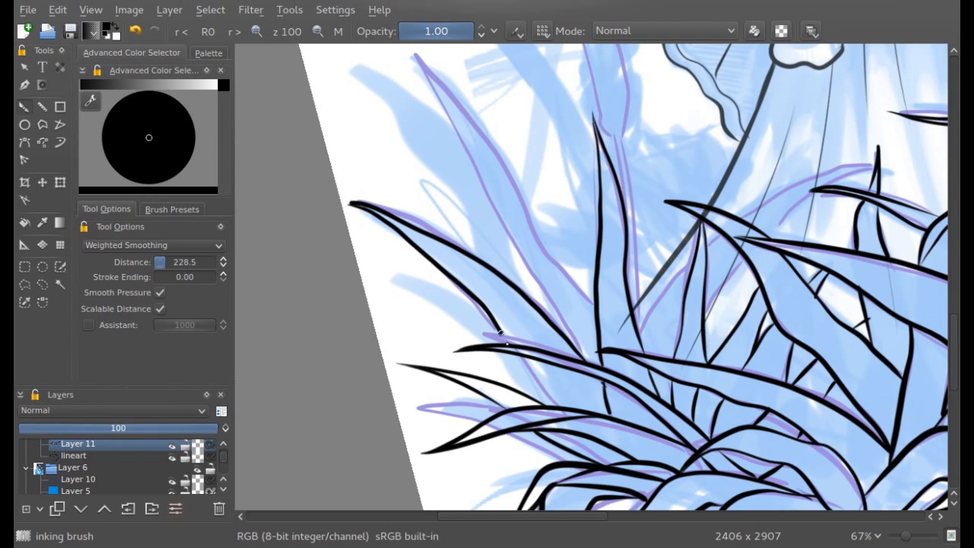
mouse_move(578, 349)
left_mouse_down()
mouse_move(475, 168)
mouse_move(391, 47)
mouse_move(468, 114)
mouse_move(595, 308)
left_mouse_up()
mouse_move(954, 345)
left_mouse_down()
mouse_move(955, 317)
mouse_move(935, 364)
mouse_move(932, 352)
left_mouse_up()
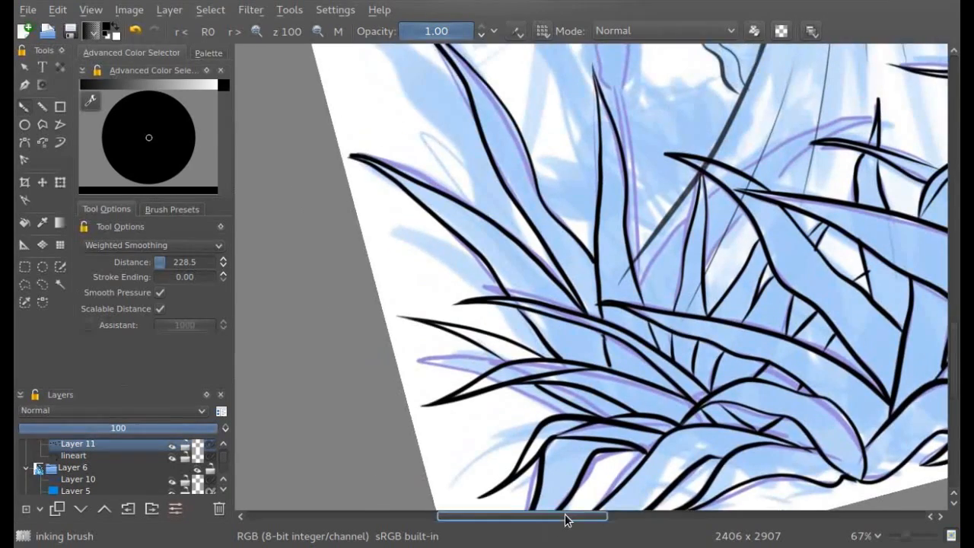
- Switch the smoothing to Stabilizer, ink the thin stem of the seed head beside the ruffle, and undo the last stroke
left_click_drag(565, 520, 588, 520)
left_click(153, 245)
left_click(137, 290)
scroll(538, 395, "up", 3)
left_click_drag(539, 435, 525, 232)
key("ctrl+z")
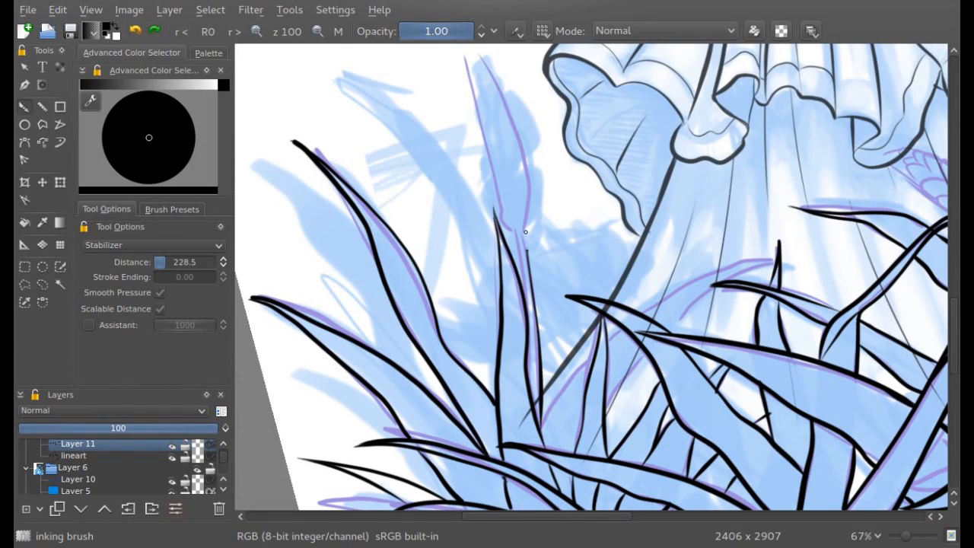
- Ink the thin double-line stem of the sketched bud in the clump beneath the birdcage
left_click_drag(525, 517, 658, 521)
left_click(338, 31)
key("4")
key("4")
key("4")
key("4")
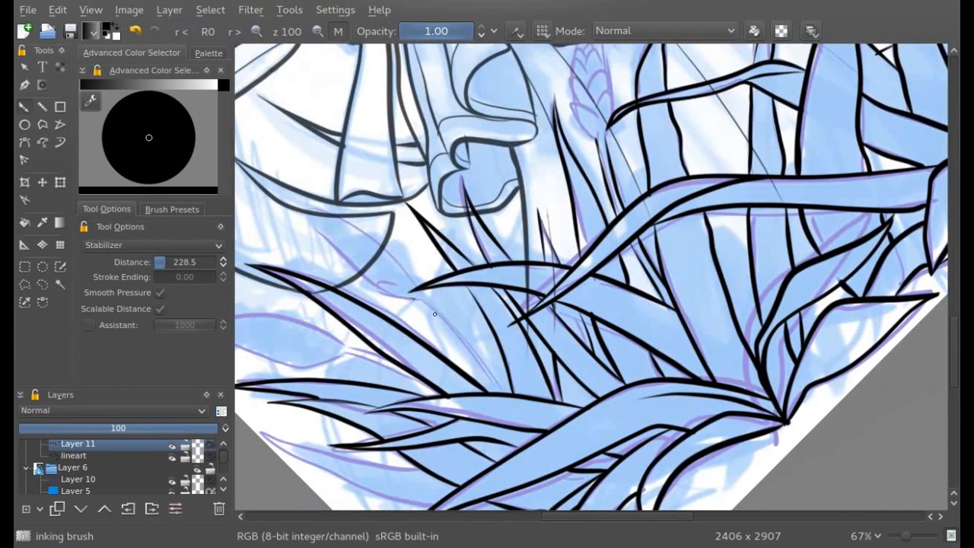
left_click_drag(414, 299, 499, 394)
left_click_drag(482, 353, 421, 294)
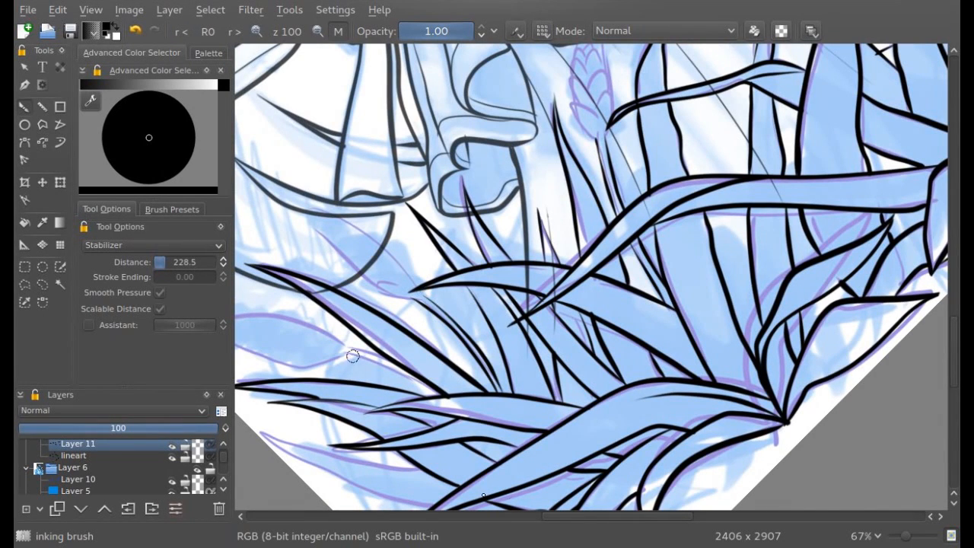
- Ink the short visible stem beneath the outermost sketched bud, next to the tall blade
left_click(214, 36)
left_click_drag(359, 155, 397, 236)
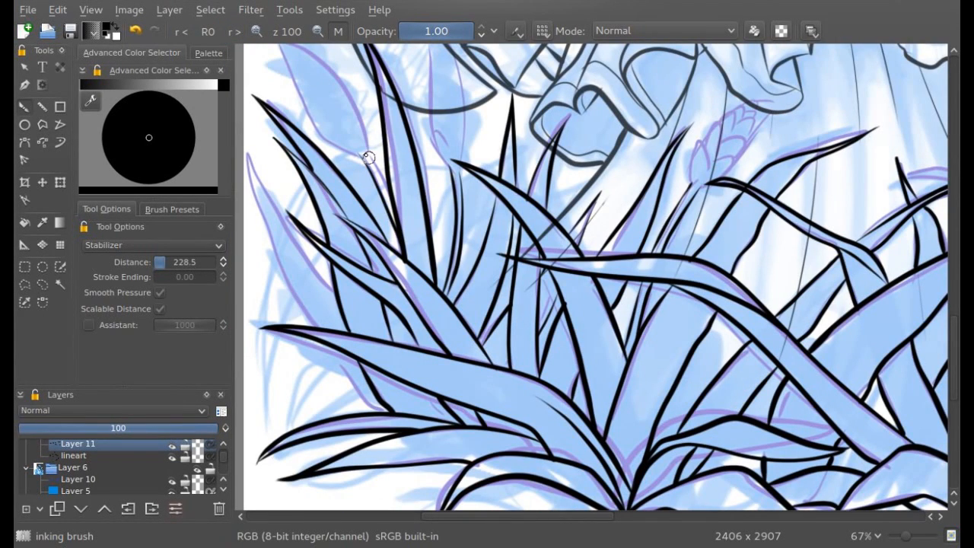
left_click_drag(384, 191, 394, 213)
- Set the brush to No Smoothing and ink the lower grains of the wheat-like ear in front of the skirt
left_click(109, 242)
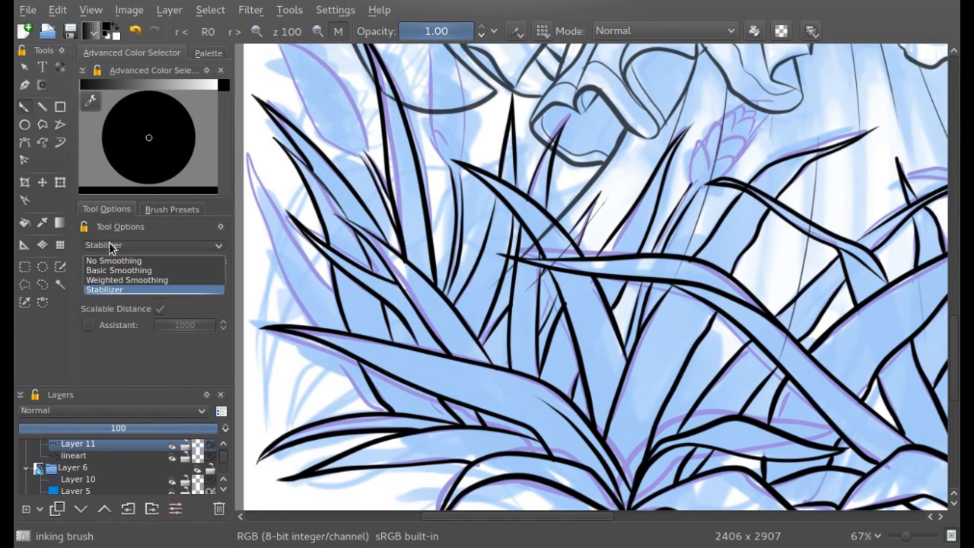
left_click(97, 254)
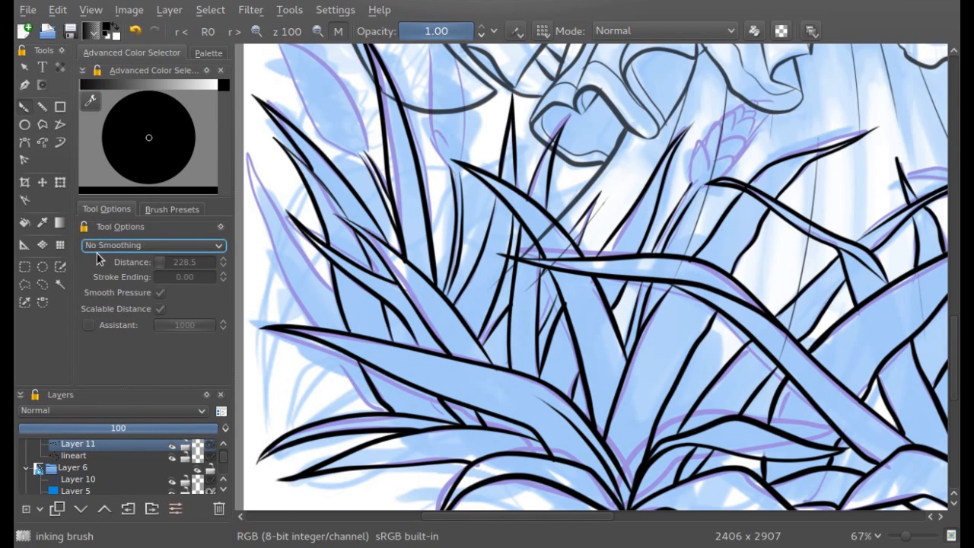
left_click(294, 35)
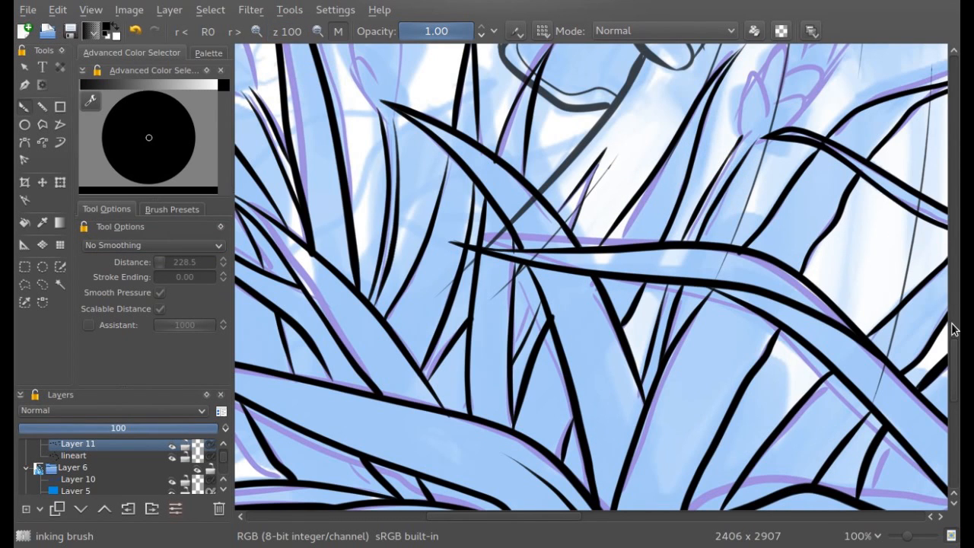
scroll(944, 312, "up", 5)
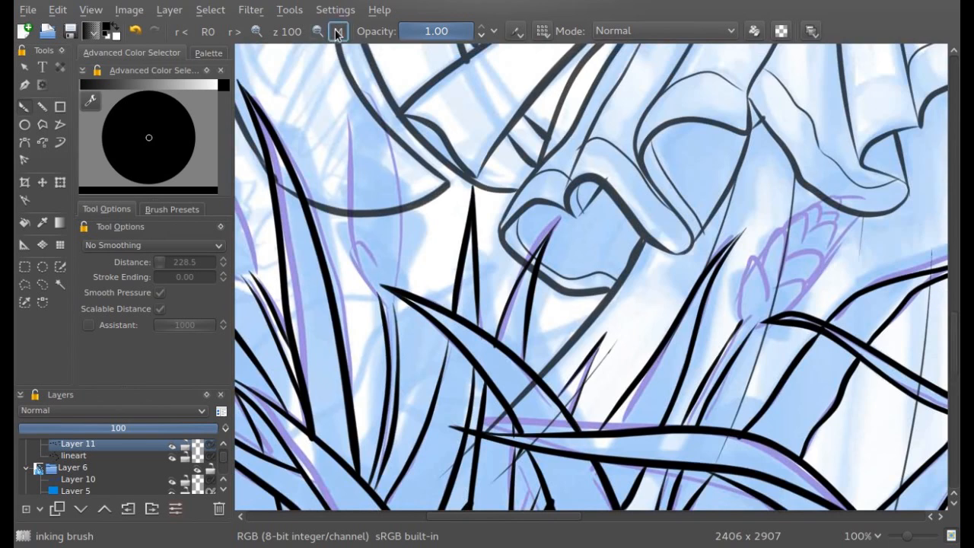
left_click(338, 31)
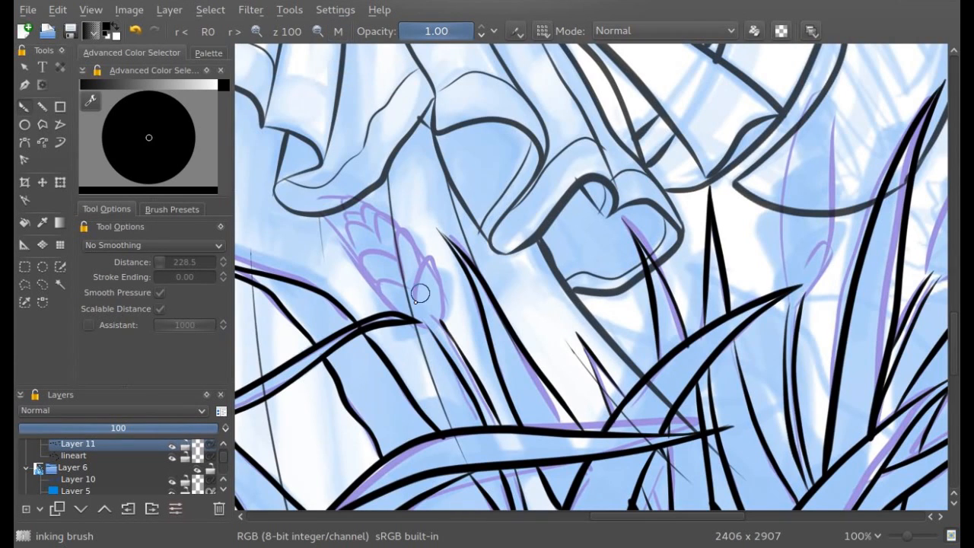
mouse_move(421, 313)
left_mouse_down()
mouse_move(410, 272)
mouse_move(416, 289)
mouse_move(426, 248)
mouse_move(422, 260)
mouse_move(426, 250)
mouse_move(443, 292)
mouse_move(439, 321)
mouse_move(444, 305)
mouse_move(394, 280)
left_mouse_up()
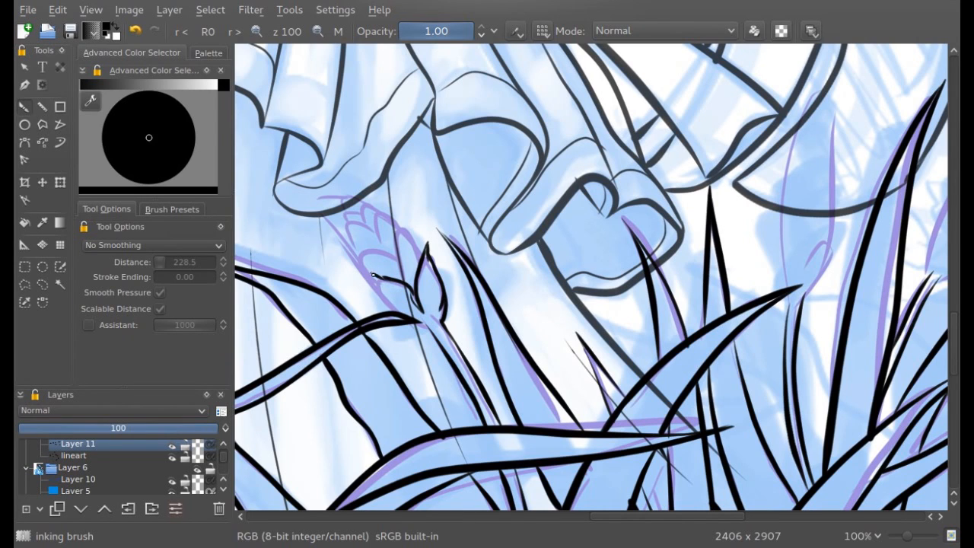
left_click_drag(374, 276, 384, 297)
left_click_drag(406, 320, 425, 327)
mouse_move(416, 248)
left_mouse_down()
mouse_move(402, 225)
mouse_move(403, 243)
mouse_move(398, 218)
mouse_move(398, 271)
left_mouse_up()
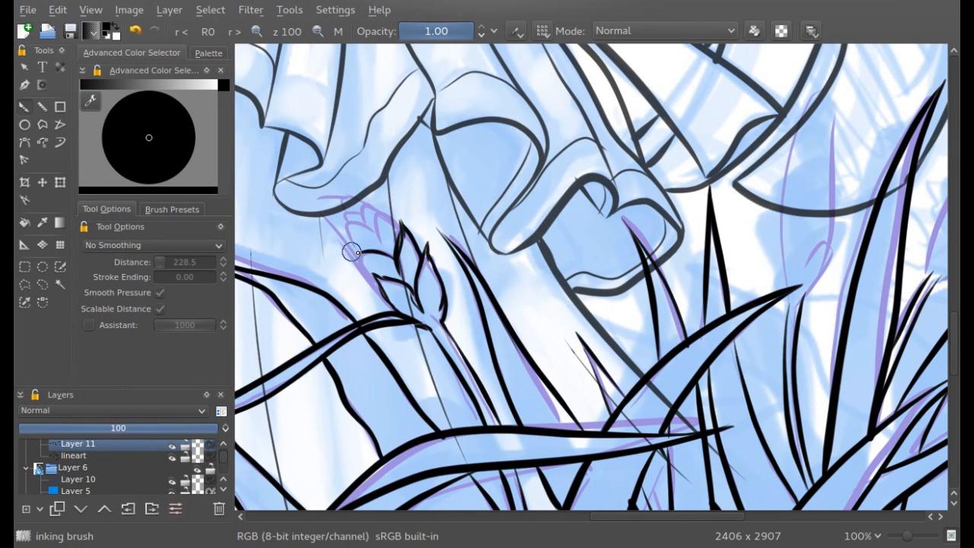
- Ink the remaining upper grains and the tip of the wheat-like ear just below the skirt hem
left_click_drag(355, 256, 381, 287)
left_click_drag(378, 252, 384, 219)
mouse_move(334, 223)
left_mouse_down()
mouse_move(359, 229)
mouse_move(329, 225)
mouse_move(361, 253)
mouse_move(322, 197)
mouse_move(359, 224)
mouse_move(343, 201)
left_mouse_up()
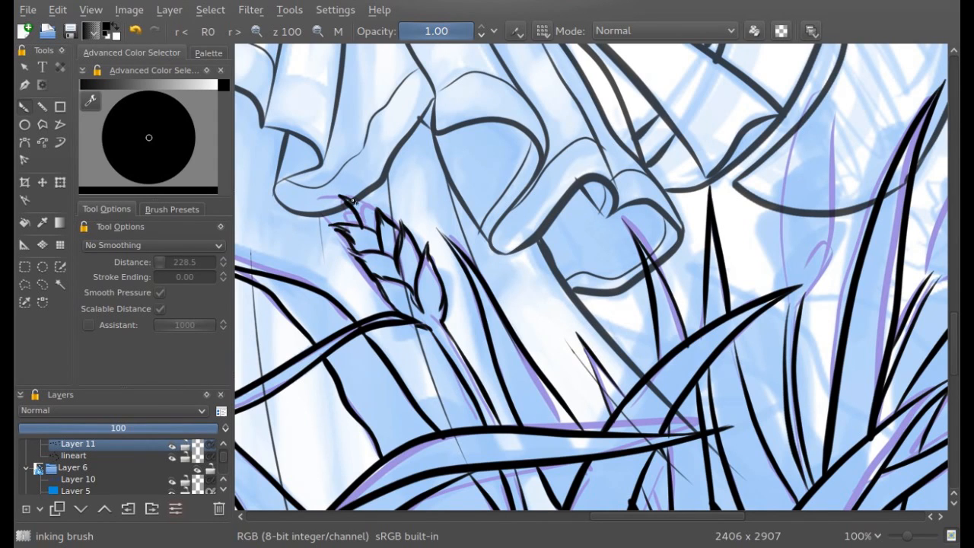
mouse_move(355, 216)
left_mouse_down()
mouse_move(320, 208)
mouse_move(331, 223)
mouse_move(332, 197)
left_mouse_up()
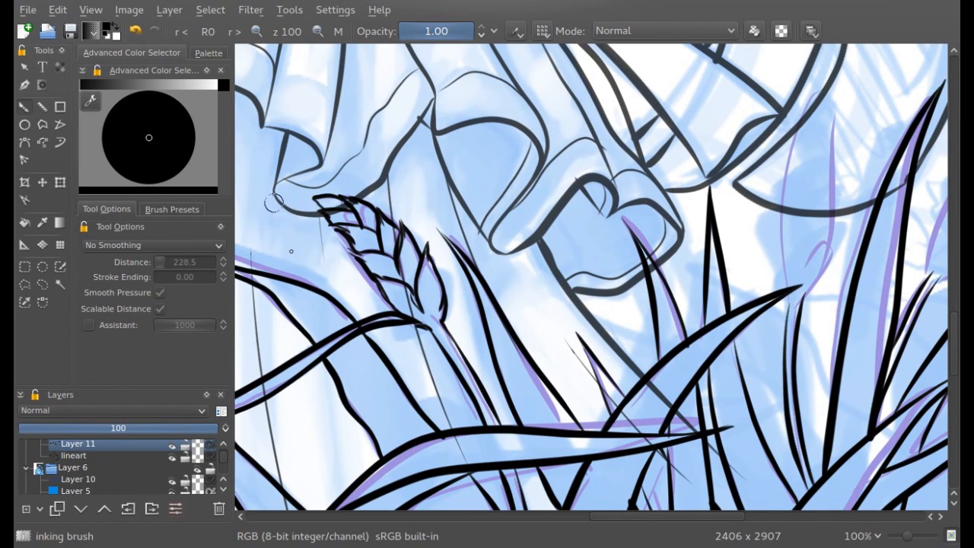
- Ink the base and lower grain pairs of the upright ear beside the skirt ruffle, joining them to its stem
mouse_move(568, 518)
left_mouse_down()
mouse_move(517, 524)
mouse_move(630, 535)
mouse_move(411, 522)
left_mouse_up()
scroll(593, 342, "up", 5)
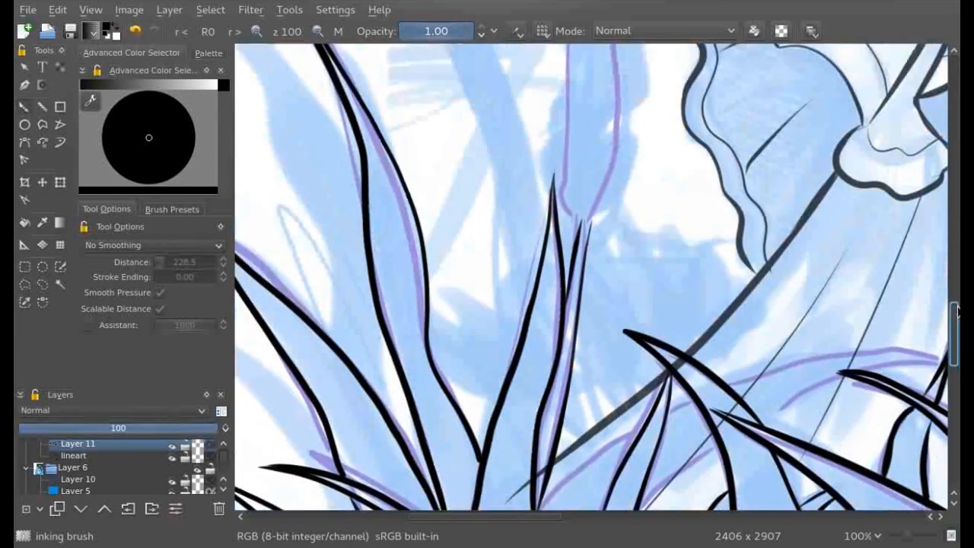
mouse_move(593, 342)
left_mouse_down()
mouse_move(618, 262)
mouse_move(581, 318)
mouse_move(584, 283)
mouse_move(585, 298)
mouse_move(564, 252)
mouse_move(563, 327)
left_mouse_up()
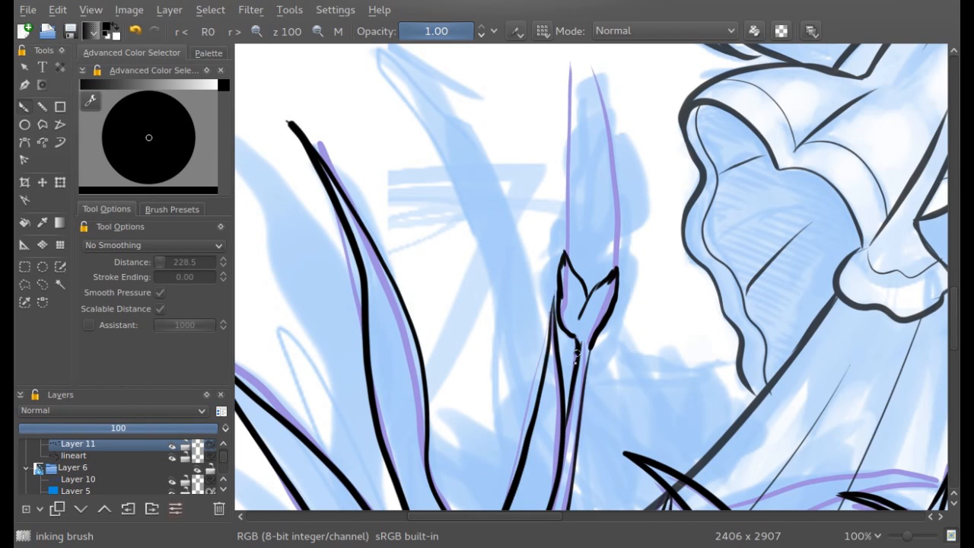
left_click_drag(609, 222, 611, 274)
left_click_drag(567, 209, 568, 230)
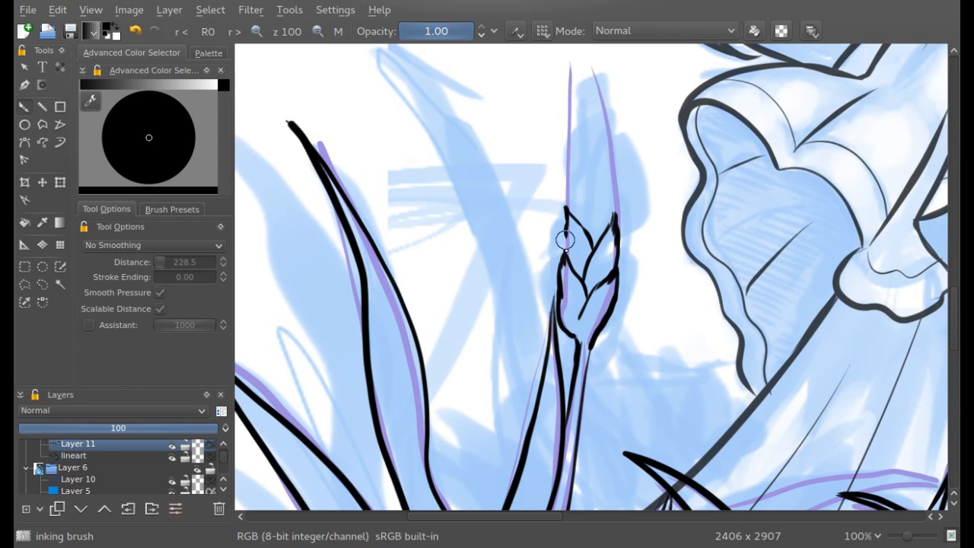
- Ink the upper grains of the upright ear beside the ruffle, tapering them to a pointed tip
mouse_move(566, 214)
left_mouse_down()
mouse_move(566, 231)
mouse_move(606, 172)
mouse_move(586, 221)
left_mouse_up()
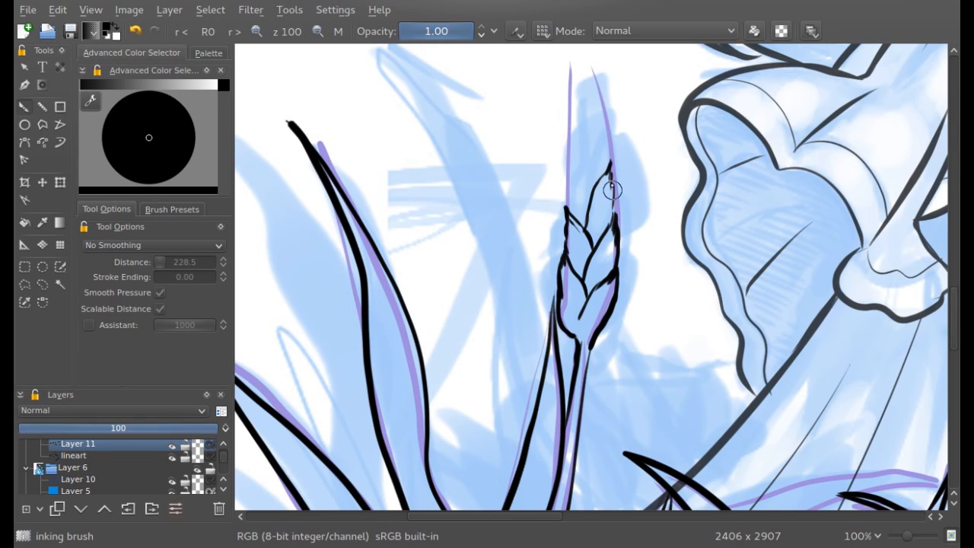
mouse_move(591, 200)
left_mouse_down()
mouse_move(570, 168)
mouse_move(578, 177)
mouse_move(601, 114)
left_mouse_up()
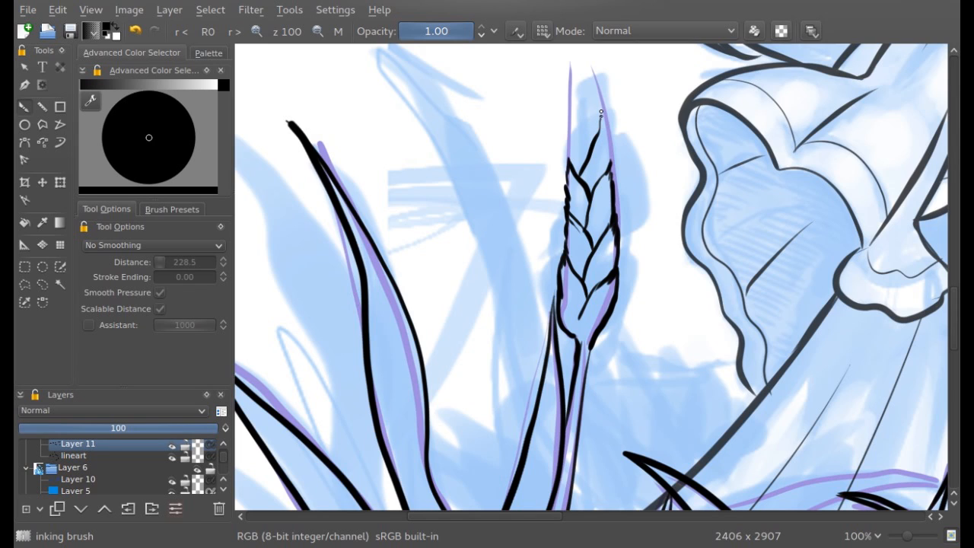
mouse_move(594, 147)
left_mouse_down()
mouse_move(580, 116)
mouse_move(595, 96)
mouse_move(578, 119)
left_mouse_up()
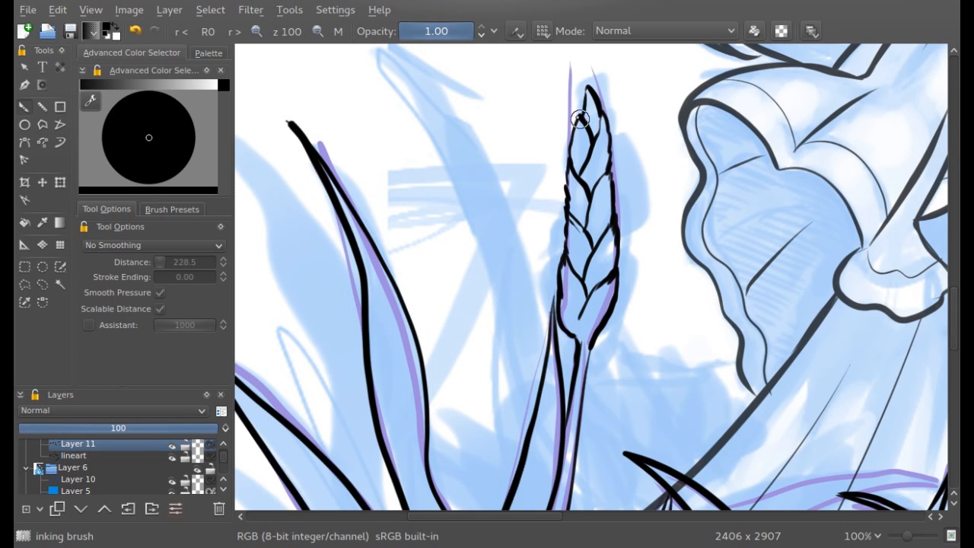
- Mirror the canvas view and ink the grains of the tilted wheat-like ear at the outer edge of the grass, from base to tip
left_click_drag(506, 516, 772, 516)
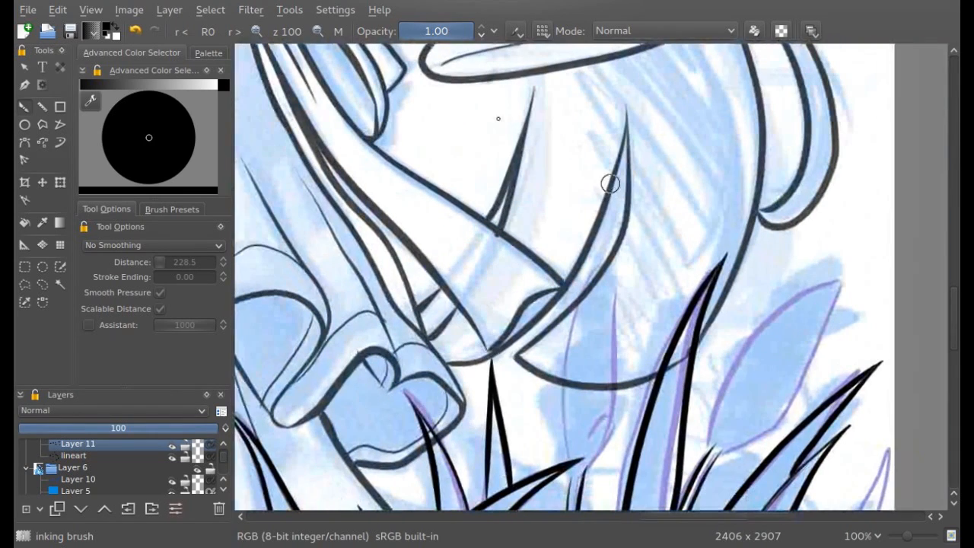
left_click(339, 30)
left_click_drag(953, 308, 952, 330)
left_click_drag(468, 301, 455, 248)
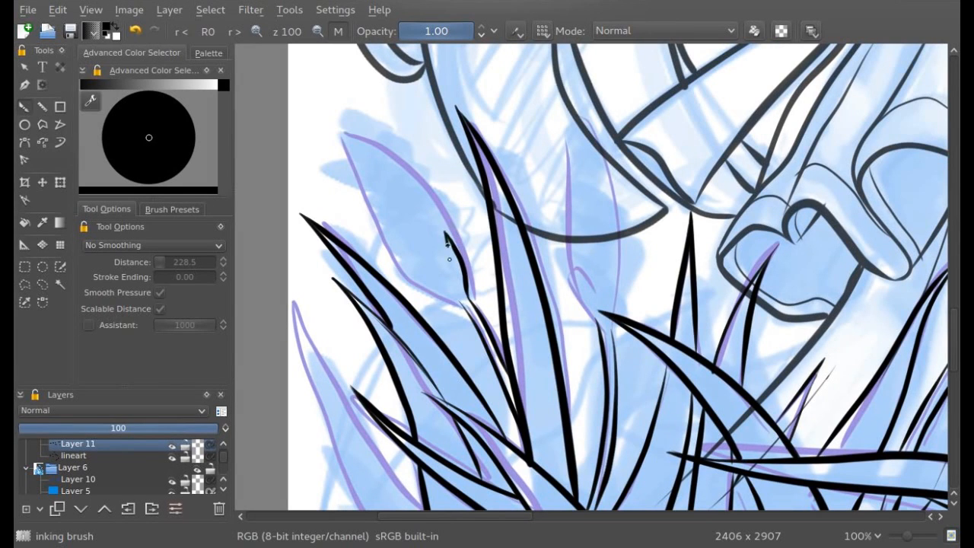
mouse_move(445, 236)
left_mouse_down()
mouse_move(443, 279)
mouse_move(422, 286)
mouse_move(411, 272)
mouse_move(423, 254)
left_mouse_up()
left_click_drag(419, 213, 443, 238)
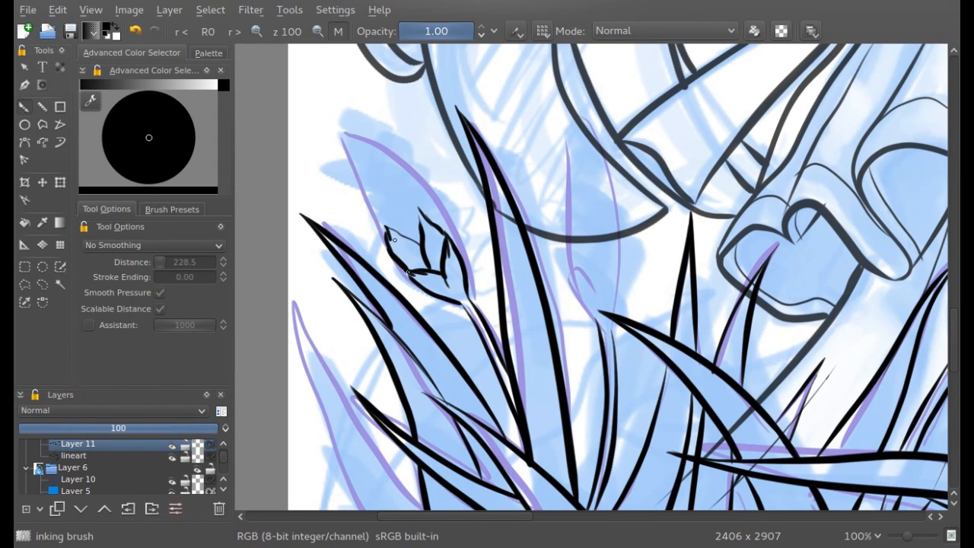
left_click_drag(400, 236, 395, 207)
mouse_move(374, 216)
left_mouse_down()
mouse_move(387, 183)
mouse_move(389, 196)
mouse_move(378, 171)
mouse_move(389, 189)
mouse_move(371, 159)
mouse_move(374, 195)
mouse_move(355, 148)
mouse_move(358, 187)
left_mouse_up()
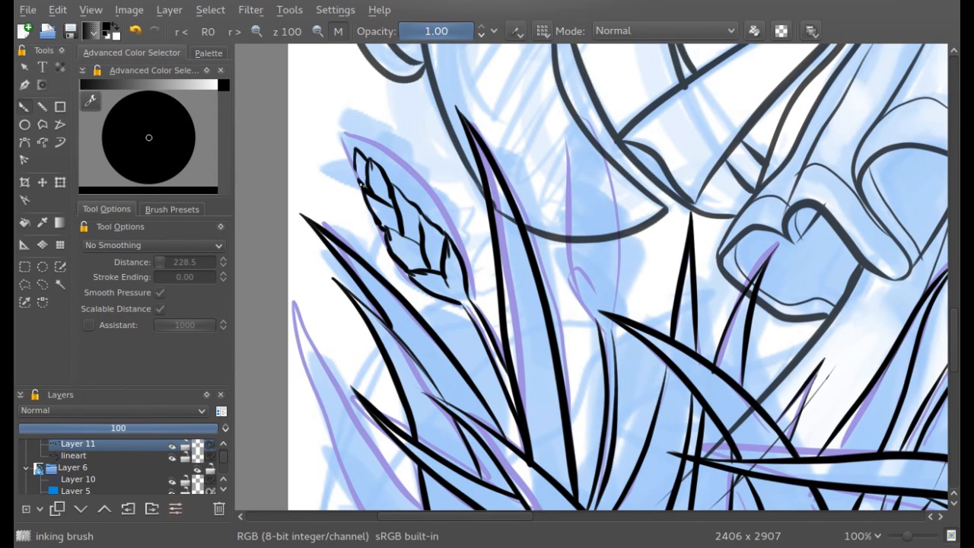
- Ink the paired grains of the neighbouring upright ear from its stem to the pointed tip
mouse_move(596, 318)
left_mouse_down()
mouse_move(574, 260)
mouse_move(593, 278)
mouse_move(611, 331)
mouse_move(616, 276)
left_mouse_up()
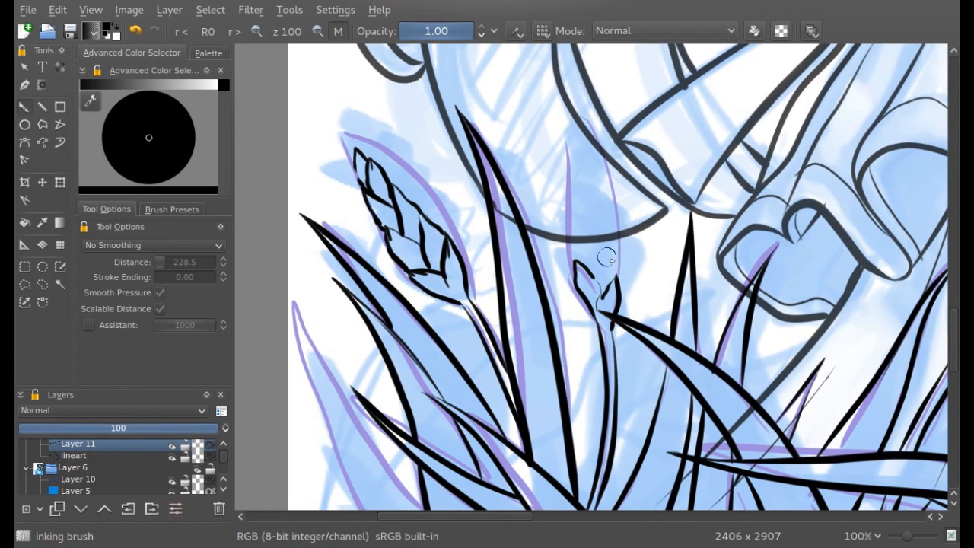
left_click_drag(618, 281, 616, 242)
mouse_move(598, 262)
left_mouse_down()
mouse_move(569, 220)
mouse_move(574, 261)
mouse_move(569, 246)
mouse_move(588, 218)
mouse_move(595, 248)
mouse_move(610, 197)
mouse_move(614, 244)
left_mouse_up()
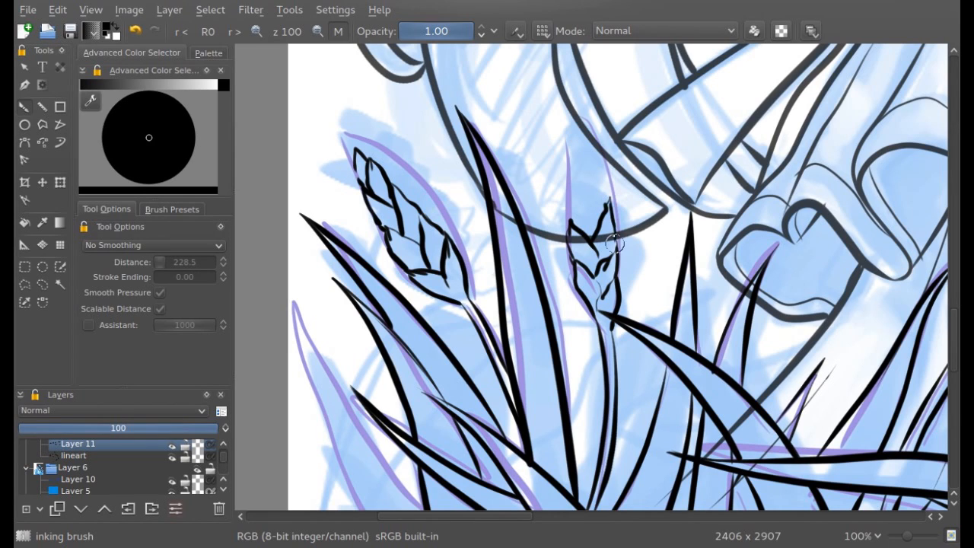
mouse_move(611, 190)
left_mouse_down()
mouse_move(605, 217)
mouse_move(586, 206)
mouse_move(598, 224)
mouse_move(578, 178)
left_mouse_up()
mouse_move(572, 213)
left_mouse_down()
mouse_move(602, 145)
mouse_move(599, 180)
mouse_move(605, 160)
mouse_move(612, 192)
left_mouse_up()
mouse_move(580, 146)
left_mouse_down()
mouse_move(592, 165)
mouse_move(566, 136)
mouse_move(571, 179)
mouse_move(575, 124)
left_mouse_up()
key("ctrl+z")
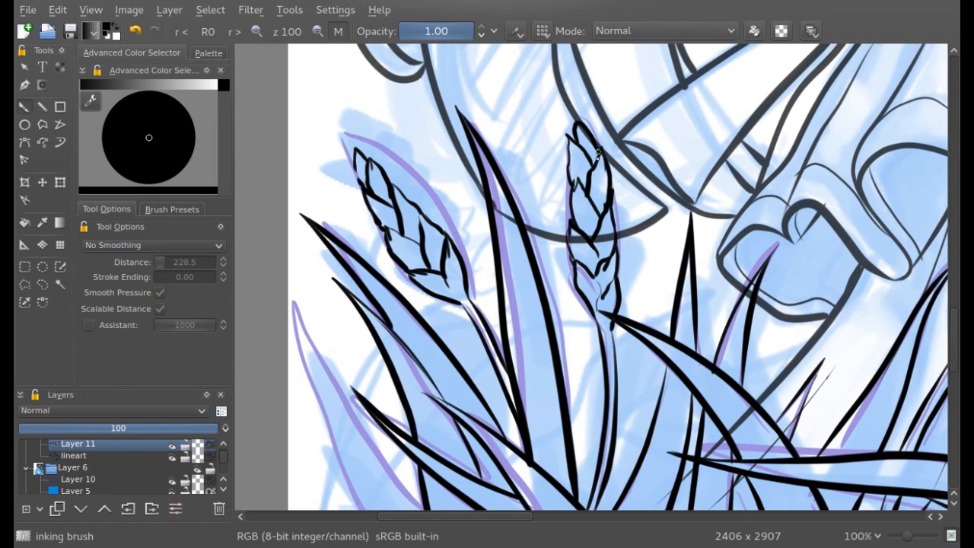
- Check the inked grass against the whole lower figure by toggling the visibility of Layer 11
left_click(315, 33)
left_click(315, 33)
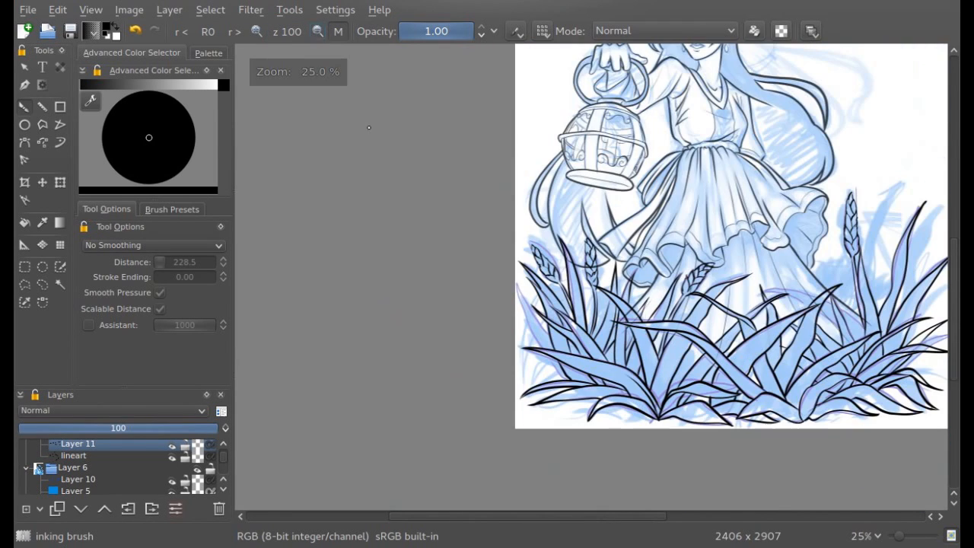
left_click_drag(583, 516, 633, 516)
left_click(170, 445)
left_click(170, 445)
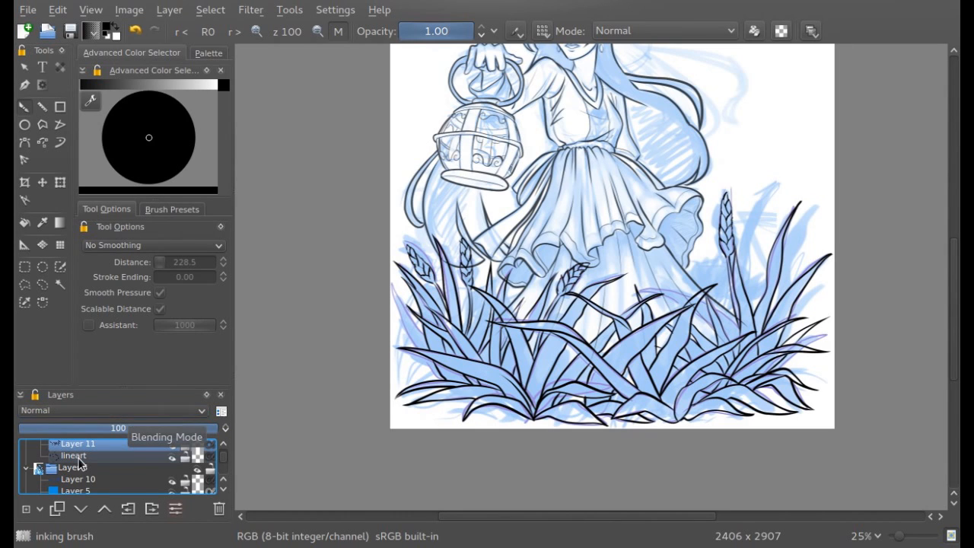
- Add a new paint layer directly above the lineart layer and fill it with bright red
left_click(114, 455)
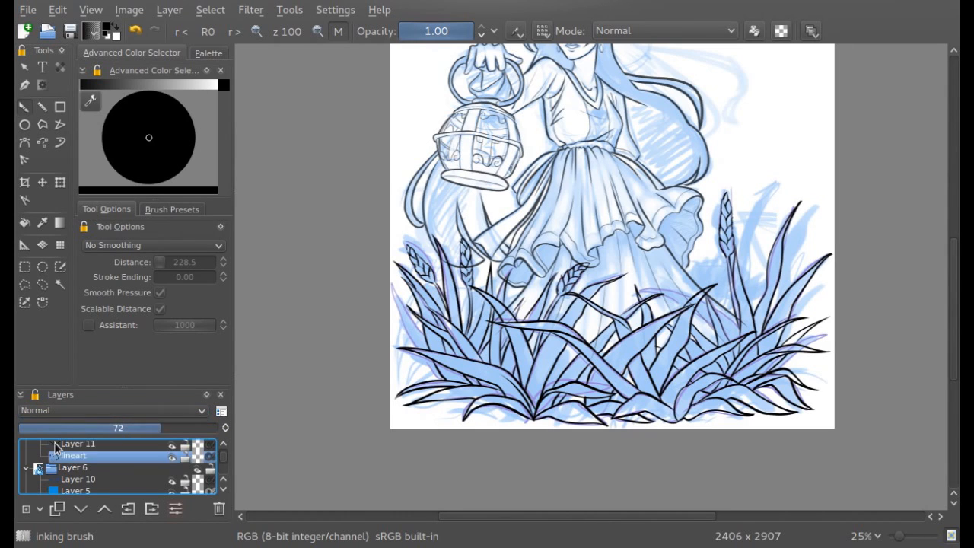
left_click(27, 510)
left_click_drag(115, 86, 155, 85)
left_click(102, 132)
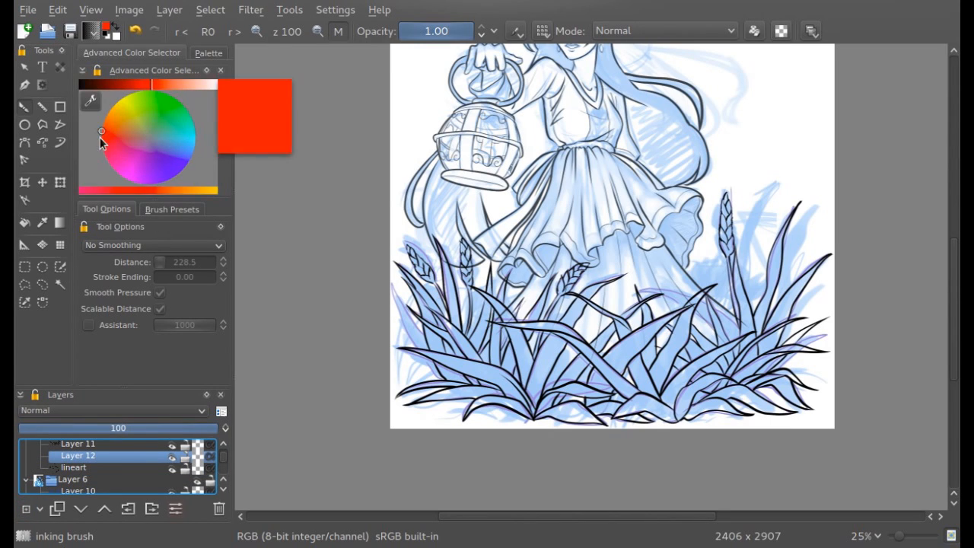
left_click(59, 10)
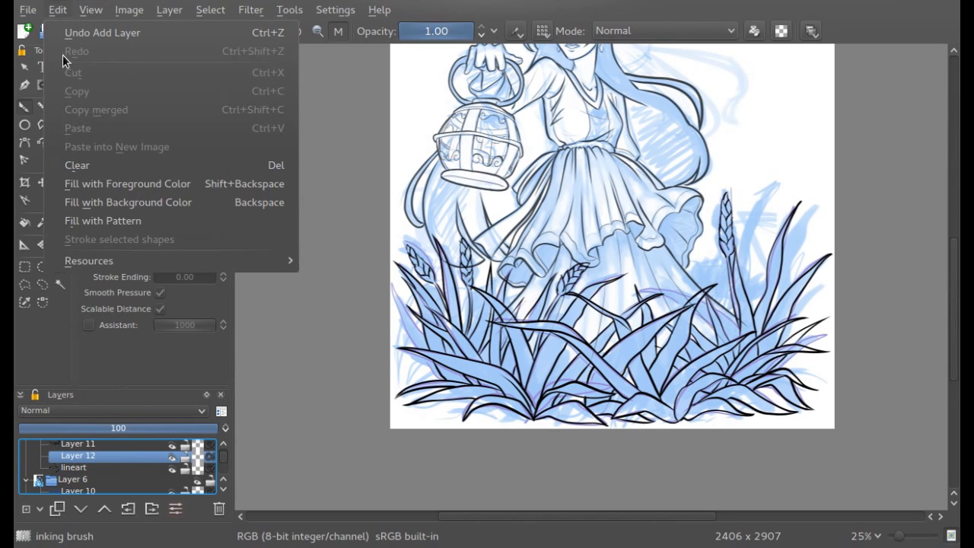
left_click(74, 183)
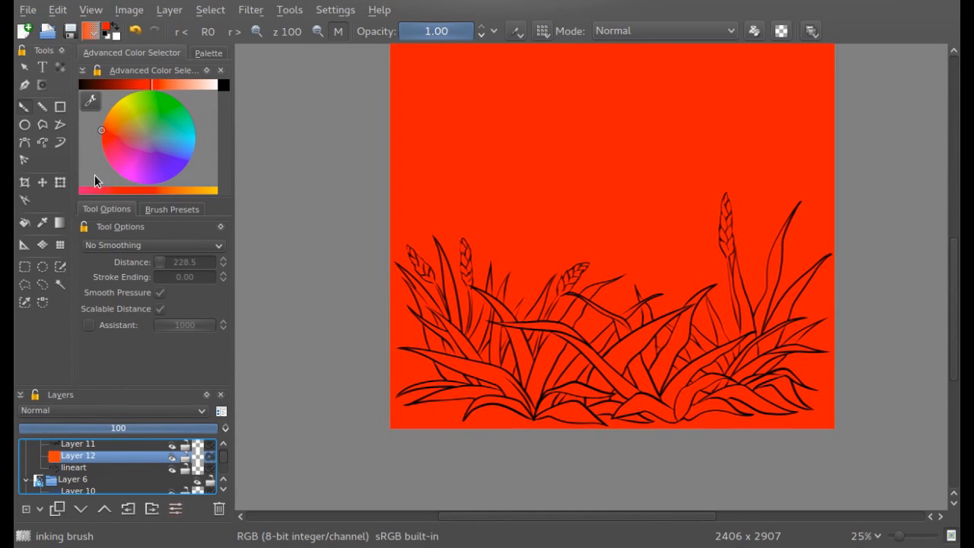
- Hide the red layer, the Layer 6 group and the lineart layer, and raise the lineart opacity to 100
left_click(184, 455)
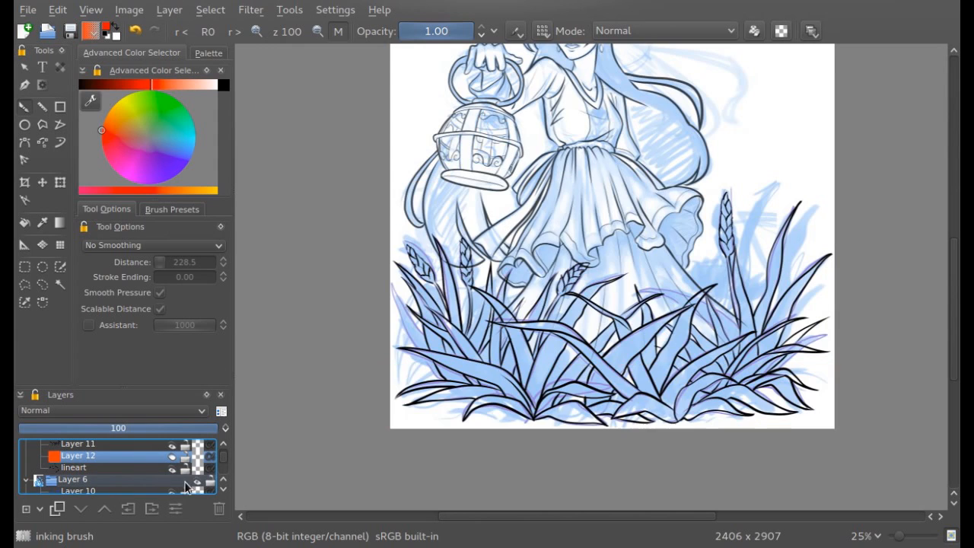
left_click(194, 483)
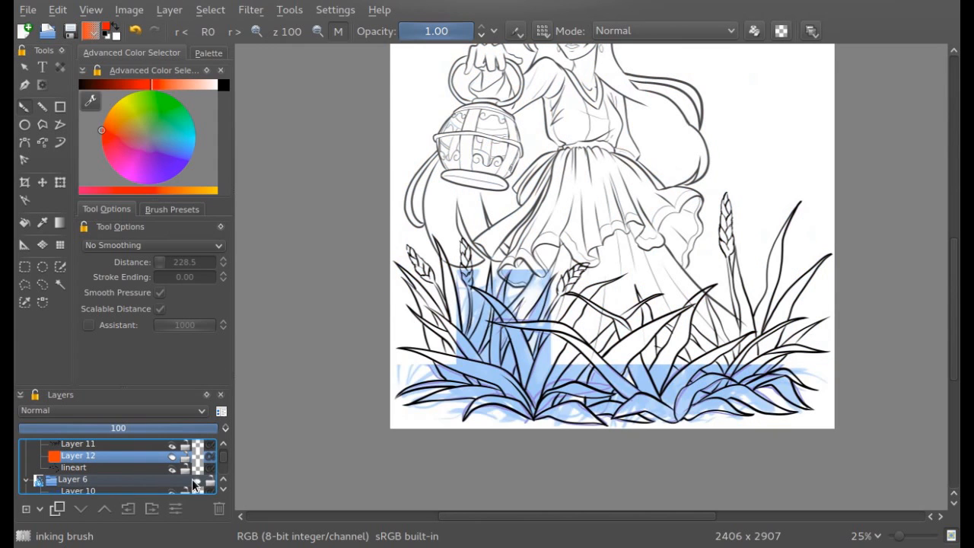
left_click(142, 468)
left_click_drag(166, 428, 236, 409)
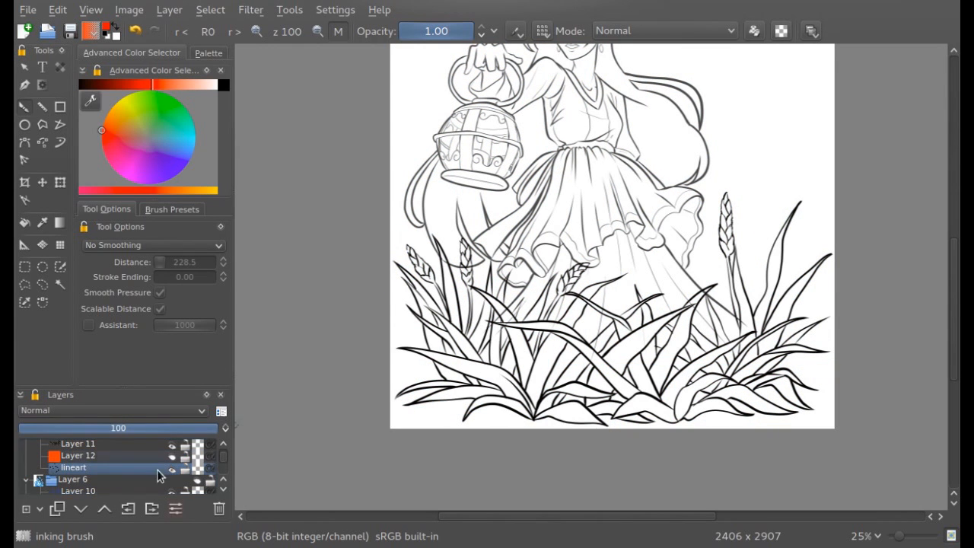
left_click(121, 443)
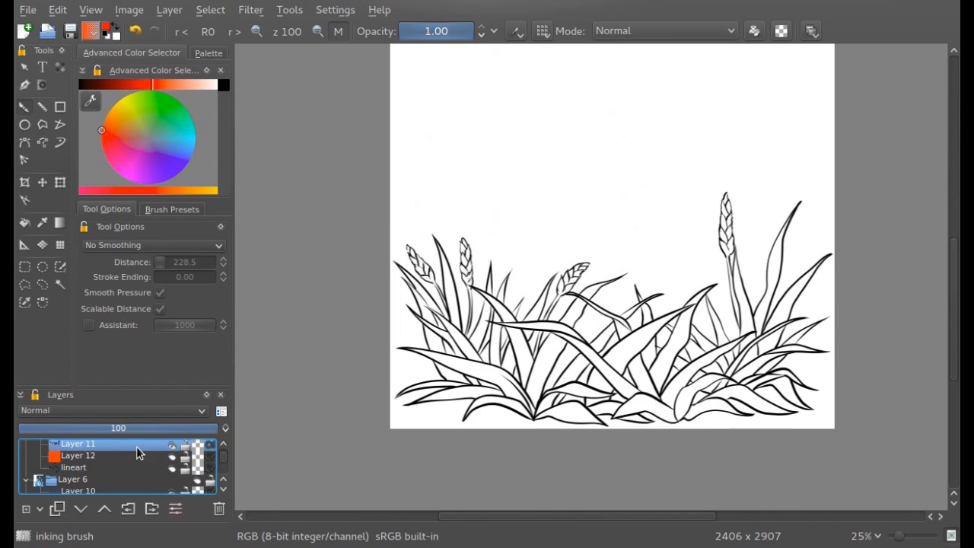
- Select the white background around the grass and the empty gaps between blades with Contiguous Area Selection at fuzziness 20
left_click(60, 285)
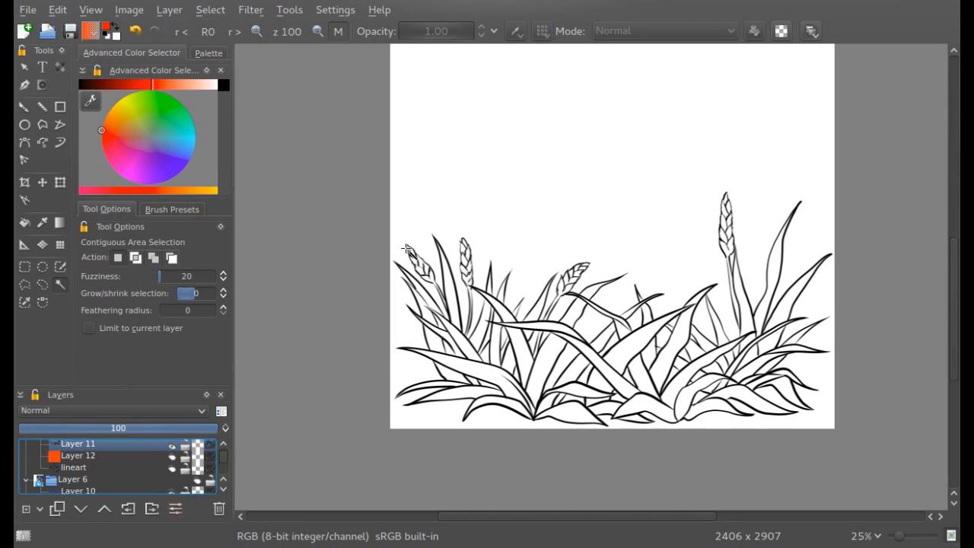
left_click(433, 214)
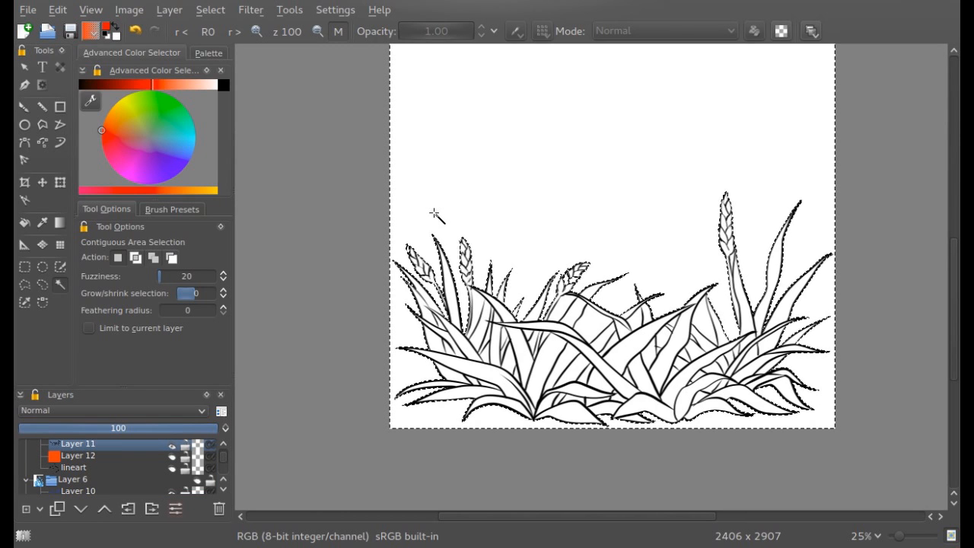
left_click(594, 329)
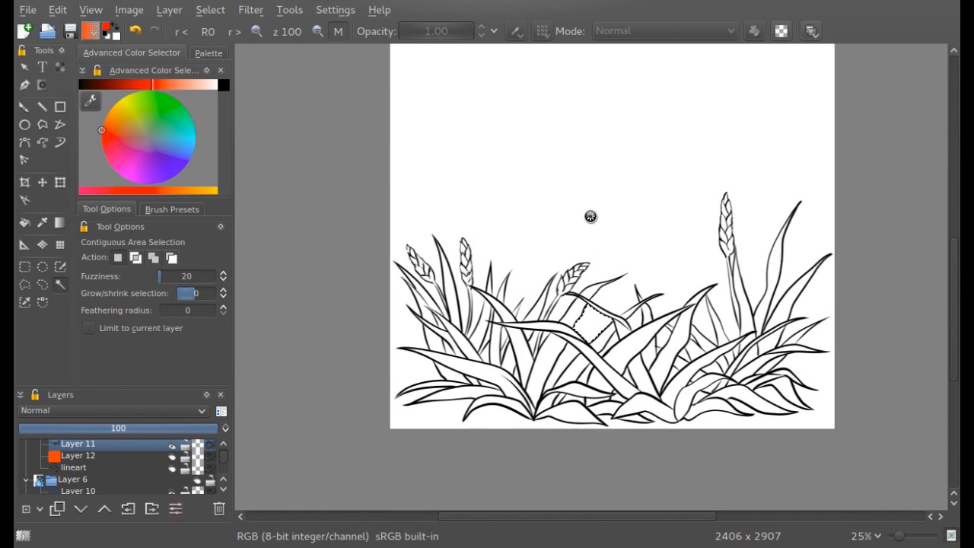
left_click(545, 246)
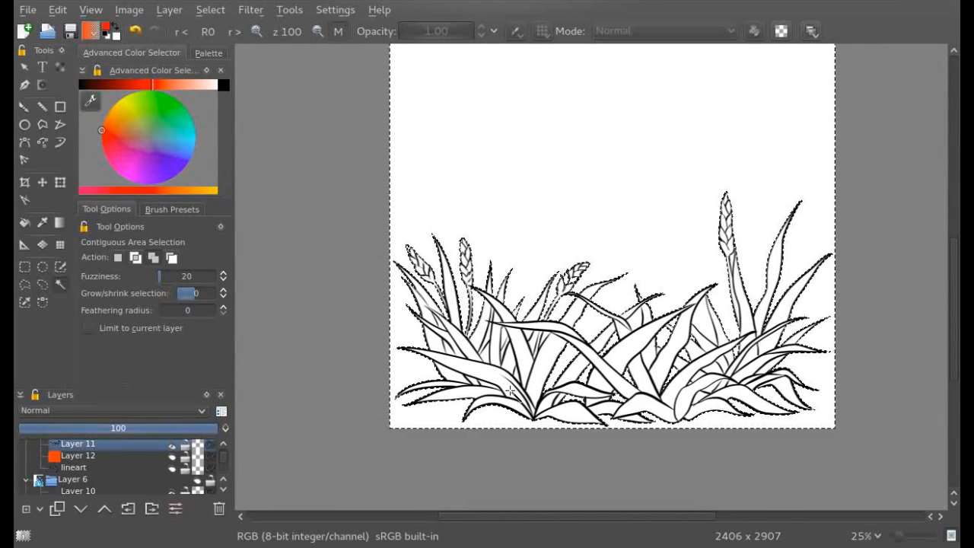
- Grow the background selection by 1 pixel and invert it with the red Layer 12 active
left_click(209, 13)
left_click(228, 165)
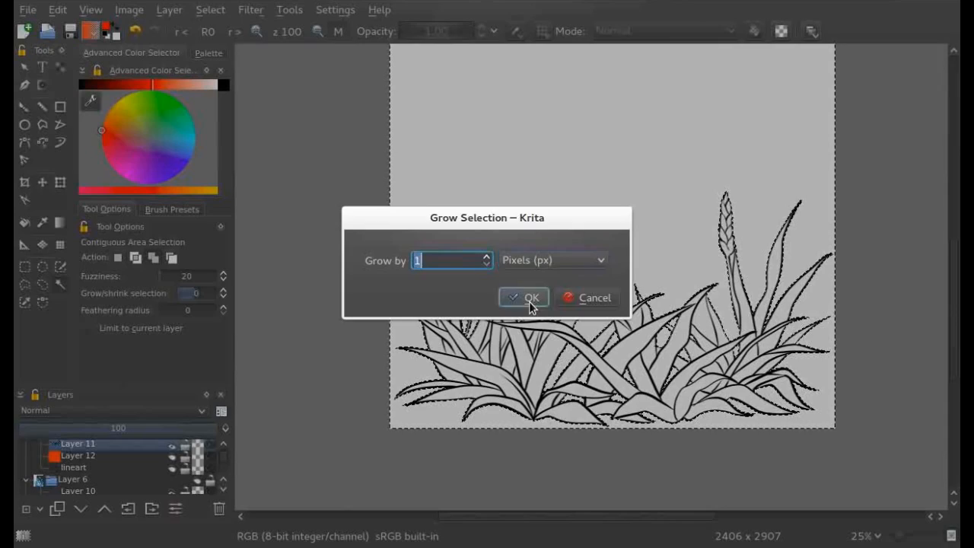
left_click(528, 297)
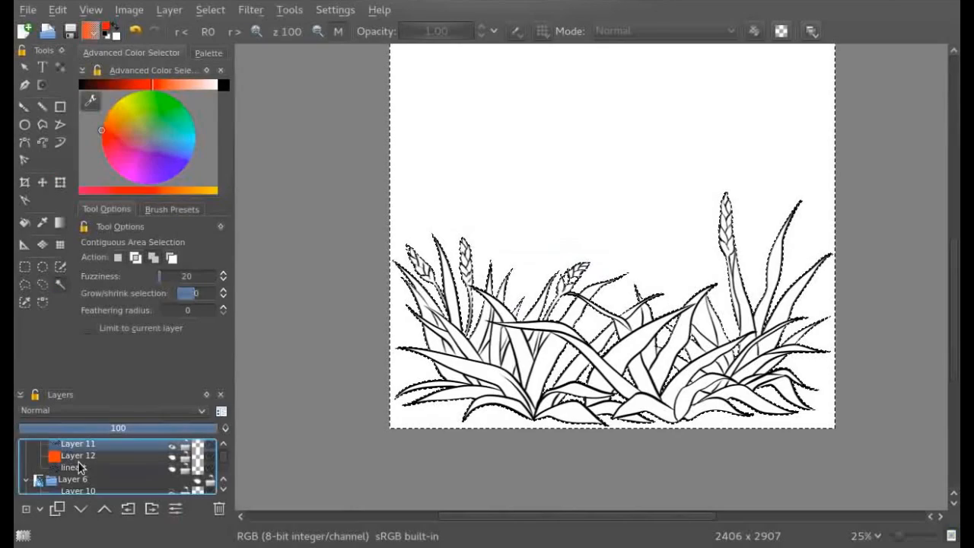
left_click(76, 455)
left_click(211, 10)
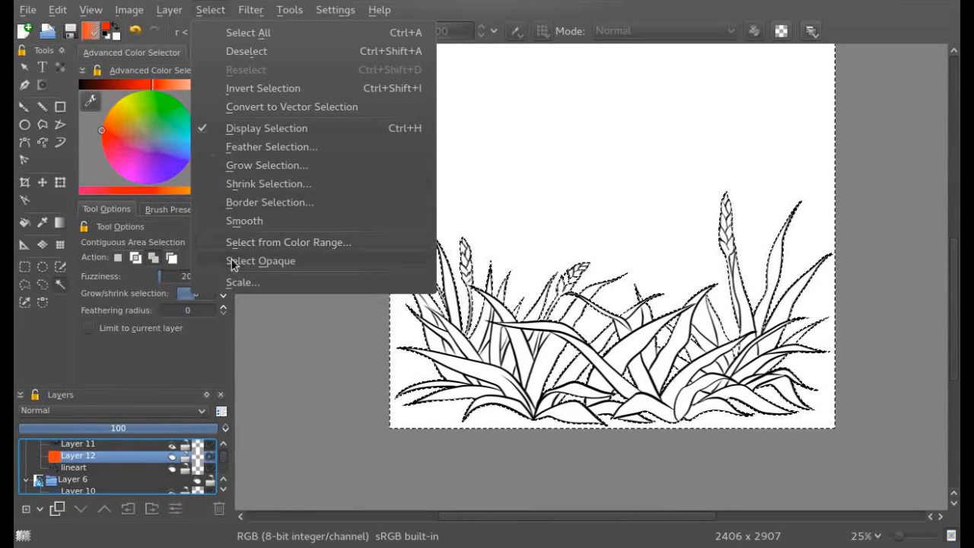
left_click(285, 90)
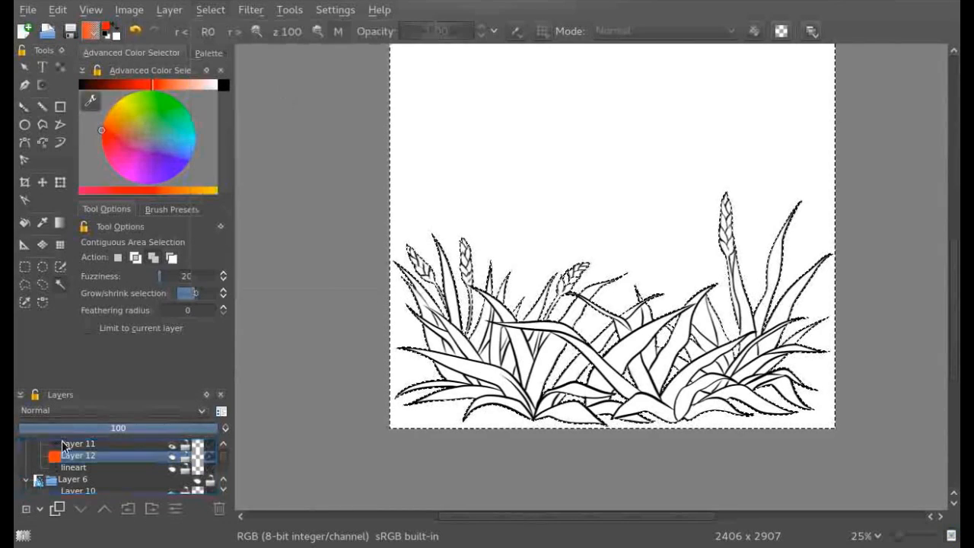
- Add a transparency mask to Layer 12 from the selection, show the layer, and clear the selection
right_click(82, 457)
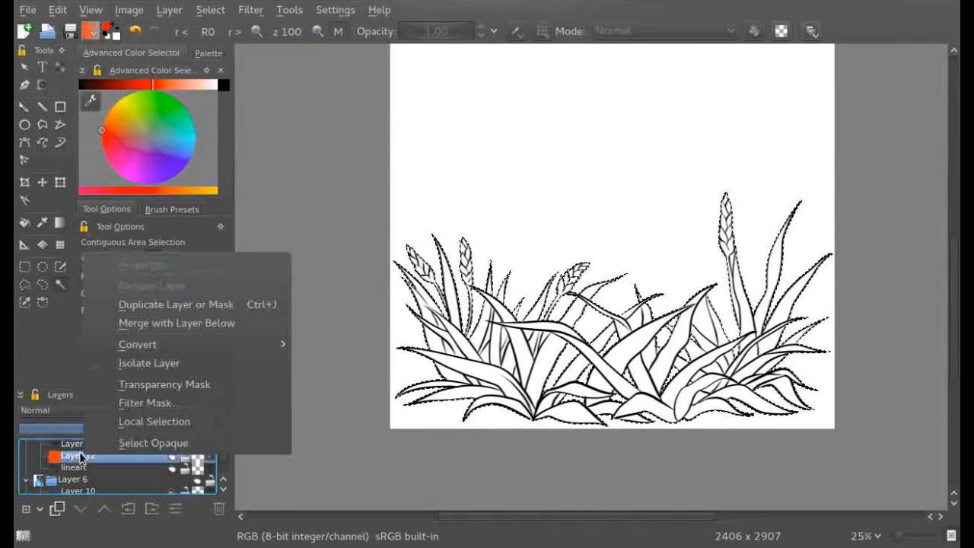
left_click(114, 385)
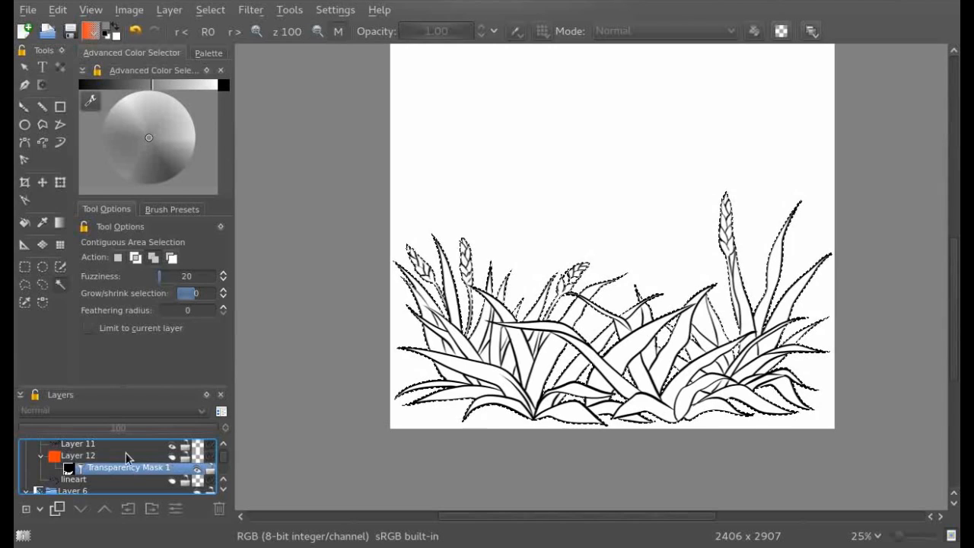
left_click(172, 457)
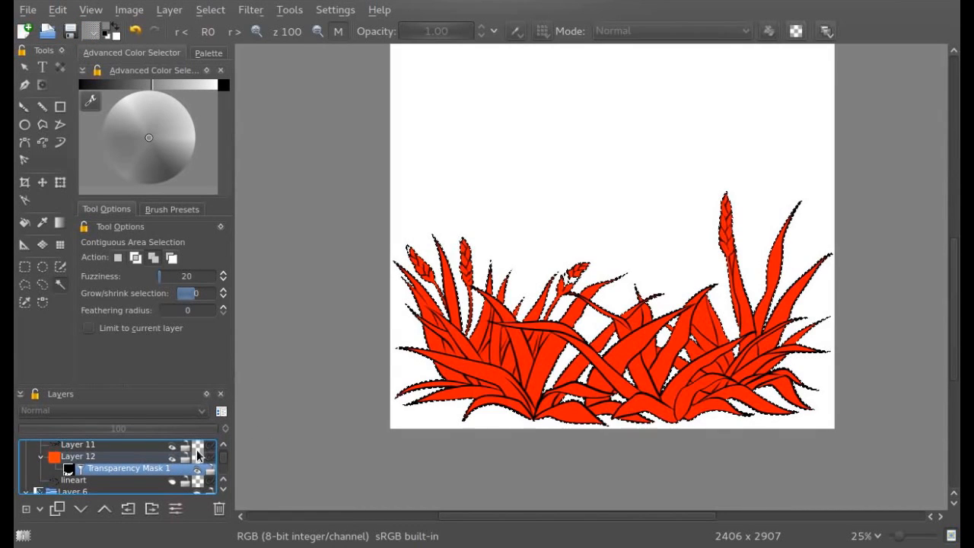
left_click(210, 9)
left_click(228, 48)
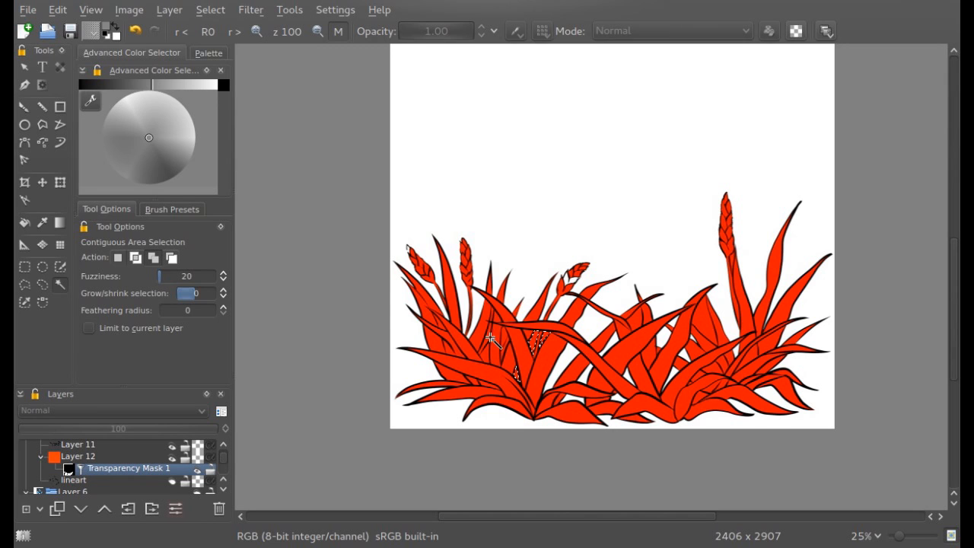
- Select the remaining red-filled background gaps between the blades and beside the tall ear's stem with Contiguous Area Selection
left_click(257, 31)
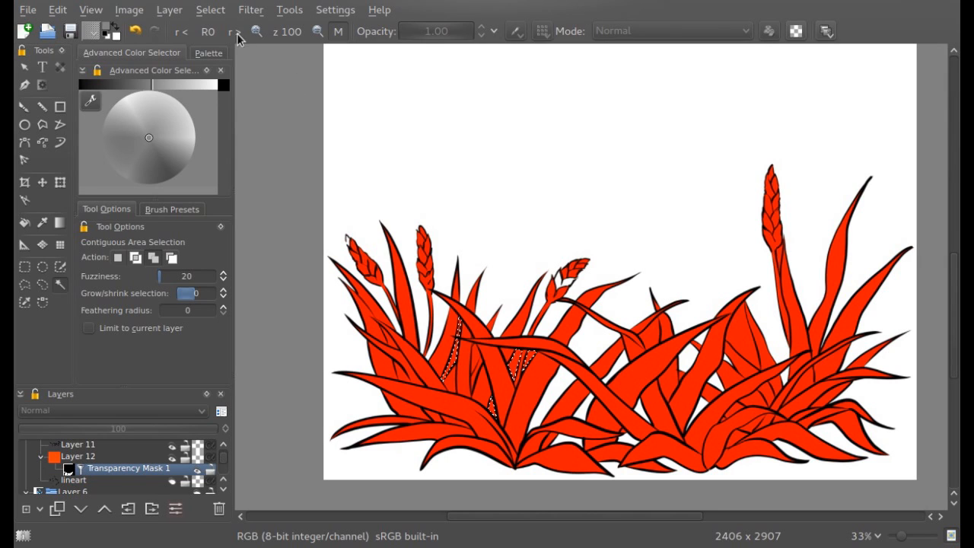
left_click(745, 342)
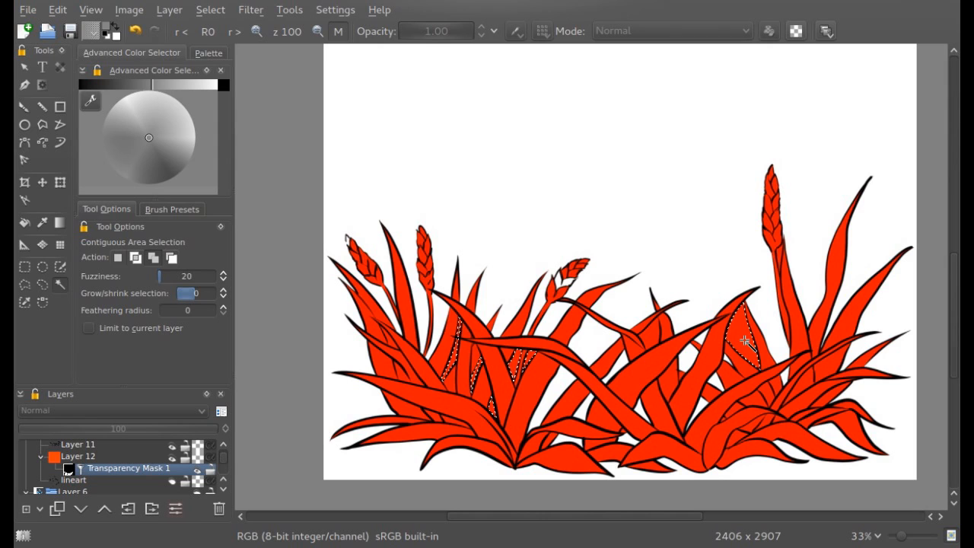
left_click(778, 255)
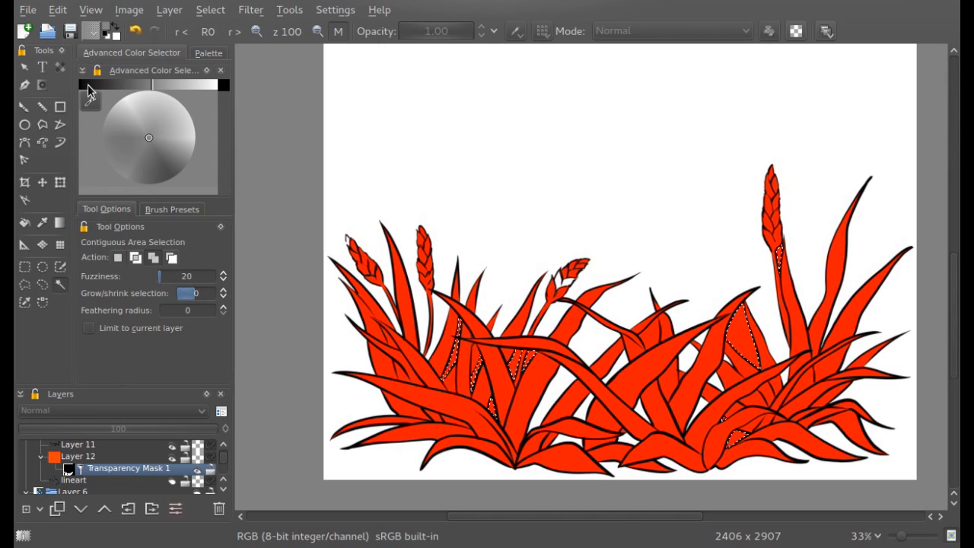
- Set the foreground color to black and fill the selected gaps on Layer 12's transparency mask
left_click_drag(75, 84, 27, 81)
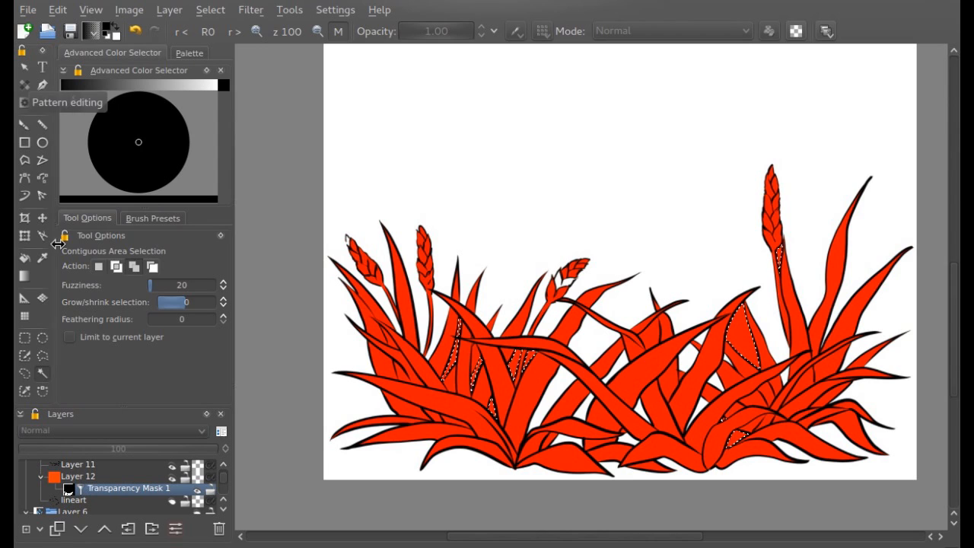
mouse_move(60, 235)
left_mouse_down()
mouse_move(56, 223)
mouse_move(77, 215)
left_mouse_up()
left_click(60, 10)
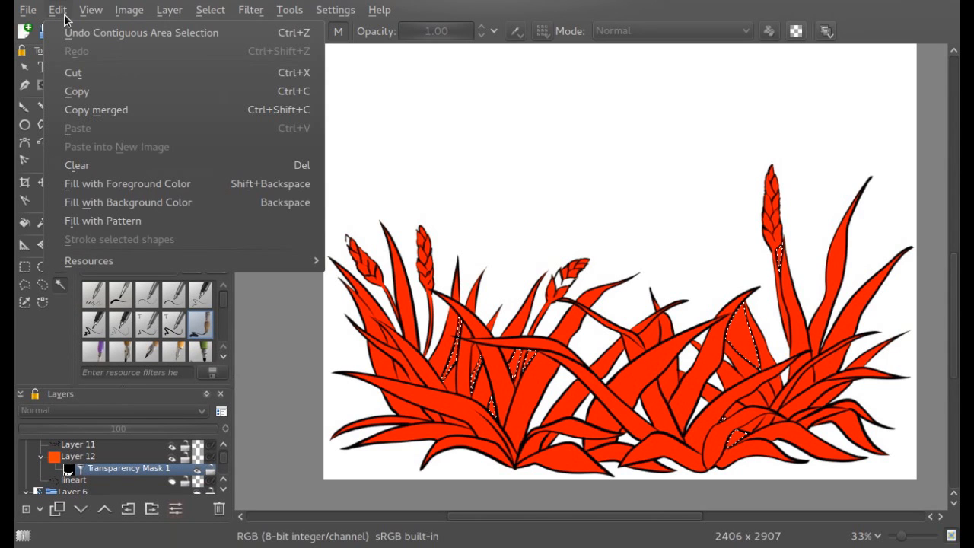
left_click(73, 183)
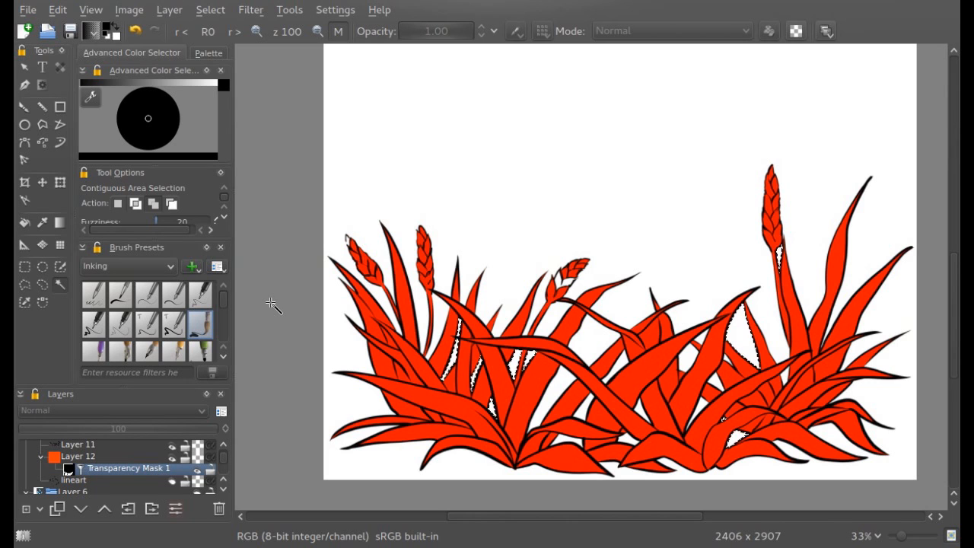
- Grow the selection of gaps, mask it out with black on Layer 12's transparency mask, and clear the selection
left_click(253, 11)
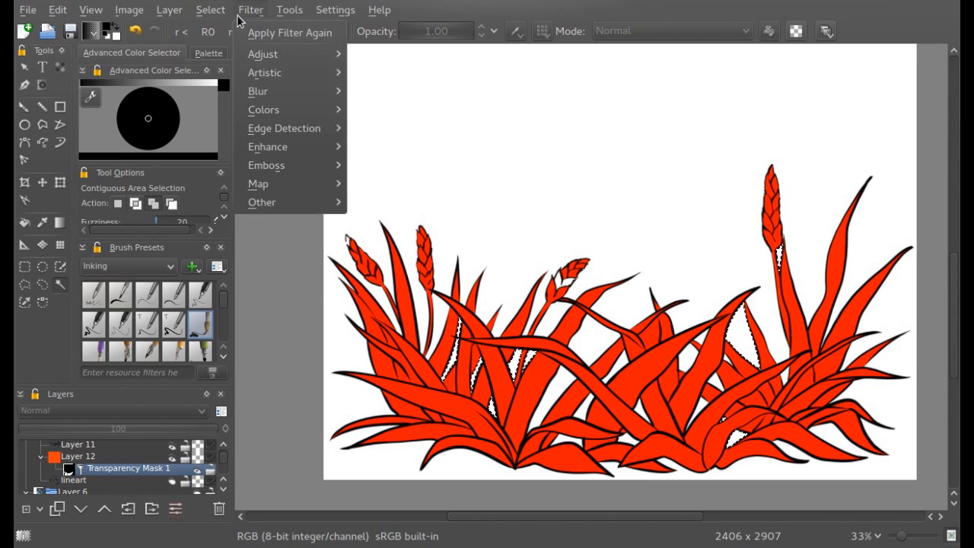
left_click(221, 165)
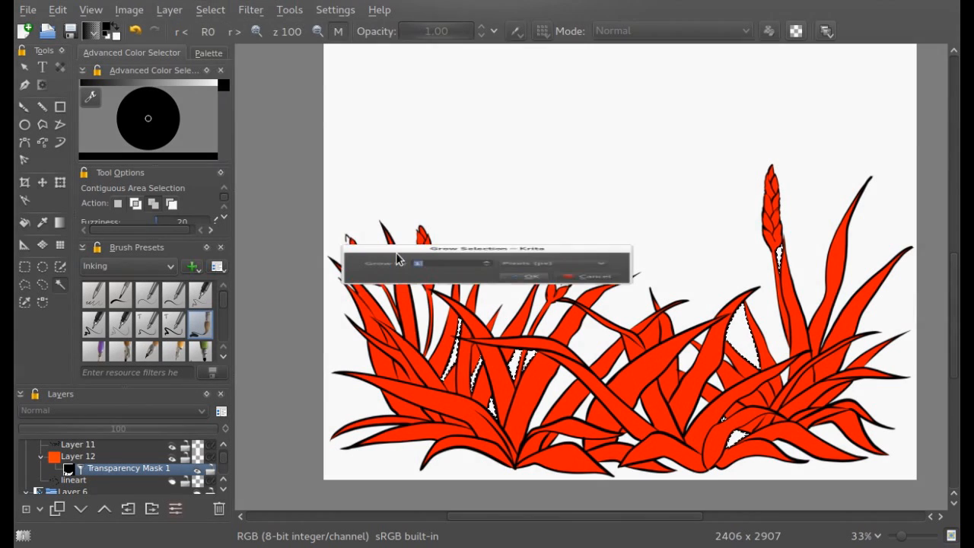
left_click(525, 297)
left_click(64, 11)
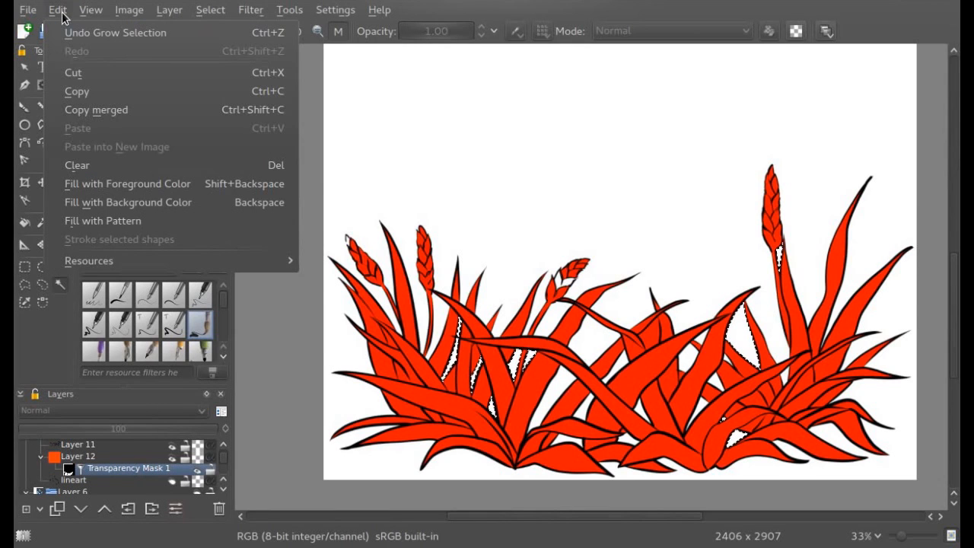
left_click(77, 167)
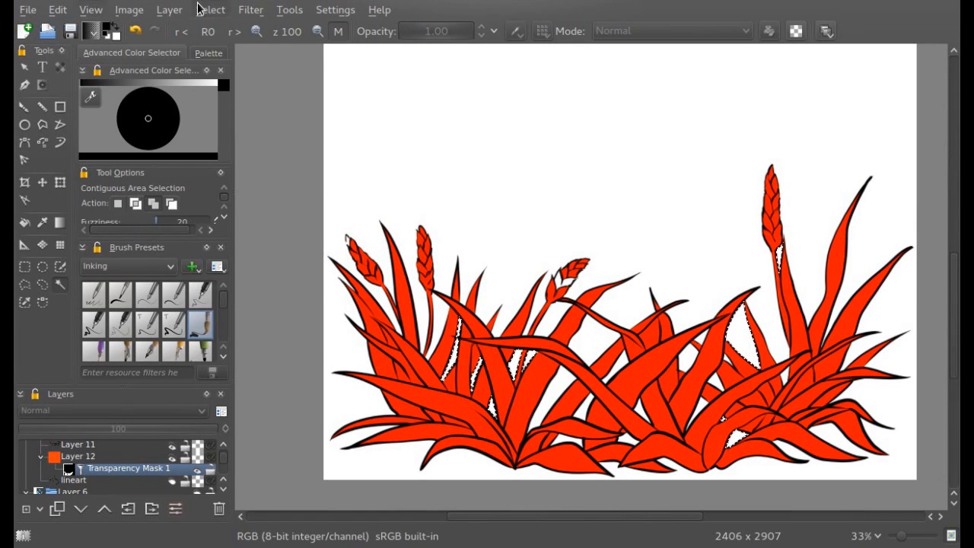
left_click(210, 9)
left_click(216, 48)
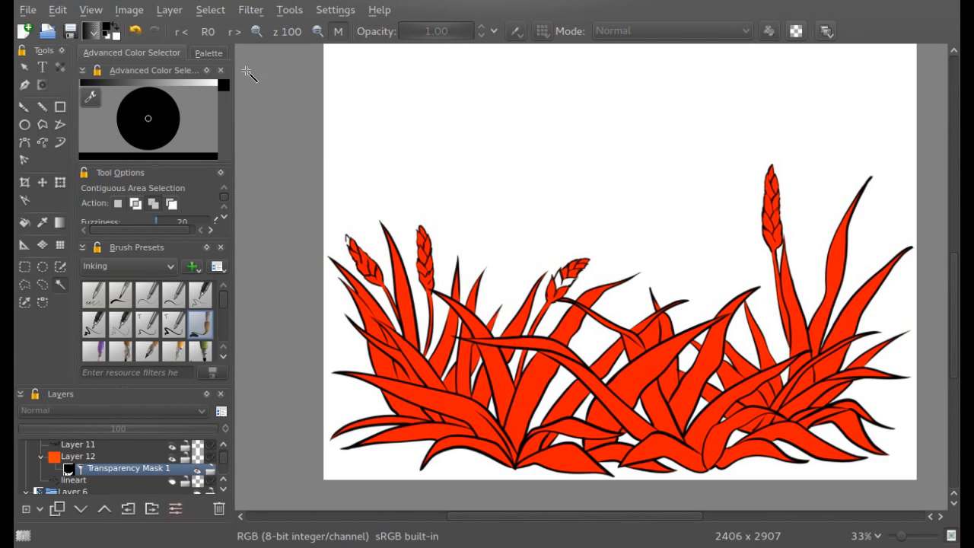
- Brush black on the transparency mask to remove leftover red specks around the blades and ears
left_click(257, 32)
left_click(256, 32)
left_click(256, 32)
left_click_drag(542, 523, 495, 435)
left_click(24, 106)
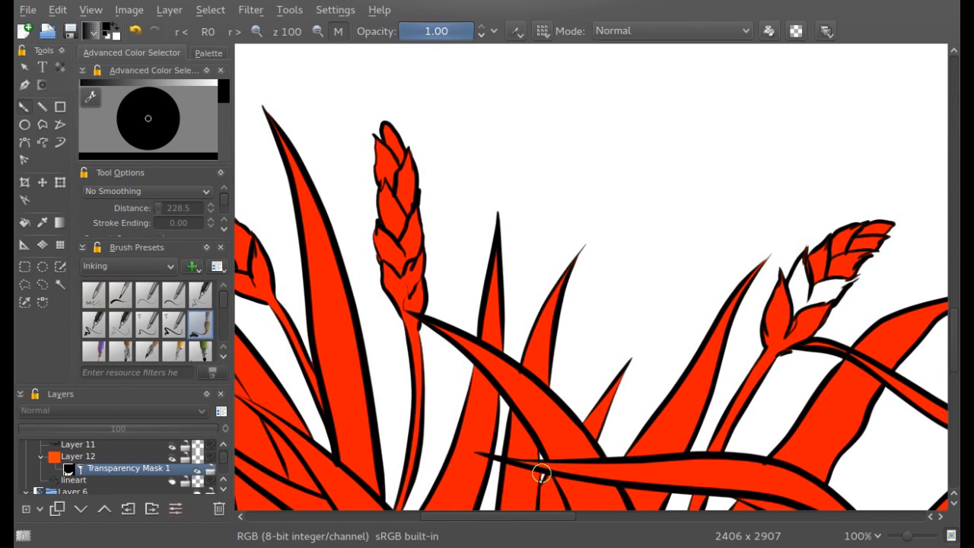
left_click_drag(528, 515, 687, 500)
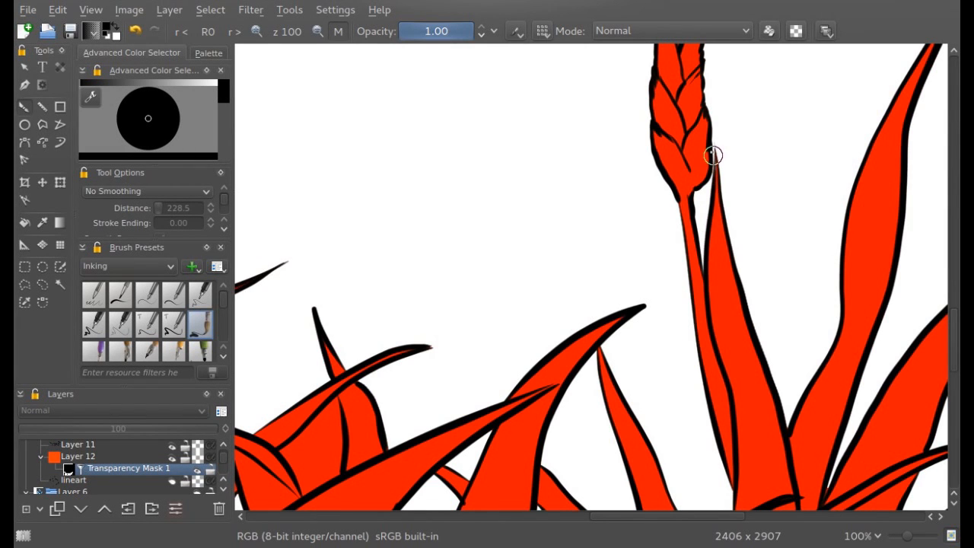
left_click(317, 30)
left_click(317, 30)
left_click(317, 31)
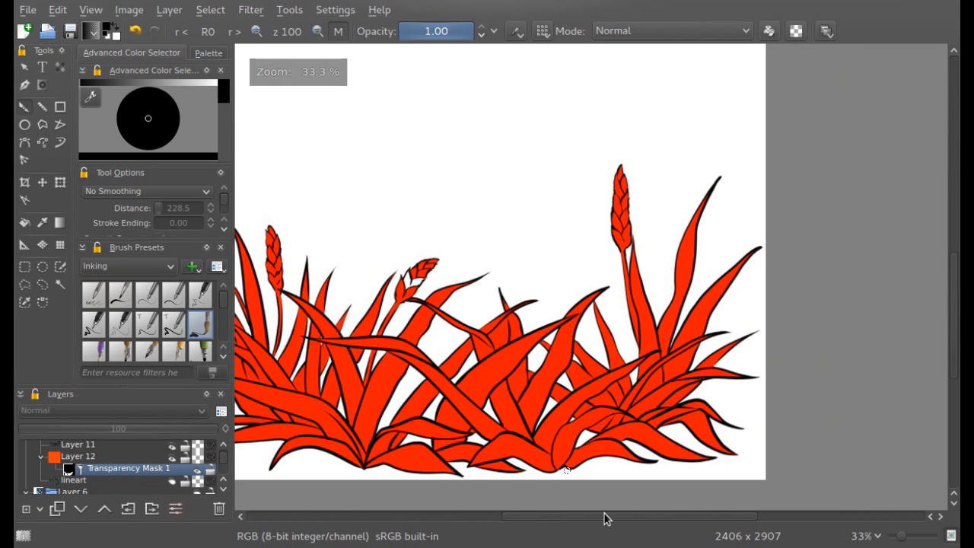
left_click_drag(613, 515, 547, 515)
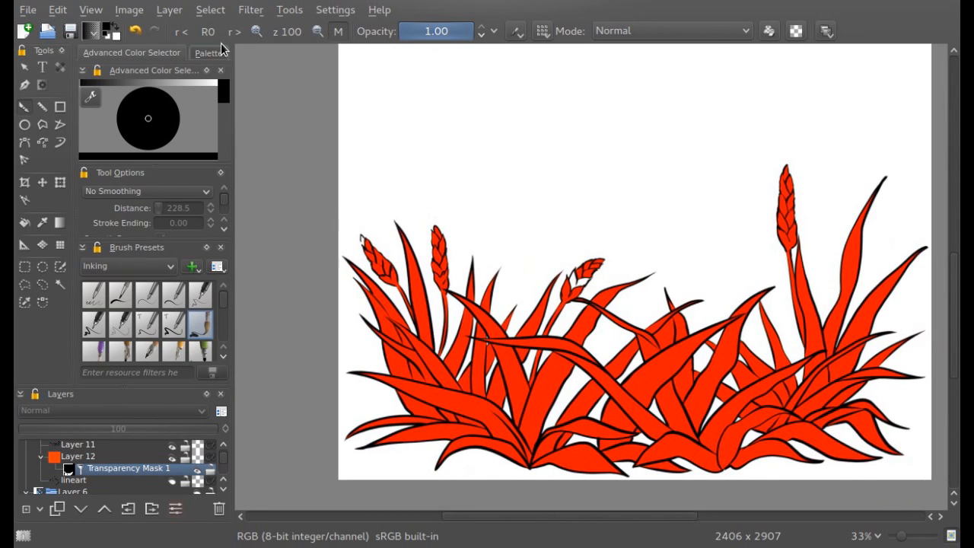
- Paint white on the transparency mask to restore the missing red fill inside the middle ear and the outermost ear's tip
left_click(256, 30)
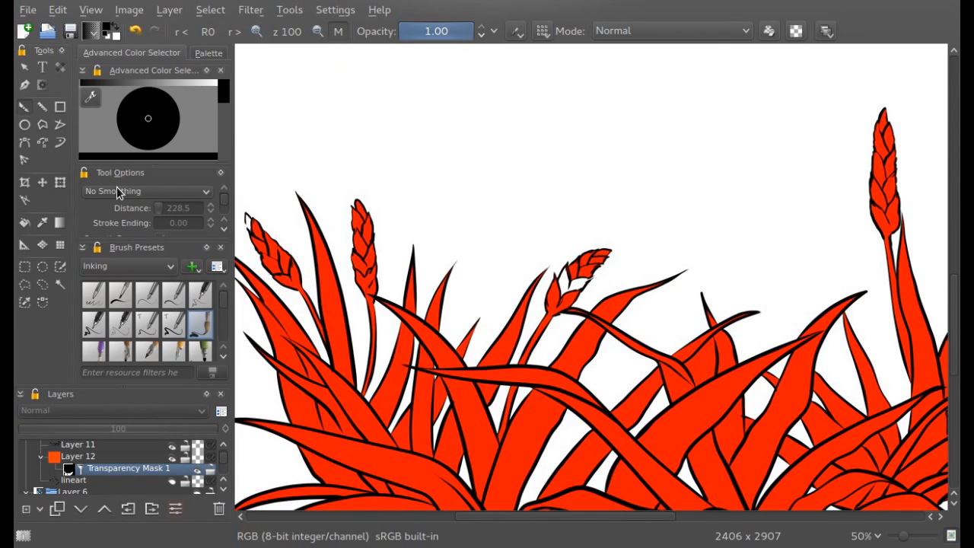
left_click(467, 410, "ctrl")
mouse_move(568, 293)
left_mouse_down()
mouse_move(580, 268)
mouse_move(563, 298)
mouse_move(587, 279)
mouse_move(563, 294)
left_mouse_up()
left_click(169, 81)
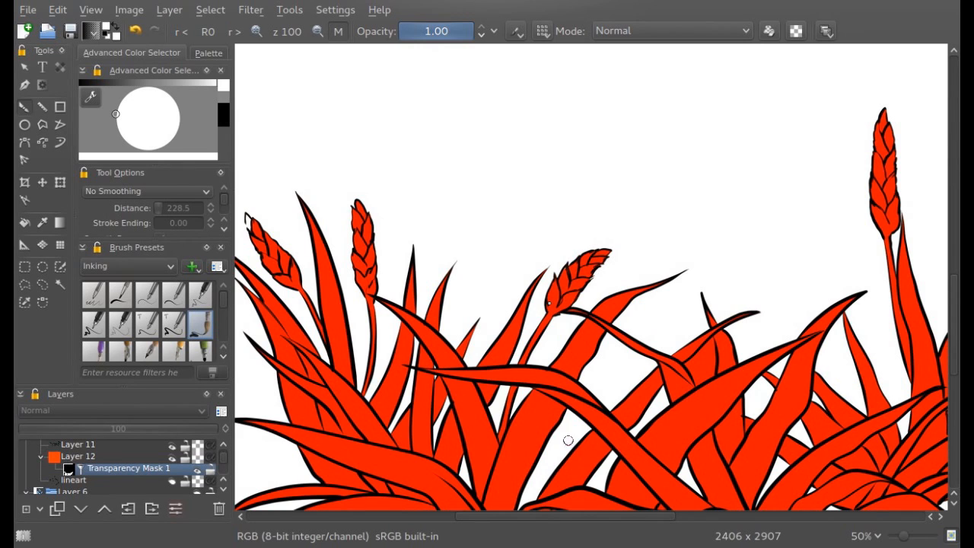
left_click_drag(576, 517, 540, 517)
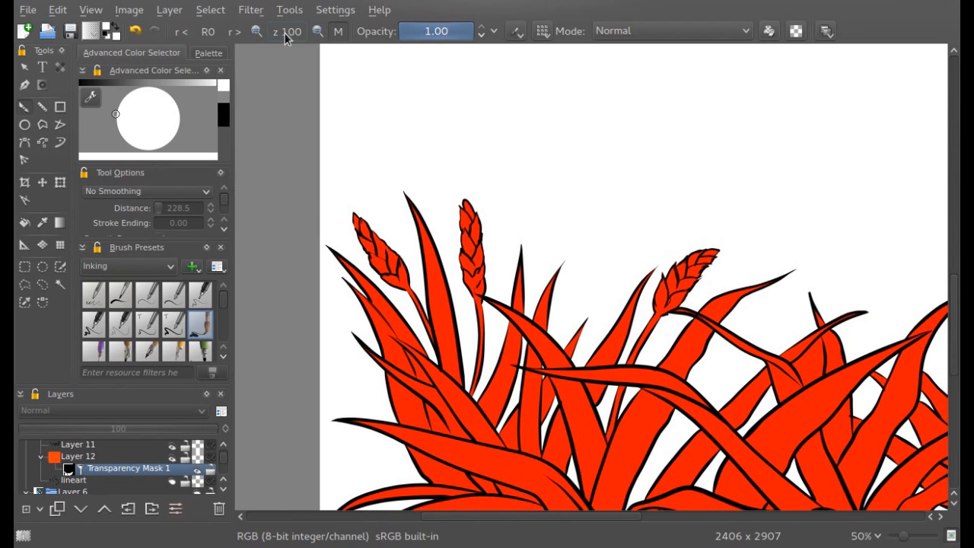
- Turn off canvas mirroring and show the lineart layer with the girl
left_click(256, 32)
left_click(318, 32)
left_click(318, 31)
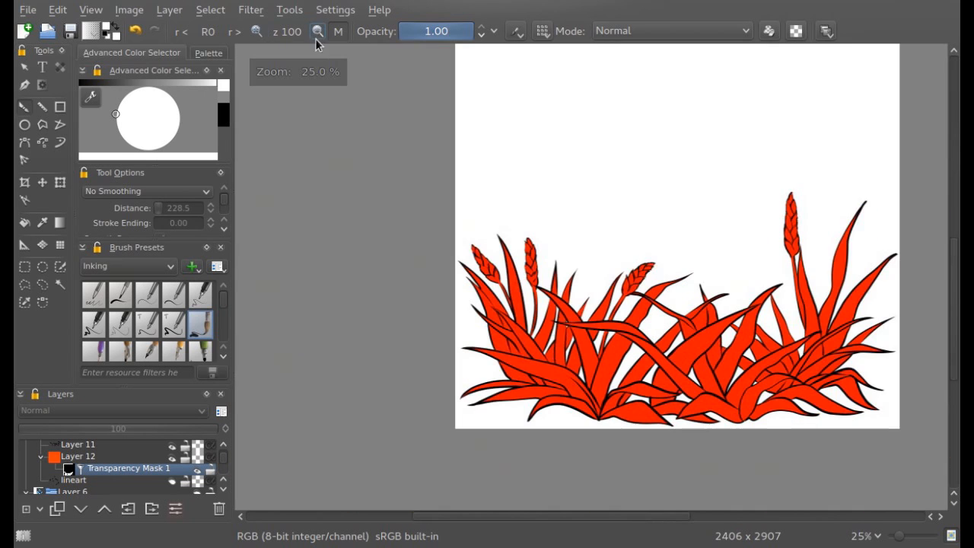
left_click_drag(547, 517, 588, 517)
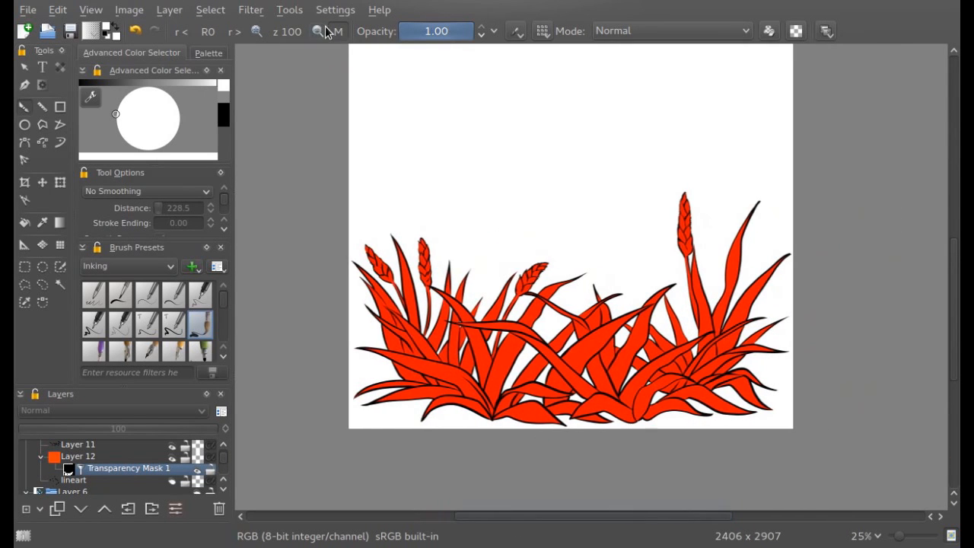
left_click(339, 32)
left_click_drag(952, 395, 953, 342)
left_click(173, 481)
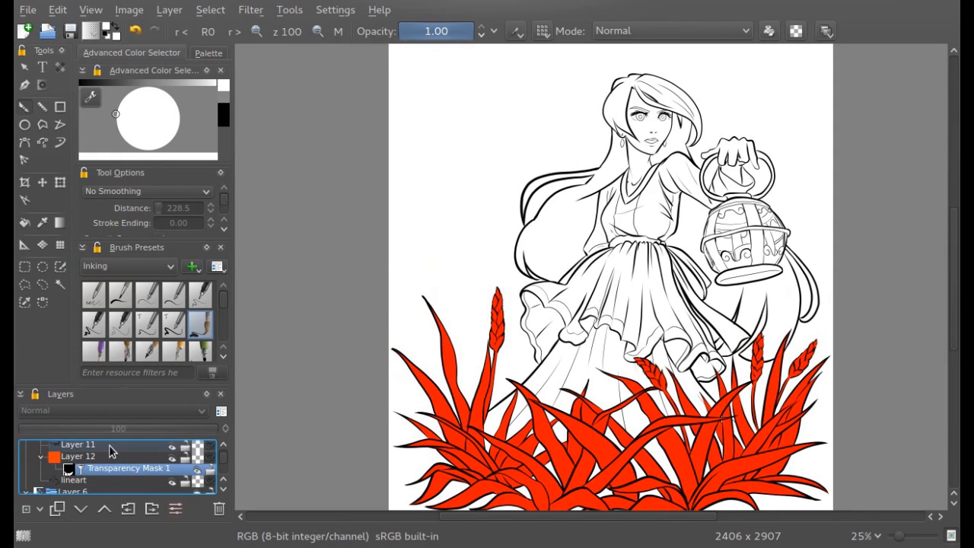
- Fill Layer 12 with white and make Layer 11 the active layer
left_click_drag(952, 338, 954, 360)
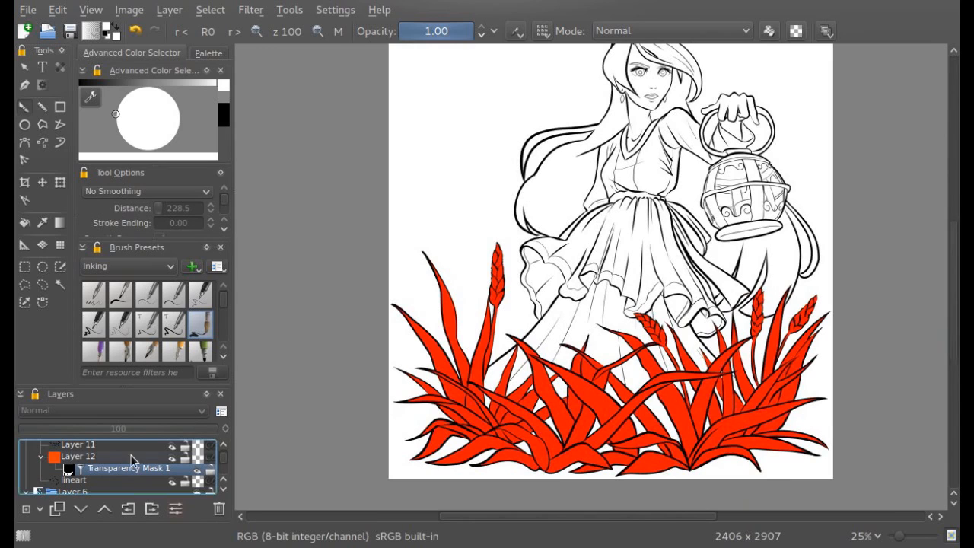
left_click(78, 455)
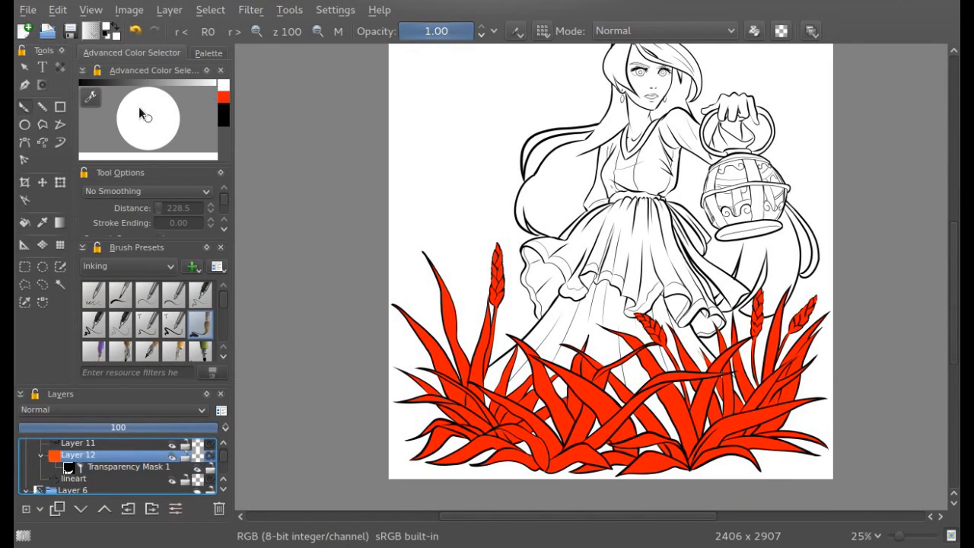
left_click(61, 11)
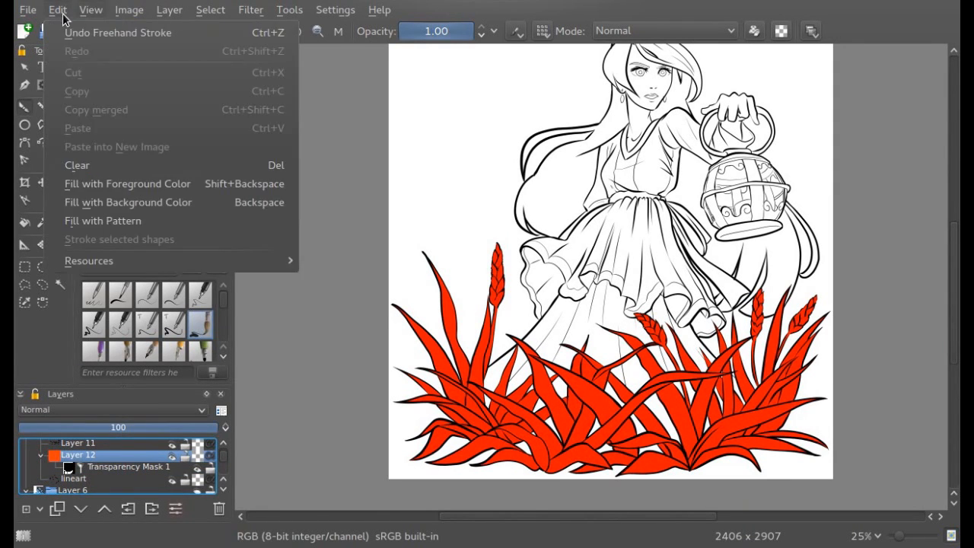
left_click(77, 166)
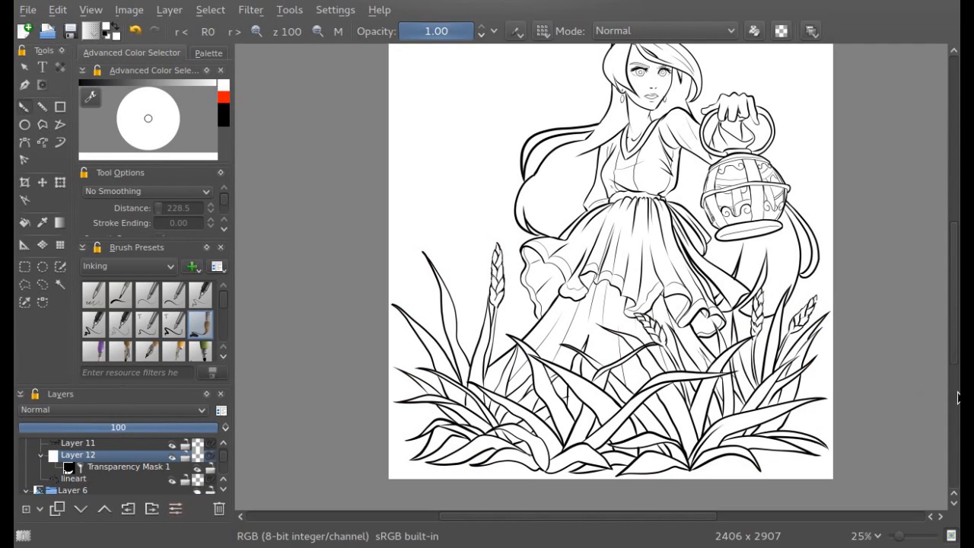
scroll(957, 397, "down", 1)
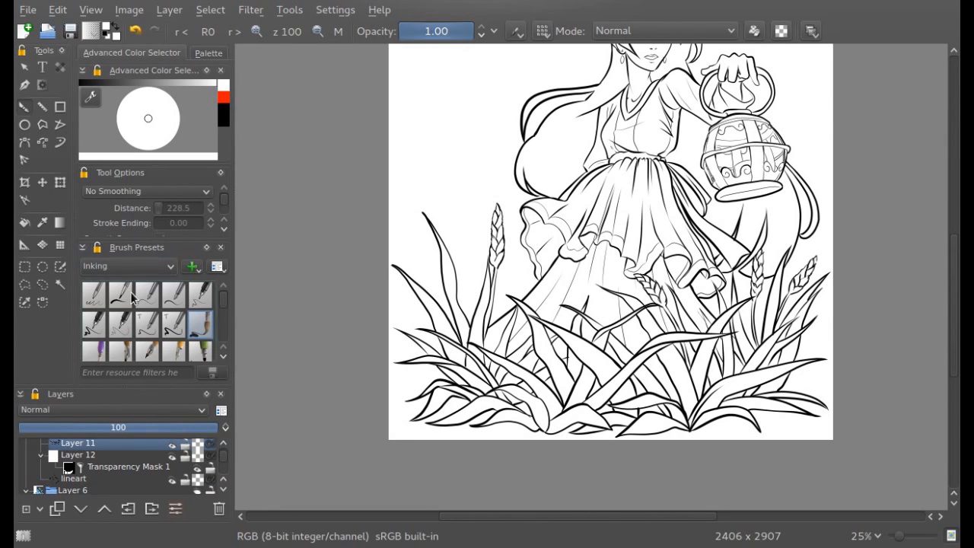
- Dock Brush Presets and Tool Options together as tabs and check the freehand brush's smoothing options
mouse_move(114, 247)
left_mouse_down()
mouse_move(118, 199)
mouse_move(154, 242)
mouse_move(153, 234)
mouse_move(134, 221)
mouse_move(159, 261)
mouse_move(158, 319)
mouse_move(157, 311)
left_mouse_up()
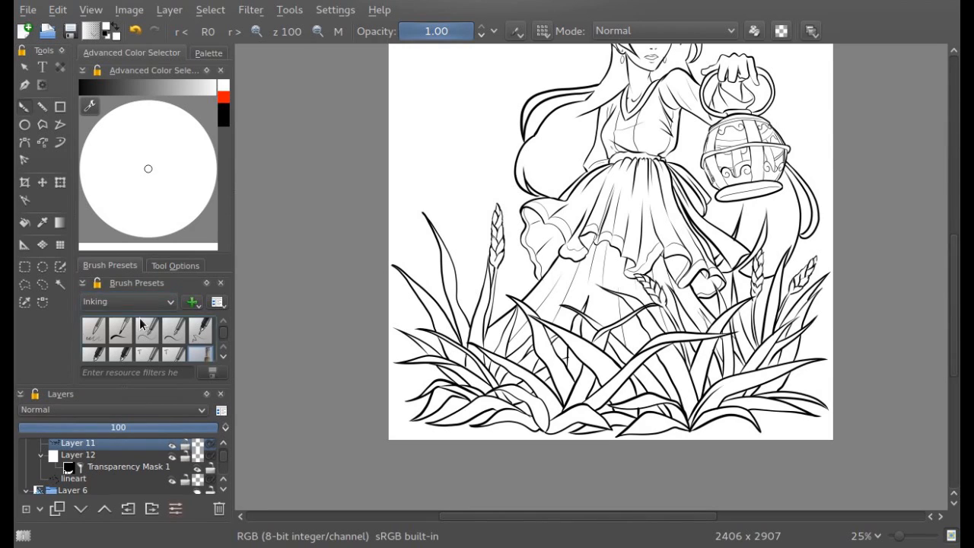
left_click(164, 266)
left_click(111, 303)
left_click(102, 322)
left_click(139, 302)
left_click(122, 336)
left_click(106, 266)
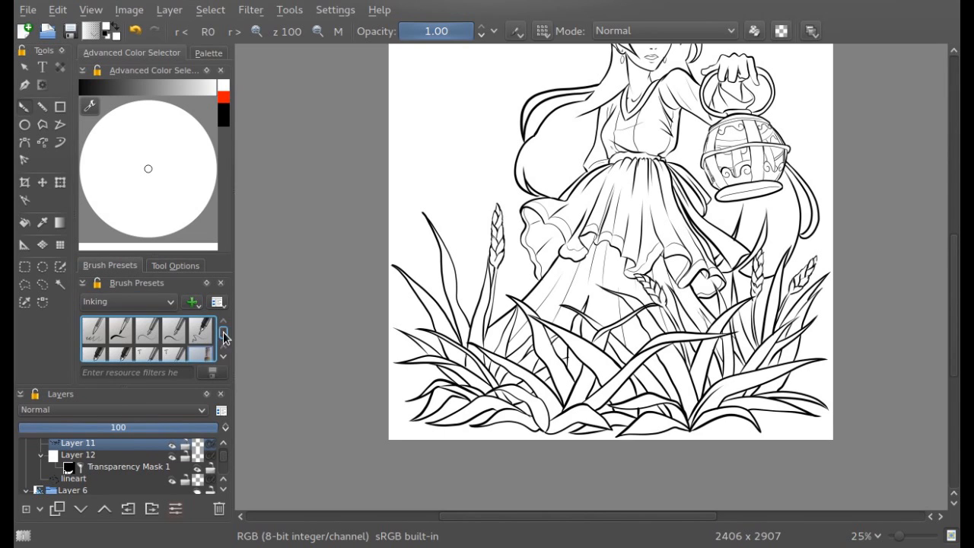
- Enlarge the brush preset list, select inking pen small with black, and undo a test stroke
left_click_drag(223, 330, 223, 350)
left_click_drag(147, 254, 147, 204)
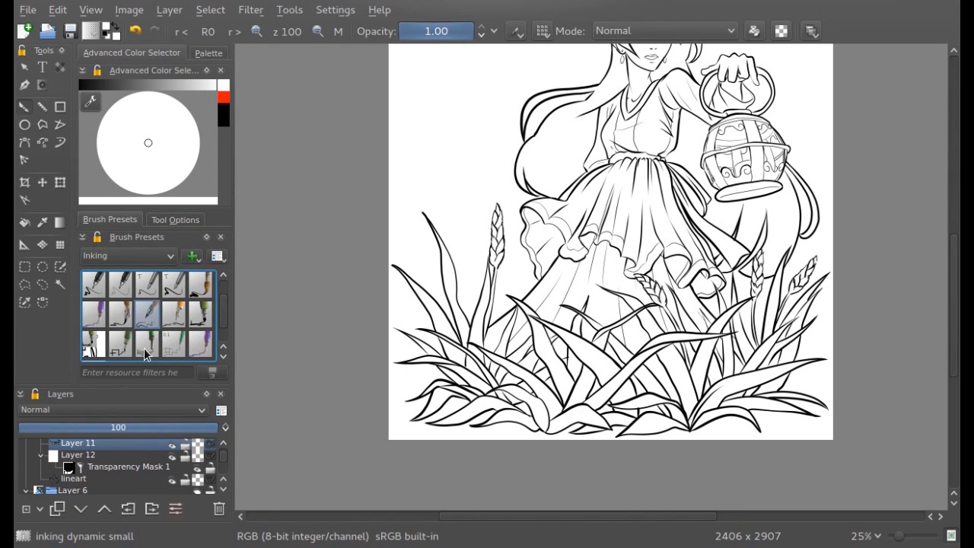
left_click(84, 85)
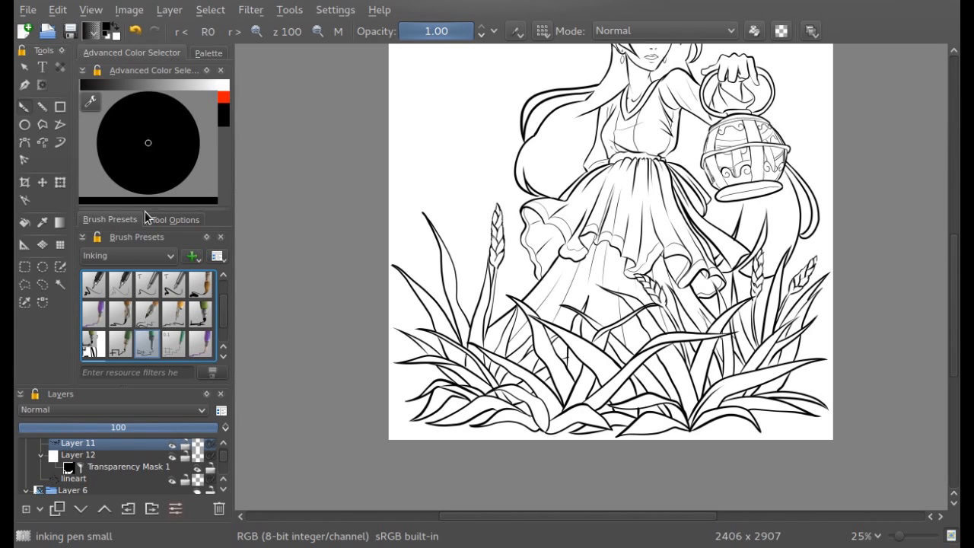
left_click_drag(153, 209, 147, 189)
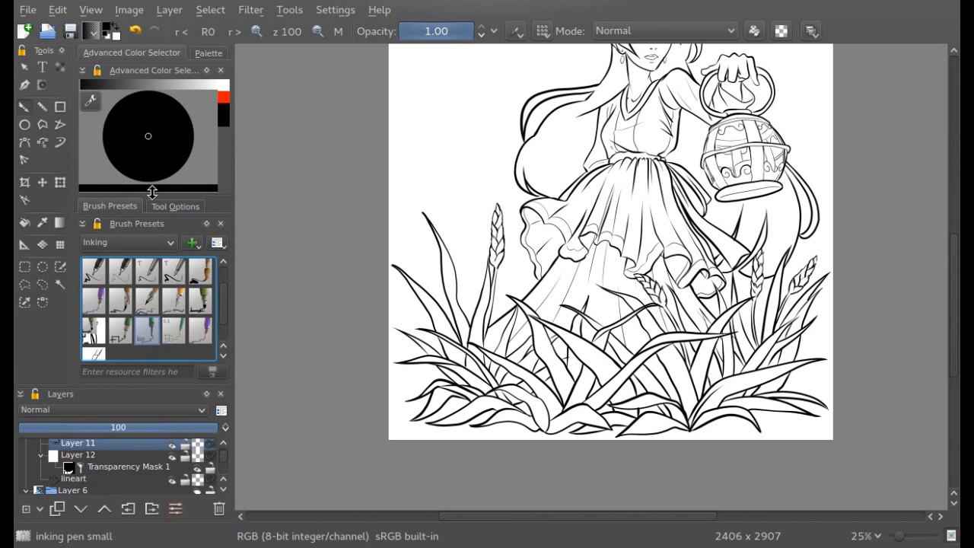
mouse_move(430, 220)
left_mouse_down()
mouse_move(455, 276)
mouse_move(420, 356)
mouse_move(415, 381)
left_mouse_up()
left_click(135, 30)
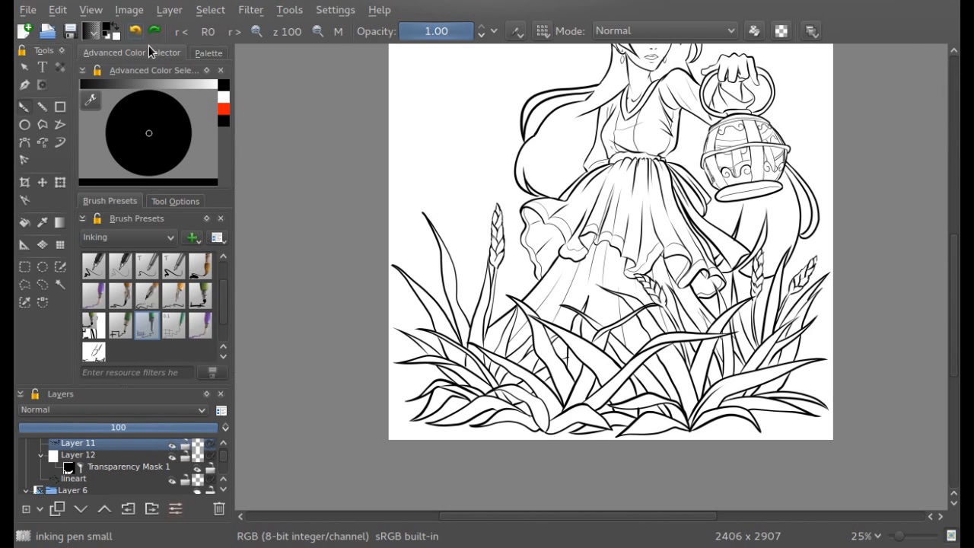
- Draw thin midrib lines along the bent foreground leaf and the two long blades meeting near the centre of the grass
left_click(256, 32)
left_click(256, 32)
left_click_drag(953, 312, 955, 369)
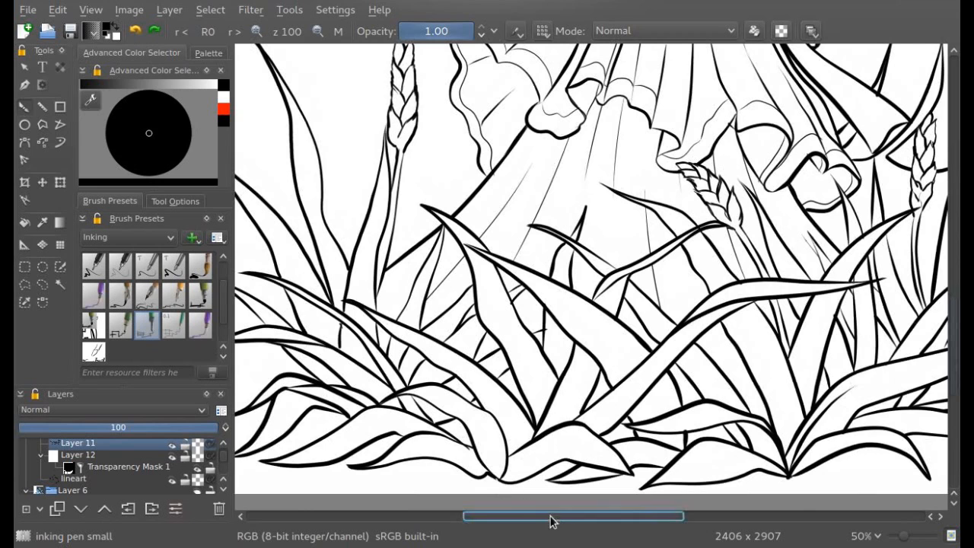
left_click_drag(551, 521, 540, 518)
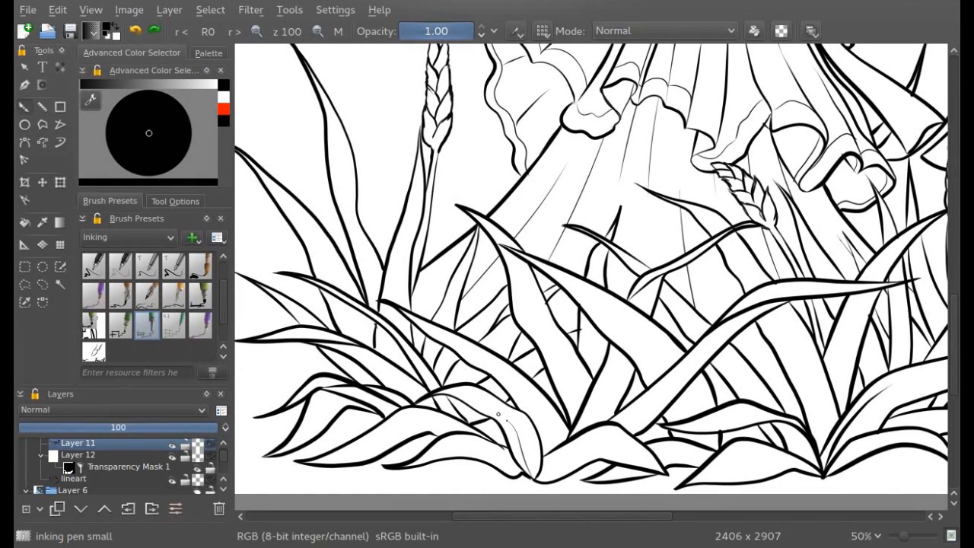
left_click(257, 31)
left_click_drag(472, 405, 472, 267)
left_click_drag(635, 339, 810, 177)
mouse_move(492, 106)
left_mouse_down()
mouse_move(600, 178)
mouse_move(674, 245)
left_mouse_up()
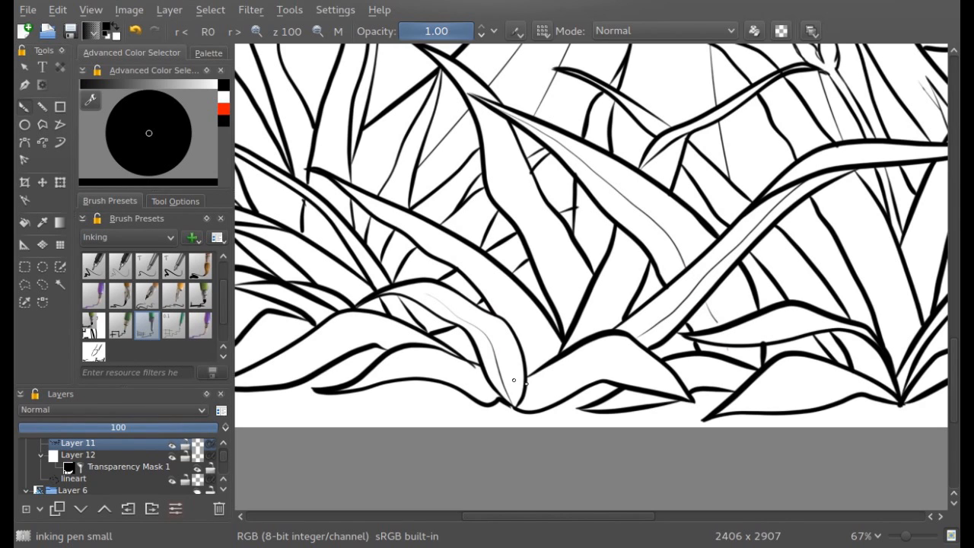
- Draw thin midribs on the low central leaves and the two long blades left of centre
mouse_move(518, 407)
left_mouse_down()
mouse_move(639, 369)
mouse_move(681, 395)
left_mouse_up()
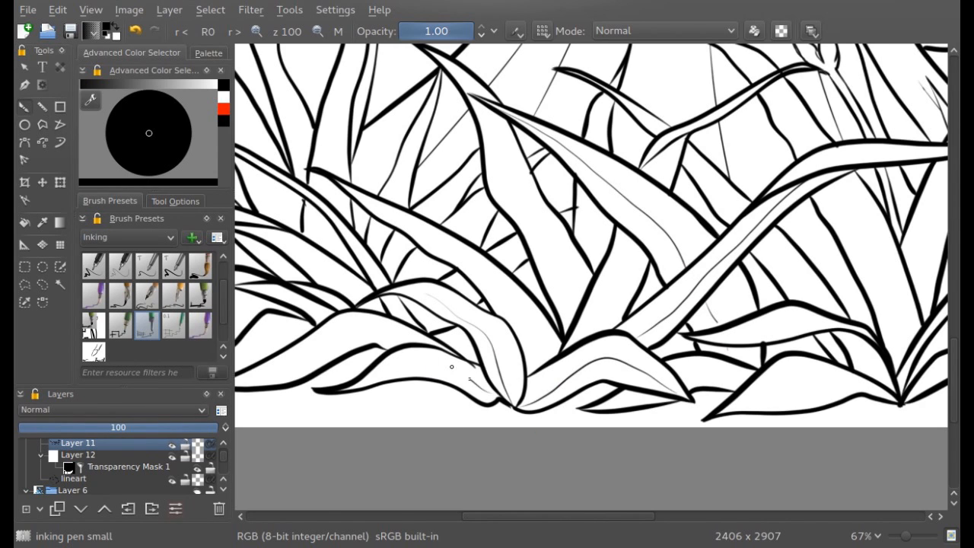
mouse_move(536, 514)
left_mouse_down()
mouse_move(573, 525)
mouse_move(537, 520)
left_mouse_up()
mouse_move(588, 301)
left_mouse_down()
mouse_move(531, 206)
mouse_move(502, 126)
left_mouse_up()
left_click_drag(525, 304, 326, 160)
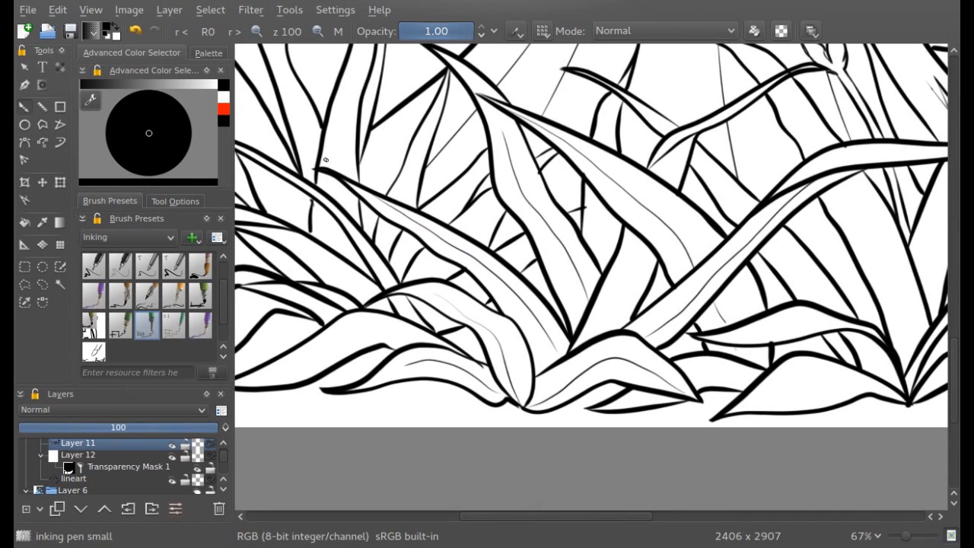
- Draw thin midribs on the low leaves, the arching leaf and the upright blades of the right grass clump
mouse_move(540, 516)
left_mouse_down()
mouse_move(598, 479)
mouse_move(624, 517)
left_mouse_up()
mouse_move(563, 369)
left_mouse_down()
mouse_move(429, 410)
mouse_move(556, 339)
left_mouse_up()
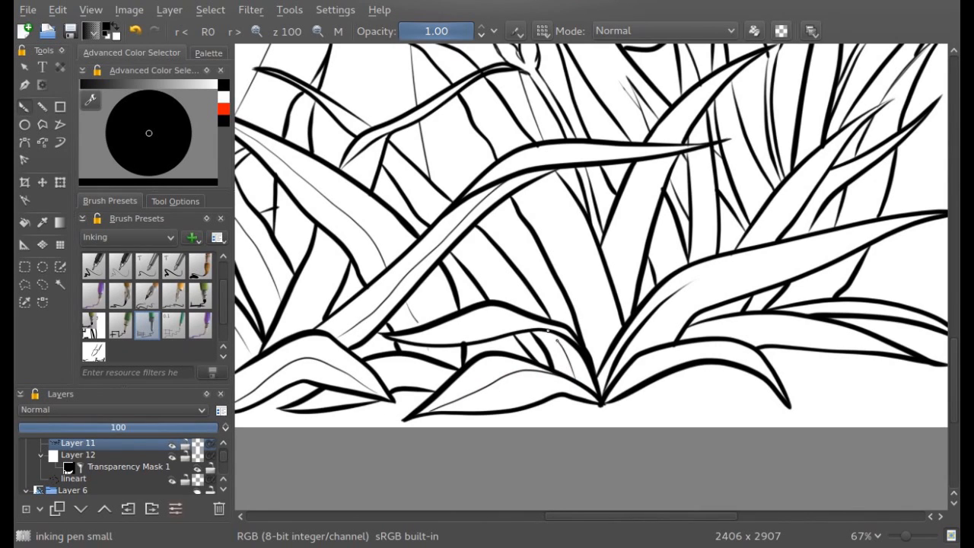
left_click_drag(457, 324, 414, 333)
mouse_move(606, 403)
left_mouse_down()
mouse_move(682, 347)
mouse_move(771, 367)
left_mouse_up()
left_click_drag(609, 351, 541, 191)
left_click_drag(511, 144, 437, 49)
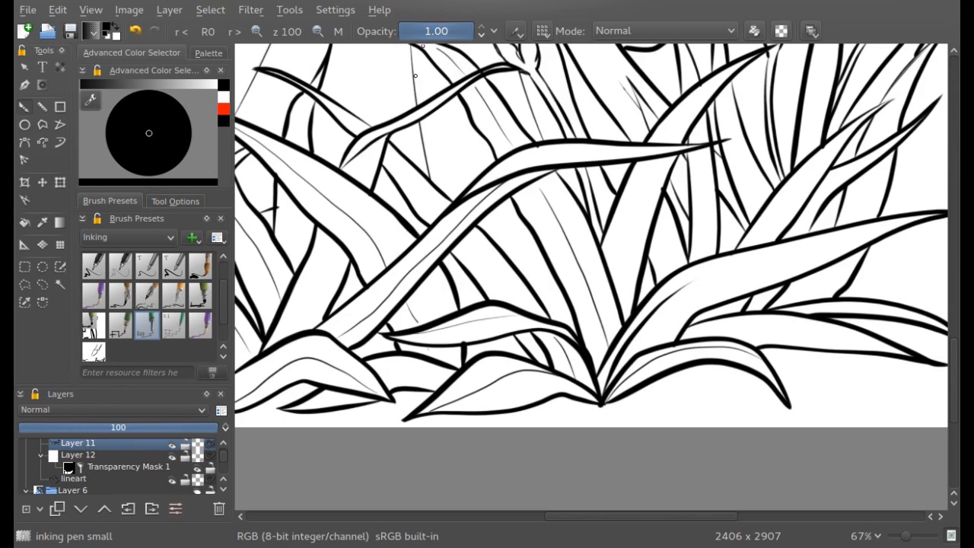
- Mirror the canvas, draw a midrib on another blade of the right clump, and restore the normal orientation
left_click(338, 32)
left_click_drag(954, 363, 954, 337)
mouse_move(566, 421)
left_mouse_down()
mouse_move(535, 301)
mouse_move(446, 204)
left_mouse_up()
left_click(318, 32)
left_click(318, 31)
left_click_drag(547, 516, 583, 514)
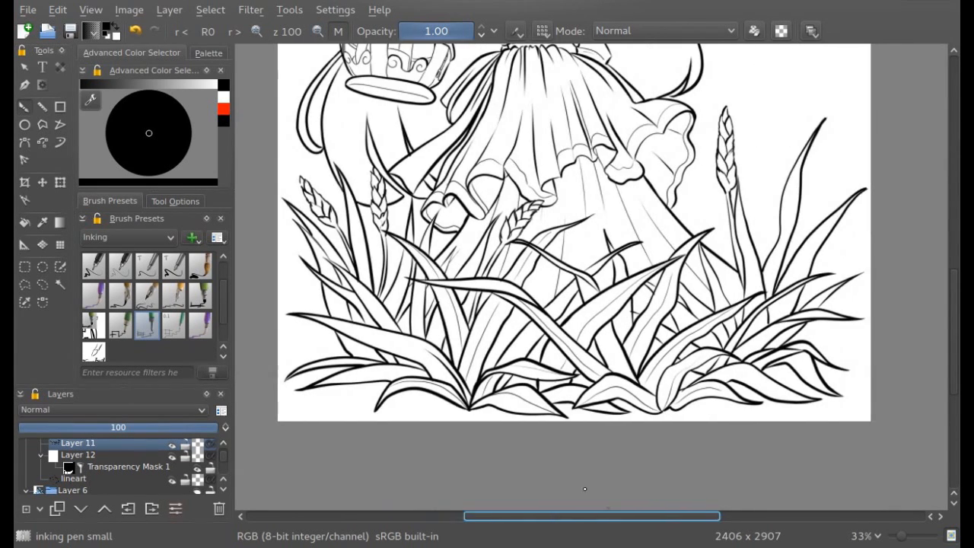
left_click(339, 32)
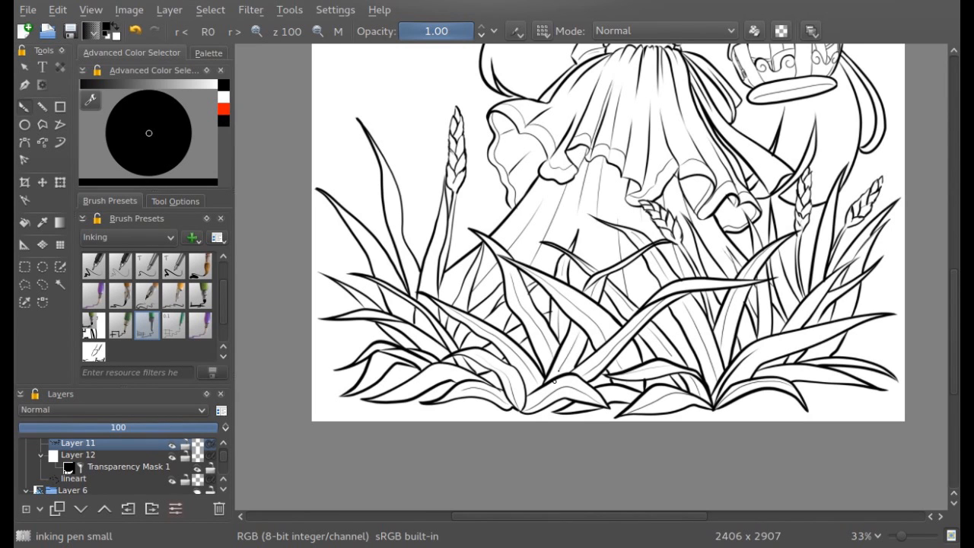
- Draw thin midribs along a low left leaf, the tallest left blade and the upright blade below the left wheat ear
left_click(318, 32)
left_click(318, 32)
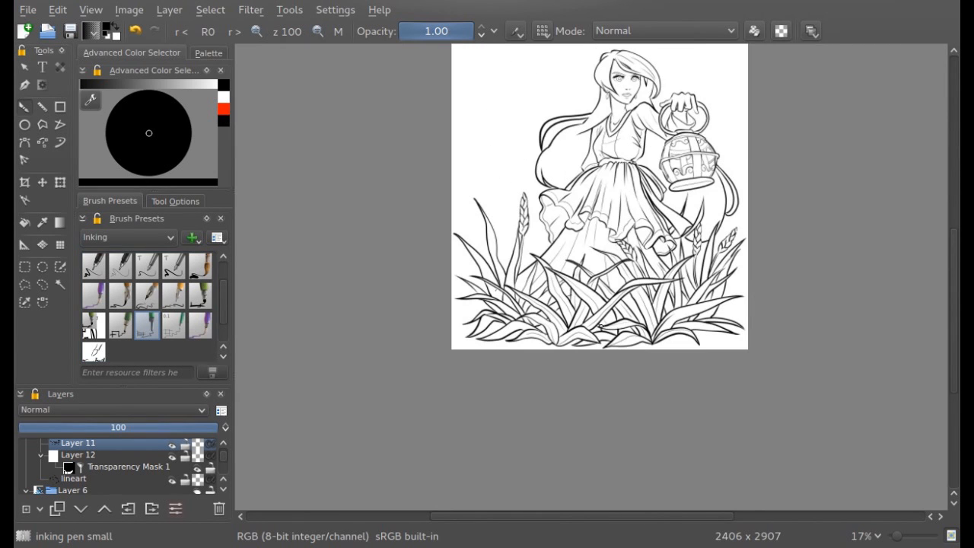
left_click(257, 31)
left_click(257, 32)
left_click(258, 32)
left_click_drag(575, 516, 550, 516)
mouse_move(515, 433)
left_mouse_down()
mouse_move(413, 437)
mouse_move(360, 461)
left_mouse_up()
left_click_drag(453, 401, 392, 346)
left_click_drag(340, 63, 411, 291)
left_click_drag(455, 149, 429, 300)
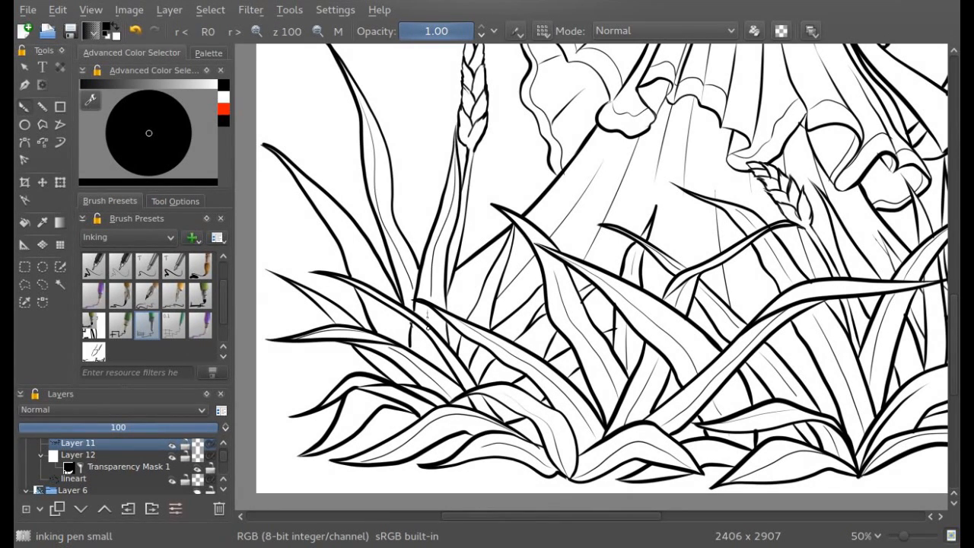
- Draw thin midribs on the outermost left blade, the narrow blade beside the wheat stalk and the low curled left leaves
left_click_drag(286, 162, 354, 251)
left_click_drag(508, 237, 480, 320)
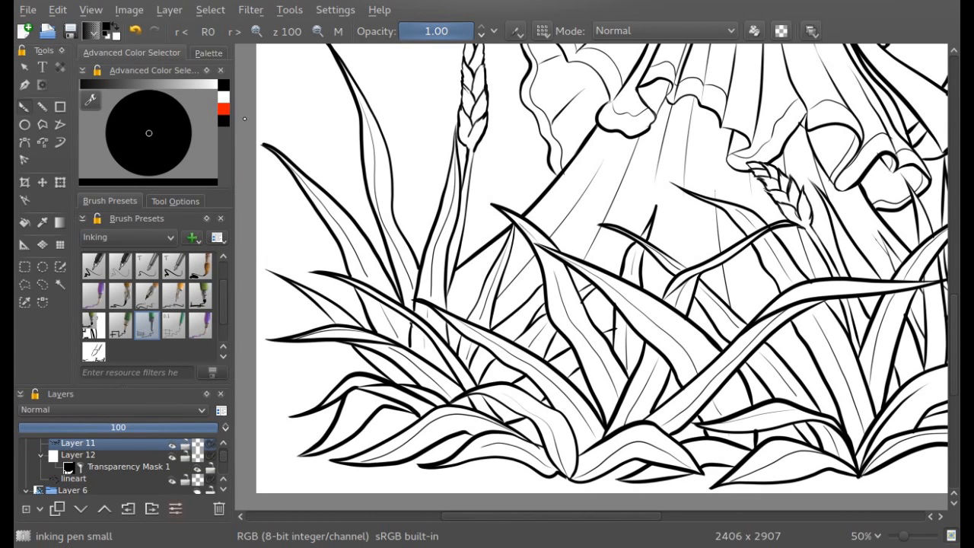
left_click_drag(378, 397, 325, 448)
left_click_drag(366, 377, 327, 400)
- Draw thin midribs on the low centre leaves and the upright and outer blades of the right grass clump
scroll(425, 417, "right", 5)
mouse_move(663, 423)
left_mouse_down()
mouse_move(766, 419)
mouse_move(833, 438)
left_mouse_up()
mouse_move(803, 114)
left_mouse_down()
mouse_move(762, 282)
mouse_move(811, 252)
mouse_move(715, 359)
left_mouse_up()
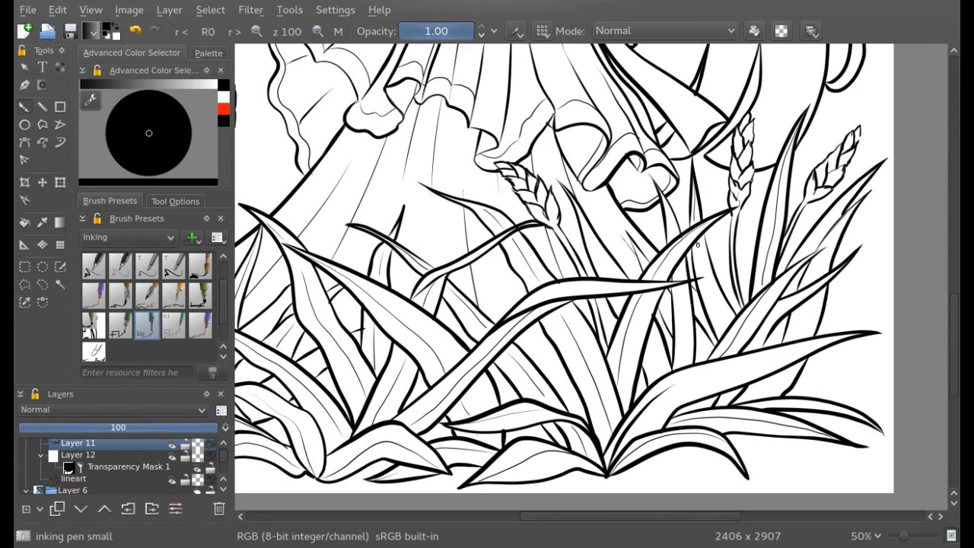
left_click_drag(682, 364, 682, 284)
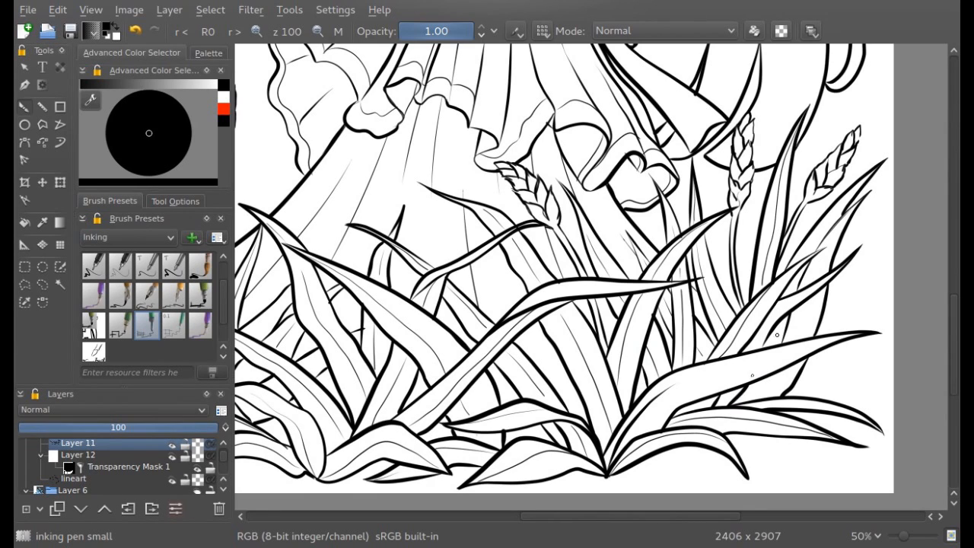
left_click_drag(824, 255, 841, 228)
left_click_drag(867, 175, 808, 250)
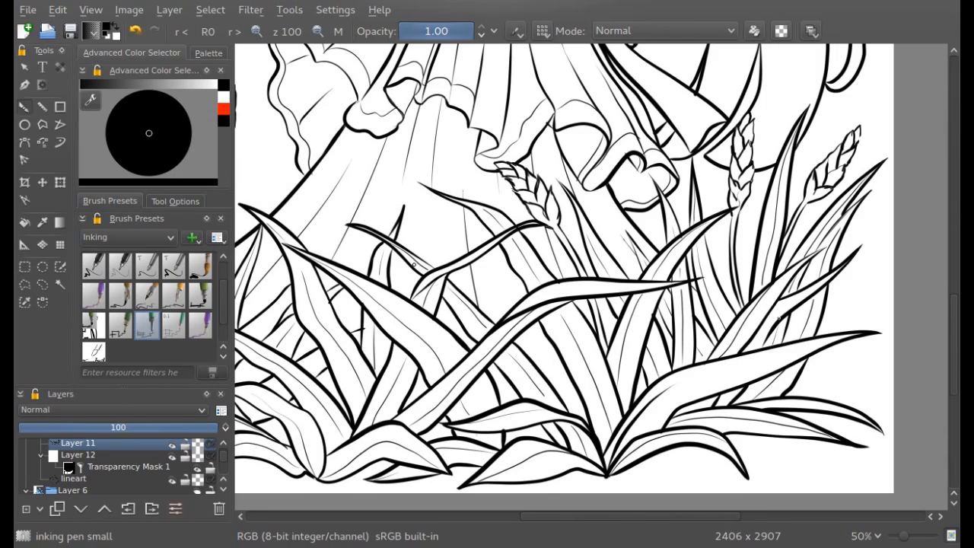
- Add a short thin detail line among the overlapping blades of the left clump and check the whole drawing
left_click_drag(570, 518, 494, 508)
left_click_drag(484, 409, 504, 404)
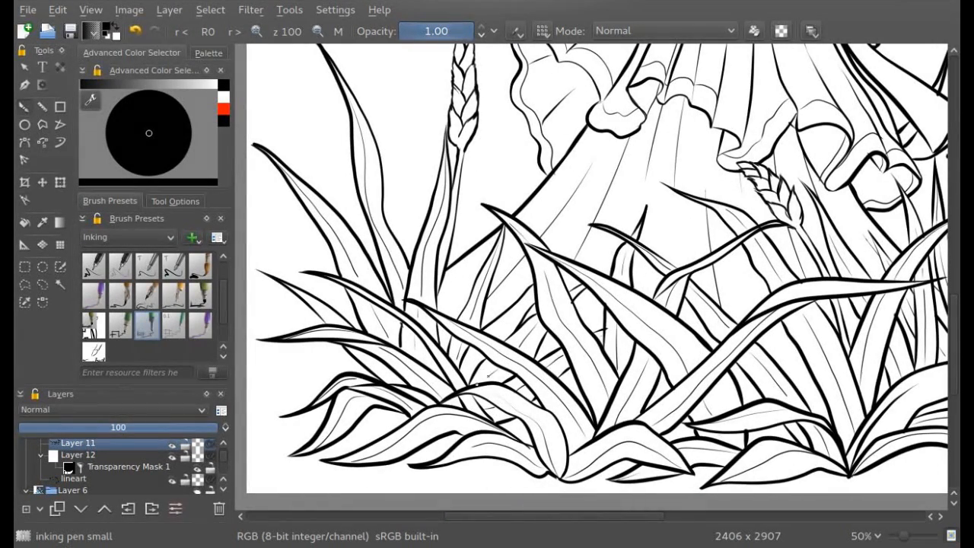
left_click(319, 33)
left_click(318, 32)
left_click(318, 33)
left_click(318, 33)
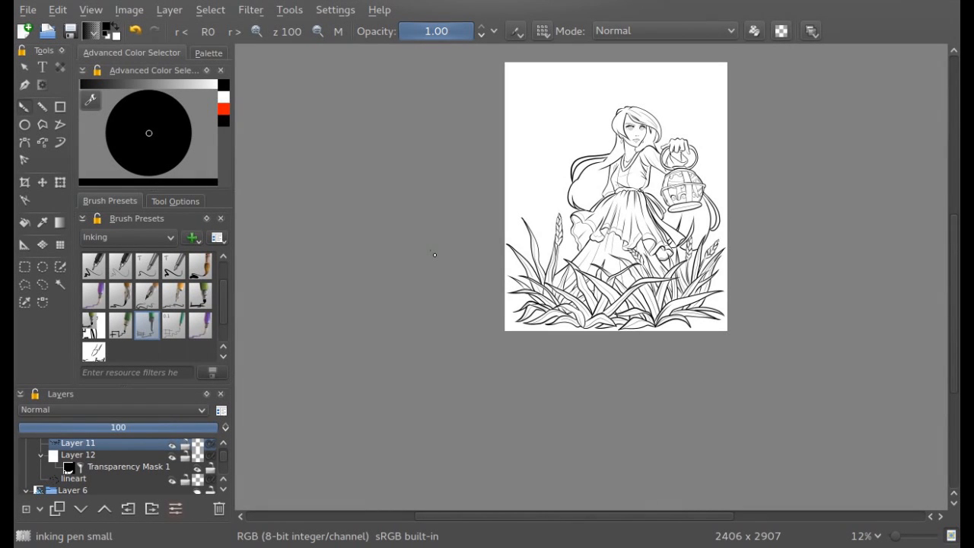
- Set the freehand brush smoothing to Stabilizer
left_click(257, 31)
left_click(256, 32)
left_click(257, 32)
left_click(175, 201)
left_click(122, 238)
left_click(97, 251)
- Add a new paint layer above Layer 11 and choose the inking thin 0.1 brush
left_click(27, 509)
mouse_move(955, 341)
left_mouse_down()
mouse_move(951, 314)
mouse_move(952, 338)
left_mouse_up()
left_click(107, 200)
left_click(173, 323)
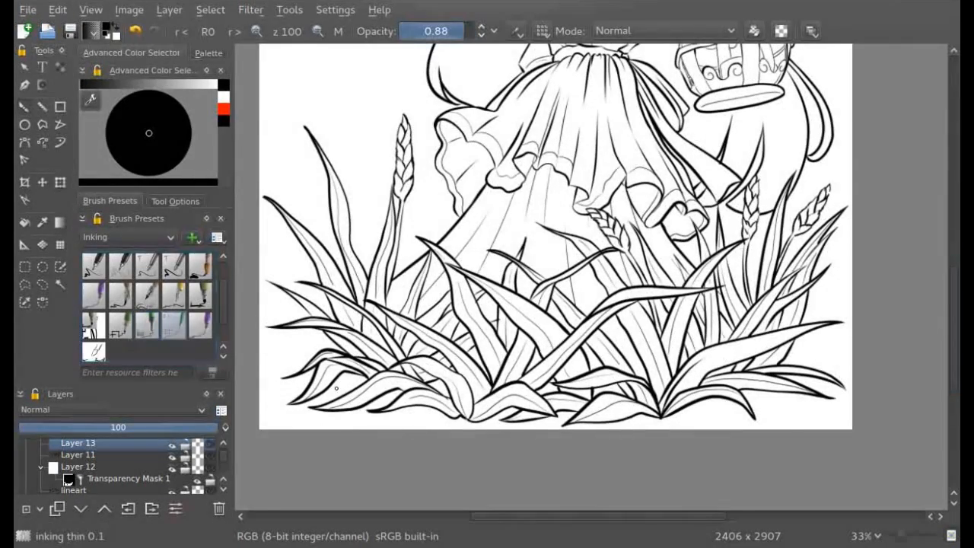
- Try to draw fine parallel veins on the low foreground leaves with the thin pen
key("plus")
key("plus")
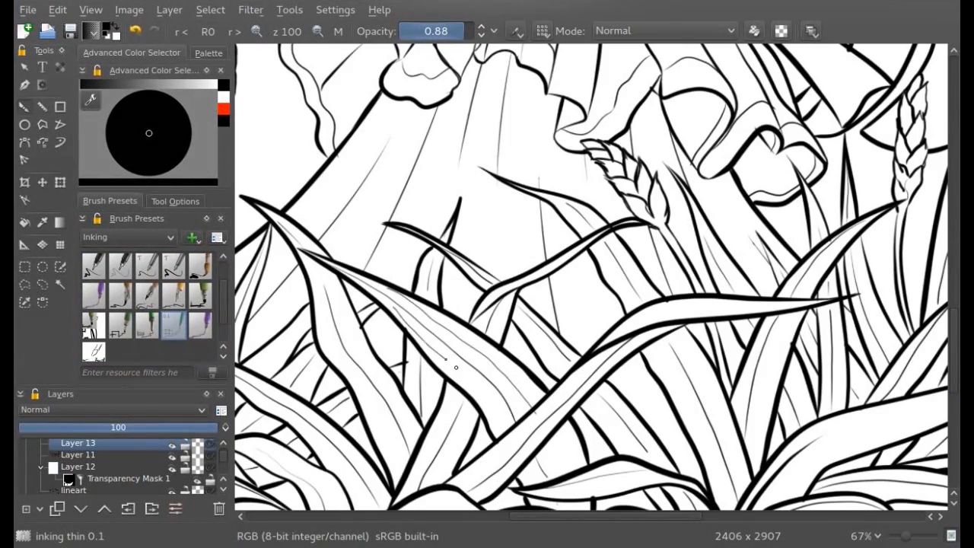
scroll(571, 369, "down", 3)
left_click_drag(567, 429, 700, 396)
left_click_drag(582, 403, 651, 378)
key("ctrl+z")
left_click_drag(561, 427, 642, 378)
mouse_move(512, 399)
left_mouse_down()
mouse_move(576, 397)
mouse_move(567, 384)
left_mouse_up()
mouse_move(353, 413)
left_mouse_down()
mouse_move(473, 373)
mouse_move(507, 403)
left_mouse_up()
- Try fine veins on the short upright blade near the centre, and clear the new layer's strokes
left_click_drag(563, 516, 526, 516)
left_click_drag(606, 270, 559, 355)
left_click_drag(589, 251, 534, 363)
left_click_drag(629, 207, 635, 177)
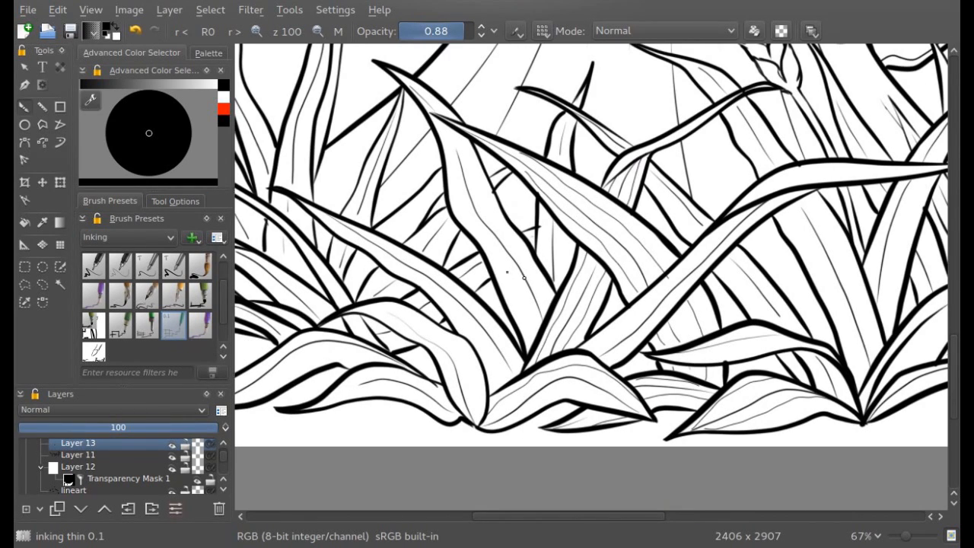
mouse_move(547, 516)
left_mouse_down()
mouse_move(560, 519)
mouse_move(545, 517)
left_mouse_up()
left_click(57, 11)
left_click(78, 163)
- Mirror the canvas and set up the inking pen small brush with Weighted Smoothing
left_click(337, 31)
left_click(147, 325)
left_click(174, 201)
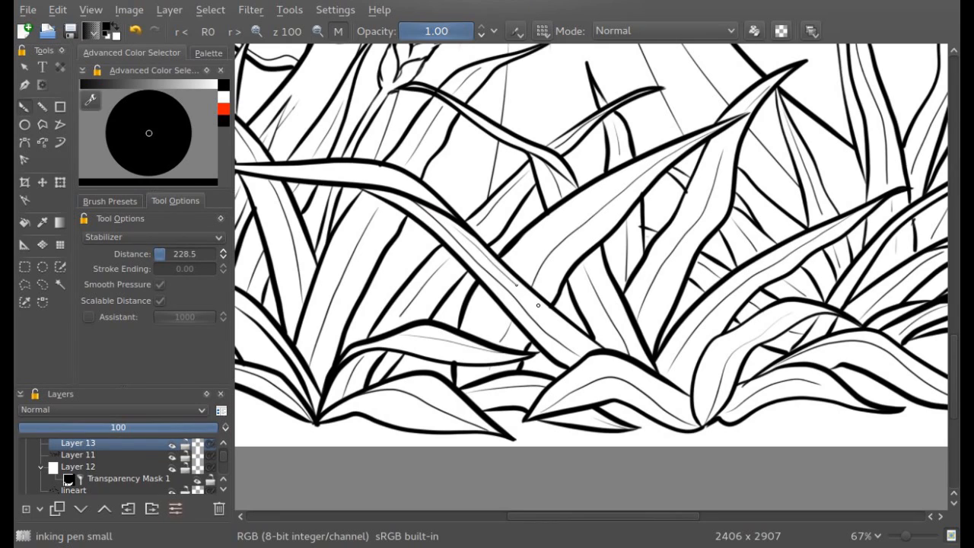
left_click(103, 237)
left_click(185, 268)
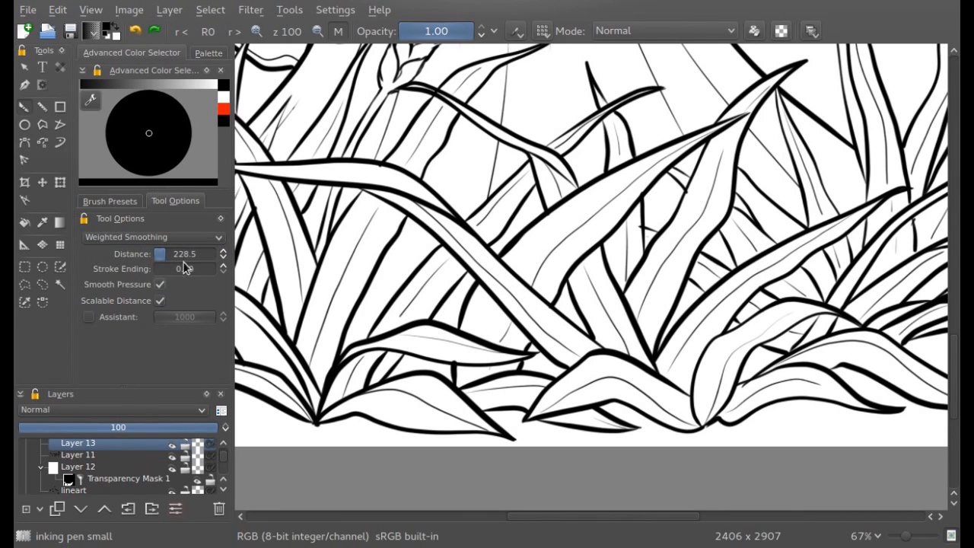
- Draw fine parallel veins along the long bent leaf crossing the middle of the grass, undoing the last stroke
left_click_drag(437, 213, 585, 352)
mouse_move(390, 199)
left_mouse_down()
mouse_move(580, 361)
mouse_move(531, 332)
mouse_move(391, 190)
left_mouse_up()
key("ctrl+z")
- Draw fine parallel veins on the low left leaves and the upright blade below the left wheat ear
left_click_drag(507, 523, 559, 523)
mouse_move(634, 423)
left_mouse_down()
mouse_move(616, 355)
mouse_move(584, 328)
mouse_move(548, 304)
mouse_move(502, 305)
mouse_move(598, 352)
mouse_move(623, 415)
left_mouse_up()
mouse_move(408, 255)
left_mouse_down()
mouse_move(494, 327)
mouse_move(439, 302)
mouse_move(361, 243)
left_mouse_up()
scroll(662, 211, "up", 5)
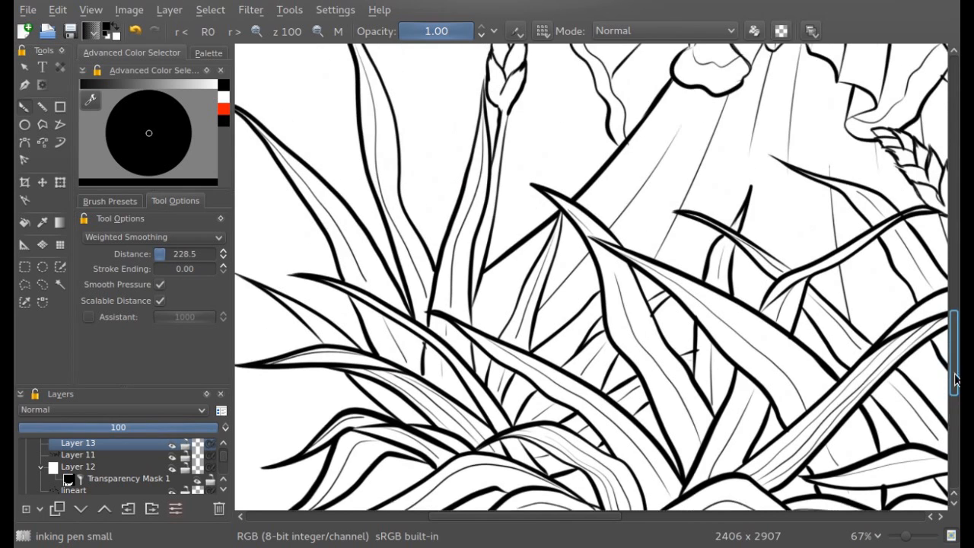
left_click_drag(487, 167, 458, 348)
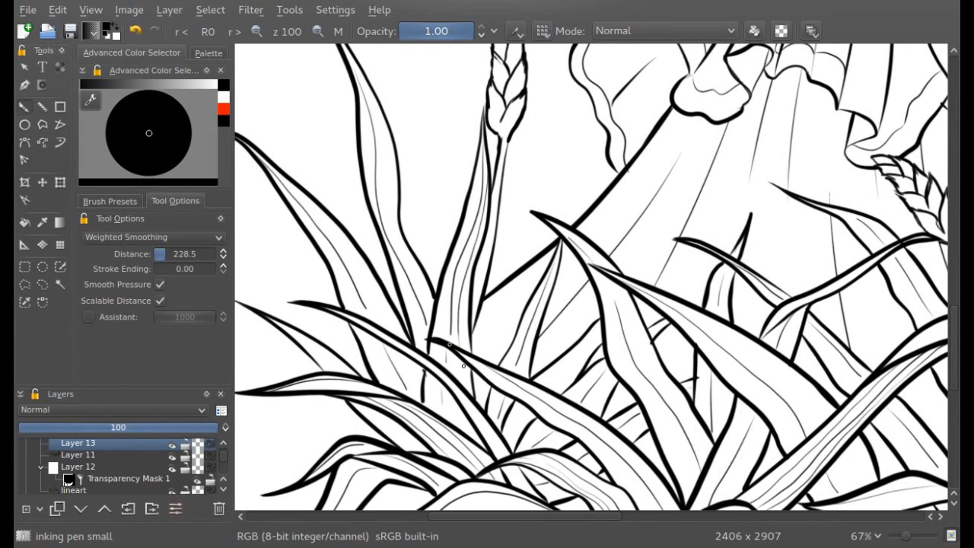
mouse_move(472, 165)
left_mouse_down()
mouse_move(439, 314)
mouse_move(437, 360)
left_mouse_up()
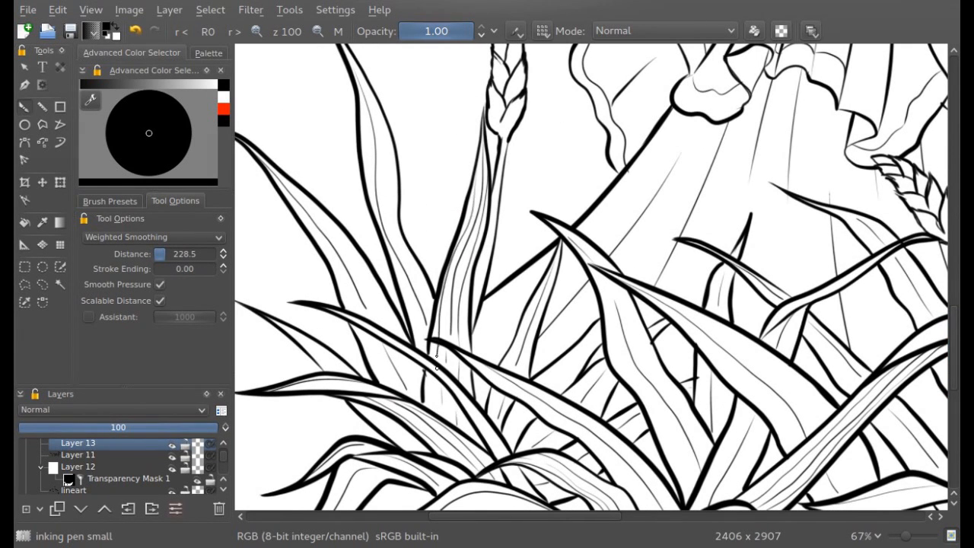
- Mirror the canvas and draw fine parallel veins along the large low arching leaf of the other grass clump
left_click_drag(530, 517, 687, 517)
mouse_move(953, 317)
left_mouse_down()
mouse_move(953, 341)
mouse_move(951, 328)
left_mouse_up()
key("m")
scroll(837, 381, "down", 2)
mouse_move(679, 406)
left_mouse_down()
mouse_move(603, 344)
mouse_move(467, 302)
mouse_move(449, 287)
left_mouse_up()
mouse_move(659, 358)
left_mouse_down()
mouse_move(594, 324)
mouse_move(392, 283)
left_mouse_up()
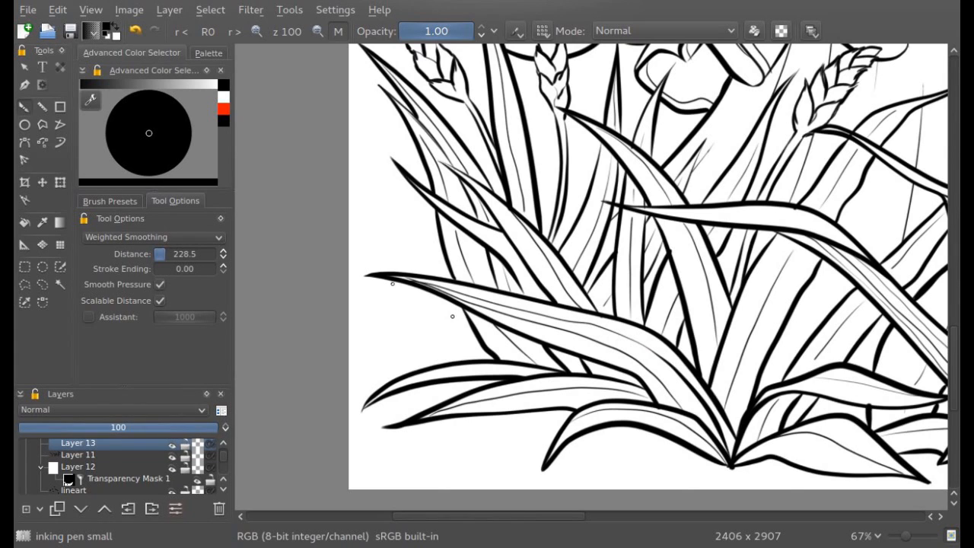
left_click_drag(561, 344, 638, 375)
mouse_move(591, 330)
left_mouse_down()
mouse_move(645, 356)
mouse_move(702, 421)
left_mouse_up()
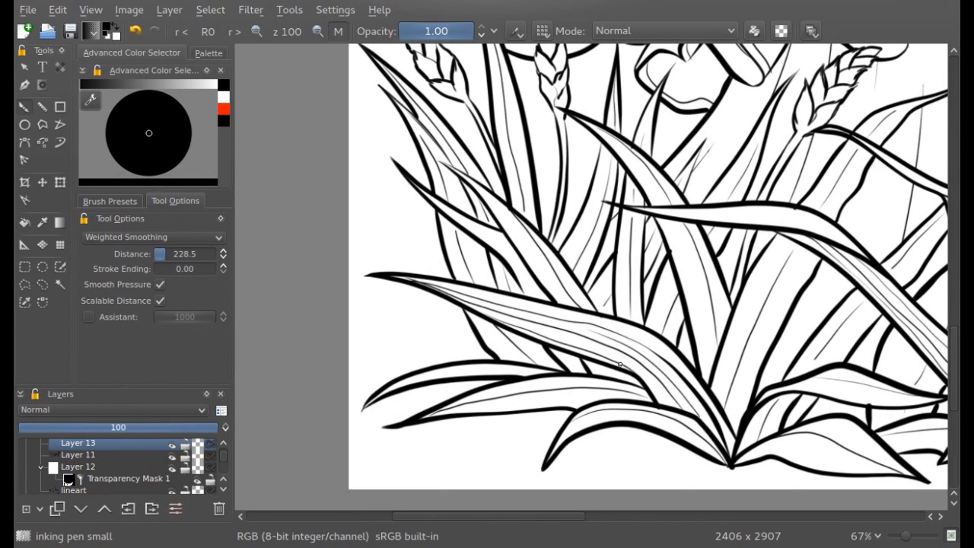
key("minus")
key("minus")
key("minus")
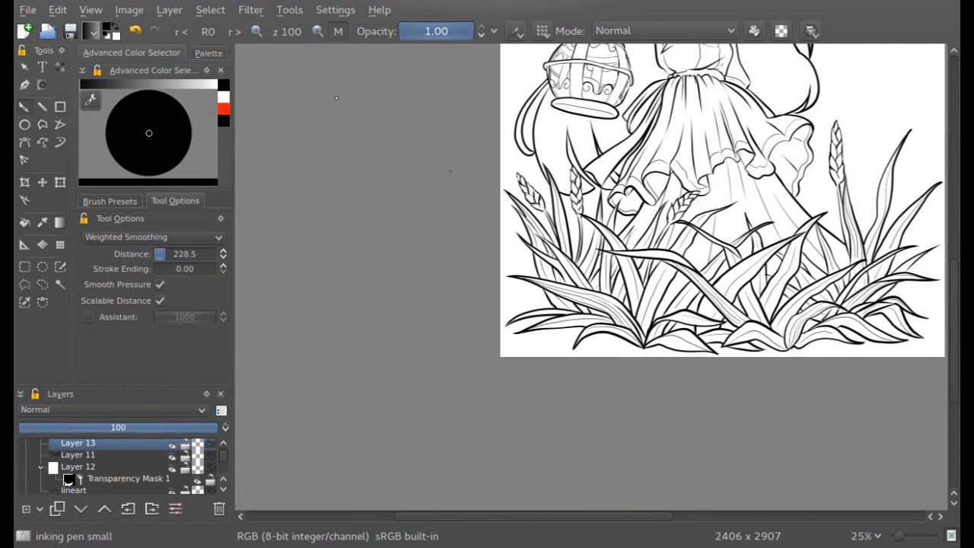
- Undo the last stroke and rotate the mirrored canvas 45° counter-clockwise to add fine veins to the outer clump's leaves
key("plus")
key("plus")
key("ctrl+z")
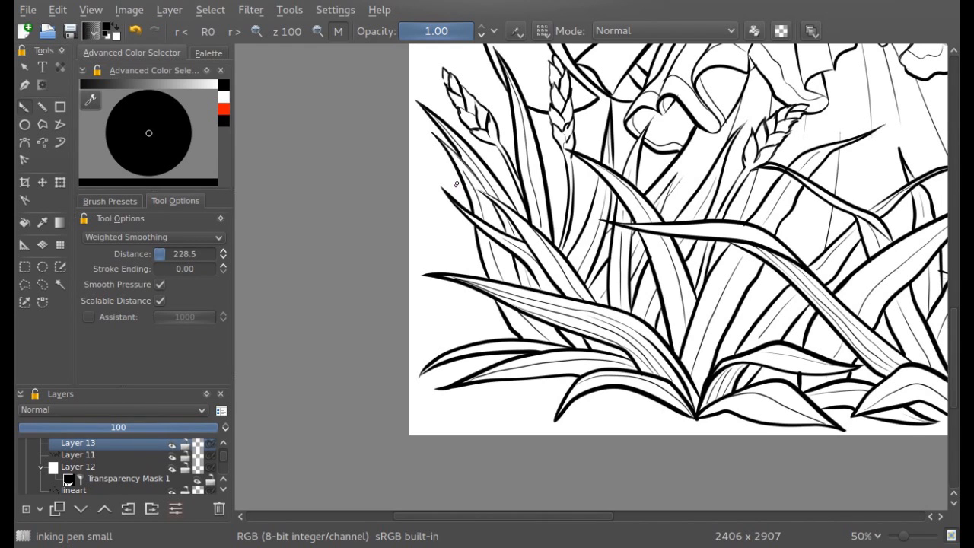
left_click(338, 31)
left_click(337, 31)
left_click(181, 31)
left_click(181, 32)
left_click(181, 31)
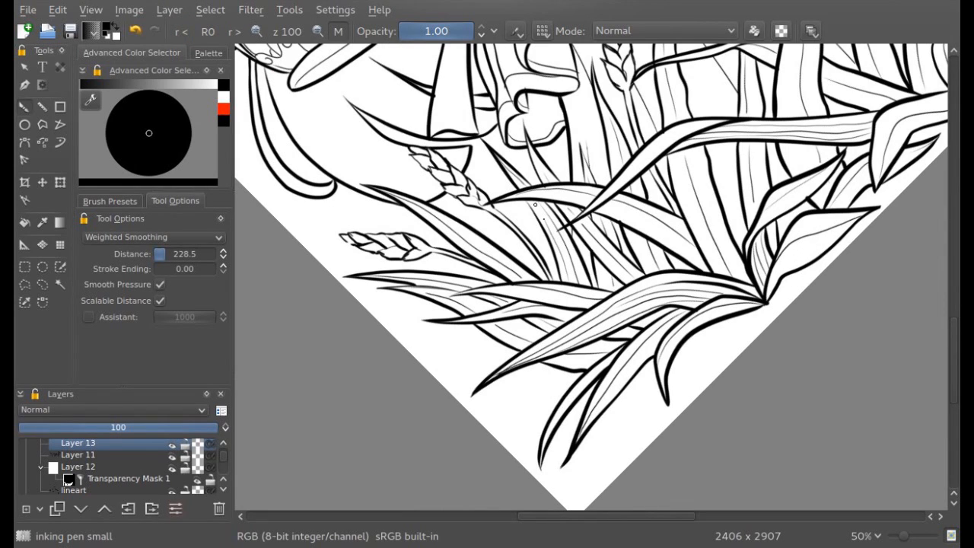
- Reset the canvas rotation and examine the whole mirrored drawing
left_click(289, 32)
left_click(207, 31)
left_click(318, 32)
left_click(318, 32)
left_click(318, 32)
left_click(318, 32)
left_click(318, 32)
left_click_drag(587, 515, 620, 516)
left_click_drag(954, 374, 954, 329)
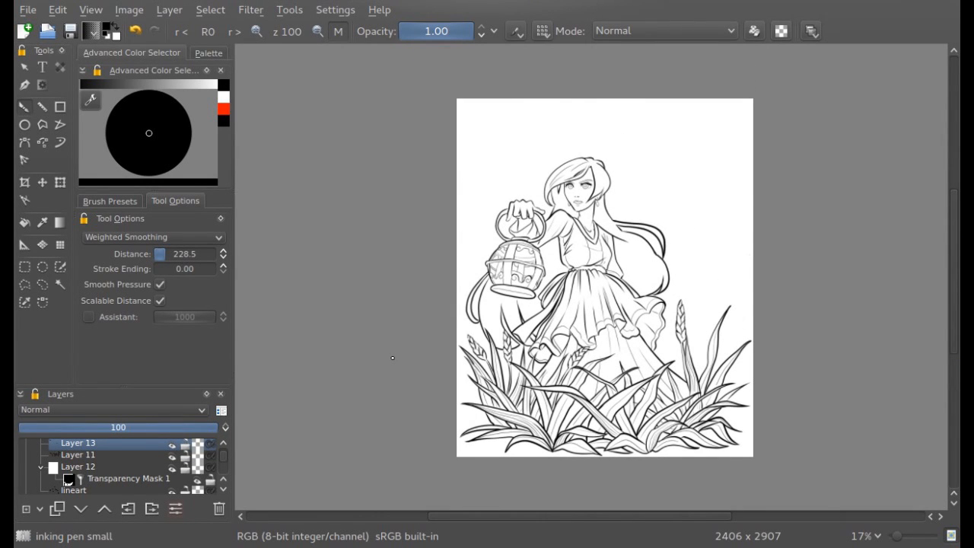
- Close in on the girl's bodice, select the lineart layer and set the brush to No Smoothing
left_click(256, 32)
left_click(256, 31)
left_click(257, 32)
left_click_drag(954, 292, 953, 275)
left_click(257, 32)
left_click(257, 32)
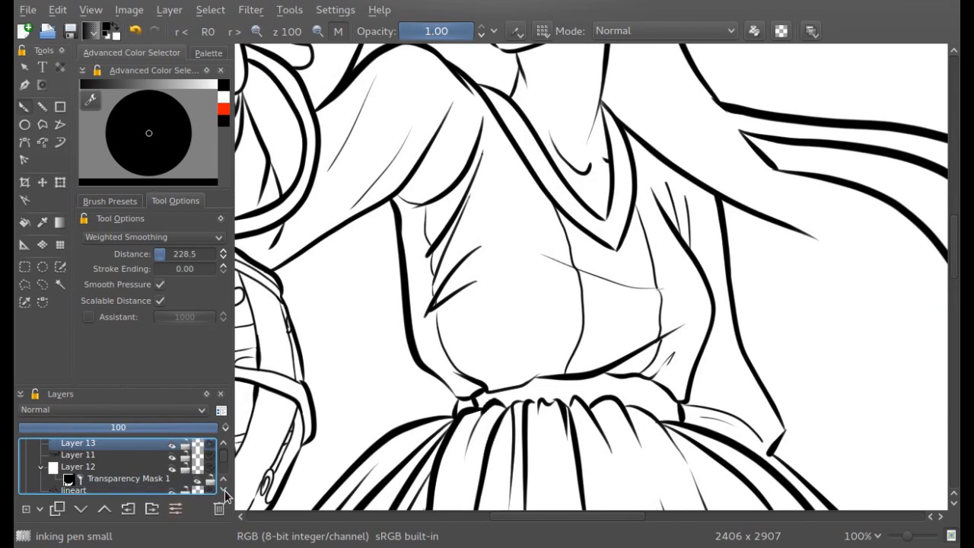
left_click(224, 490)
left_click(139, 455)
left_click(120, 238)
left_click(120, 252)
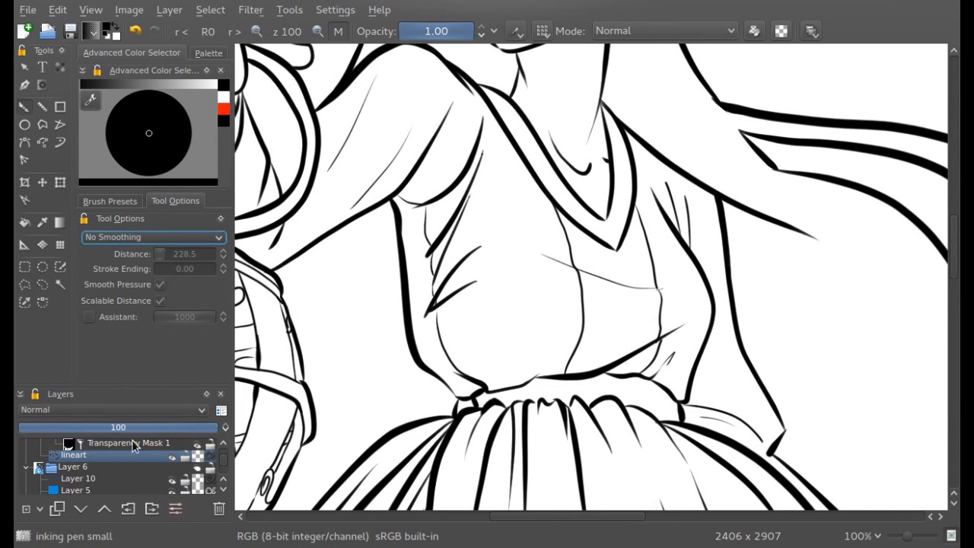
- Show the Layer 6 sketch and ink the inner border lines and first leaf shape of the bodice's embroidered panel
left_click(197, 468)
key("ctrl+z")
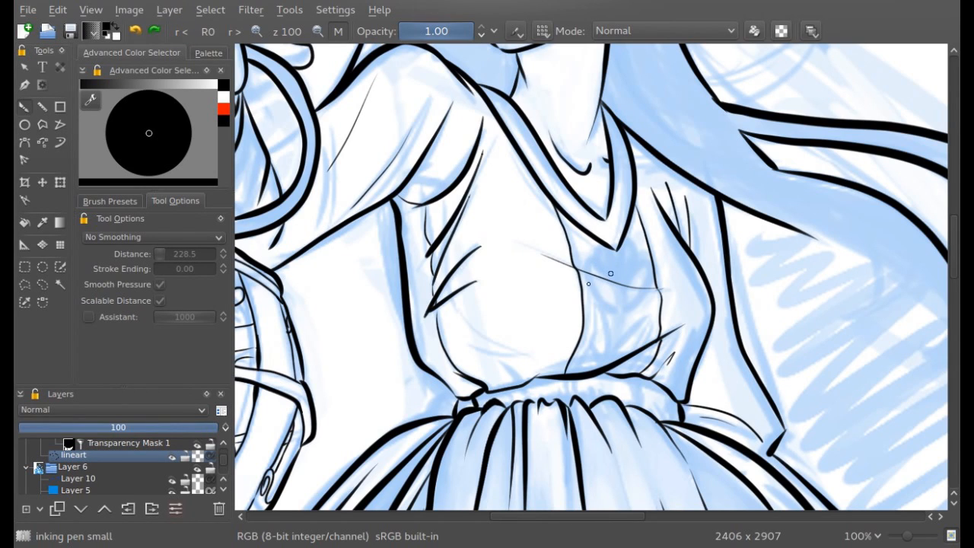
left_click_drag(611, 336, 588, 301)
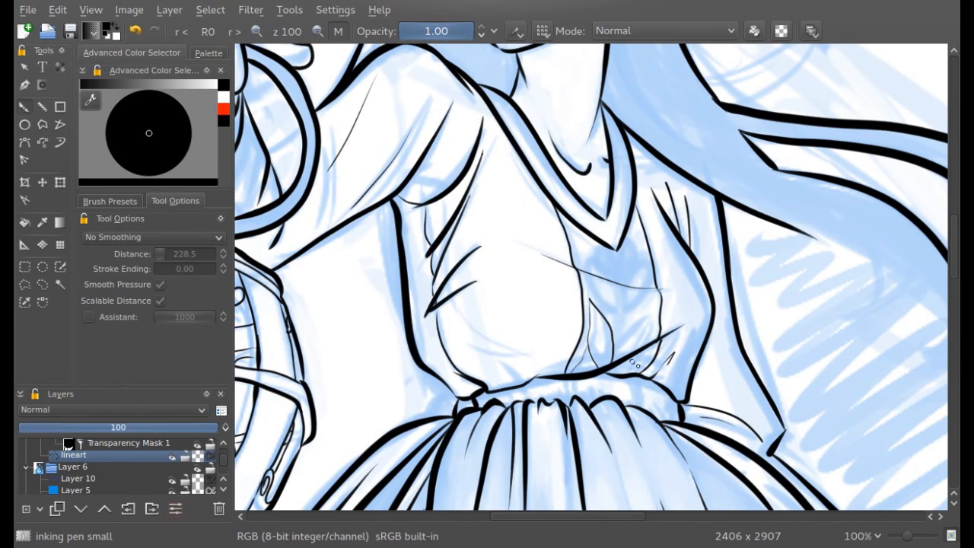
left_click_drag(652, 321, 638, 241)
left_click_drag(572, 222, 581, 259)
left_click(138, 32)
left_click(138, 32)
left_click_drag(563, 218, 584, 276)
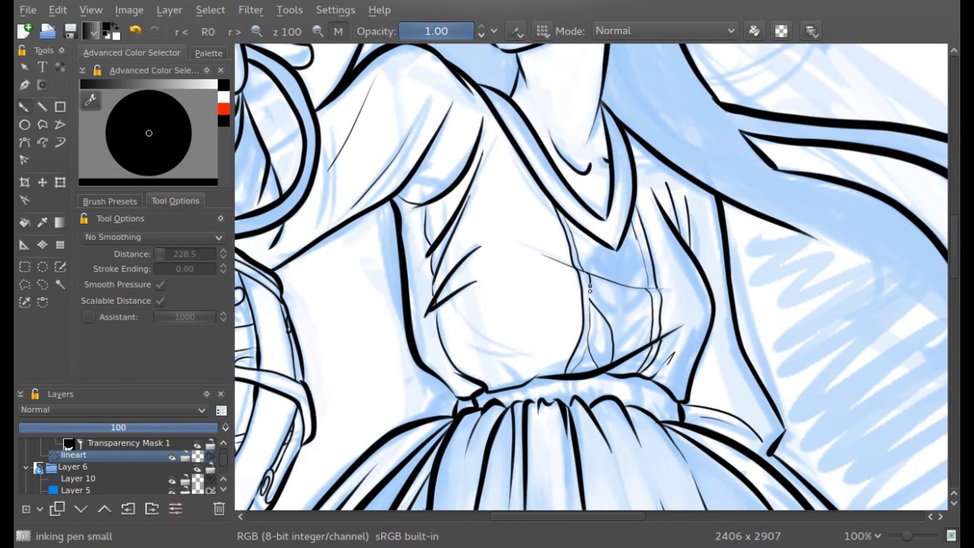
- Ink the stem, side leaves and petalled flower on the bodice panel, mirroring the canvas for part of it
left_click(138, 31)
left_click_drag(615, 361, 650, 310)
left_click_drag(612, 364, 623, 308)
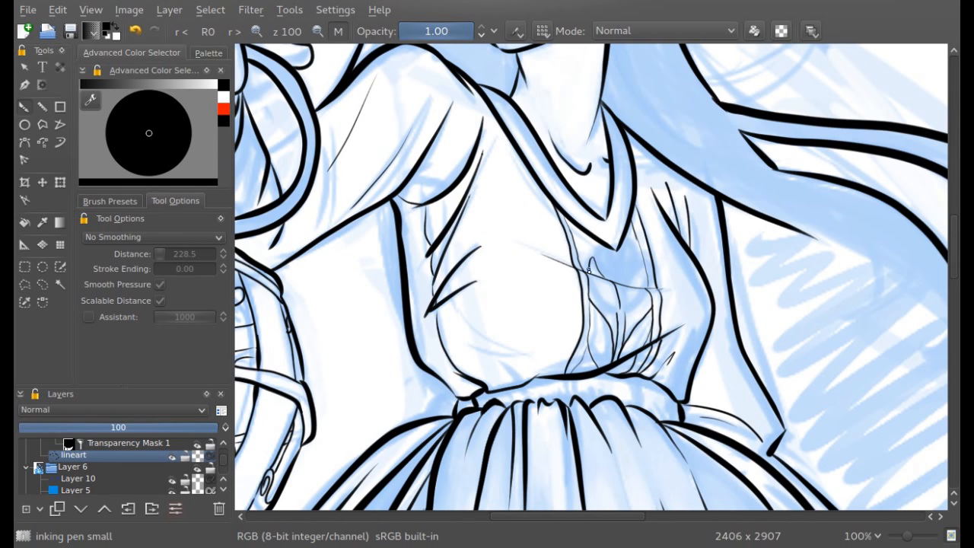
left_click(338, 31)
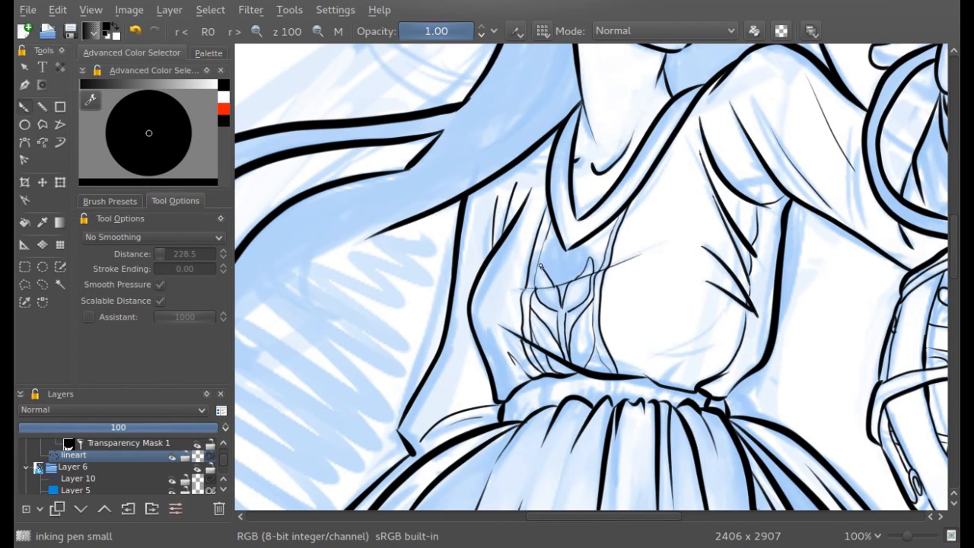
key("m")
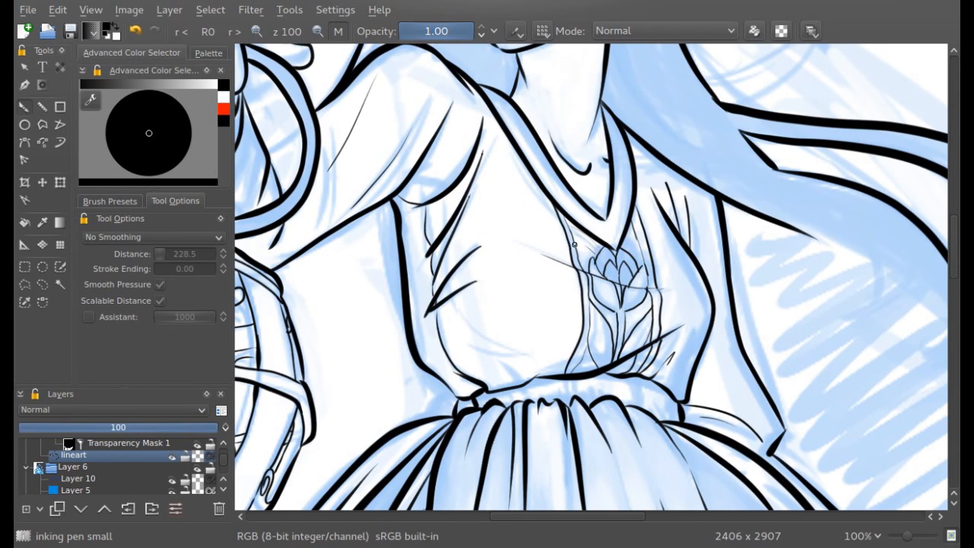
- Crosshatch the panel background around the bodice flower and hide the Layer 6 sketch
left_click_drag(582, 236, 587, 263)
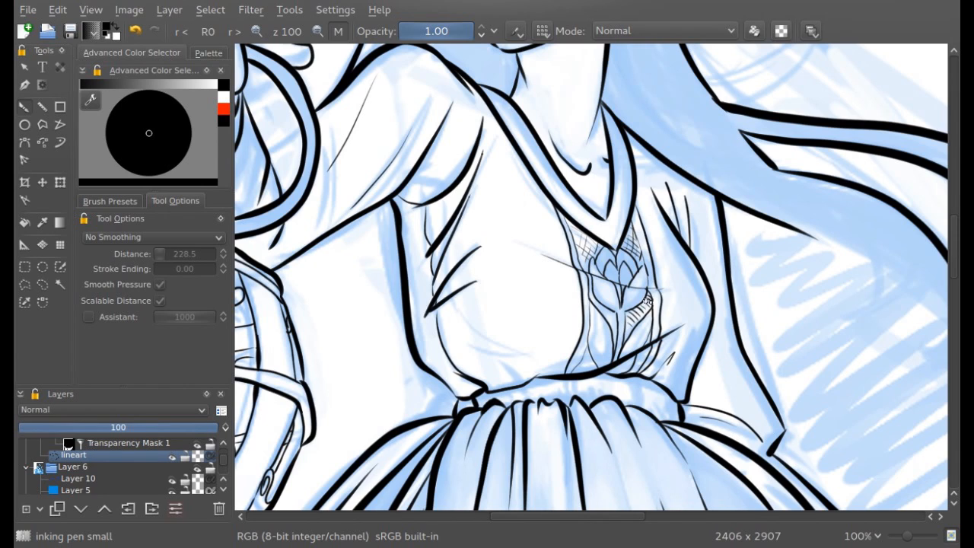
mouse_move(630, 330)
left_mouse_down()
mouse_move(607, 274)
mouse_move(600, 297)
mouse_move(589, 275)
mouse_move(588, 299)
mouse_move(614, 338)
left_mouse_up()
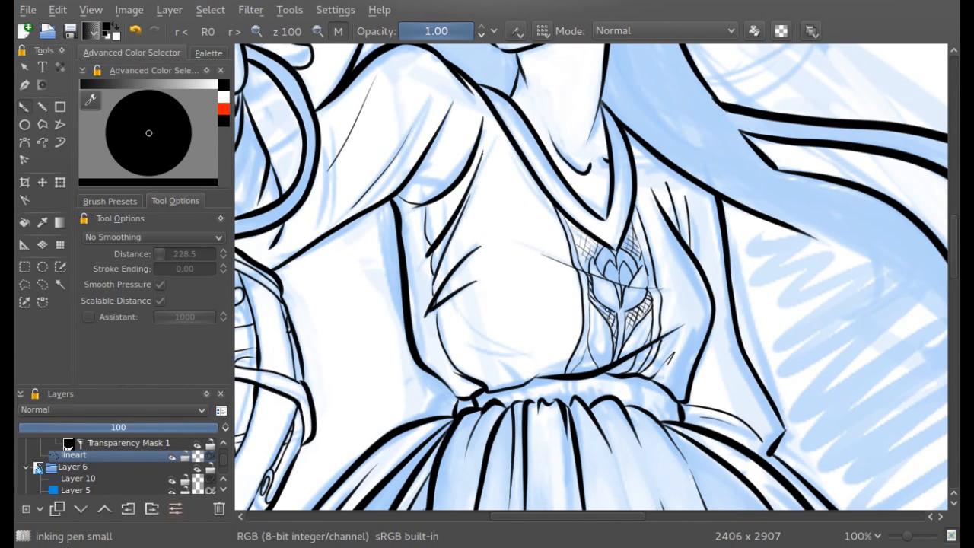
left_click_drag(641, 353, 649, 337)
mouse_move(594, 365)
left_mouse_down()
mouse_move(578, 371)
mouse_move(586, 352)
left_mouse_up()
left_click(317, 31)
left_click(318, 31)
left_click(317, 31)
left_click(317, 31)
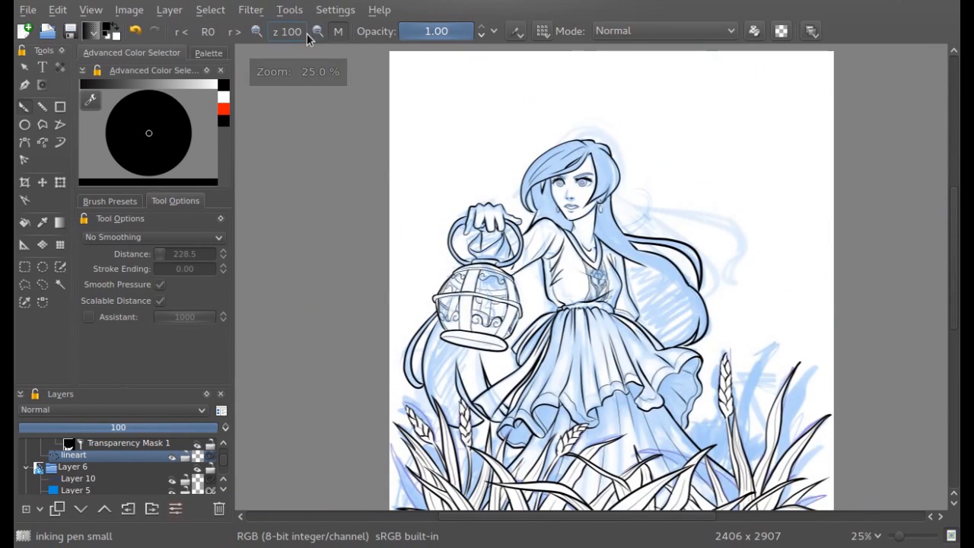
left_click(197, 469)
- Ink thin trim lines along the folds of the cloth hanging below the hand inside the lantern's handle
mouse_move(953, 305)
left_mouse_down()
mouse_move(945, 336)
mouse_move(956, 305)
mouse_move(951, 253)
left_mouse_up()
left_click(257, 31)
left_click(256, 32)
left_click(257, 31)
left_click(256, 31)
left_click_drag(502, 518, 479, 515)
left_click(256, 31)
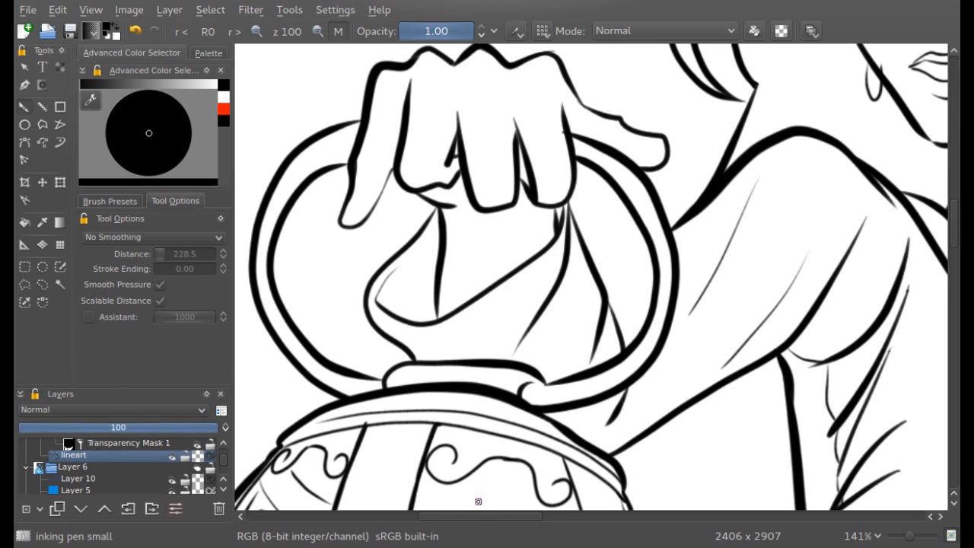
left_click_drag(436, 227, 398, 272)
mouse_move(563, 254)
left_mouse_down()
mouse_move(534, 297)
mouse_move(462, 340)
mouse_move(403, 349)
left_mouse_up()
left_click_drag(439, 220, 379, 300)
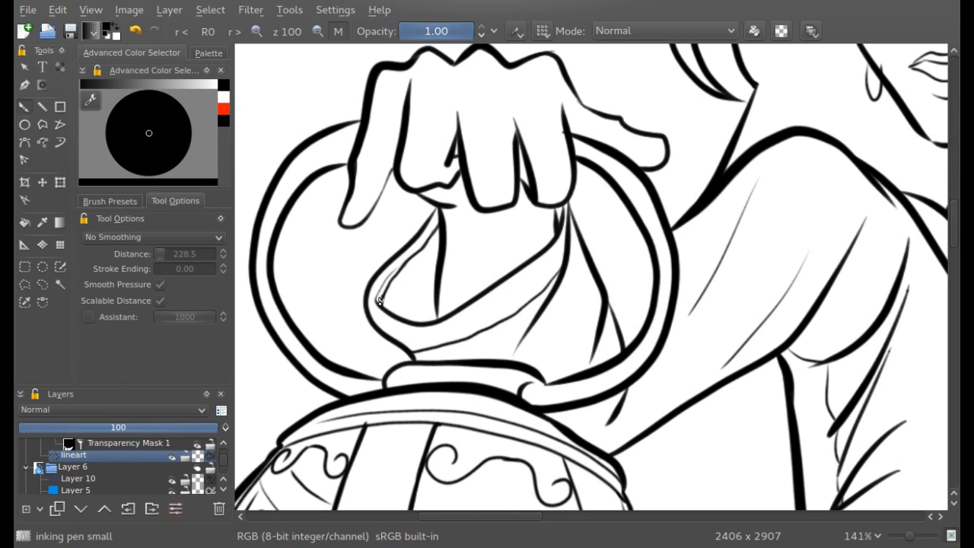
- Ink small fingernails on the two outermost fingertips of the hand holding the lantern
triple_click(318, 32)
double_click(318, 32)
triple_click(255, 32)
double_click(256, 32)
left_click_drag(346, 204, 355, 221)
left_click_drag(658, 141, 632, 140)
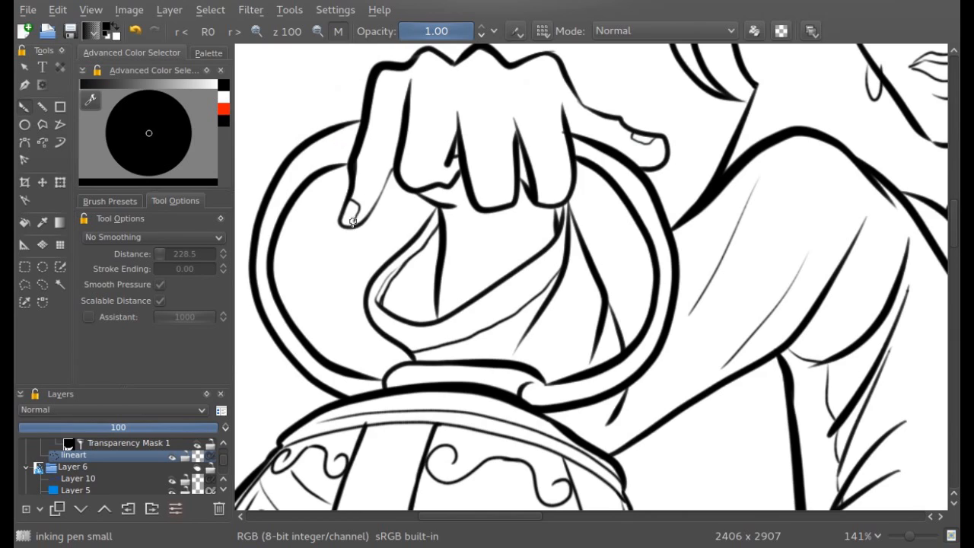
- Ink and thicken the inner contours of the parted lips on the woman's face
double_click(318, 32)
double_click(318, 32)
left_click_drag(953, 301, 953, 335)
left_click_drag(506, 521, 557, 521)
left_click(338, 32)
left_click(287, 32)
mouse_move(535, 58)
left_mouse_down()
mouse_move(540, 505)
mouse_move(600, 519)
left_mouse_up()
double_click(258, 32)
mouse_move(431, 176)
left_mouse_down()
mouse_move(442, 183)
mouse_move(435, 176)
left_mouse_up()
left_click_drag(335, 181, 327, 185)
mouse_move(419, 195)
left_mouse_down()
mouse_move(391, 200)
mouse_move(331, 185)
left_mouse_up()
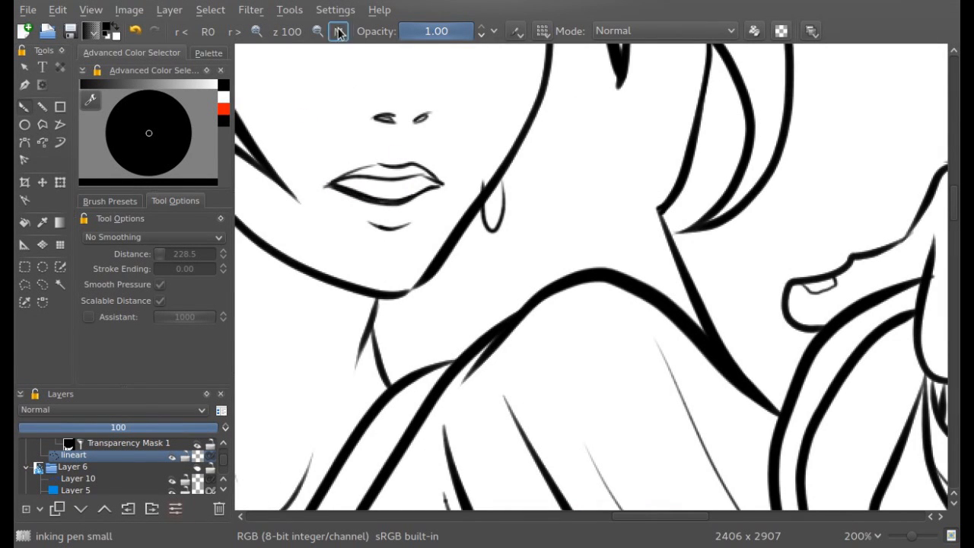
- Ink the teeth between the parted lips, checking them in mirrored view, and clean up the lower lip with the eraser
left_click(338, 31)
mouse_move(760, 181)
left_mouse_down()
mouse_move(850, 183)
mouse_move(744, 182)
mouse_move(813, 194)
mouse_move(769, 194)
left_mouse_up()
left_click(138, 32)
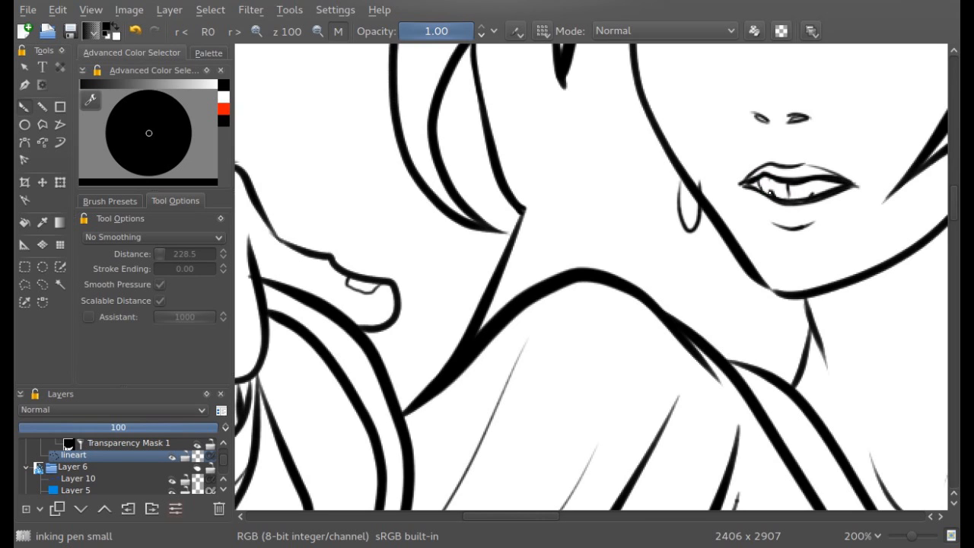
left_click(337, 30)
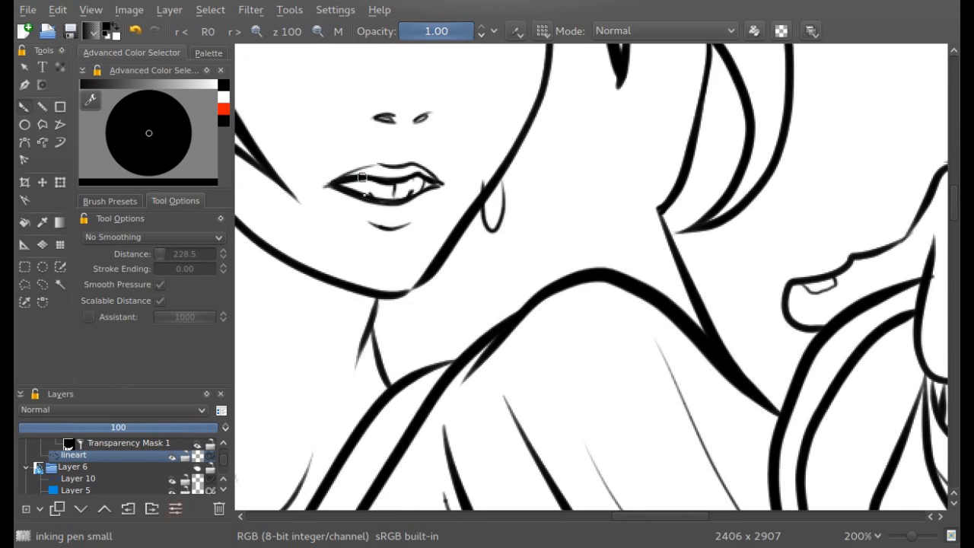
mouse_move(362, 193)
left_mouse_down()
mouse_move(409, 197)
mouse_move(371, 196)
left_mouse_up()
left_click(754, 32)
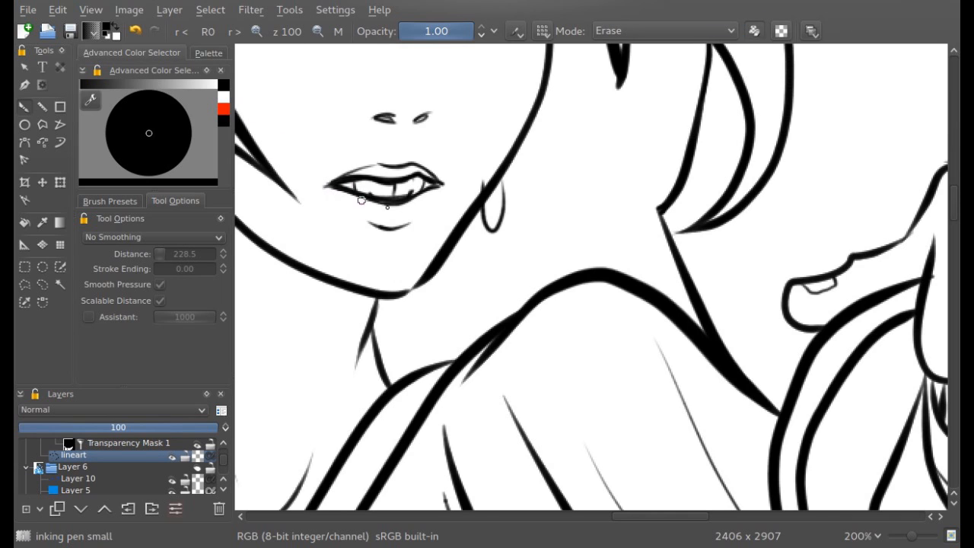
left_click(754, 31)
- Ink fine lower-lid lines at the outer corners of the eyes and short frown creases between the eyebrows
left_click(318, 31)
left_click(318, 31)
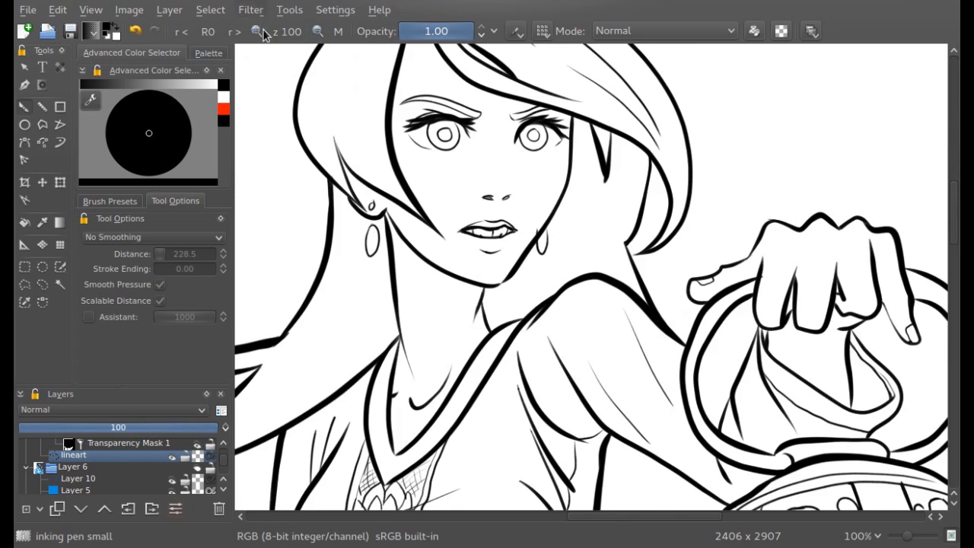
left_click(336, 31)
left_click(257, 31)
left_click(257, 31)
left_click_drag(952, 212, 952, 190)
left_click_drag(514, 518, 561, 517)
left_click_drag(561, 259, 613, 277)
mouse_move(333, 264)
left_mouse_down()
mouse_move(290, 290)
mouse_move(318, 305)
left_mouse_up()
left_click_drag(607, 281, 609, 292)
left_click_drag(448, 231, 451, 239)
left_click_drag(413, 225, 412, 233)
- Show the Layer 6 sketch, ink the tip of the nose and erase the outer outline of the upper lip
left_click(197, 468)
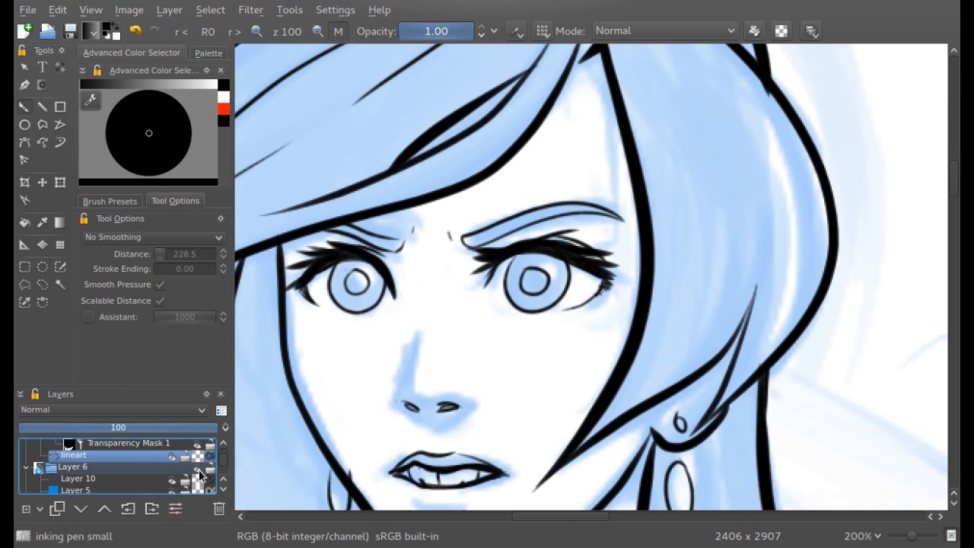
left_click_drag(410, 380, 428, 397)
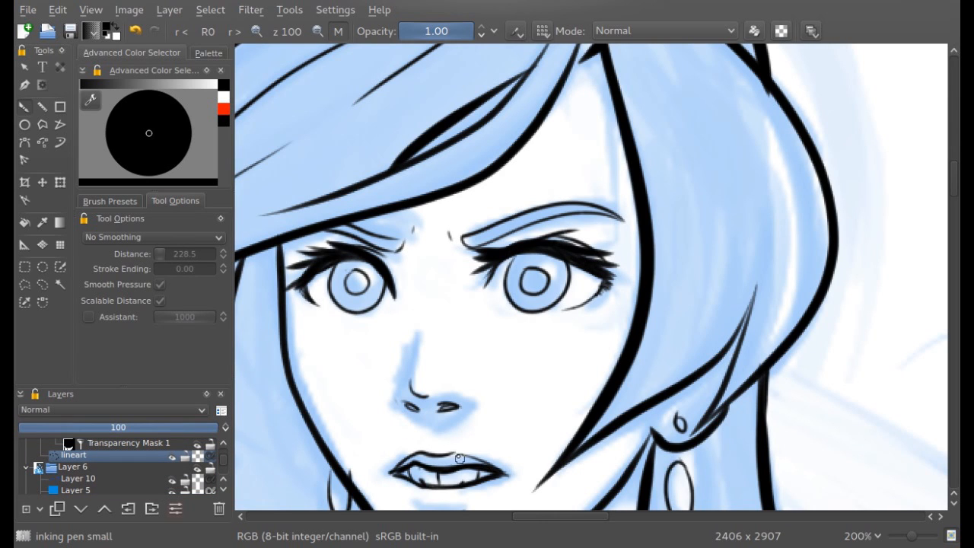
left_click_drag(953, 189, 952, 206)
left_click(754, 31)
mouse_move(439, 252)
left_mouse_down()
mouse_move(492, 259)
mouse_move(417, 252)
mouse_move(352, 272)
mouse_move(398, 279)
left_mouse_up()
left_click(754, 31)
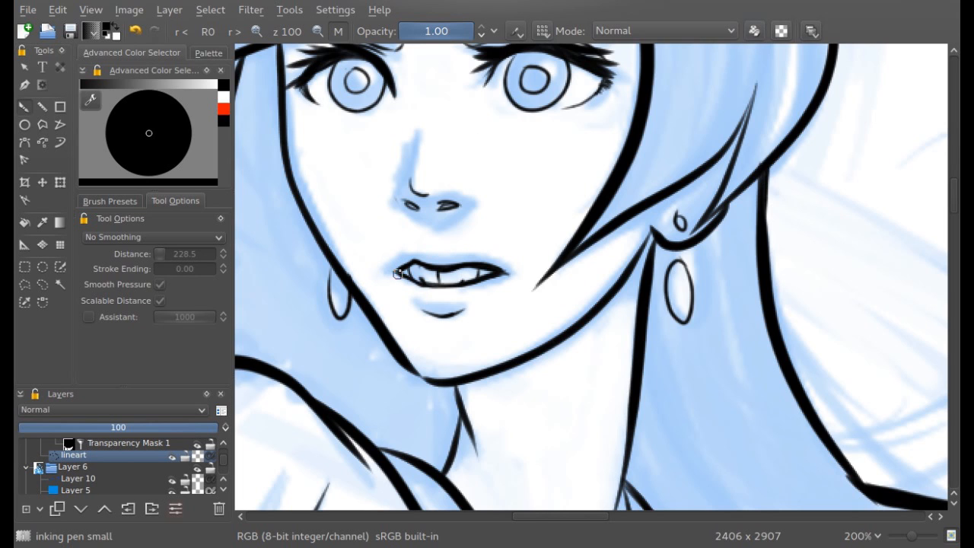
key("m")
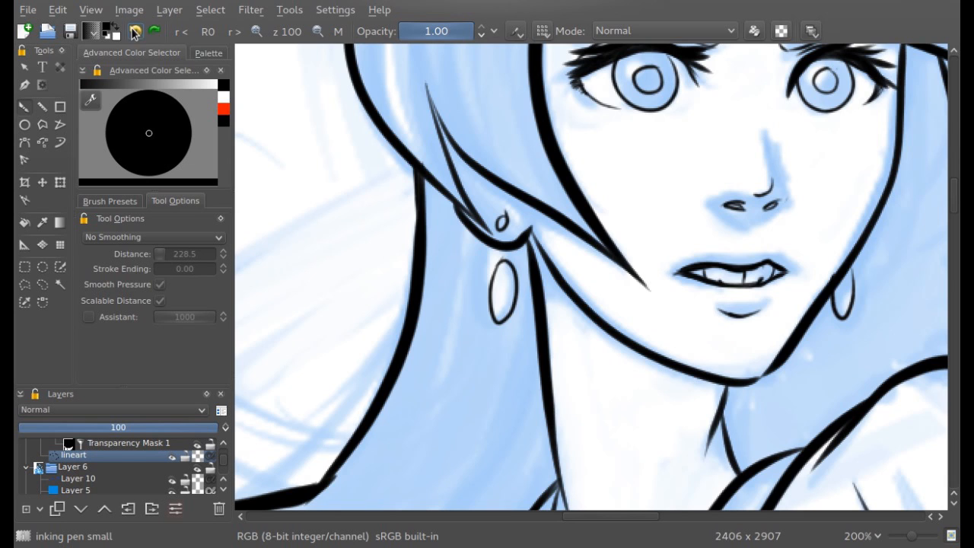
mouse_move(952, 206)
left_mouse_down()
mouse_move(951, 182)
mouse_move(951, 199)
left_mouse_up()
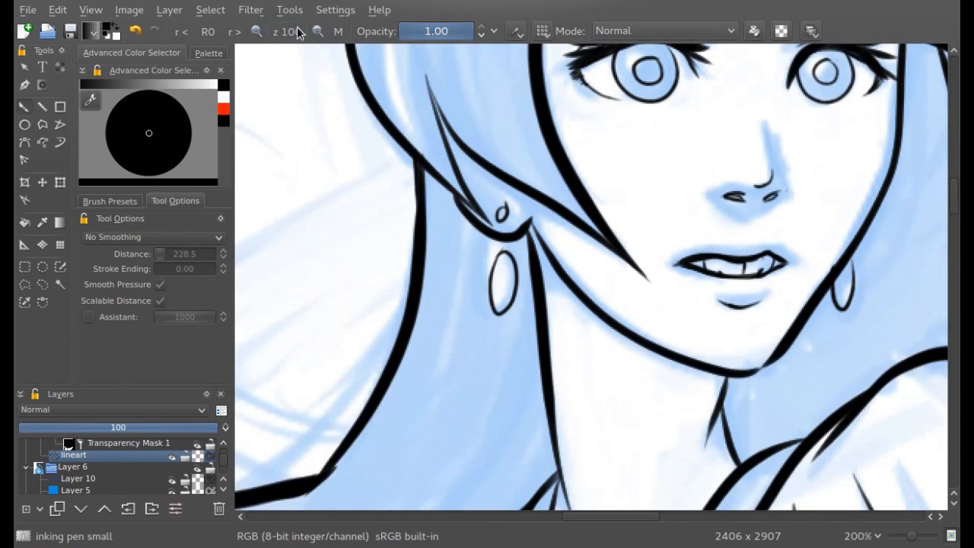
left_click(296, 30)
left_click(318, 31)
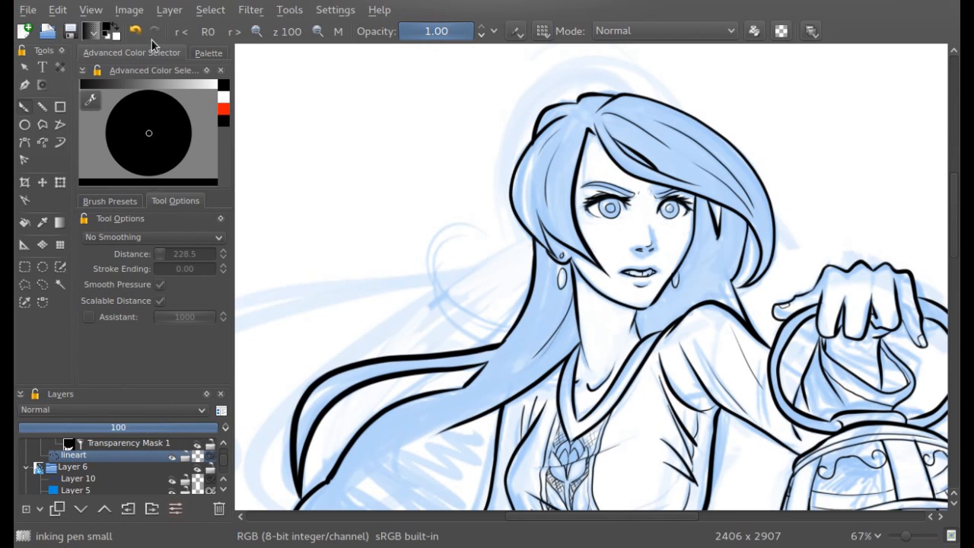
- Set the brush smoothing to Stabilizer and undo the trial strokes in the hair on the rotated canvas, restoring the rotation
left_click(181, 31)
mouse_move(953, 238)
left_mouse_down()
mouse_move(953, 276)
mouse_move(953, 267)
left_mouse_up()
mouse_move(586, 129)
left_mouse_down()
mouse_move(624, 160)
mouse_move(635, 187)
left_mouse_up()
left_click(139, 34)
left_click(114, 237)
left_click(104, 275)
left_click(135, 31)
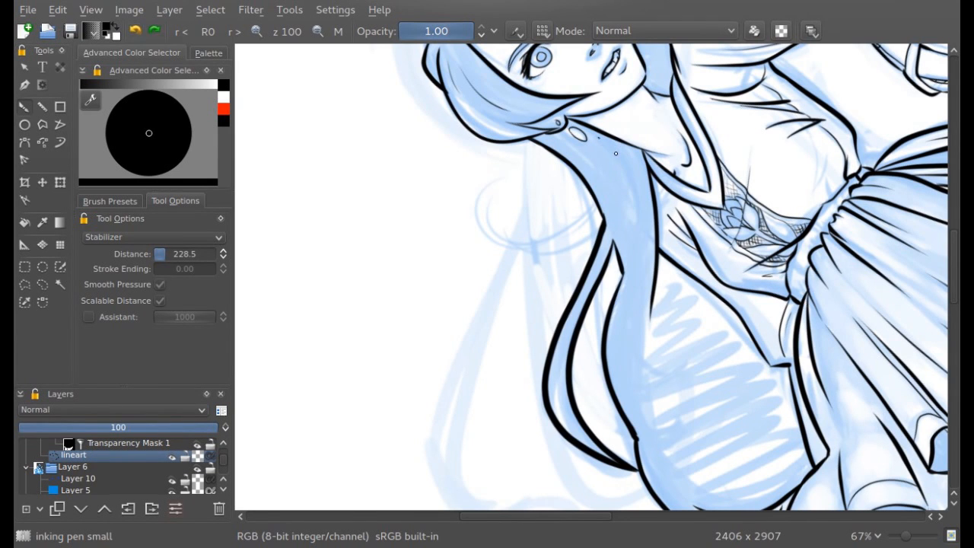
left_click(208, 32)
left_click(318, 31)
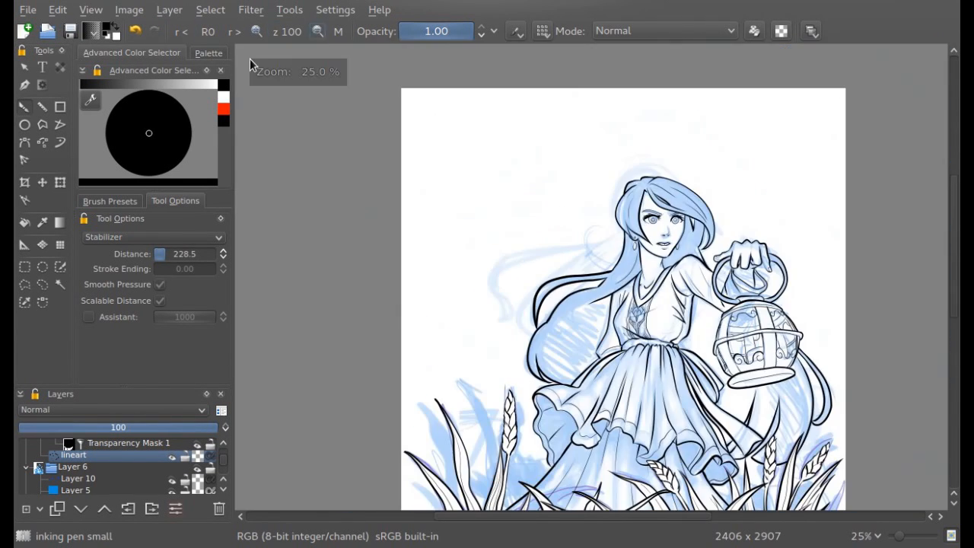
- Hide the Layer 6 sketch, make Layer 13 active and check the foliage in both mirrored and normal views
left_click(172, 466)
mouse_move(953, 314)
left_mouse_down()
mouse_move(953, 375)
mouse_move(953, 322)
mouse_move(952, 339)
left_mouse_up()
left_click(338, 31)
left_click(338, 32)
left_click_drag(222, 457, 221, 444)
left_click(137, 455)
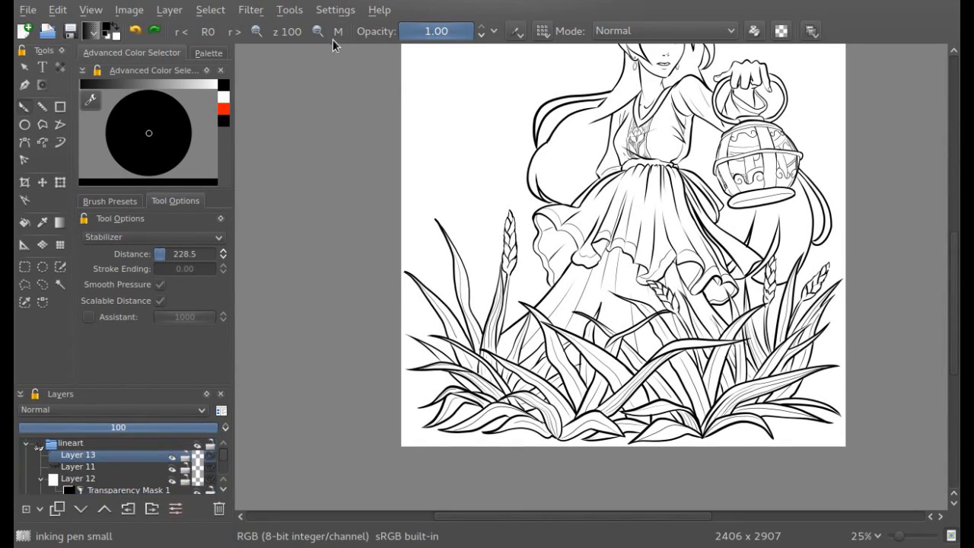
left_click(317, 31)
left_click(338, 32)
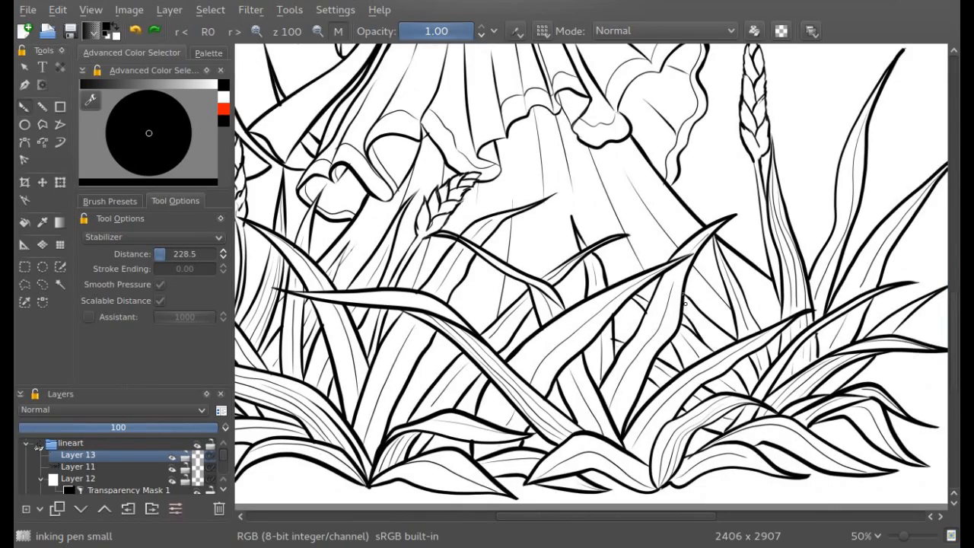
key("m")
left_click_drag(585, 517, 547, 517)
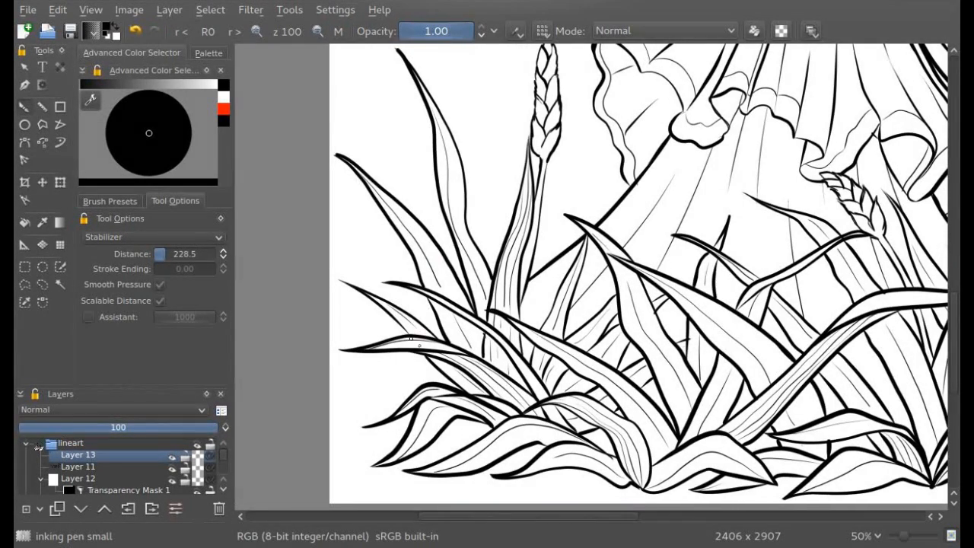
key("2")
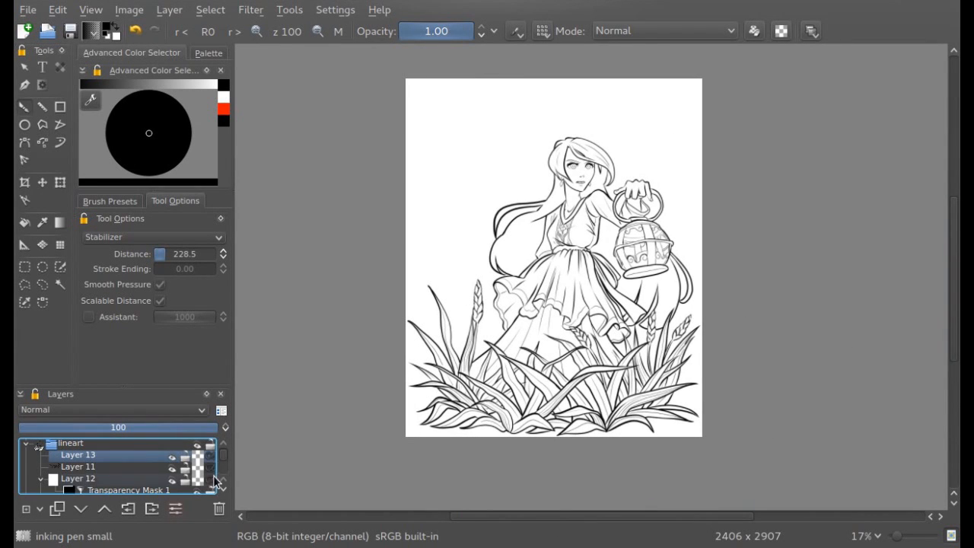
- Hide the foliage in front of the dress, including Layer 12, and make the lineart layer active
scroll(219, 460, "down", 1)
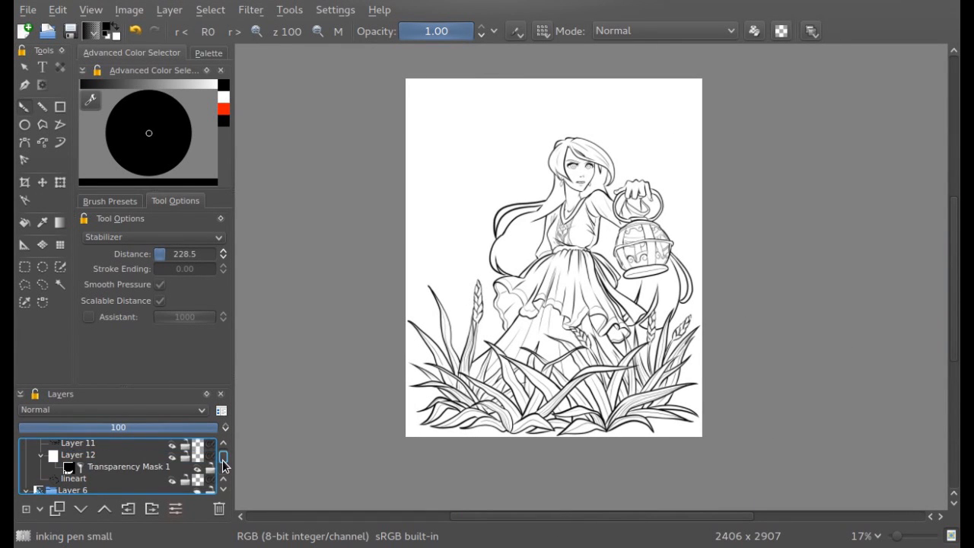
left_click(171, 456)
scroll(223, 460, "down", 2)
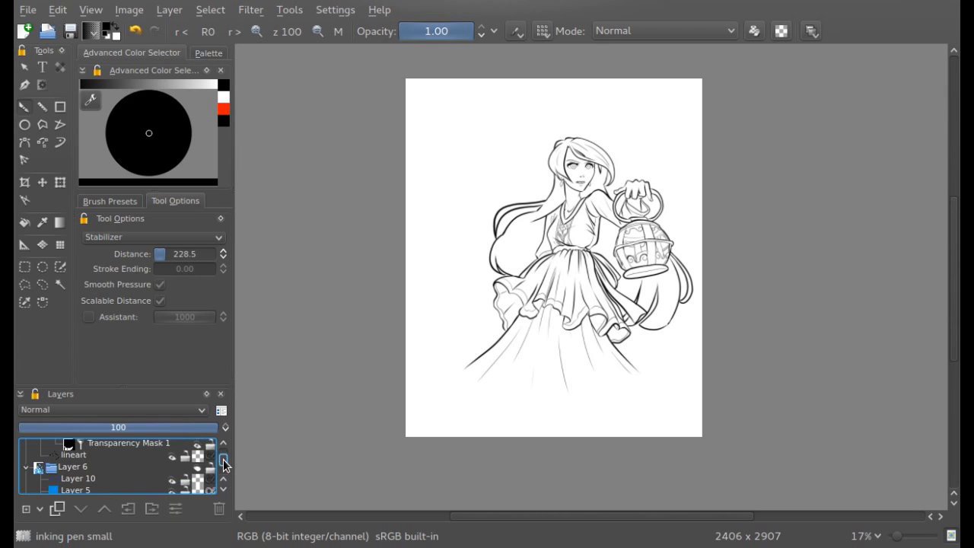
scroll(223, 462, "up", 1)
left_click(108, 465)
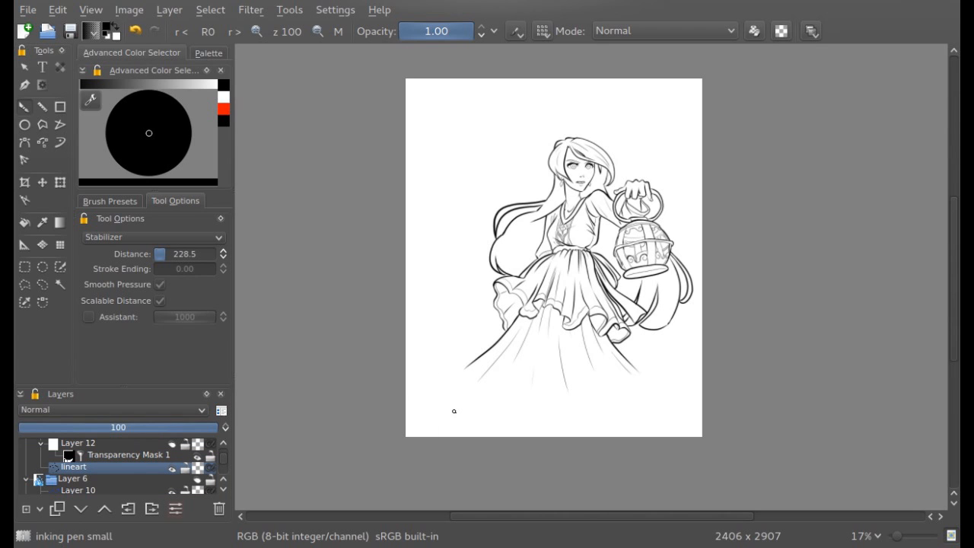
left_click(317, 32)
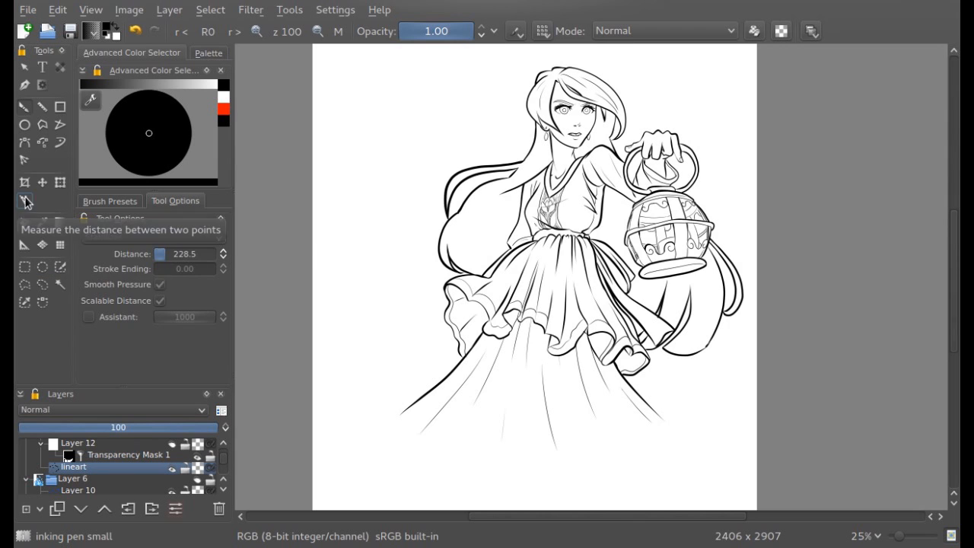
- Try a contiguous area selection of the background around the figure and clear the selection
left_click(60, 283)
left_click(372, 375)
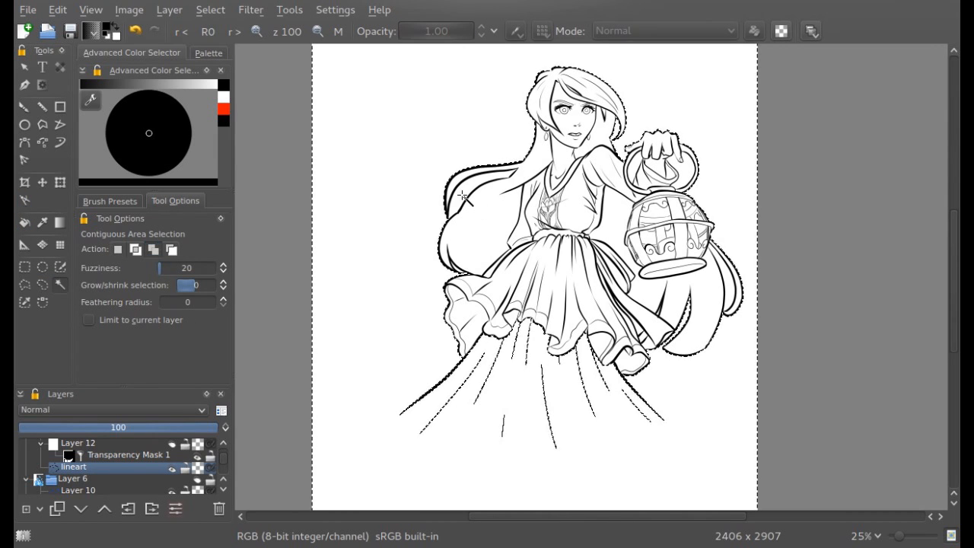
left_click(209, 9)
left_click(208, 53)
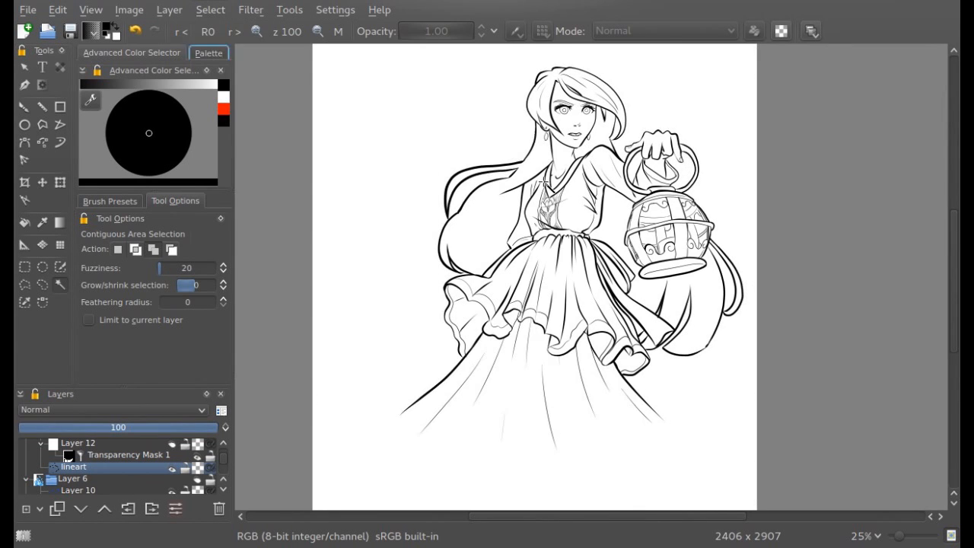
- Switch back to the freehand brush with the inking brush preset for work around the bodice
left_click(257, 31)
left_click(256, 31)
left_click_drag(953, 293, 953, 263)
left_click(24, 107)
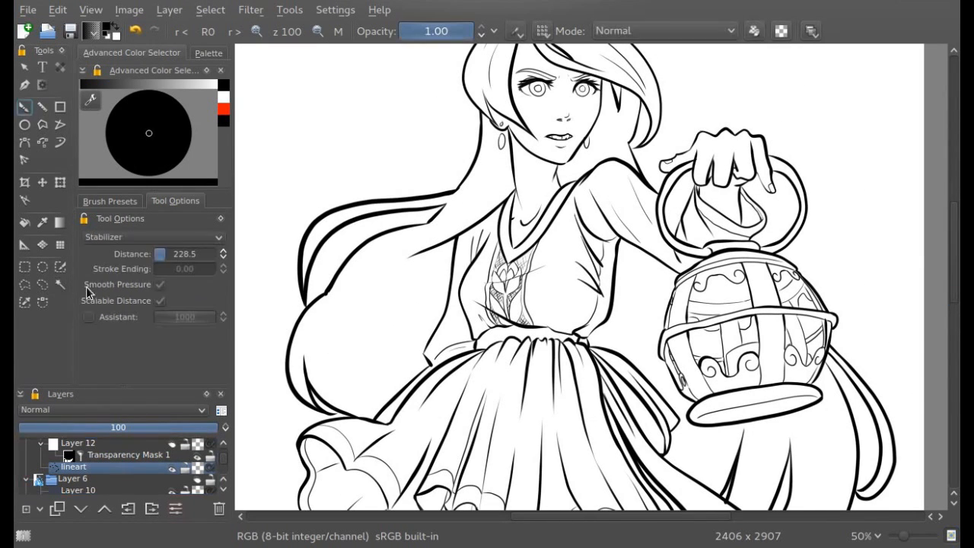
left_click(109, 201)
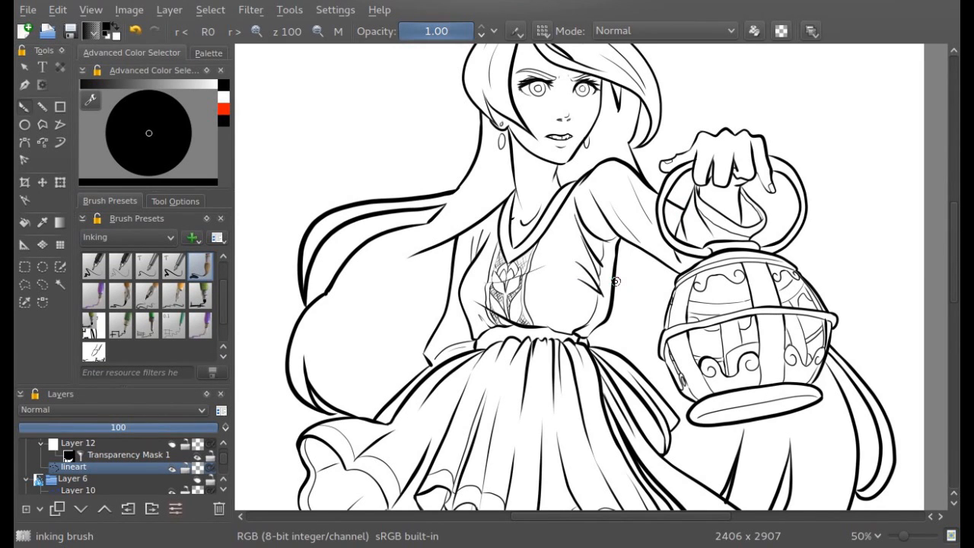
- Select the background around the figure with Contiguous Area Selection and inspect its edge along the skirt, hair and lantern
left_click(59, 283)
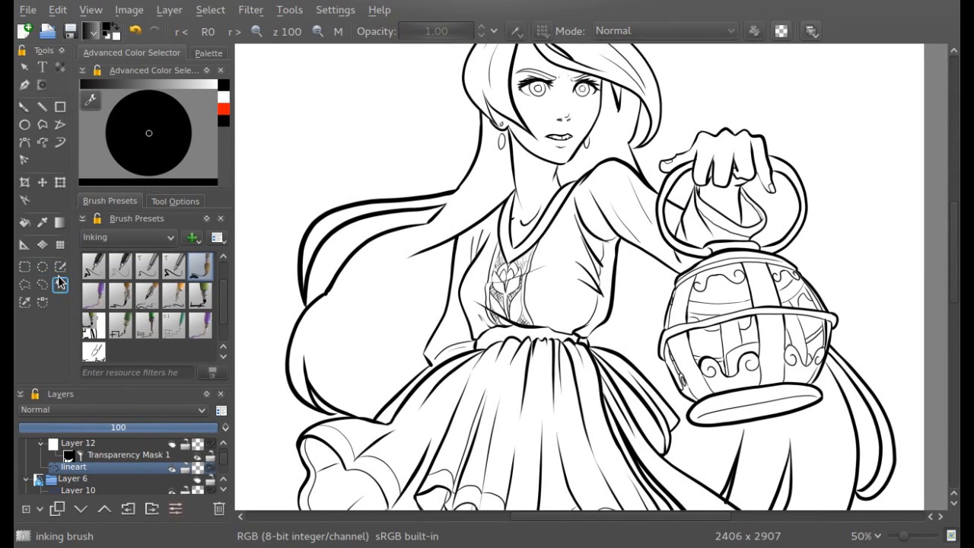
left_click(318, 31)
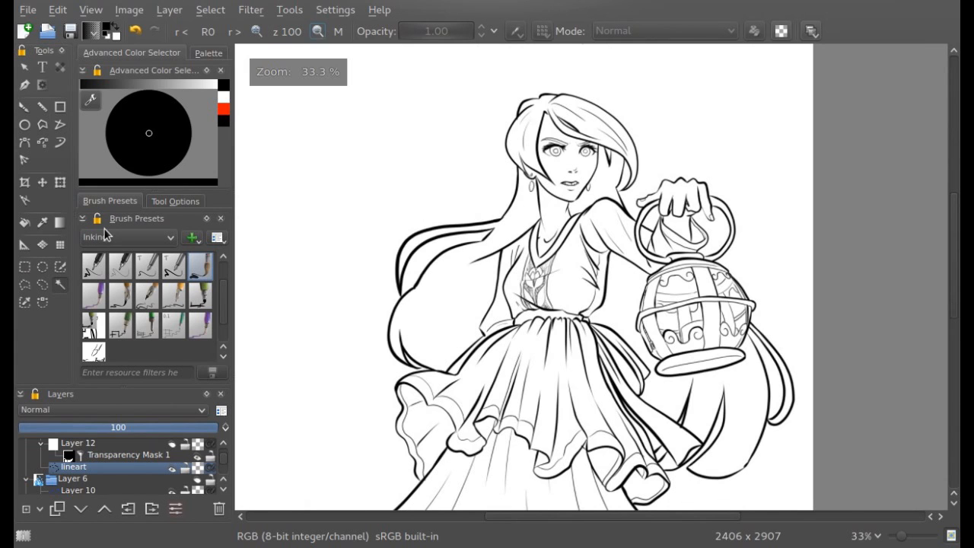
left_click(323, 295)
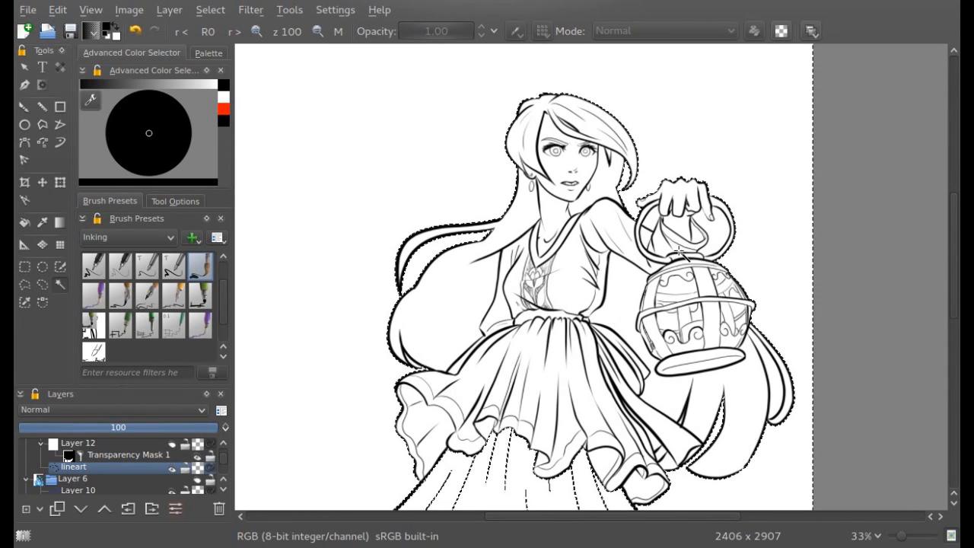
left_click(656, 219)
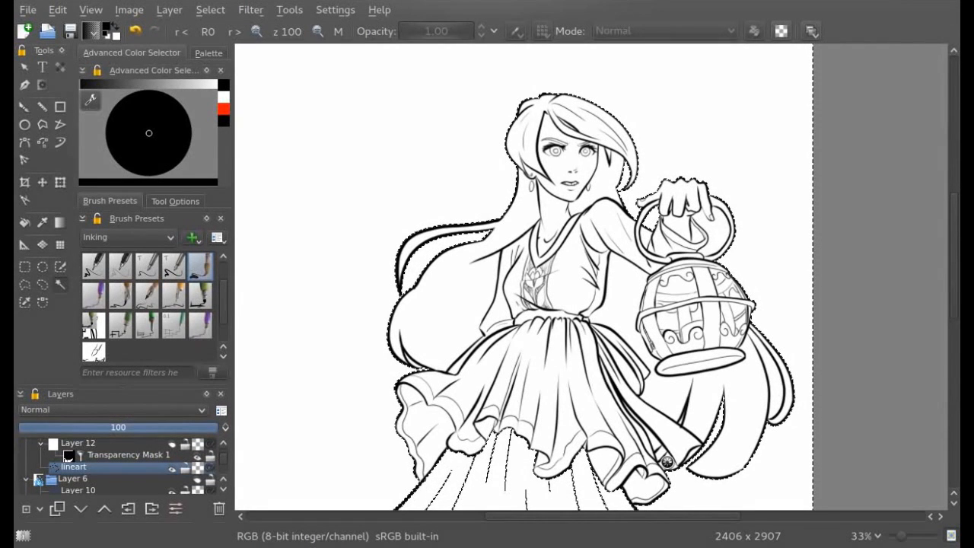
scroll(953, 326, "down", 5)
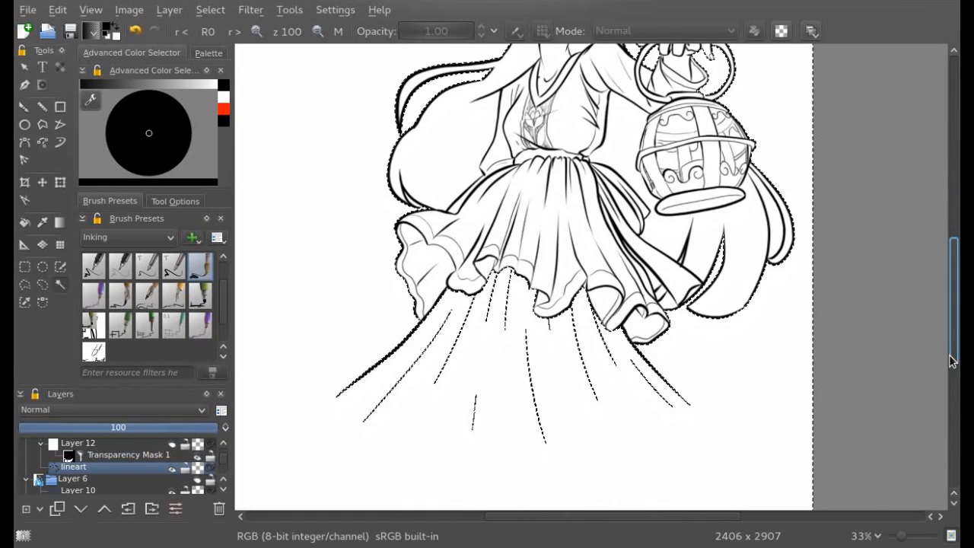
key("ctrl+plus")
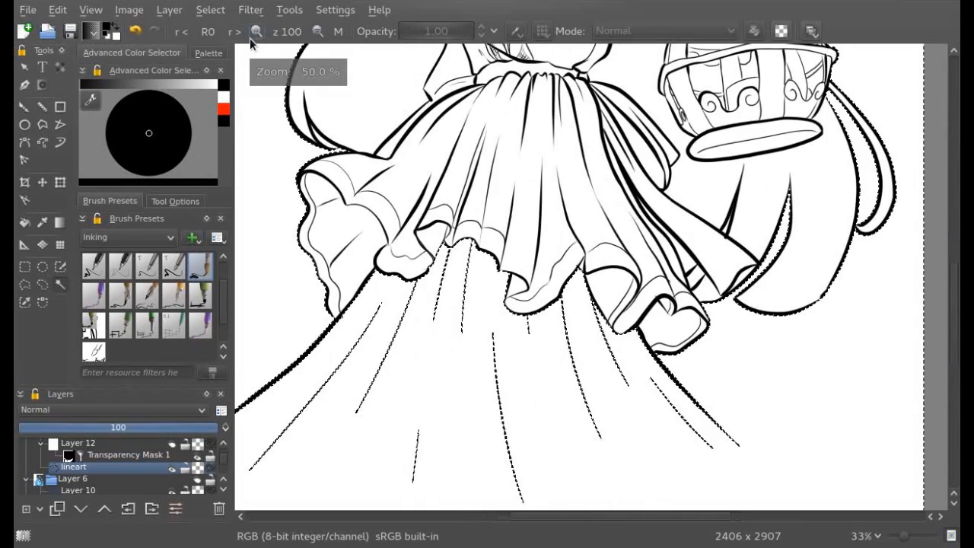
scroll(947, 260, "up", 6)
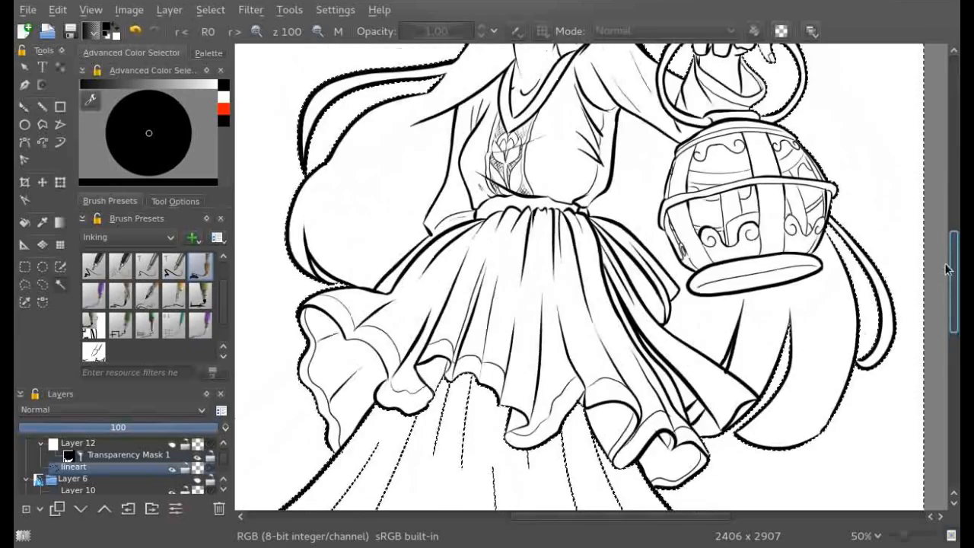
scroll(947, 260, "down", 5)
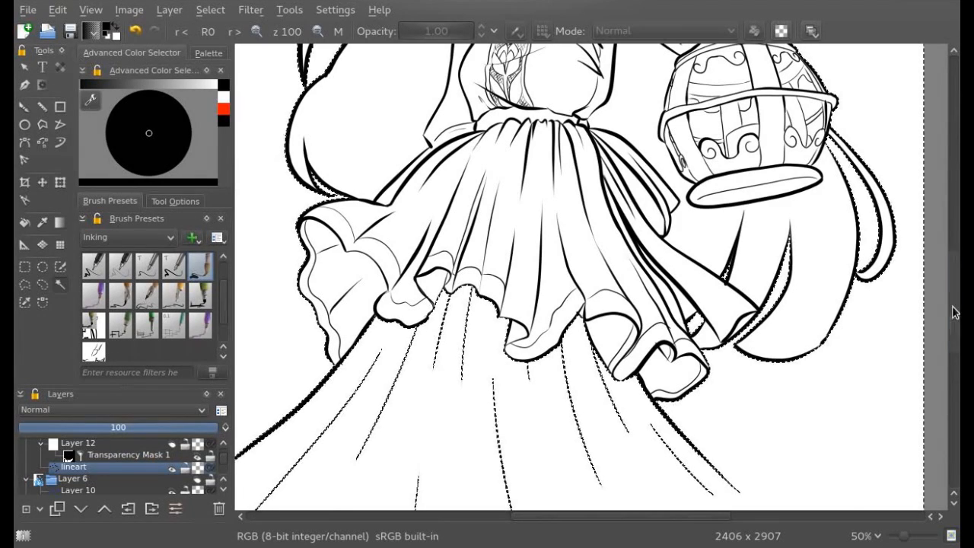
left_click_drag(952, 316, 949, 275)
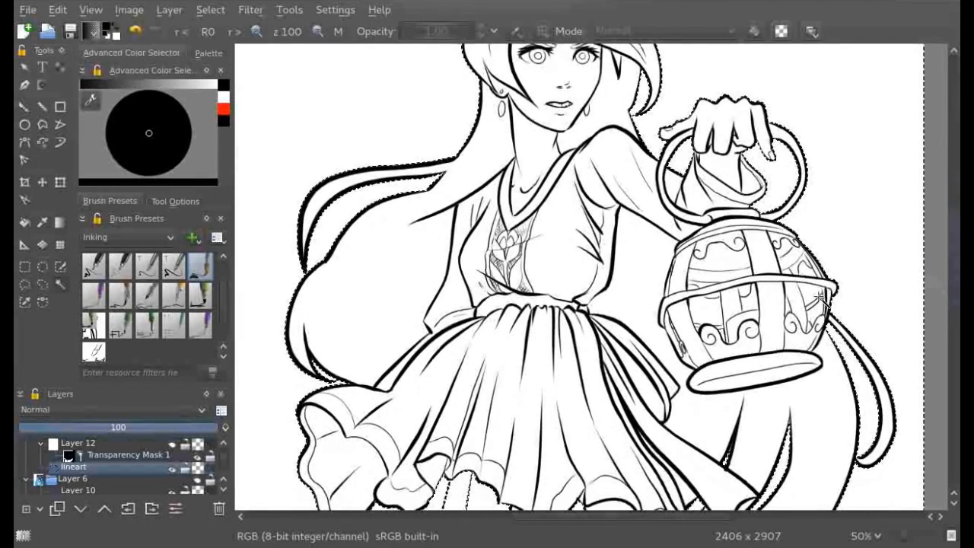
- Show the foliage in front of the dress again and set Polygonal Selection to subtract from the current selection
left_click_drag(950, 274, 948, 430)
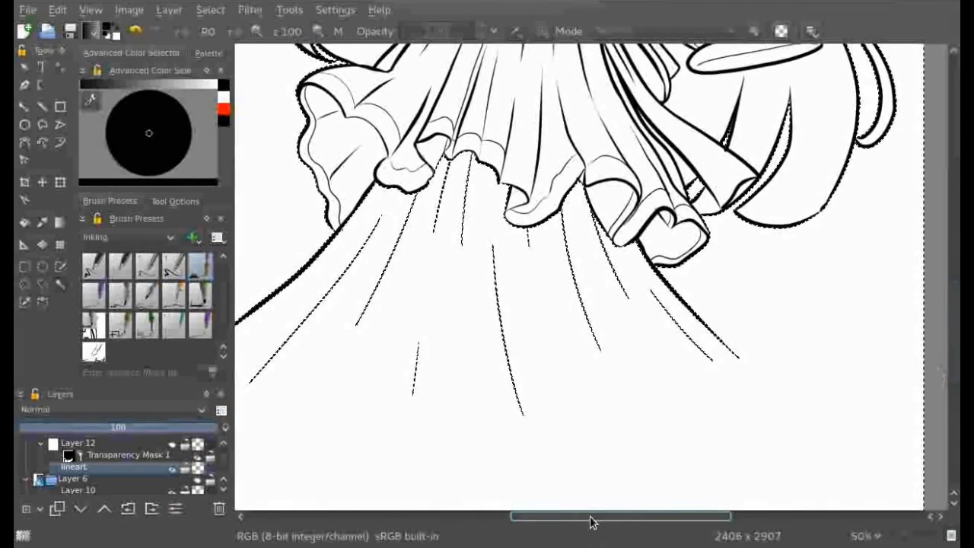
left_click_drag(592, 517, 573, 517)
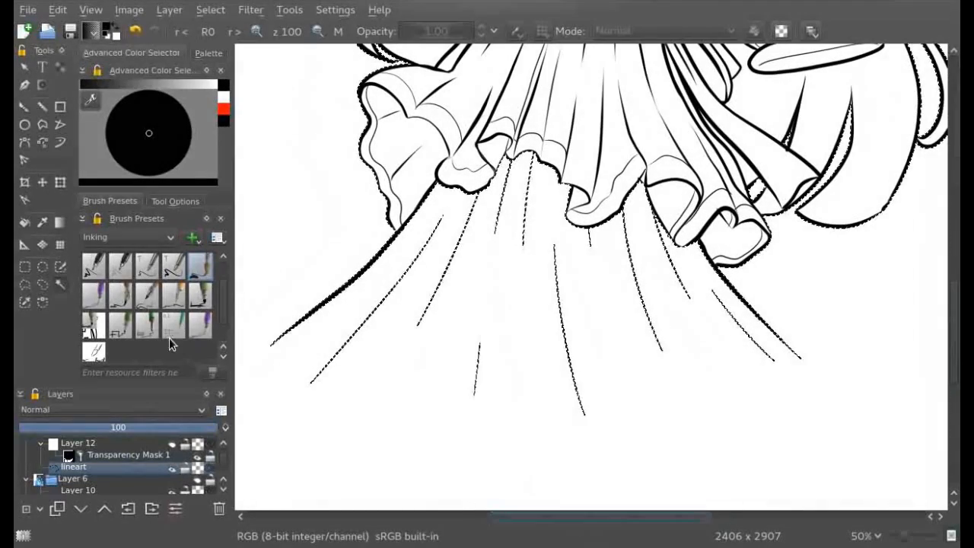
left_click(23, 287)
left_click(153, 201)
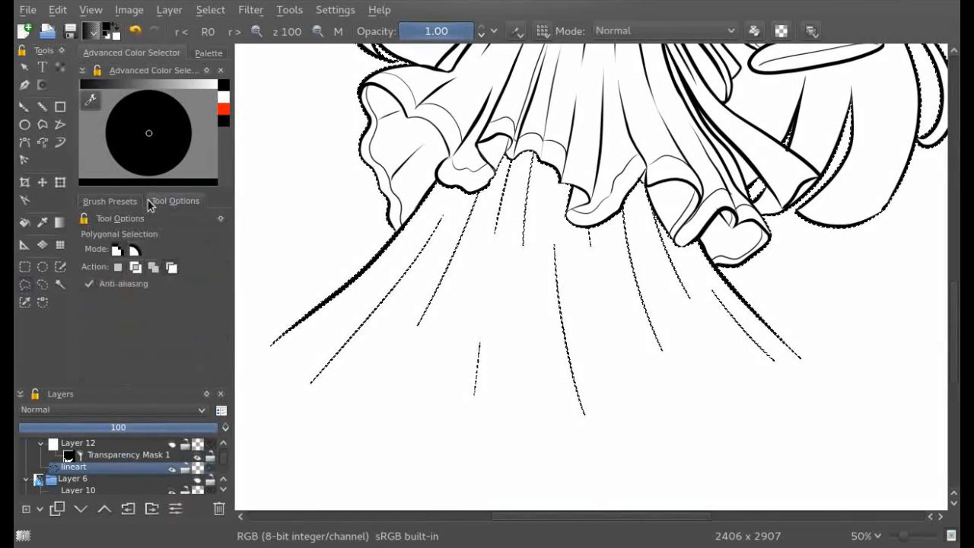
left_click(223, 443)
left_click(172, 444)
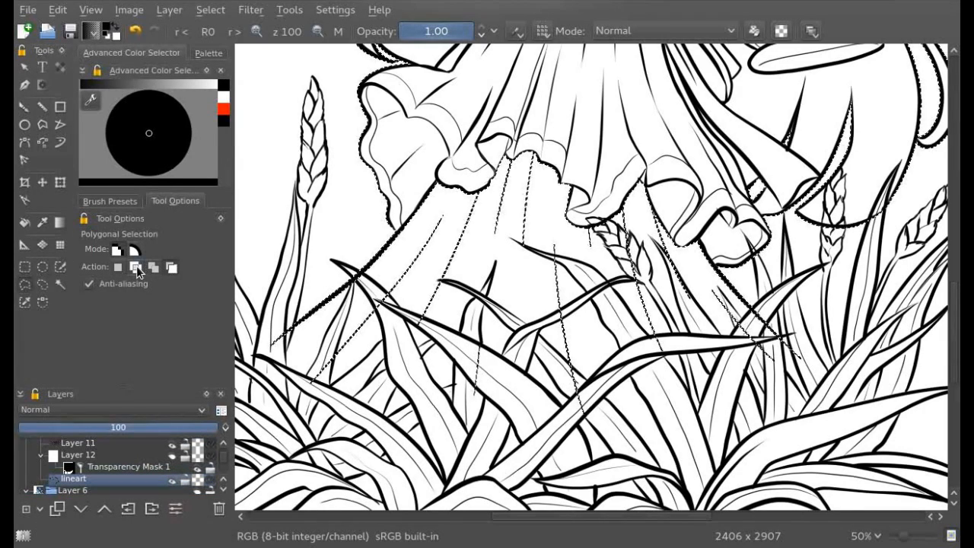
left_click(171, 268)
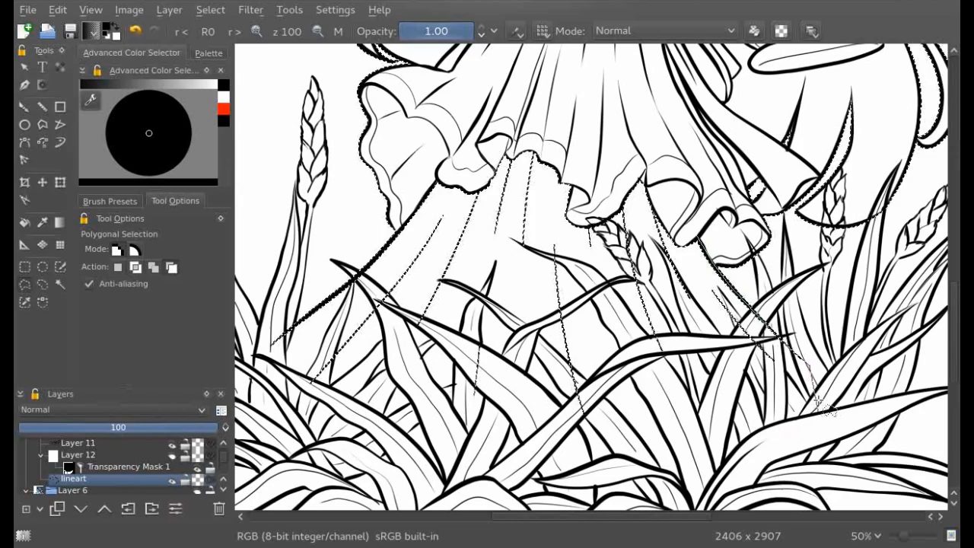
- Outline the lower dress behind the foliage with a polygon to subtract that area from the background selection
left_click(749, 474)
left_click(661, 498)
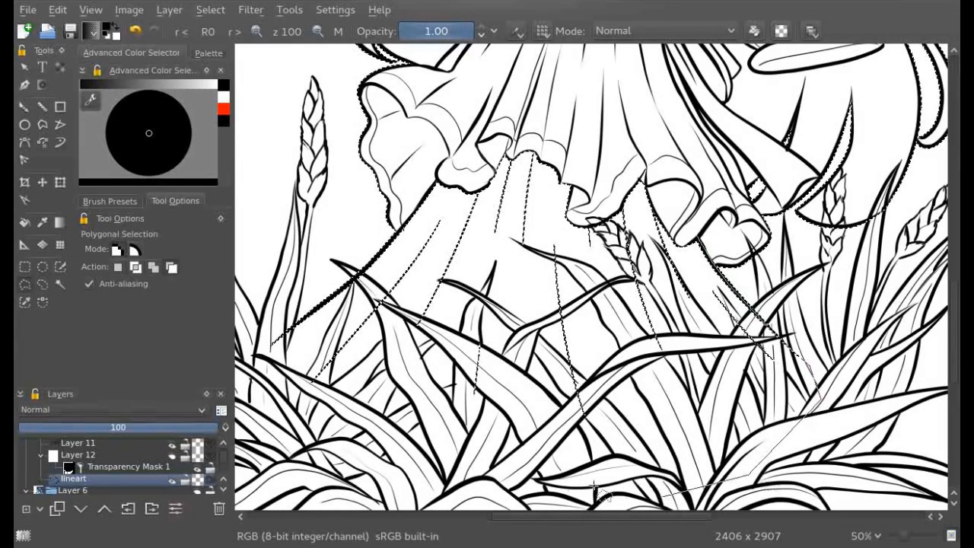
left_click(592, 503)
left_click(493, 499)
left_click(387, 500)
left_click(336, 491)
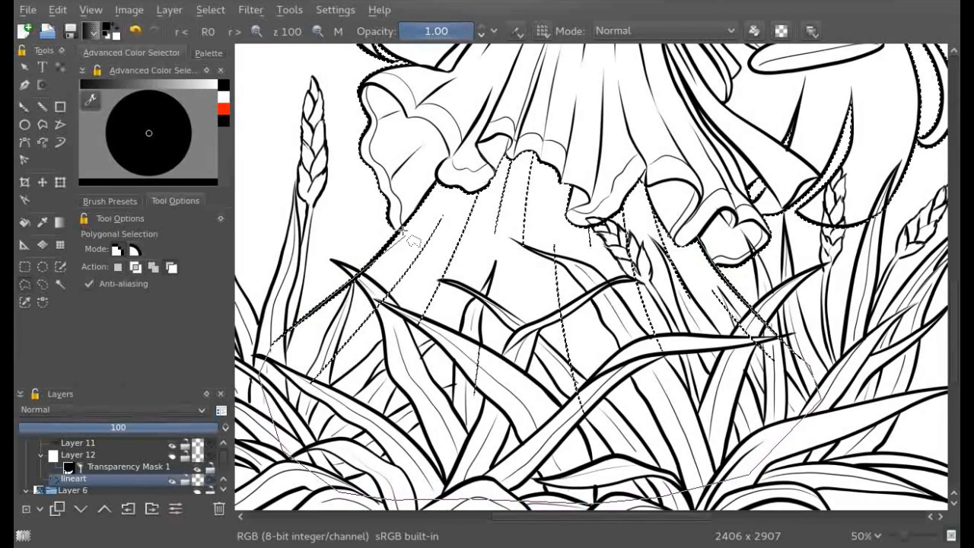
left_click(443, 130)
left_click(592, 84)
left_click(697, 166)
double_click(694, 236)
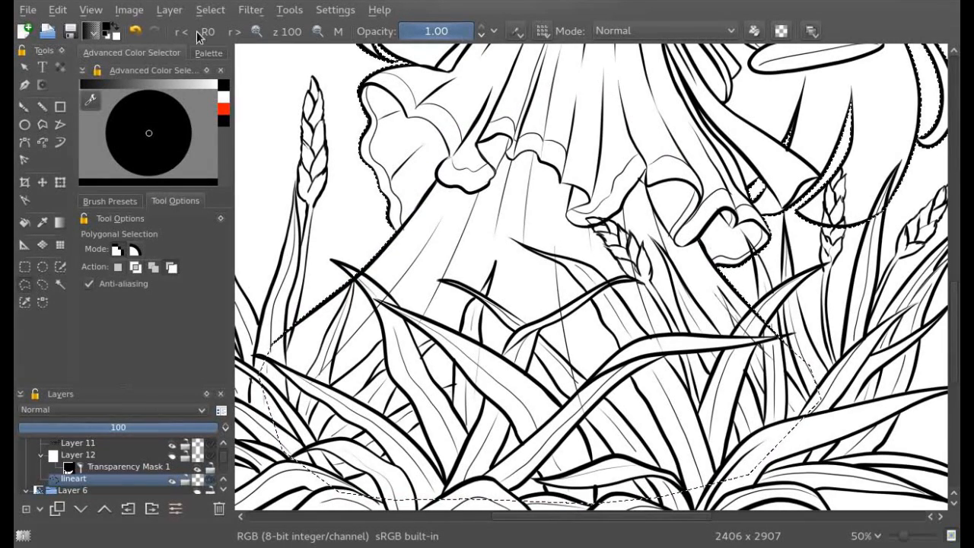
- Add a new paint layer and move it directly below the lineart layer
left_click(316, 32)
left_click(316, 32)
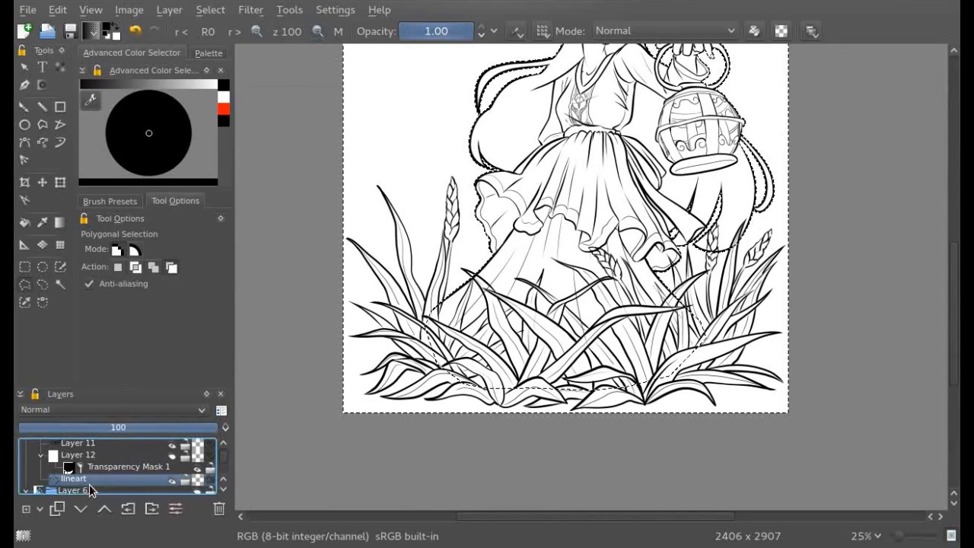
left_click(27, 509)
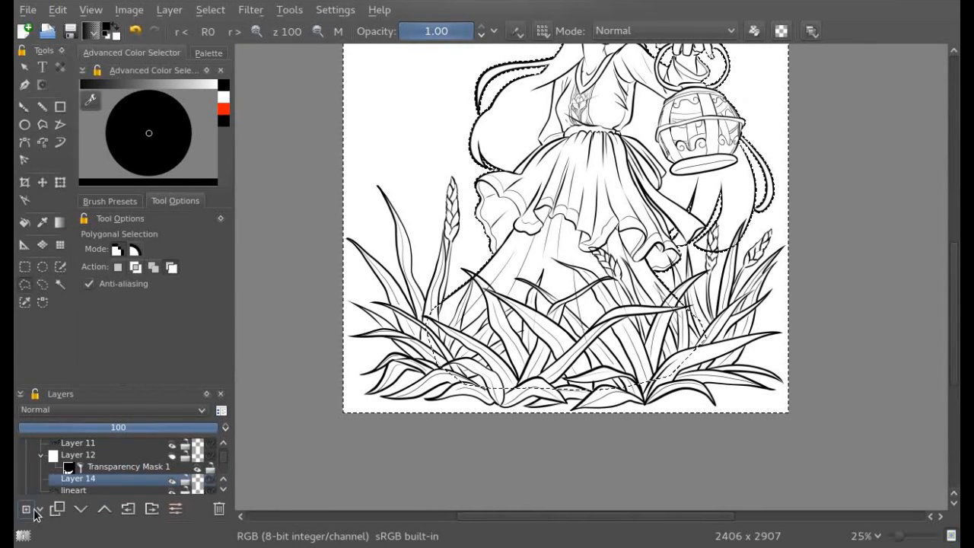
left_click(83, 509)
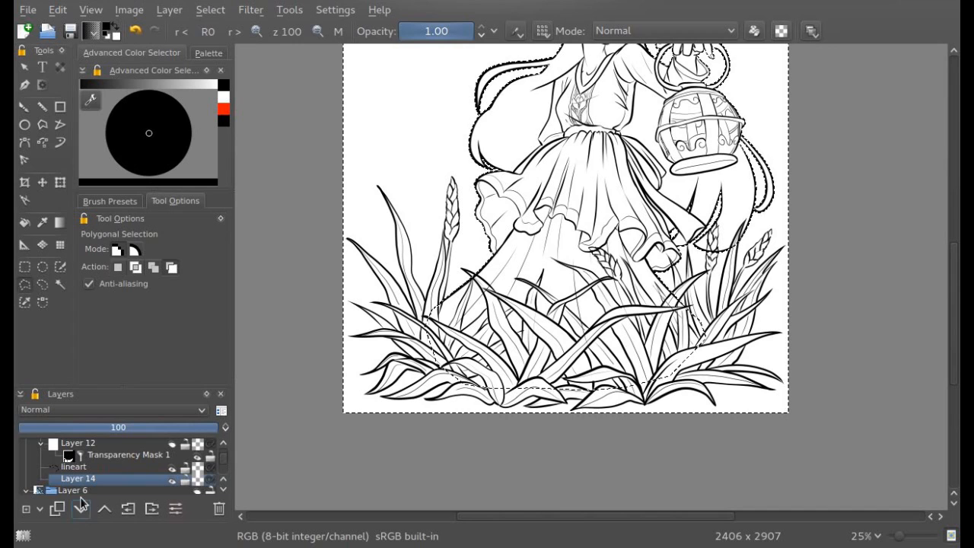
- Invert the selection to cover the figure and add a transparency mask from it to the new layer
right_click(89, 478)
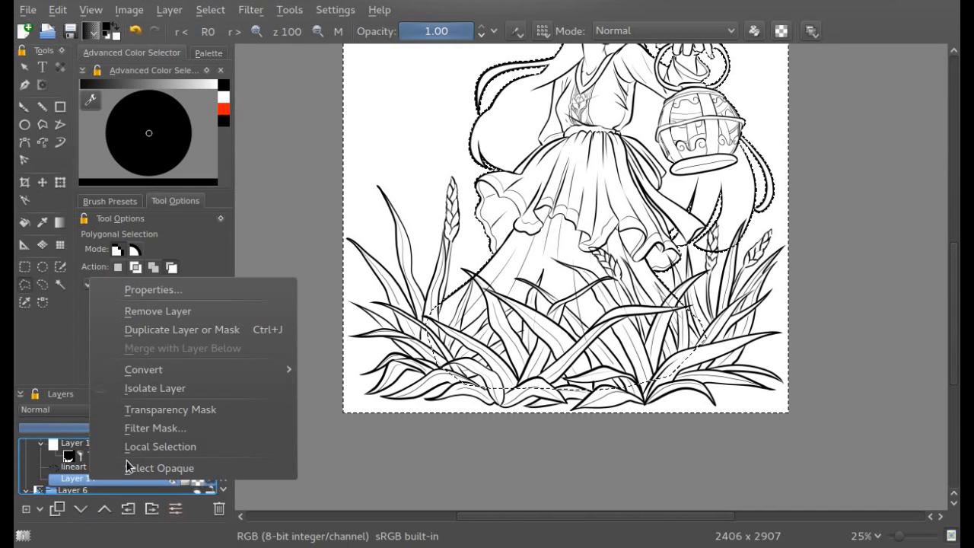
left_click(294, 511)
left_click(201, 10)
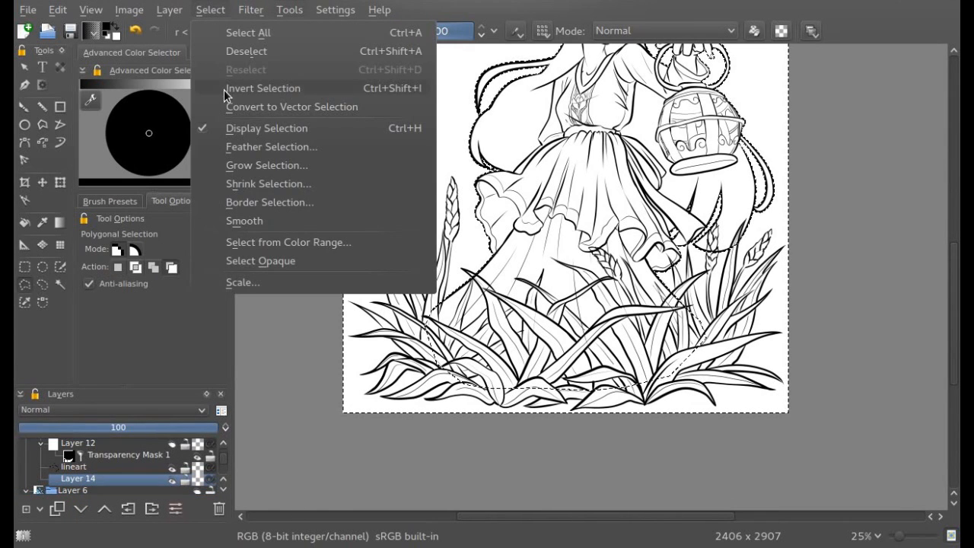
left_click(244, 88)
right_click(85, 477)
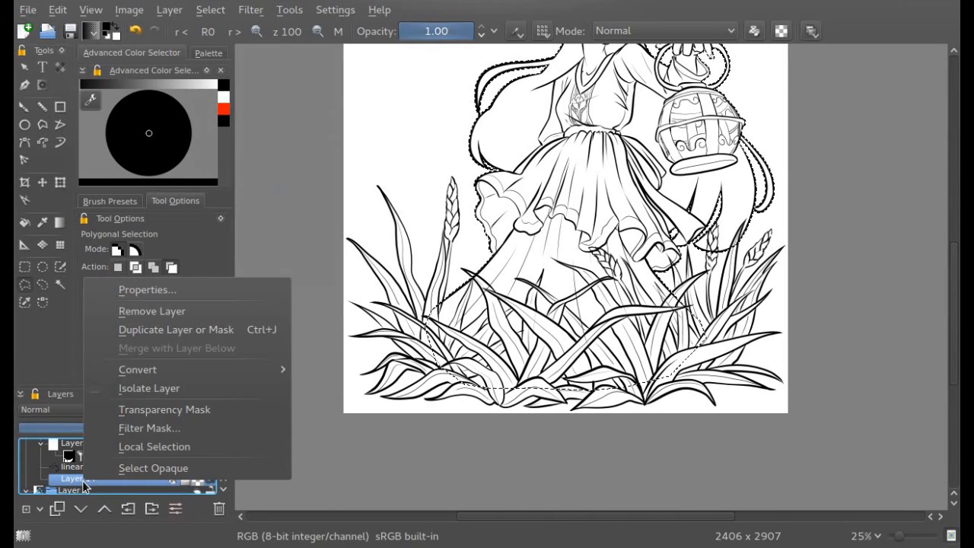
left_click(118, 410)
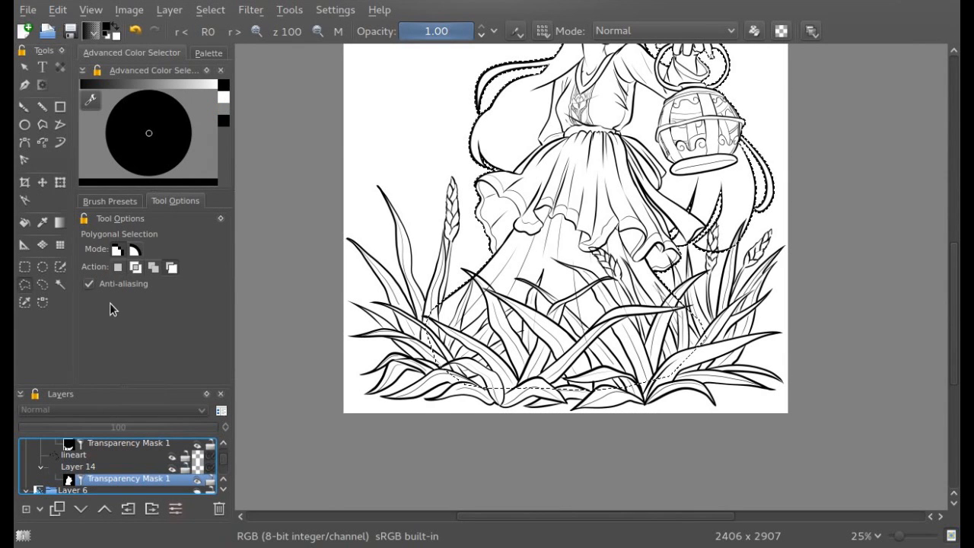
- Clear the selection and fill the masked layer below lineart with white
left_click(210, 10)
left_click(245, 48)
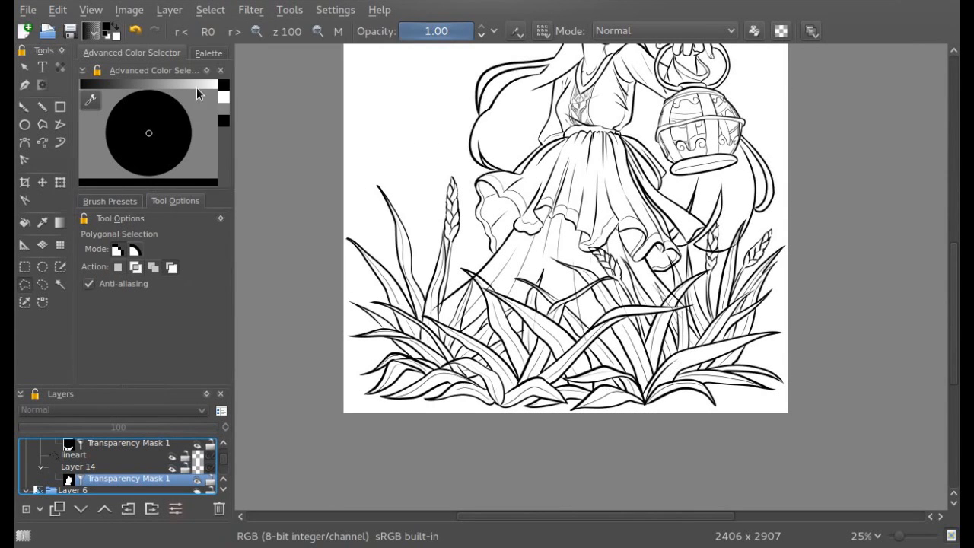
left_click(61, 467)
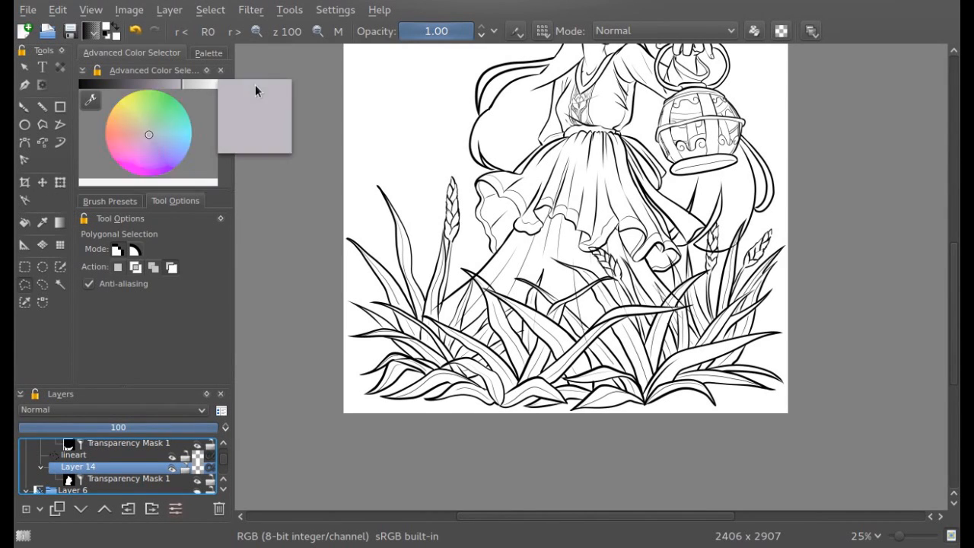
left_click(59, 11)
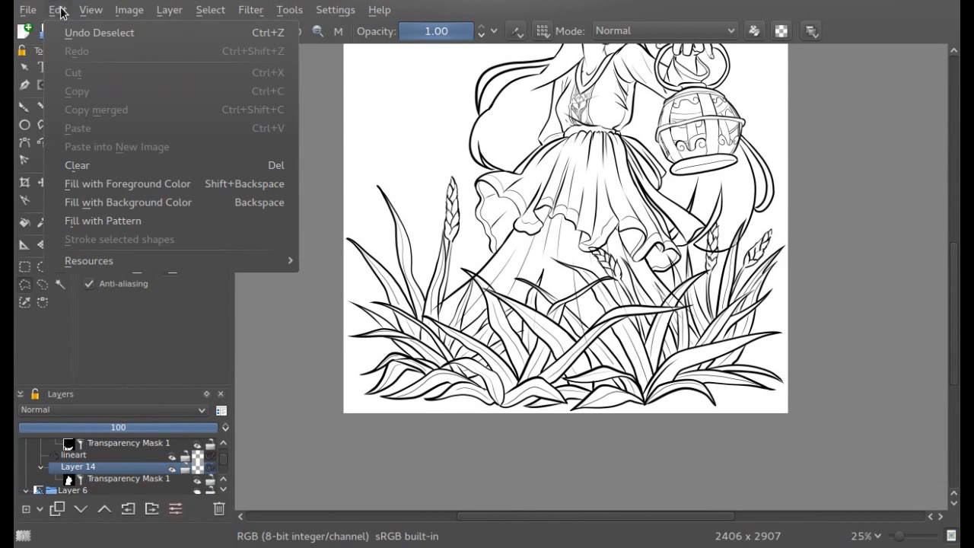
left_click(86, 191)
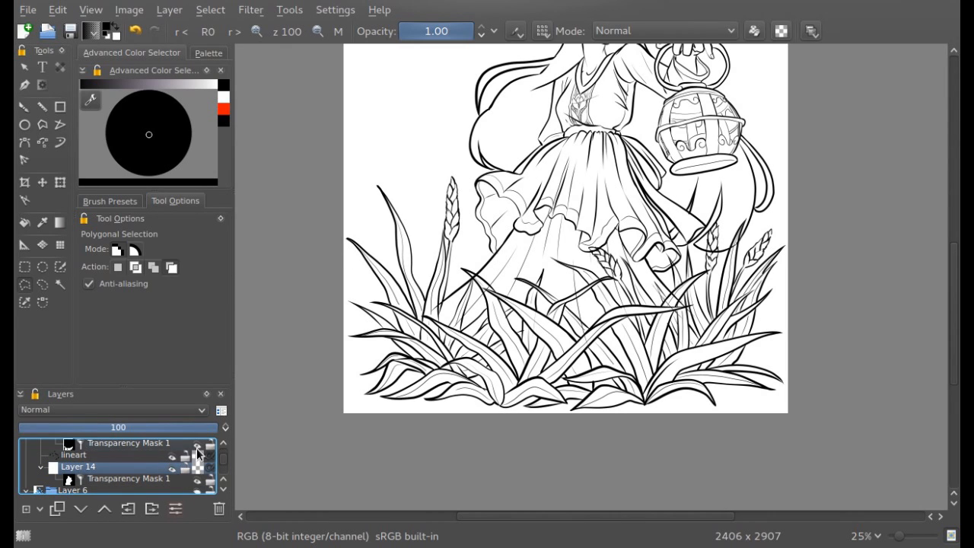
- Fill the masked layer below lineart with red to reveal the figure's mask shape
left_click(222, 443)
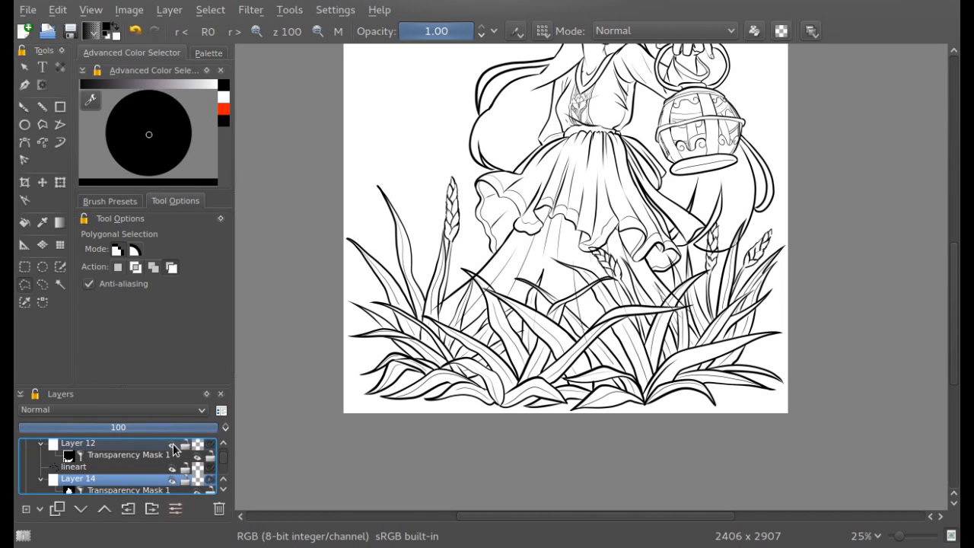
mouse_move(946, 361)
left_mouse_down()
mouse_move(947, 318)
mouse_move(954, 343)
left_mouse_up()
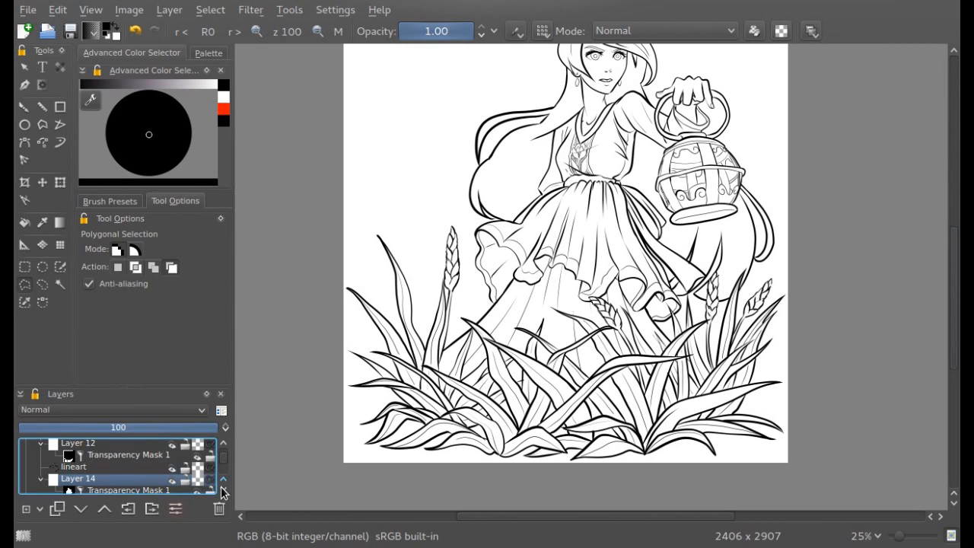
scroll(201, 470, "down", 1)
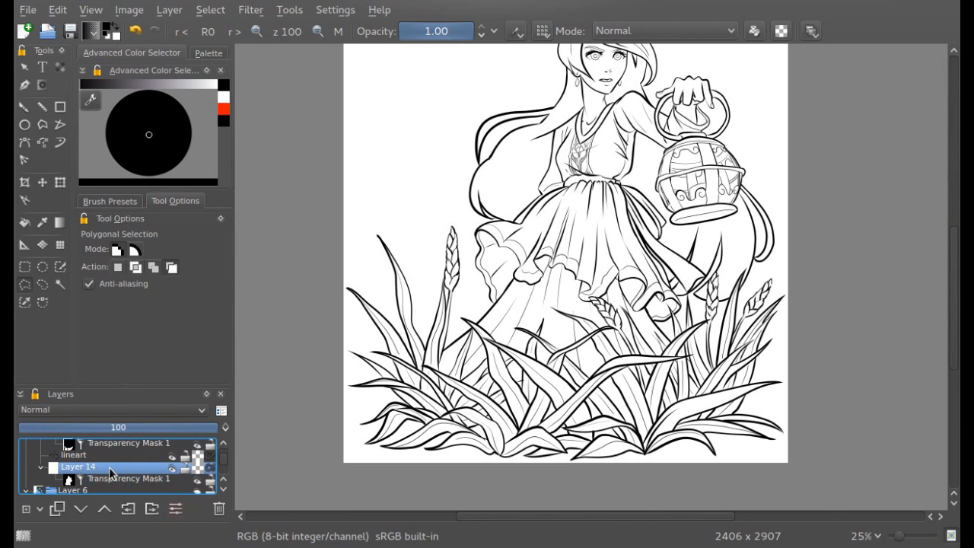
left_click(223, 109)
left_click(58, 10)
left_click(76, 184)
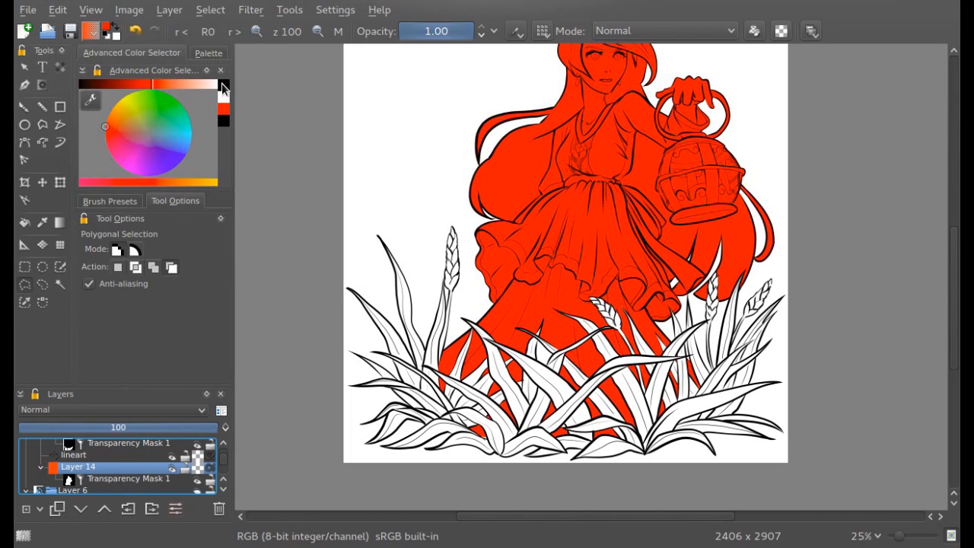
- Set the painting colour back to black and return to the freehand brush on the lineart layer
left_click(223, 85)
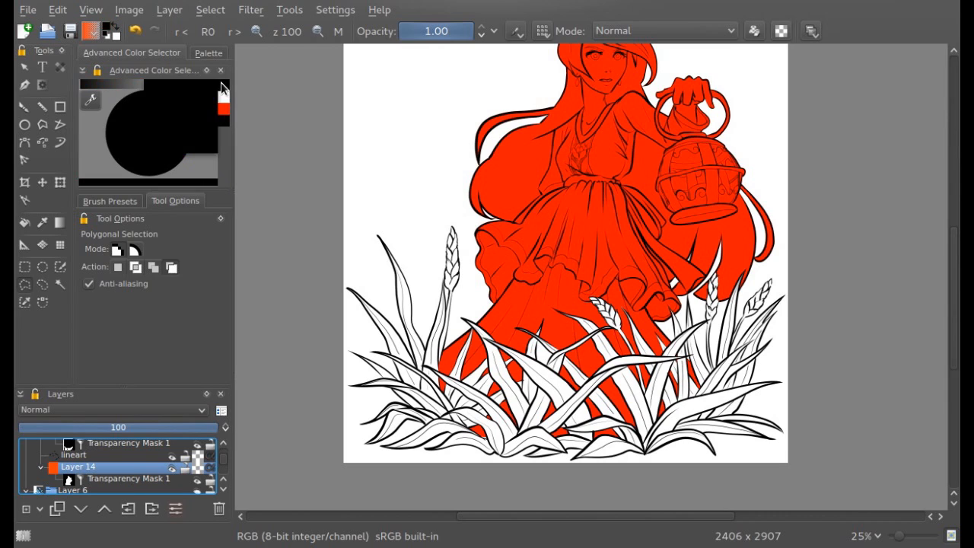
left_click(179, 455)
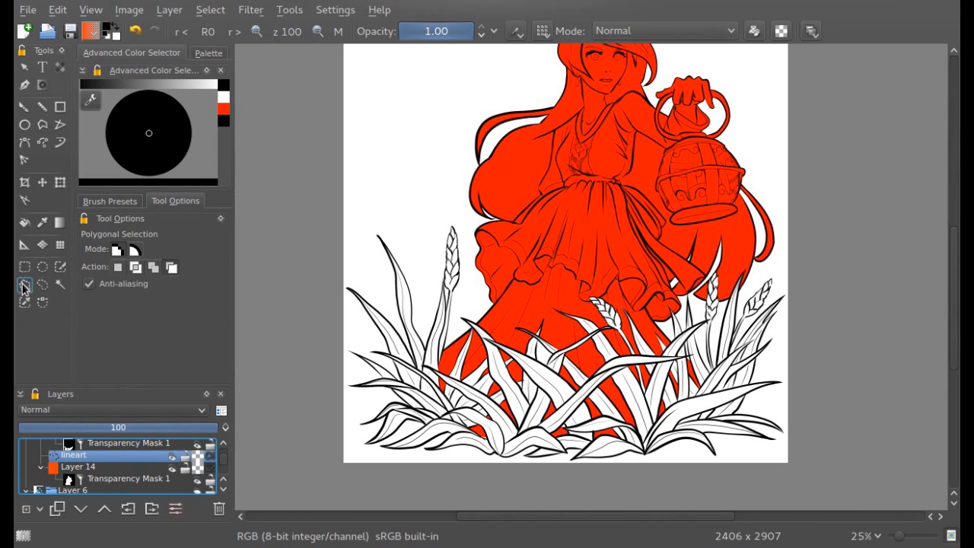
left_click(24, 107)
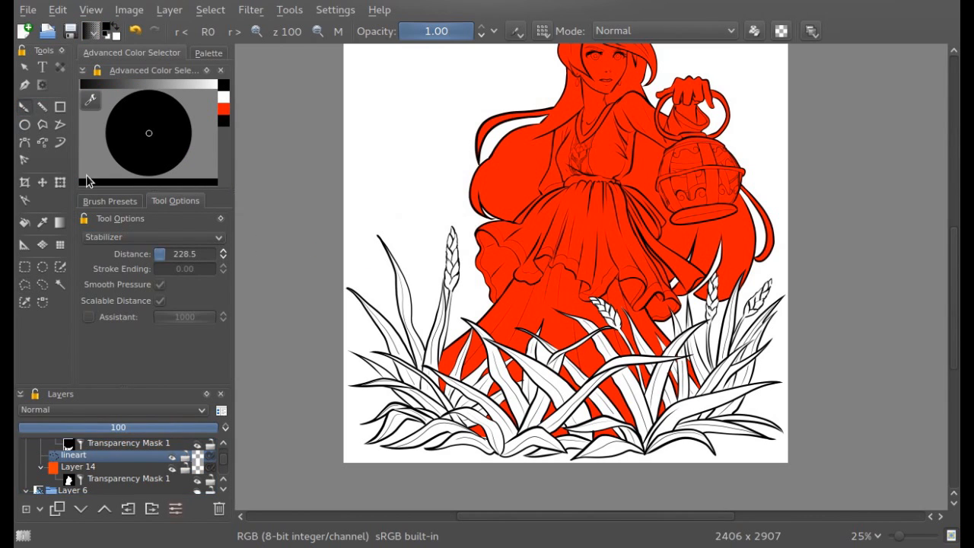
- Examine the lantern, hand and hair line art against the red fill at close range
left_click(254, 30)
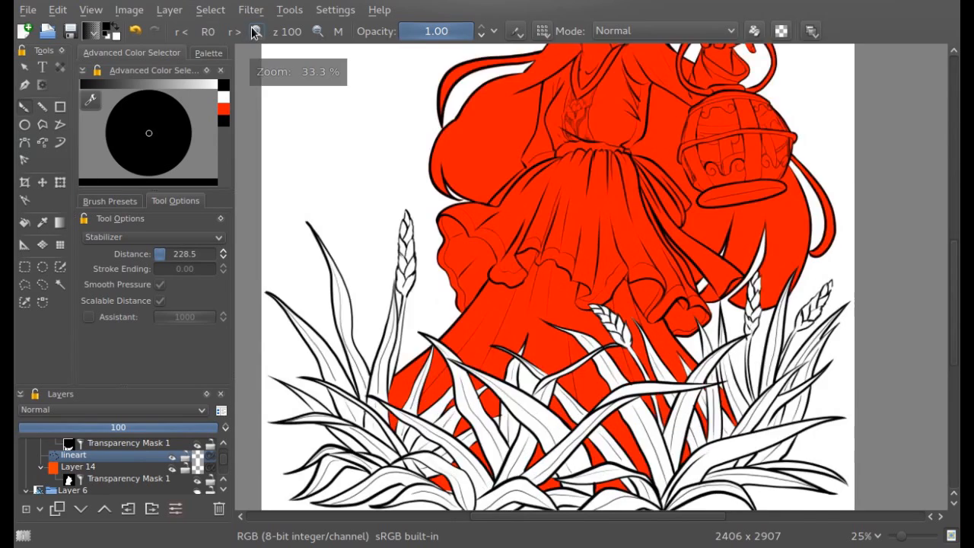
left_click(254, 31)
left_click(254, 31)
left_click_drag(950, 304, 950, 216)
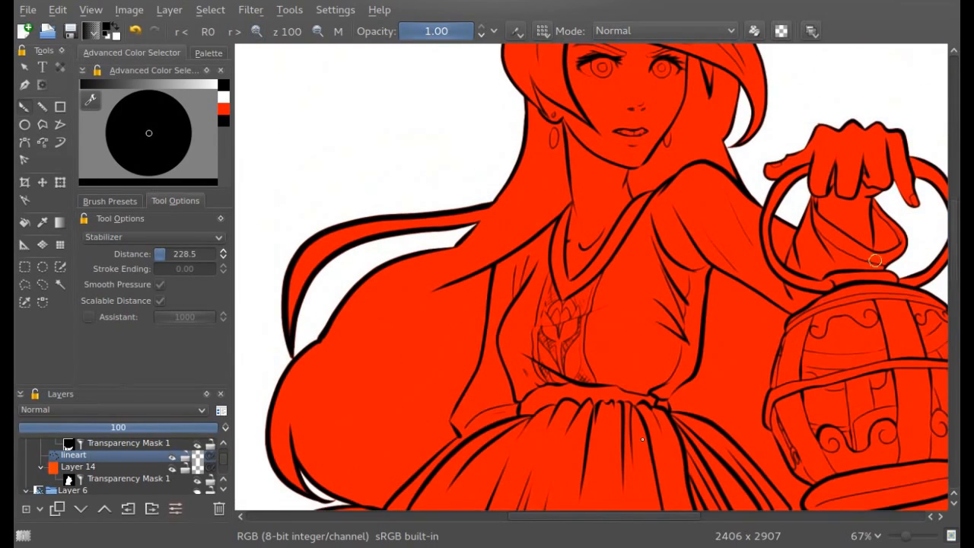
left_click_drag(583, 524, 722, 524)
left_click_drag(948, 277, 949, 301)
left_click(256, 30)
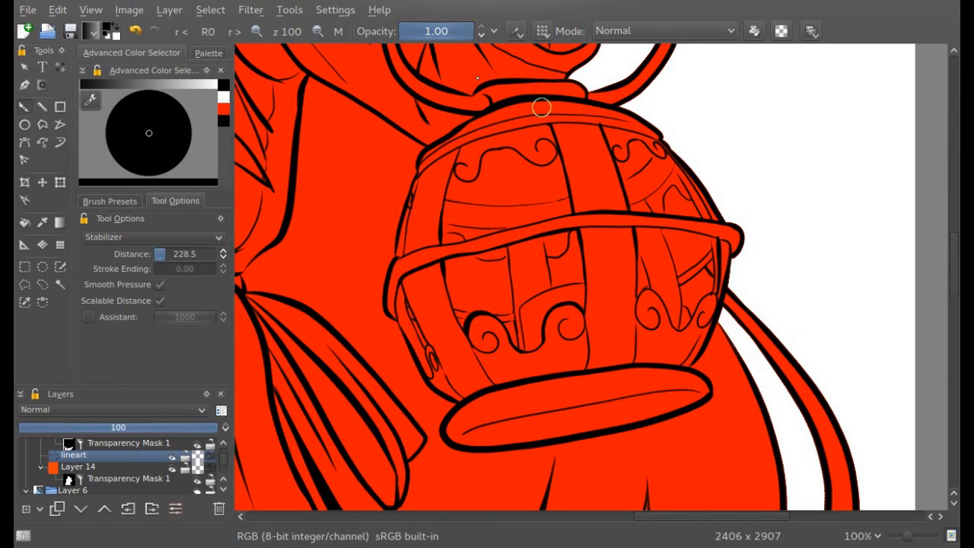
left_click(318, 31)
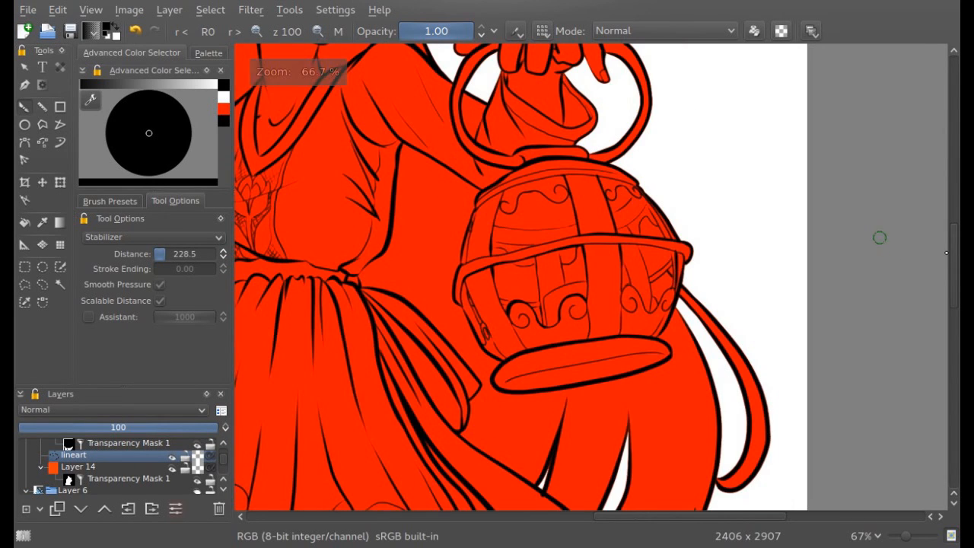
scroll(875, 228, "up", 2)
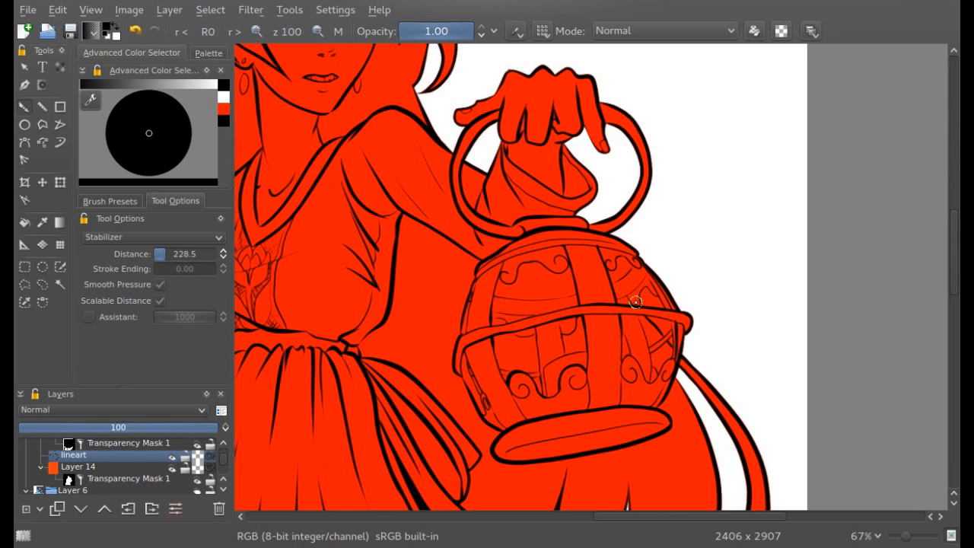
left_click(256, 32)
mouse_move(954, 264)
left_mouse_down()
mouse_move(954, 296)
mouse_move(954, 267)
left_mouse_up()
left_click(256, 32)
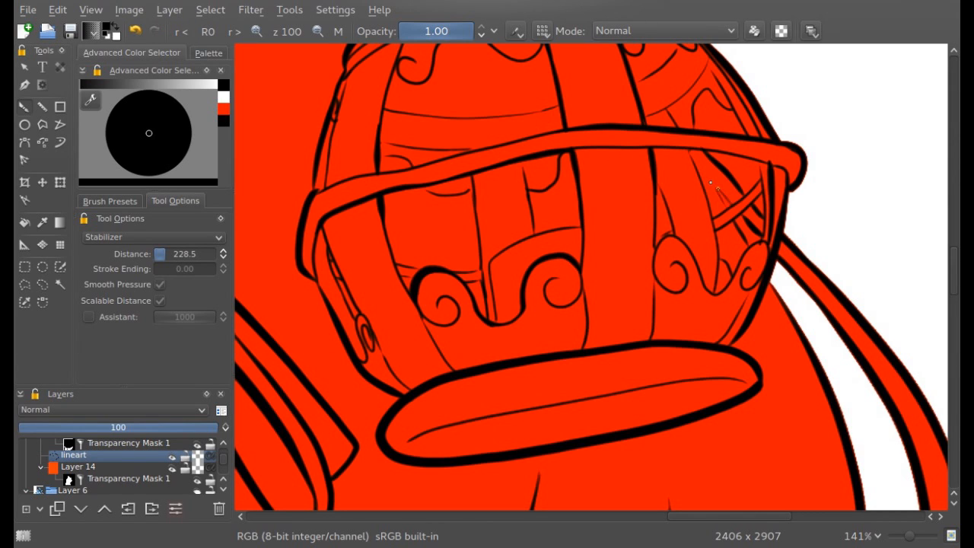
- Choose the inking thin 0.1 preset without smoothing and put the brush in erase mode for the lantern lines
left_click(110, 201)
left_click(148, 327)
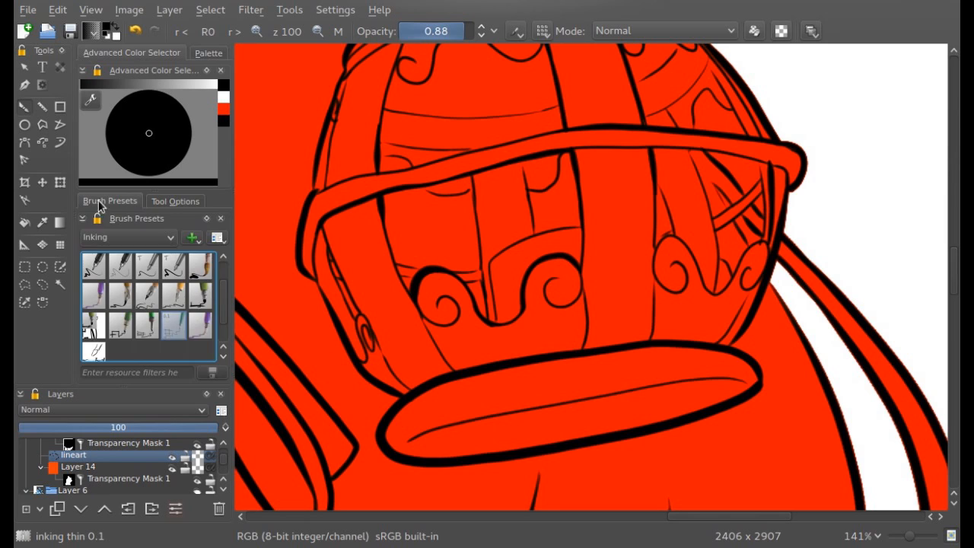
left_click(175, 201)
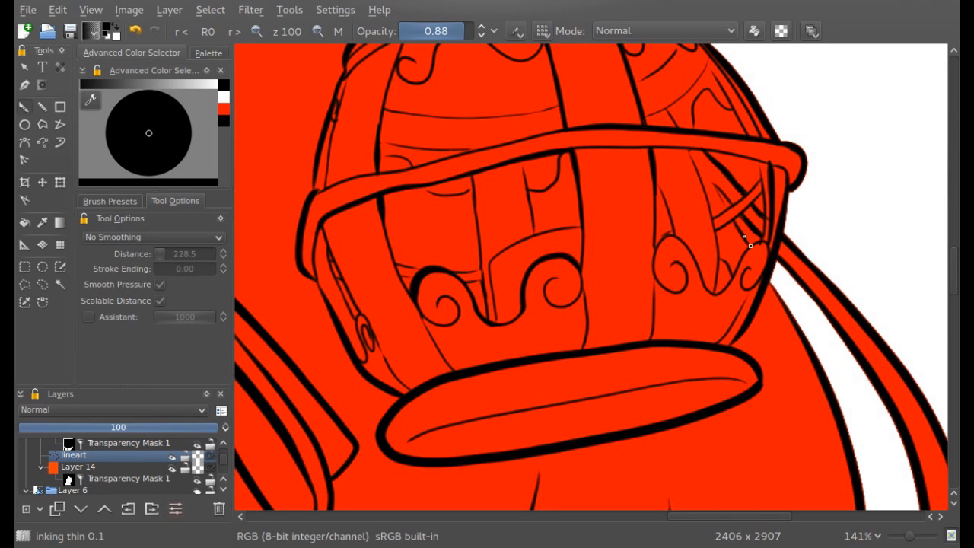
key("e")
- Select the gaps between the lantern's bars on Layer 14's transparency mask with contiguous area selection at fuzziness 5
left_click(317, 31)
left_click(122, 478)
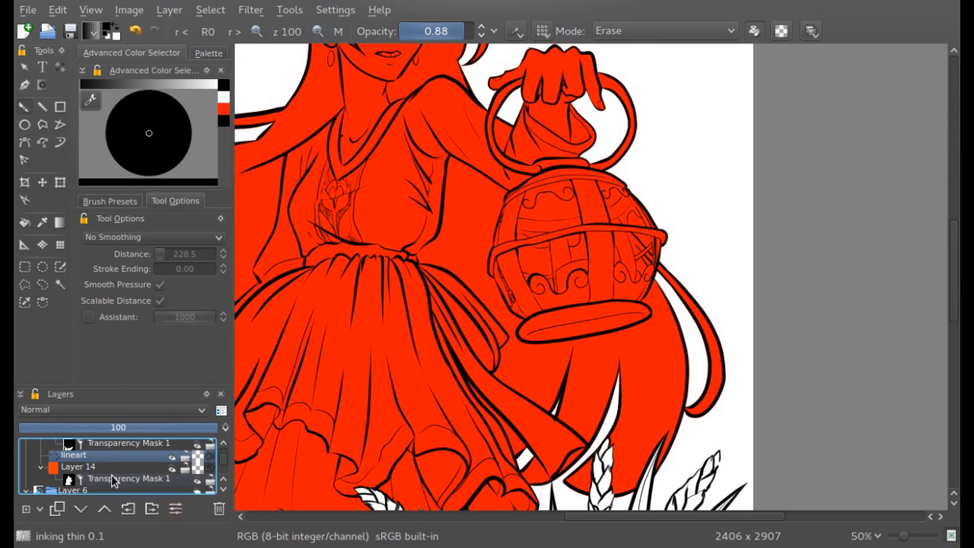
left_click(60, 284)
scroll(591, 259, "up", 2)
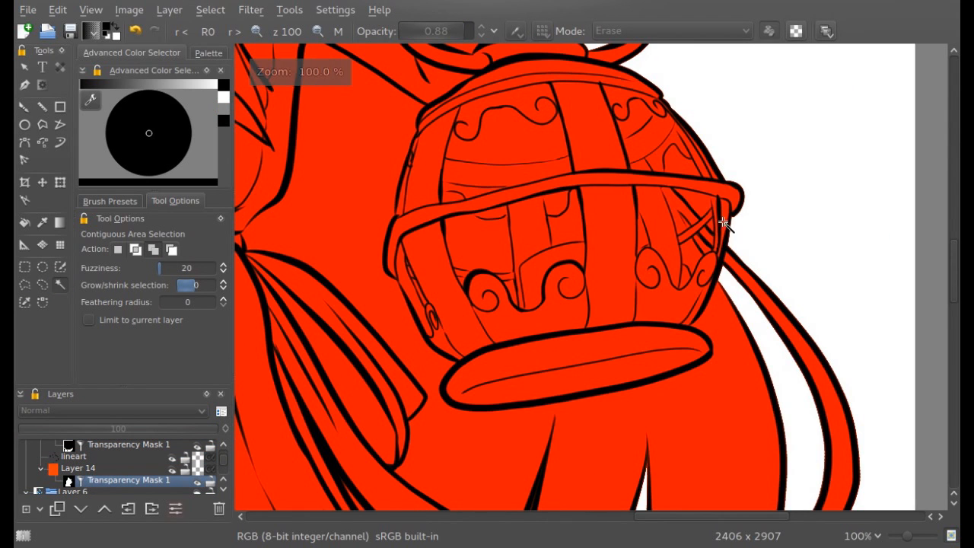
key("ctrl+z")
left_click(685, 169)
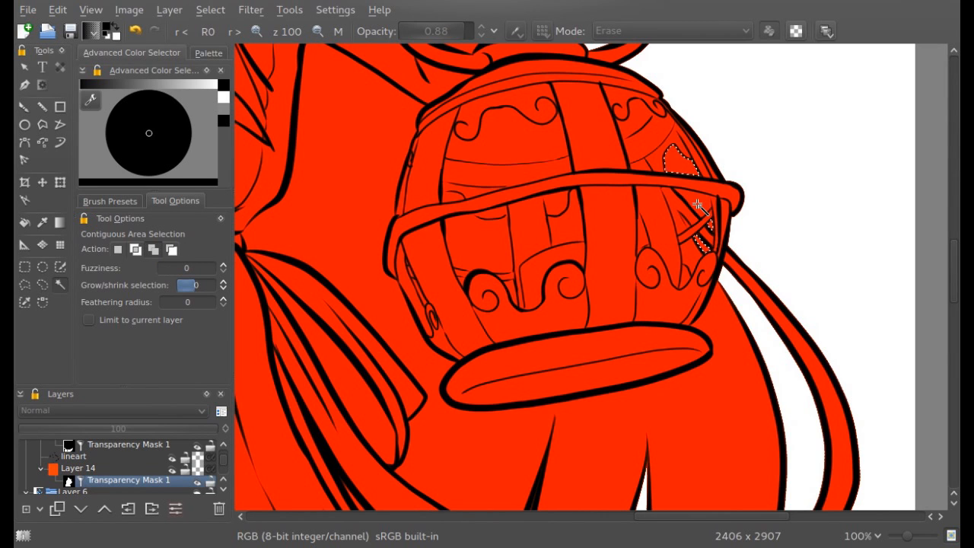
left_click_drag(638, 517, 647, 516)
left_click(223, 267)
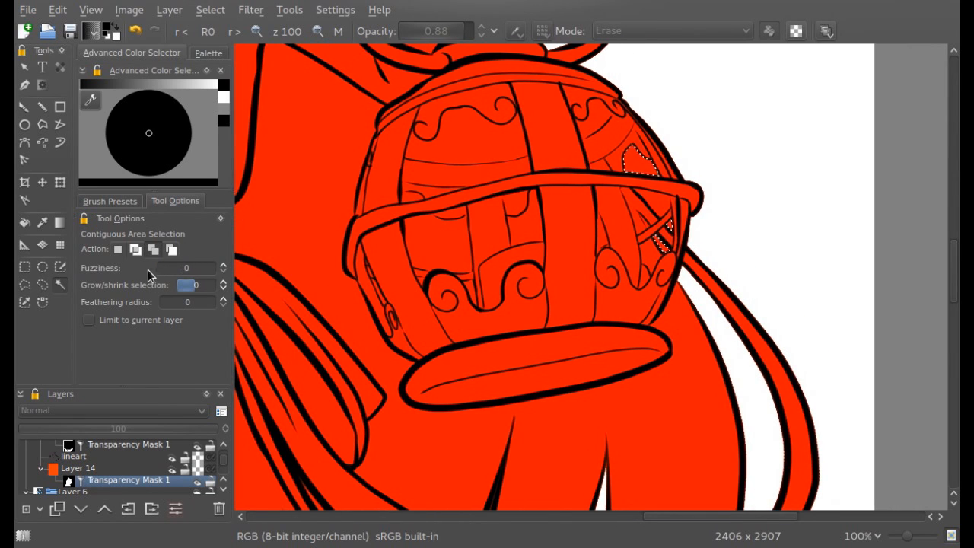
key("plus")
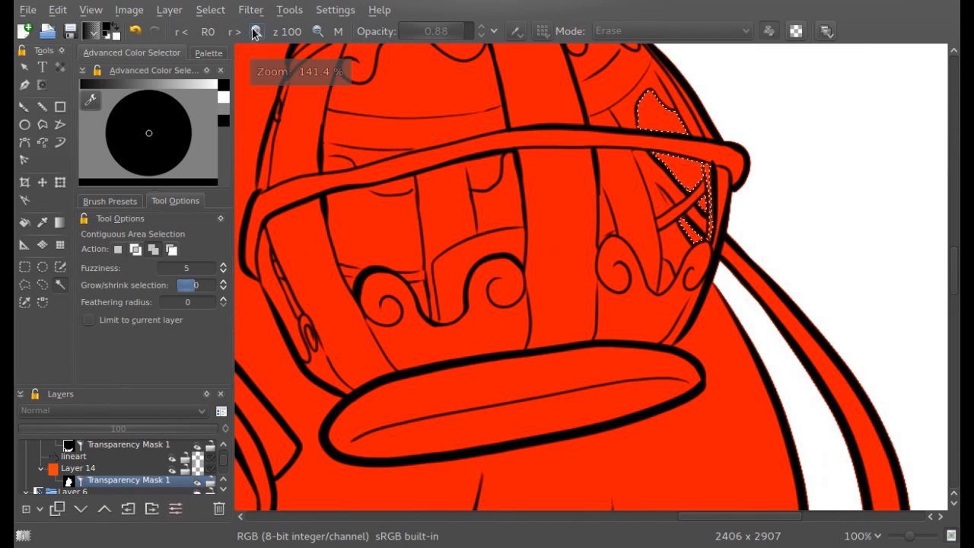
- Use brush selection at size 5 to remove the narrow strip along the lantern's outer bar from the selection
left_click(60, 266)
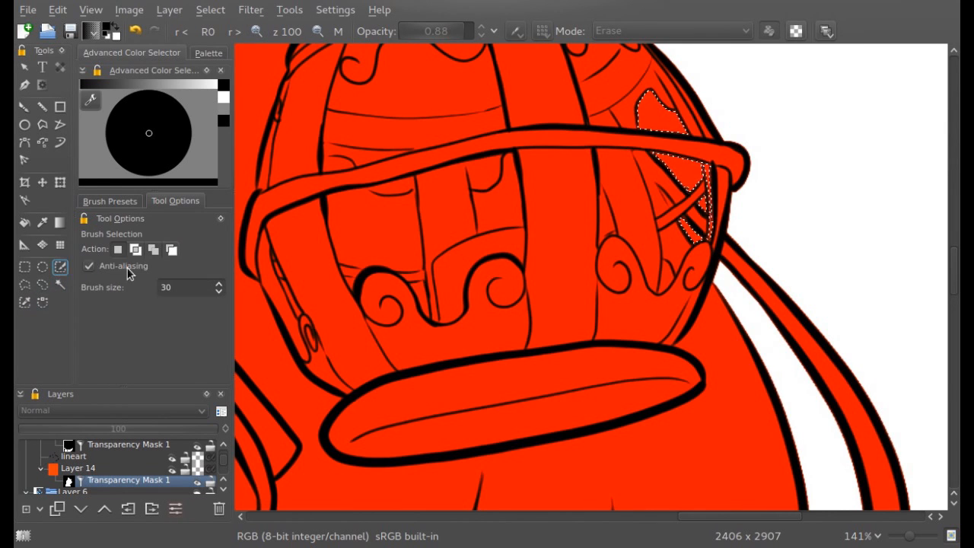
key("BackSpace")
key("BackSpace")
type("5")
mouse_move(708, 163)
left_mouse_down()
mouse_move(709, 220)
mouse_move(718, 225)
left_mouse_up()
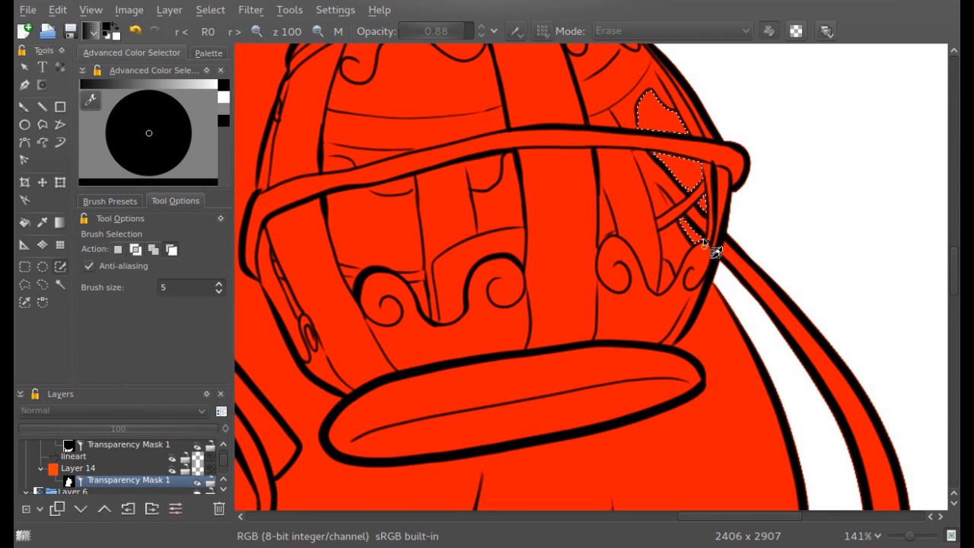
- Fill the selected lantern gaps with black on the transparency mask and deselect
left_click(68, 13)
left_click(84, 201)
left_click(65, 11)
left_click(92, 184)
left_click(211, 11)
left_click(226, 51)
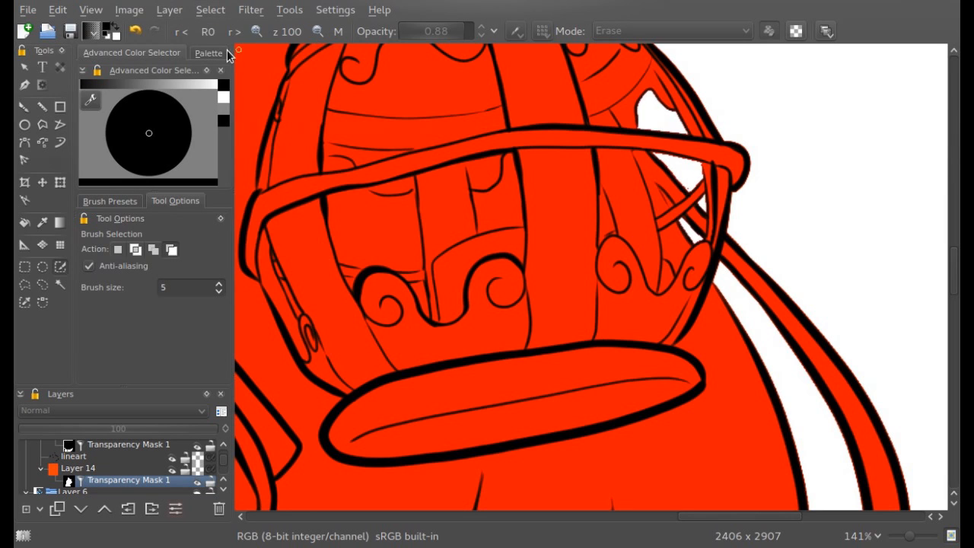
- Erase the small remaining gap beside the lantern's crossing bars on the mask with the freehand brush
left_click(257, 31)
left_click(256, 31)
key("b")
left_click_drag(730, 104, 752, 134)
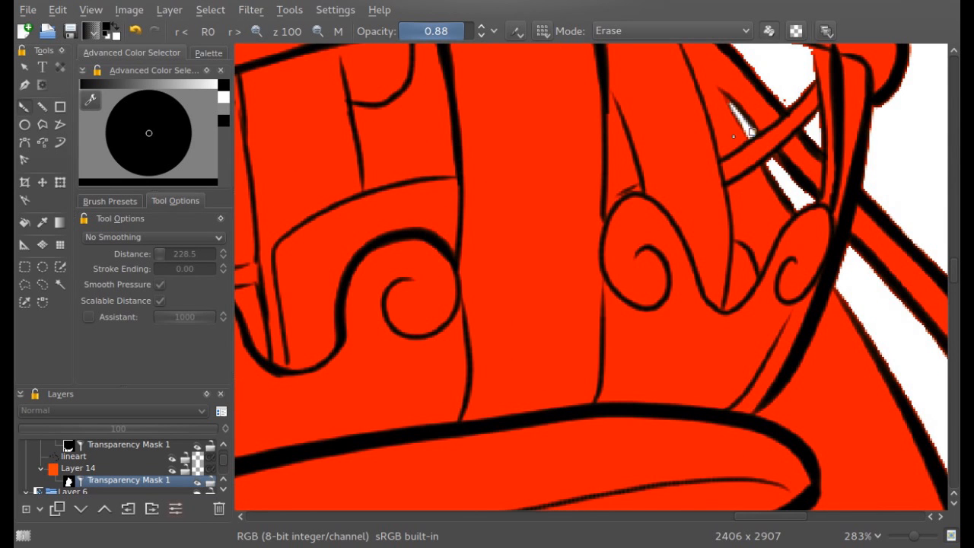
- Select the opaque area of Layer 14's transparency mask and try growing the selection
right_click(141, 480)
left_click(166, 469)
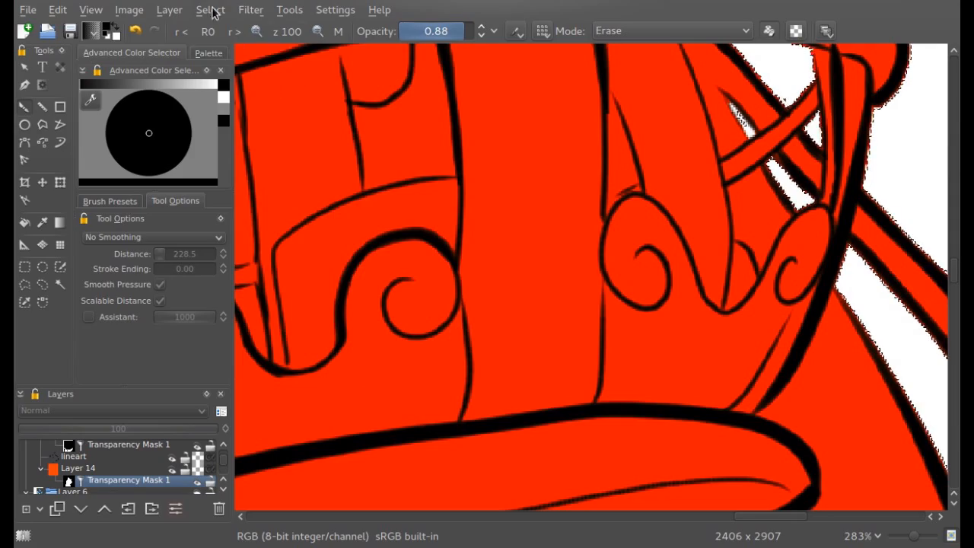
left_click(212, 12)
left_click(282, 164)
left_click(523, 297)
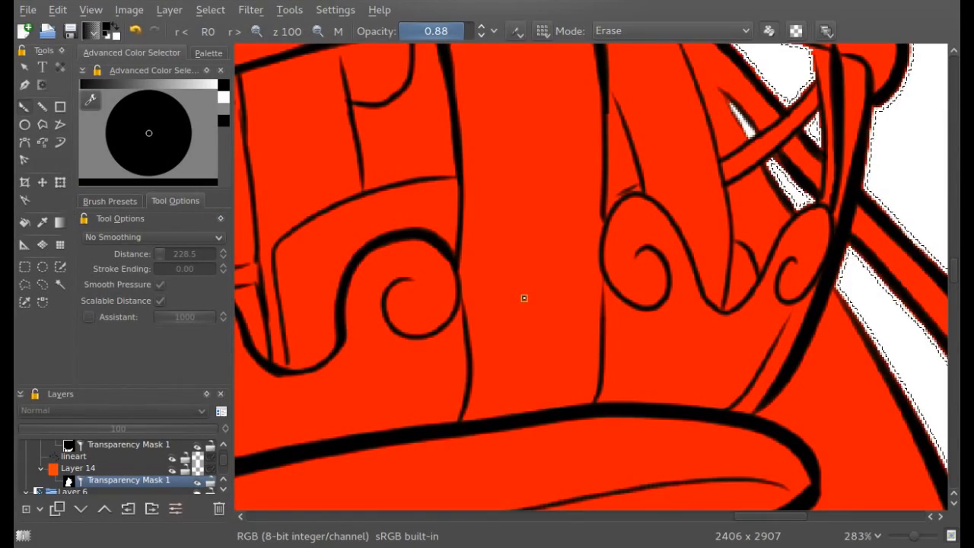
- Grow the mask selection, fill it with the black foreground colour, and deselect
left_click(212, 9)
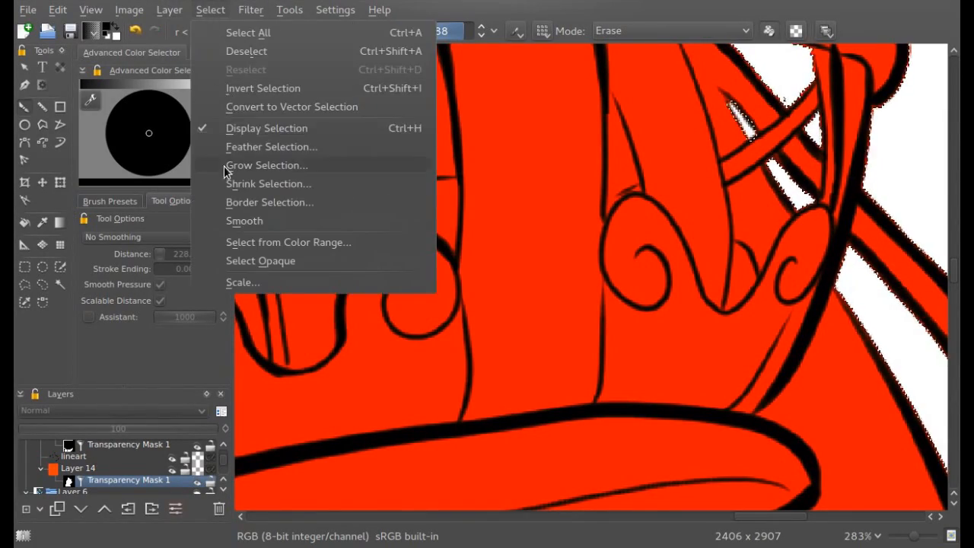
left_click(266, 165)
left_click(524, 297)
left_click(57, 10)
left_click(73, 183)
left_click(210, 10)
left_click(240, 51)
- Turn off erase mode and paint white on the mask along the edge of the small lantern gap
key("e")
left_click_drag(201, 84, 284, 85)
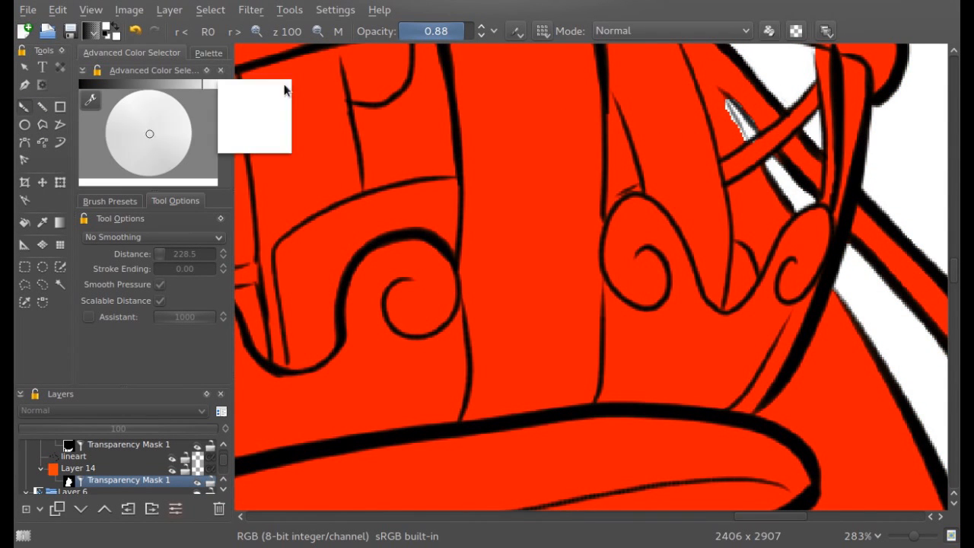
left_click_drag(725, 102, 747, 139)
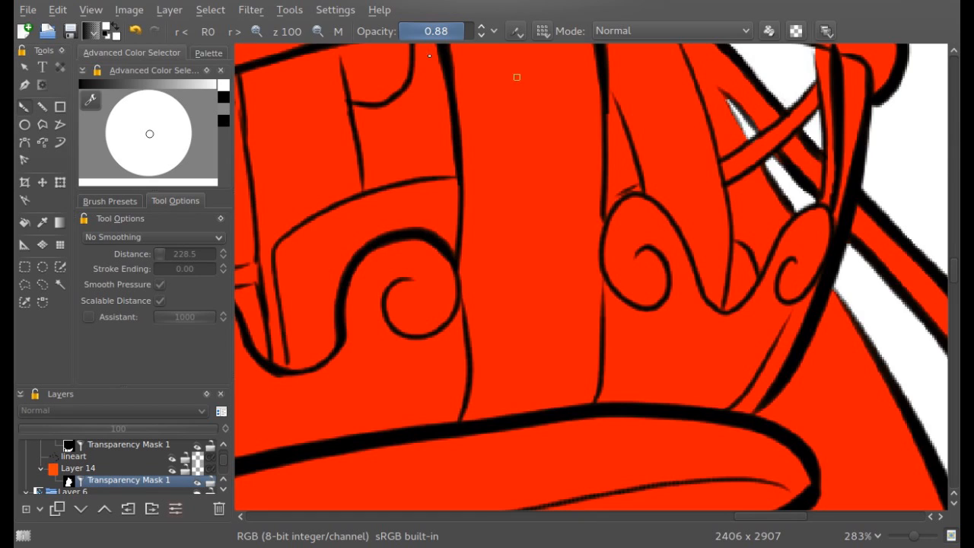
- Select the white gap between the grass blades over the skirt on Layer 12's transparency mask with contiguous area selection
left_click(319, 31)
left_click(319, 32)
left_click(320, 31)
left_click(320, 31)
left_click(318, 32)
left_click(318, 32)
left_click(318, 32)
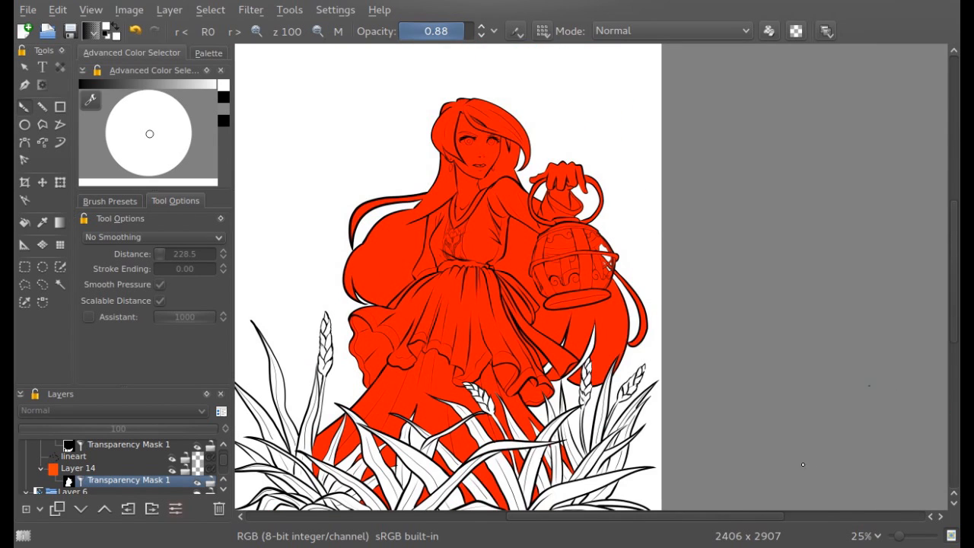
scroll(803, 464, "down", 3)
scroll(802, 464, "left", 2)
scroll(86, 476, "up", 1)
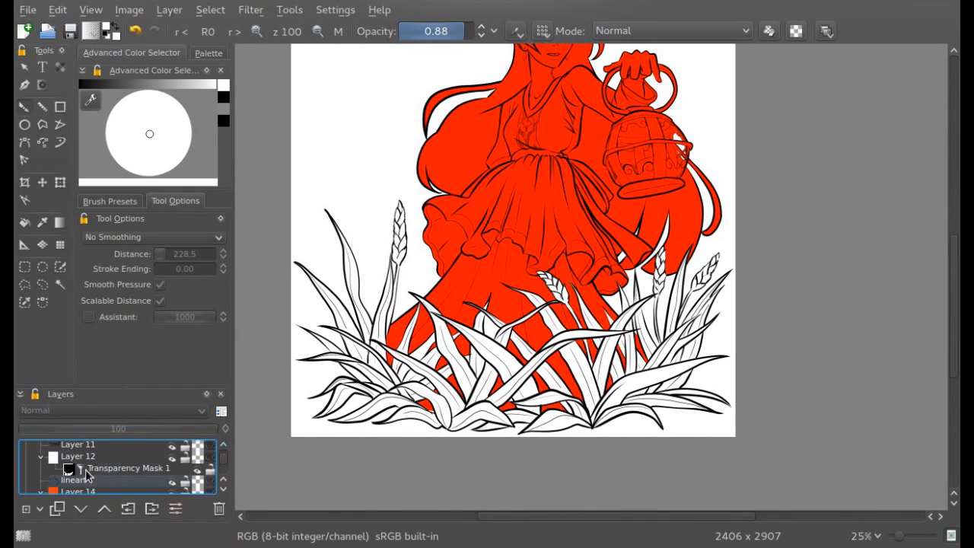
left_click(141, 471)
left_click(60, 285)
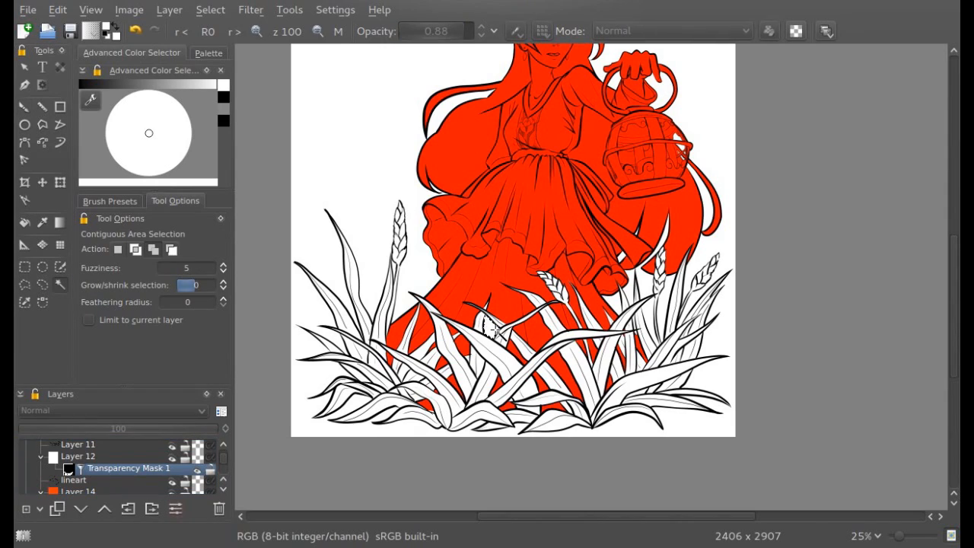
- Grow the grass gap selection and fill it with black on Layer 12's transparency mask
left_click(210, 11)
left_click(229, 168)
left_click(523, 297)
key("x")
left_click(58, 10)
left_click(77, 174)
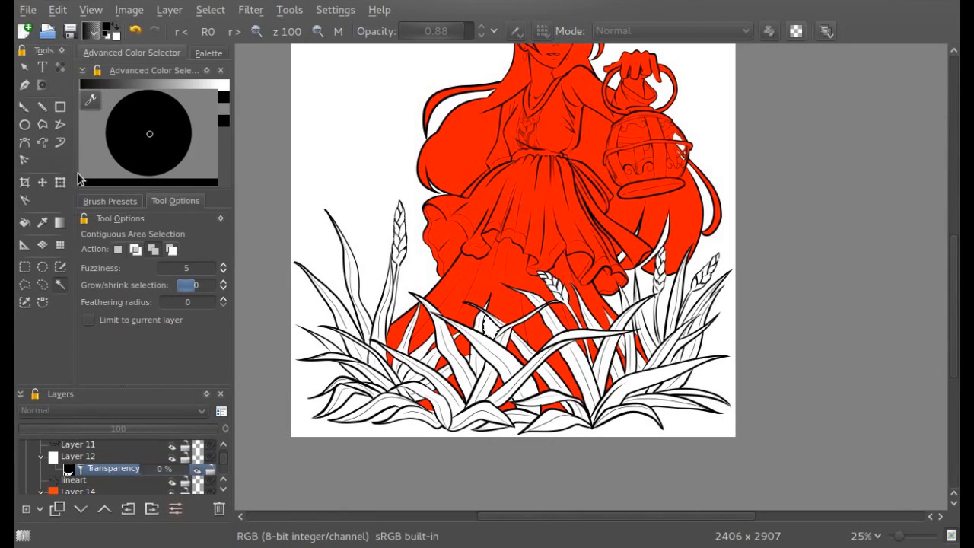
- Fill Layer 14 with the white background colour in place of the red
left_click(73, 490)
left_click(58, 11)
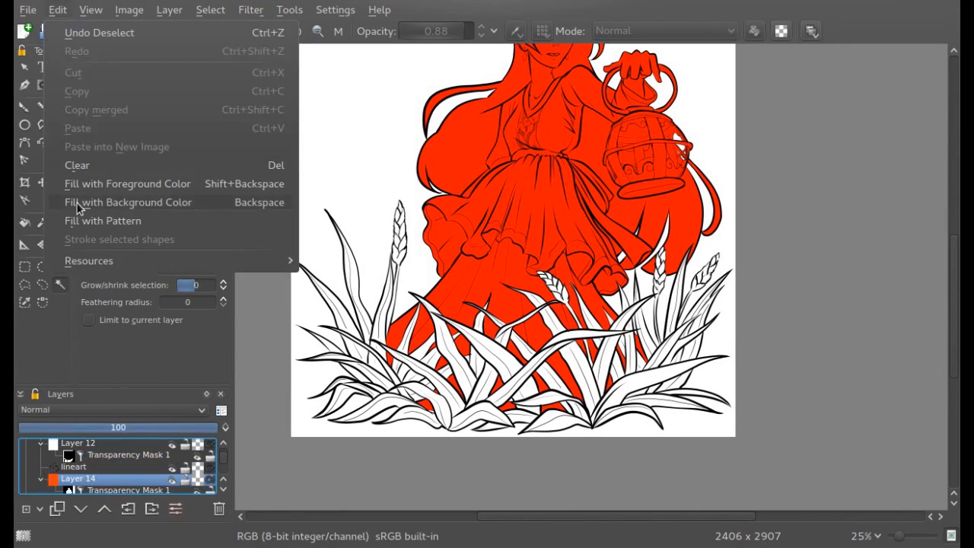
left_click(78, 203)
left_click(207, 12)
left_click(200, 5)
- Collapse Layer 14, add a new paint layer and move it beneath Layer 14
left_click(222, 489)
left_click(222, 442)
left_click(40, 479)
left_click(26, 509)
left_click(81, 509)
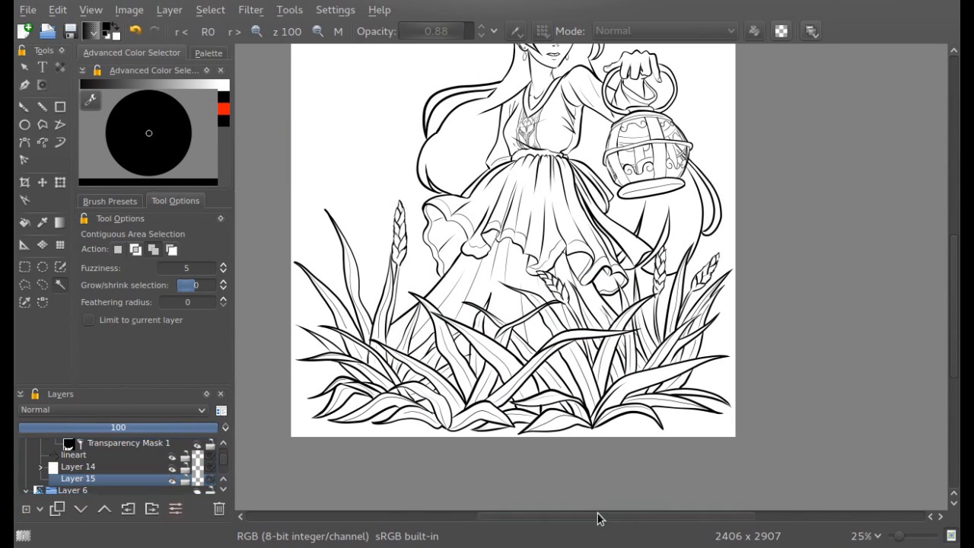
- Show the Layer 6 sketch group, choose the inking brush preset, and undo a test stroke beside the figure
left_click_drag(598, 515, 569, 516)
left_click(224, 489)
left_click(197, 458)
left_click(102, 205)
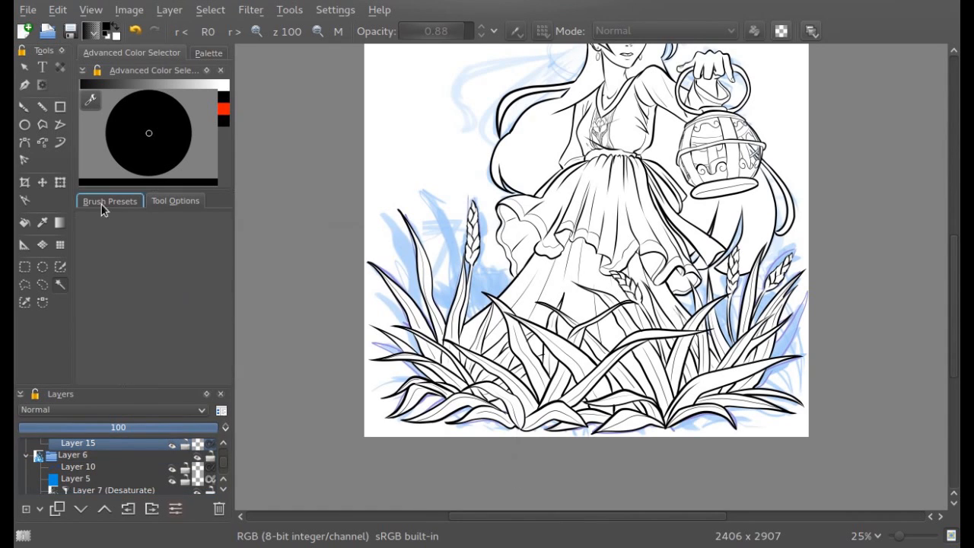
left_click(196, 263)
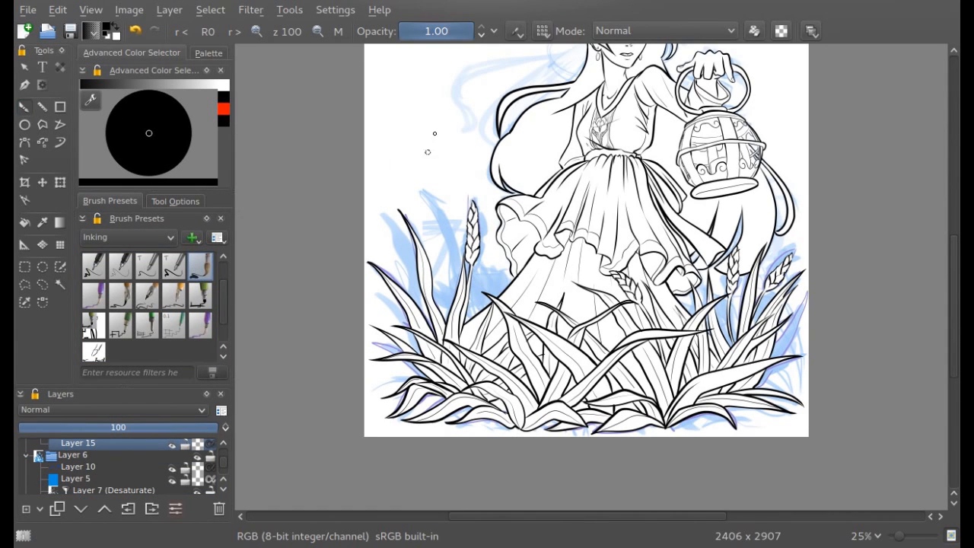
left_click_drag(399, 132, 395, 231)
left_click(136, 30)
- Ink background grass blades over the blue sketch beside the figure's skirt on Layer 15
left_click(256, 31)
left_click(256, 31)
left_click_drag(579, 517, 528, 517)
mouse_move(533, 343)
left_mouse_down()
mouse_move(431, 164)
mouse_move(489, 336)
mouse_move(435, 279)
left_mouse_up()
mouse_move(399, 241)
left_mouse_down()
mouse_move(365, 193)
mouse_move(402, 271)
left_mouse_up()
left_click_drag(460, 362, 433, 312)
- Try a grass stroke with brush smoothing enabled, undo it and return to No Smoothing
left_click(175, 201)
left_click(167, 237)
left_click(152, 281)
left_click_drag(536, 338, 565, 169)
left_click(135, 32)
left_click(103, 237)
left_click(108, 253)
- Ink more background grass blades around the wheat ears, mirroring the canvas for the blades beneath the lantern
left_click_drag(536, 339, 573, 215)
mouse_move(572, 217)
left_mouse_down()
mouse_move(561, 317)
mouse_move(591, 256)
left_mouse_up()
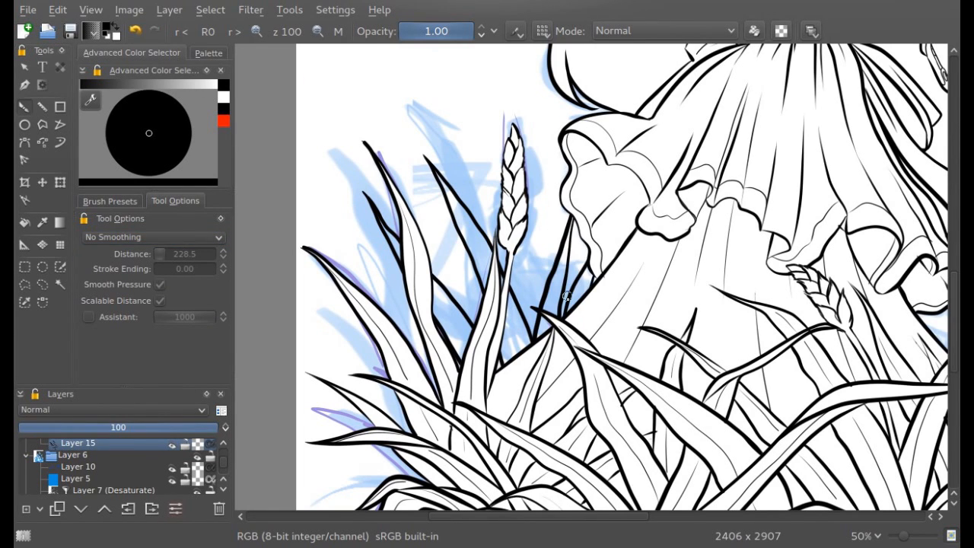
left_click_drag(489, 206, 535, 304)
mouse_move(480, 286)
left_mouse_down()
mouse_move(427, 244)
mouse_move(478, 319)
left_mouse_up()
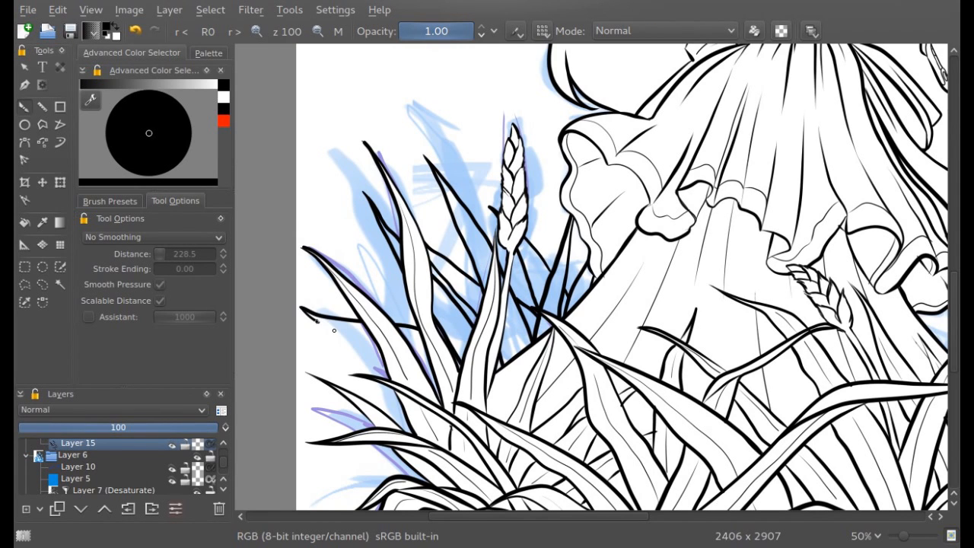
left_click(339, 31)
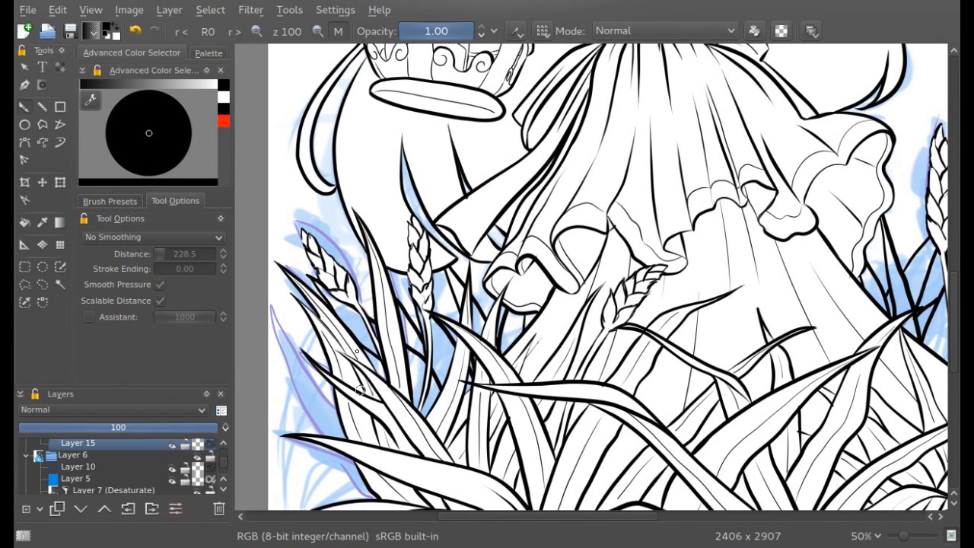
- Hatch the gaps between the background blades with the inking pen small preset and return the canvas to unmirrored
left_click(109, 202)
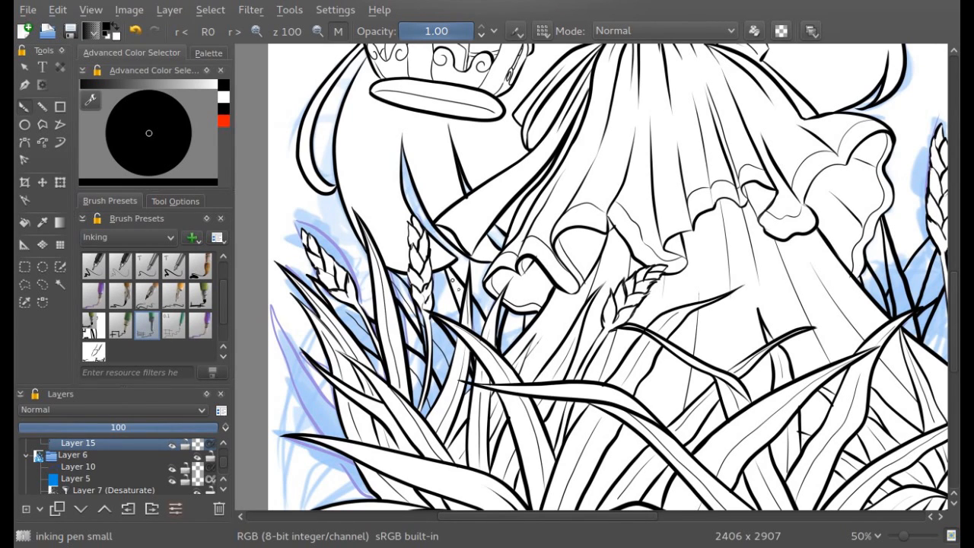
left_click_drag(485, 516, 595, 518)
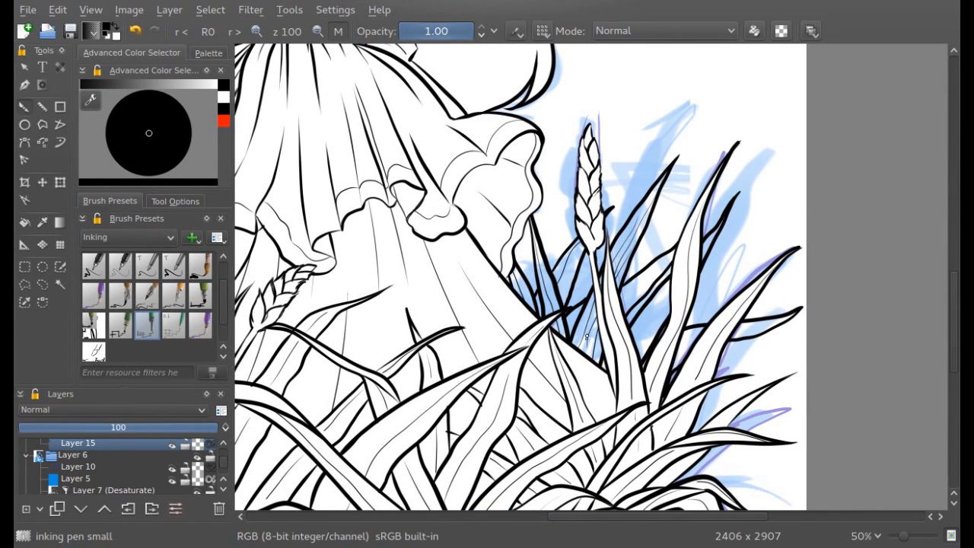
key("m")
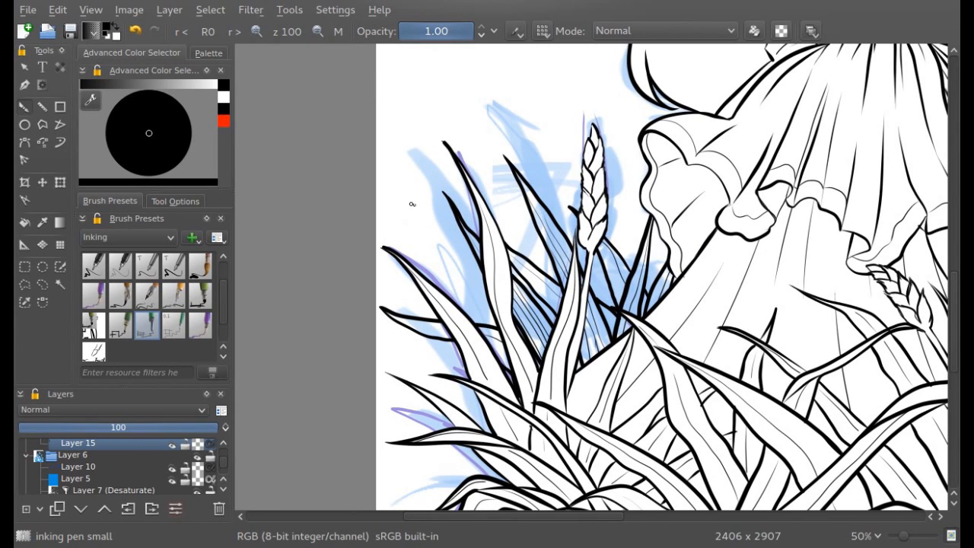
- Hide and collapse the Layer 6 sketch group to leave only the line art
left_click(318, 33)
left_click(318, 33)
left_click(318, 32)
left_click(196, 458)
left_click(26, 456)
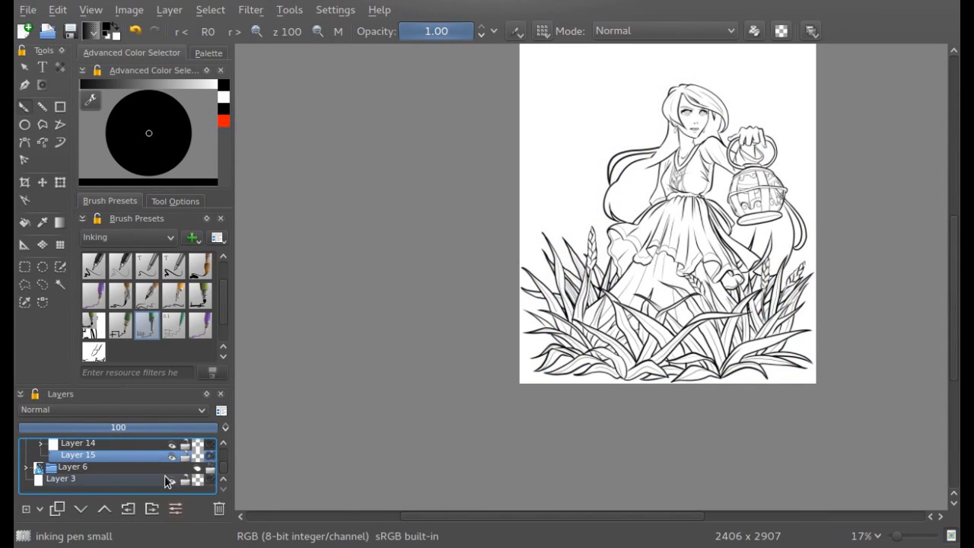
- Expand Layer 14 and select its transparency mask, focusing on the grass beneath the lantern
left_click_drag(558, 518, 581, 518)
left_click_drag(953, 368, 953, 352)
left_click(259, 33)
left_click(259, 33)
left_click_drag(620, 516, 702, 518)
left_click(260, 33)
left_click_drag(954, 334, 954, 357)
left_click_drag(223, 466, 223, 460)
left_click(40, 456)
left_click(87, 469)
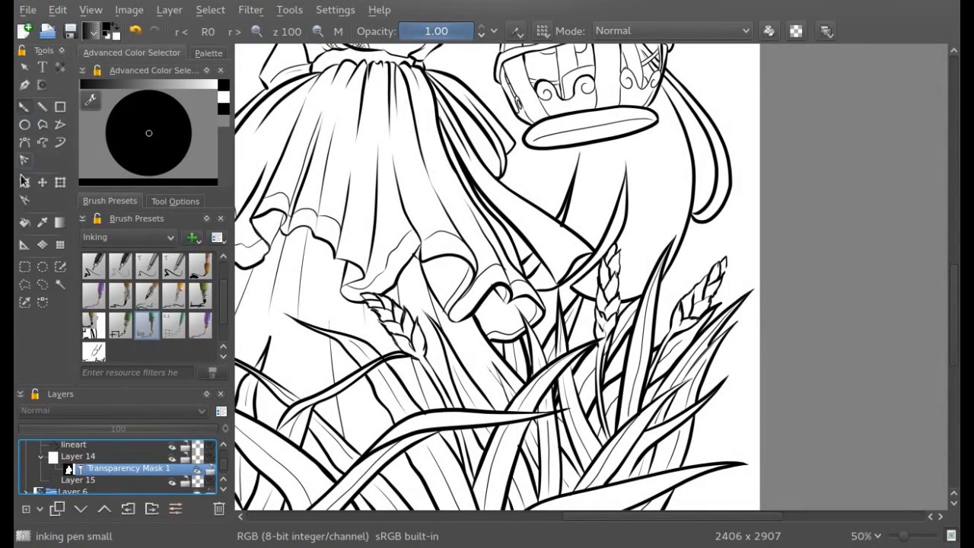
- Choose the inking brush preset and swap the painting colour to white
left_click(103, 238)
left_click(60, 228)
left_click(200, 266)
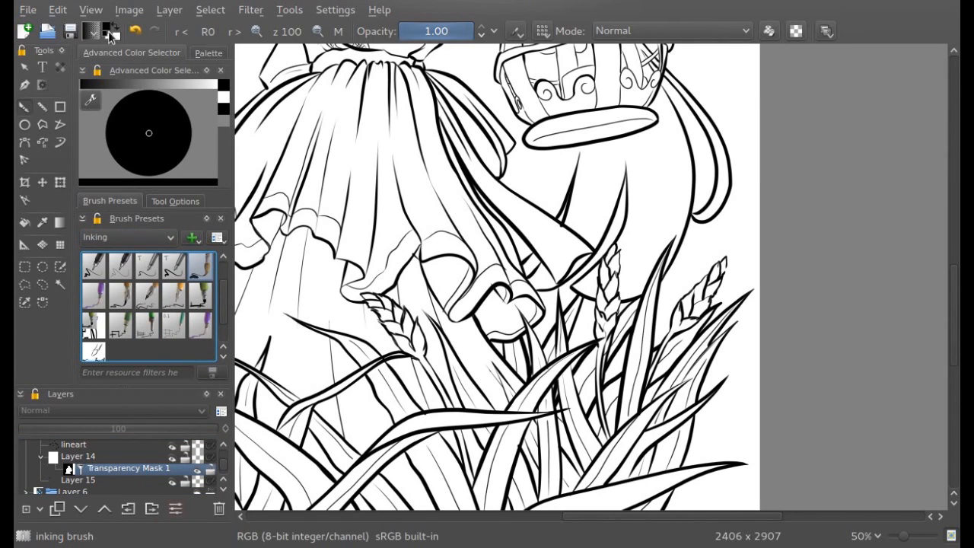
left_click(111, 31)
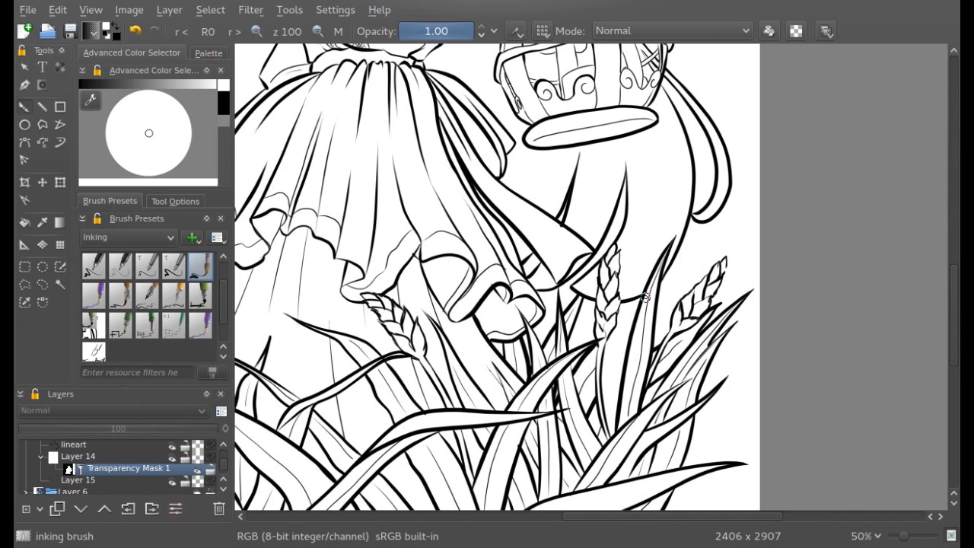
- Undo the white strokes painted on Layer 14's transparency mask
key("ctrl+z")
key("ctrl+z")
key("ctrl+z")
key("ctrl+z")
key("ctrl+z")
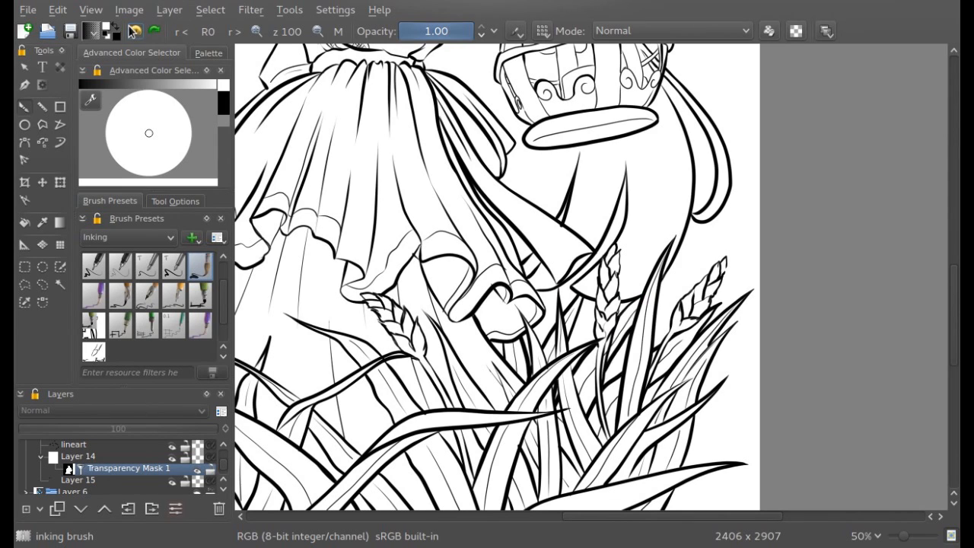
- Select Layer 15 and erase stray background grass lines around the wheat ears beneath the lantern
key("Page_Down")
key("e")
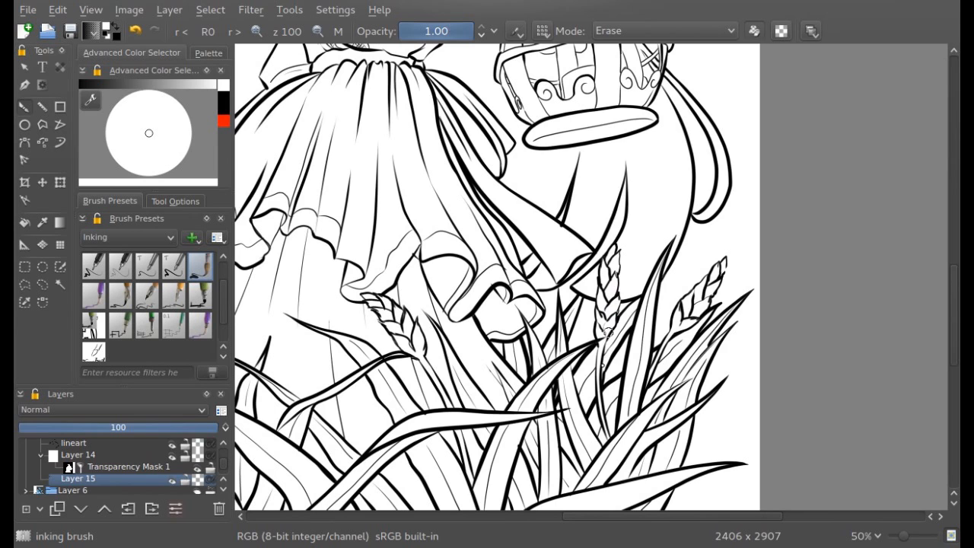
left_click(318, 31)
mouse_move(952, 333)
left_mouse_down()
mouse_move(948, 300)
mouse_move(948, 312)
left_mouse_up()
left_click_drag(514, 517, 476, 518)
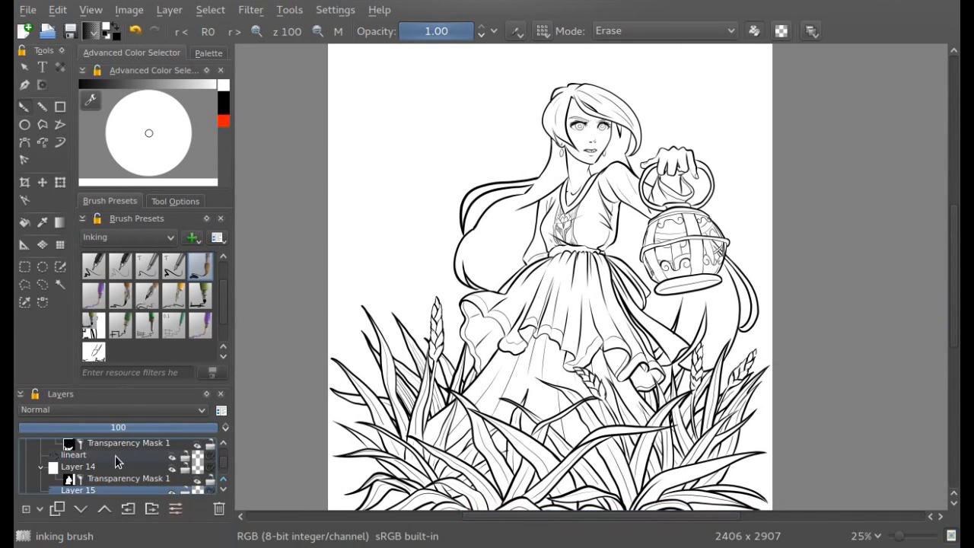
- Add a paint layer above Layer 13 in the lineart group and switch to normal painting in black
left_click_drag(224, 464, 226, 453)
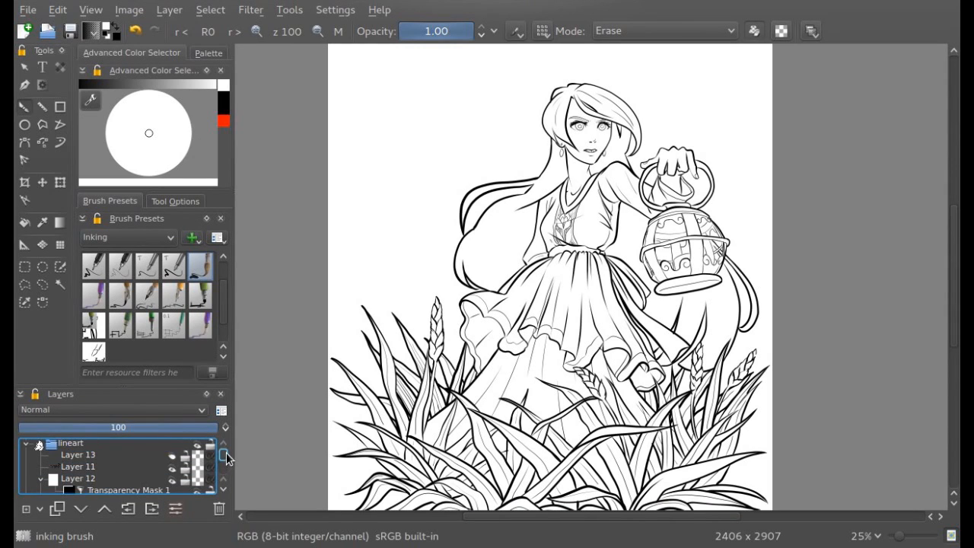
left_click(79, 455)
left_click(27, 509)
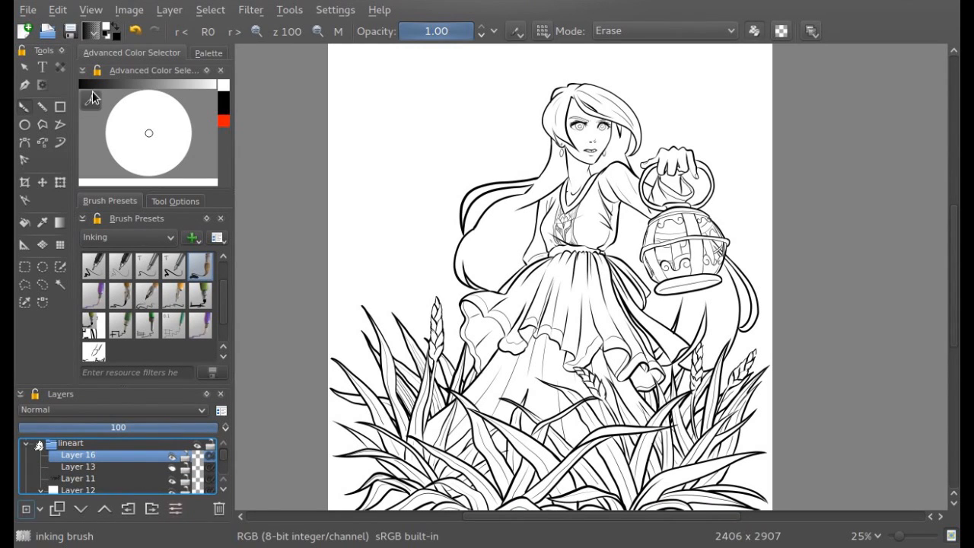
key("d")
key("e")
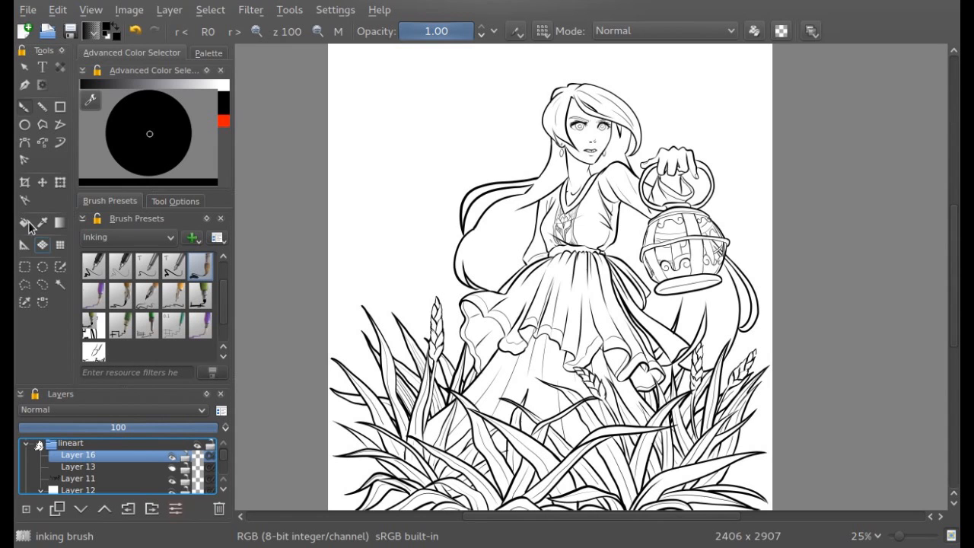
- Paint solid black pupils inside both irises of the figure's eyes on the new layer
left_click(256, 34)
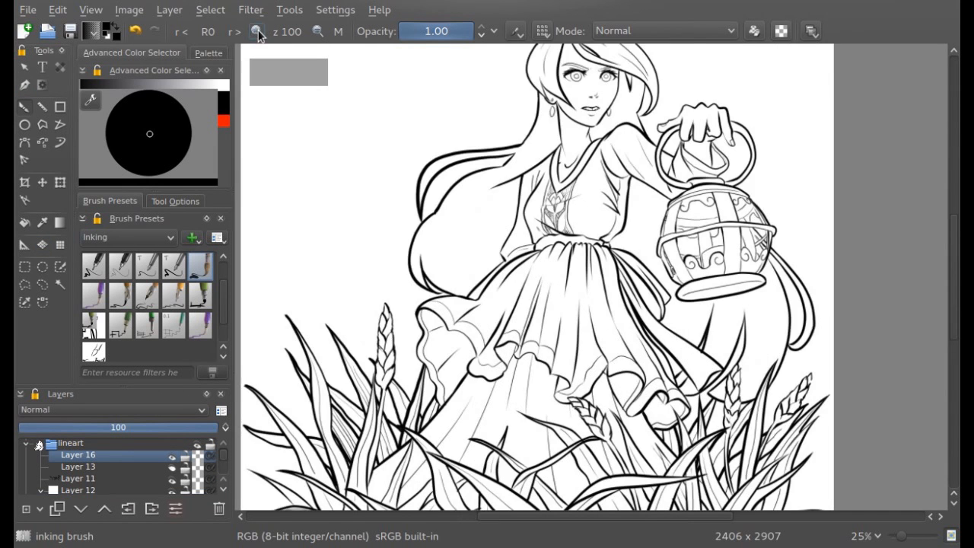
left_click(256, 35)
left_click(256, 35)
left_click_drag(954, 242, 953, 191)
left_click(258, 32)
left_click(257, 32)
left_click_drag(498, 165, 504, 174)
left_click_drag(676, 166, 676, 168)
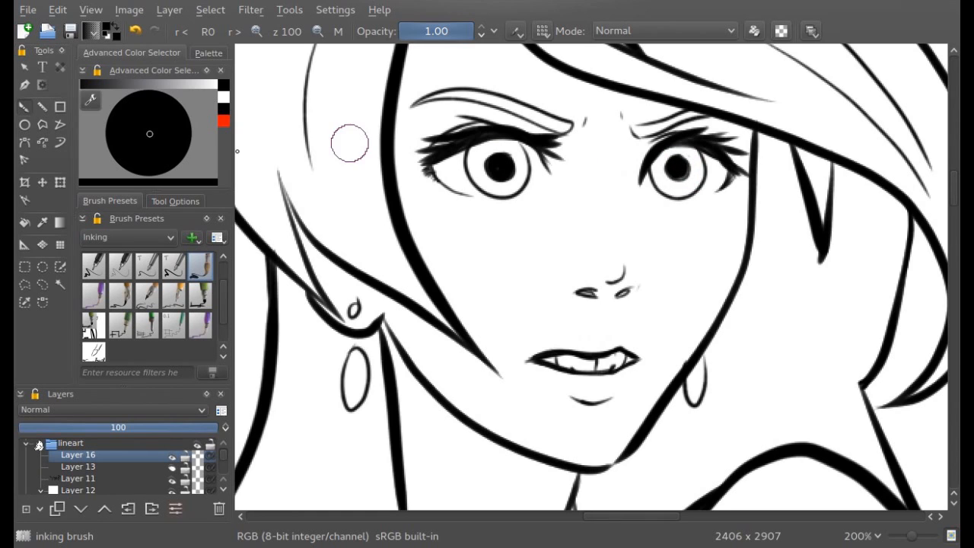
- Add small white highlights to both of the figure's pupils
left_click(205, 85)
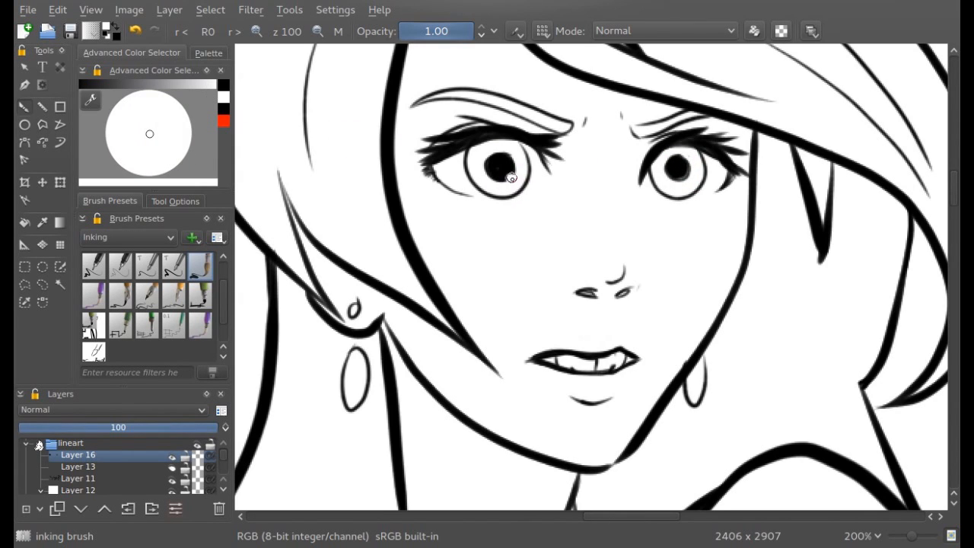
left_click_drag(511, 178, 505, 171)
left_click_drag(683, 173, 691, 178)
- Review the inked figure, dress, lantern and grass, checking the whole composition at reduced size
key("minus")
left_click(315, 32)
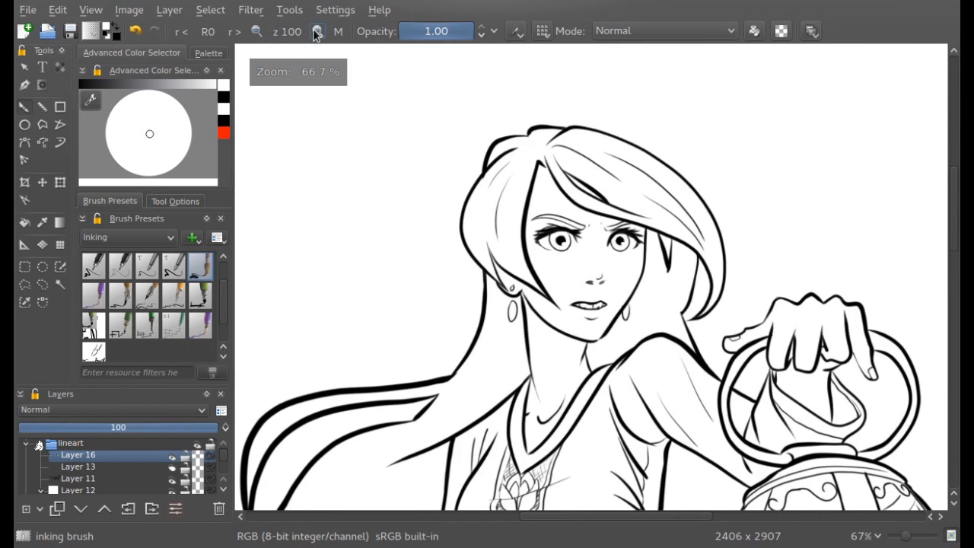
left_click(316, 32)
left_click_drag(957, 256, 957, 386)
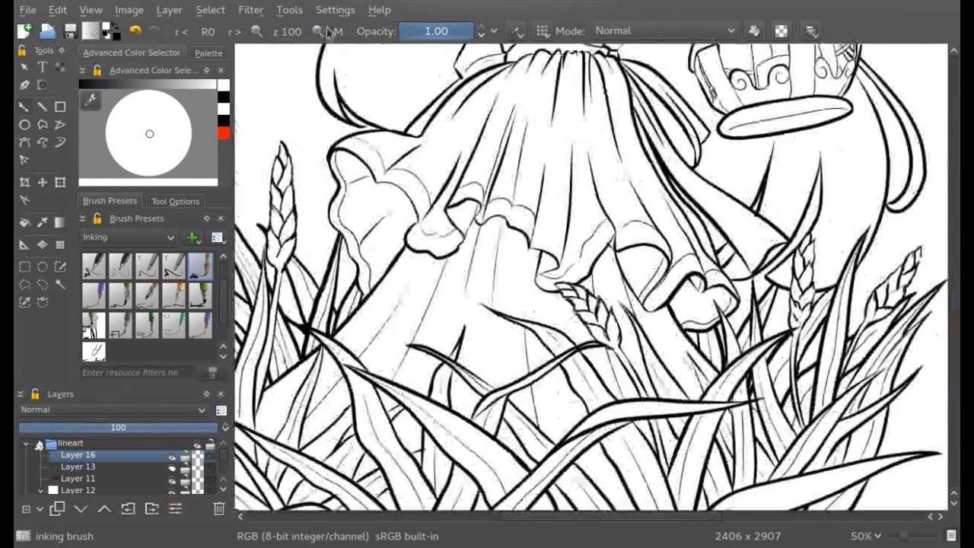
left_click(317, 30)
left_click(317, 31)
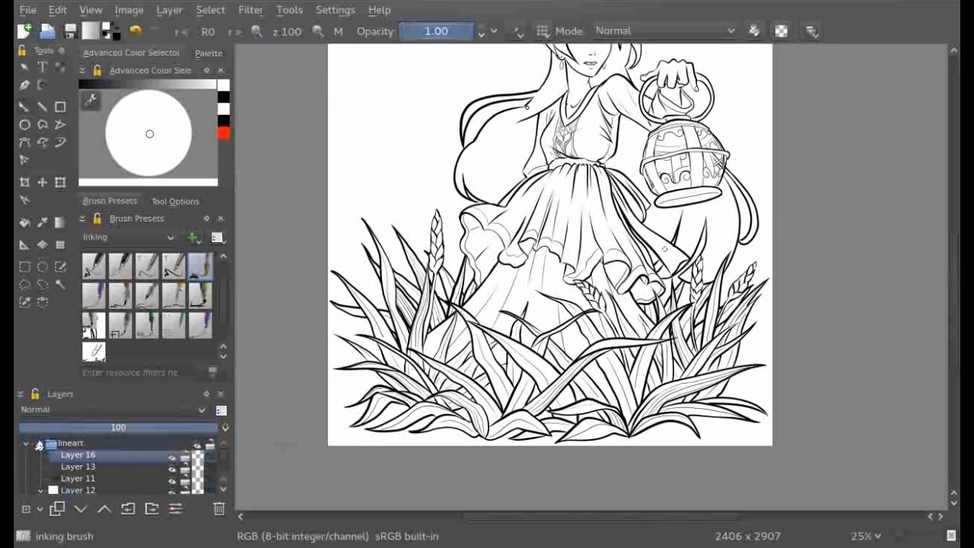
left_click(317, 31)
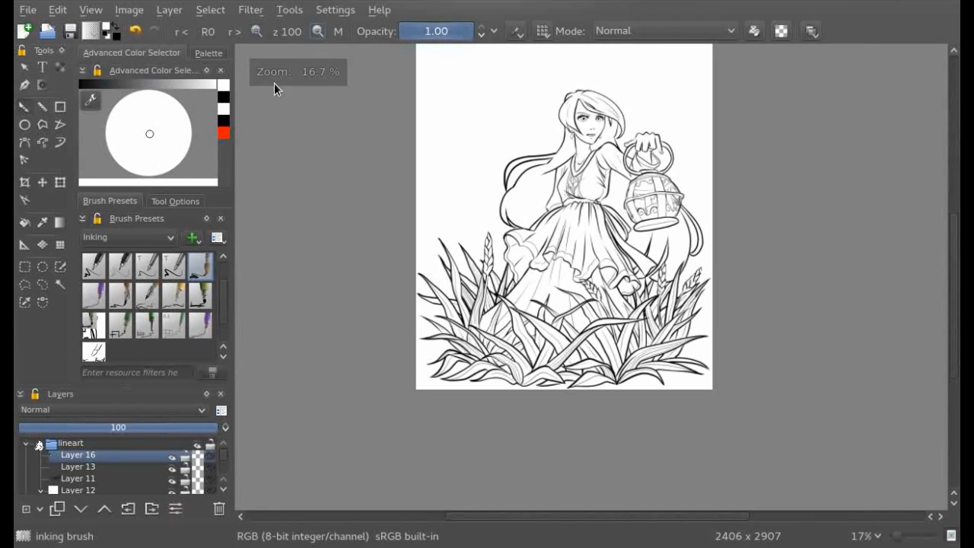
left_click(258, 32)
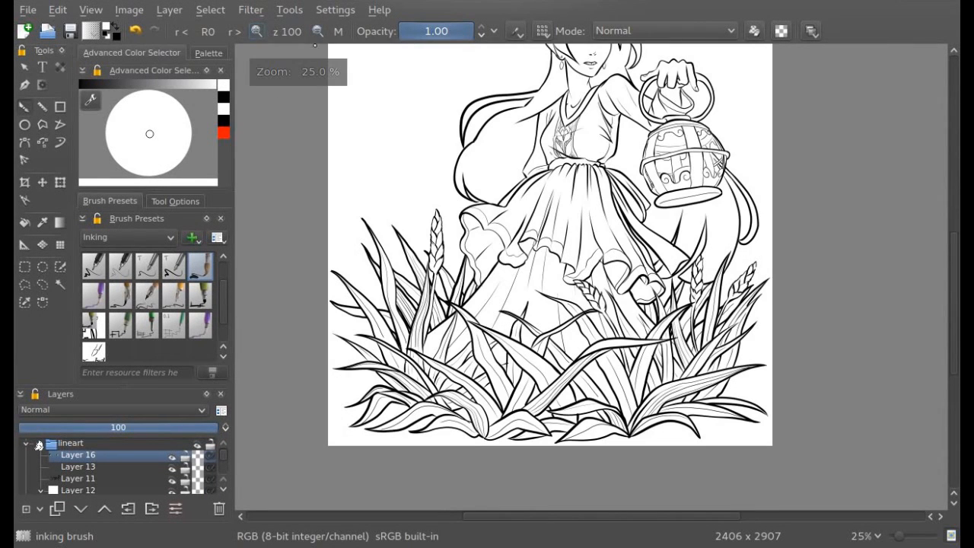
left_click_drag(949, 287, 952, 259)
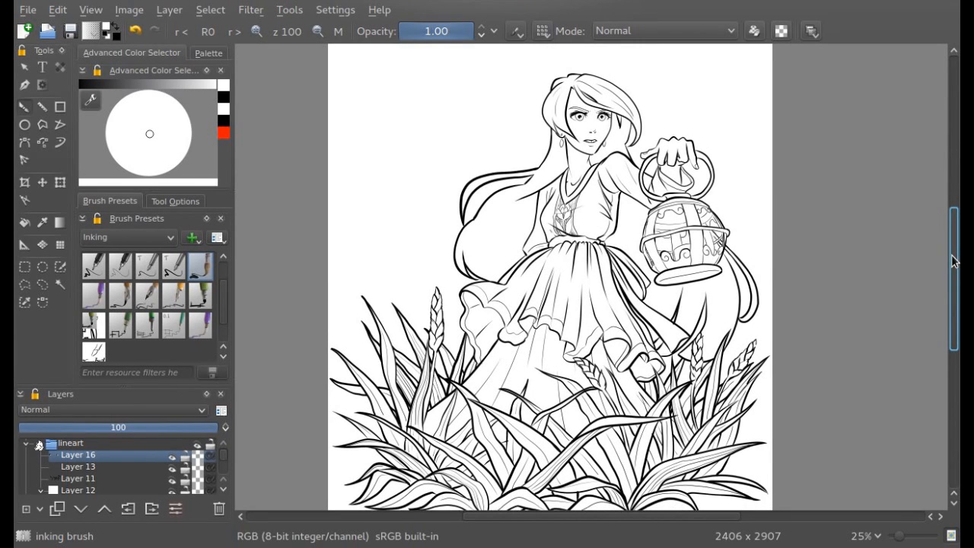
left_click_drag(952, 256, 950, 263)
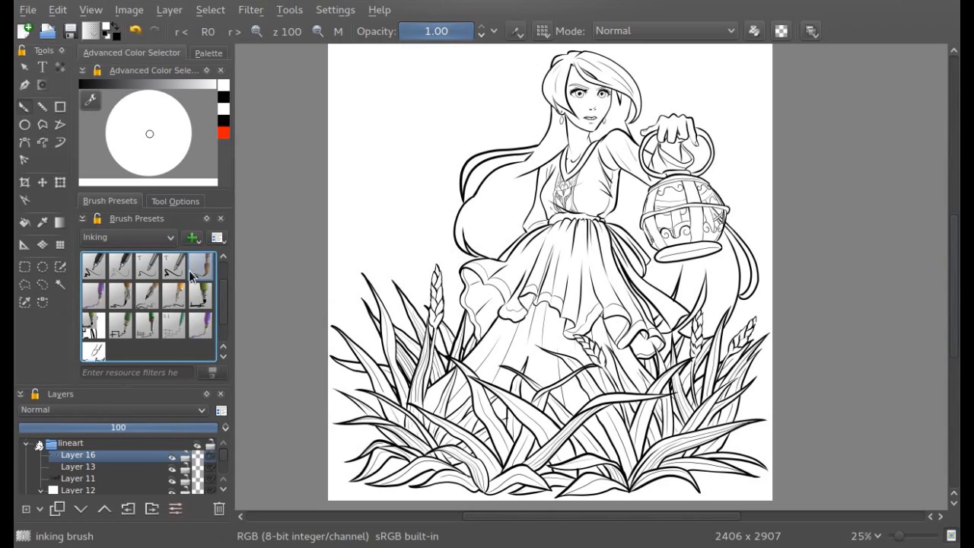
- Sign the drawing in black with the inking brush on Layer 11 at the grass's lower-right corner, and save the file
left_click(147, 297)
left_click(199, 266)
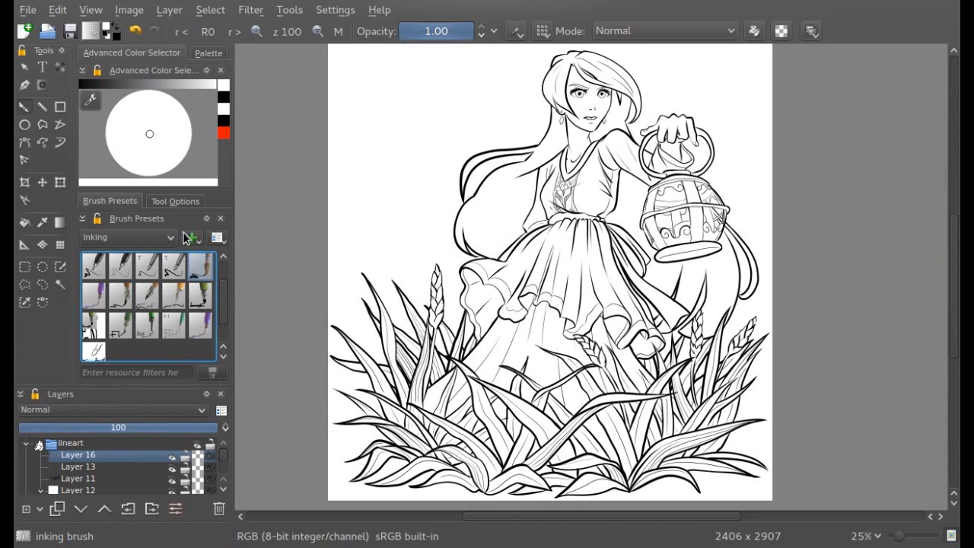
left_click(93, 85)
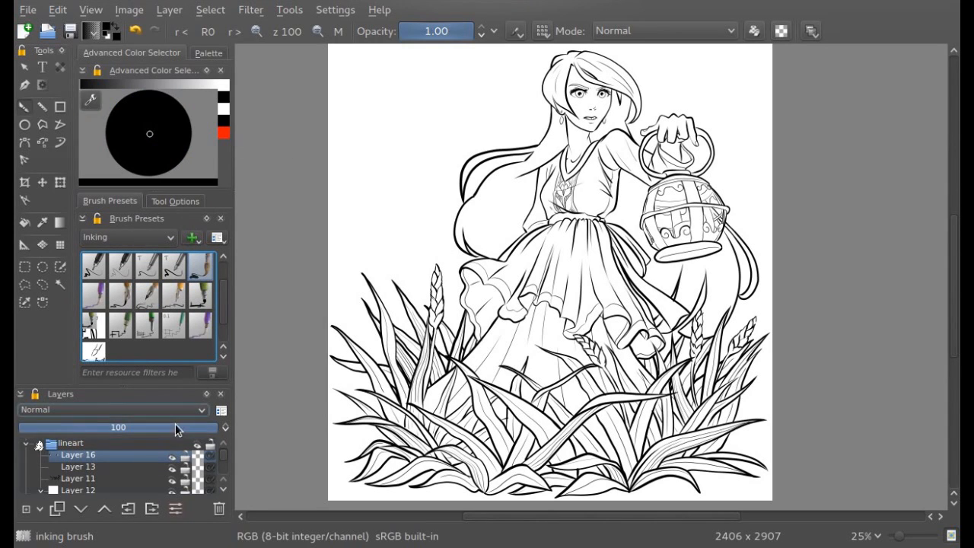
left_click(223, 488)
left_click(223, 488)
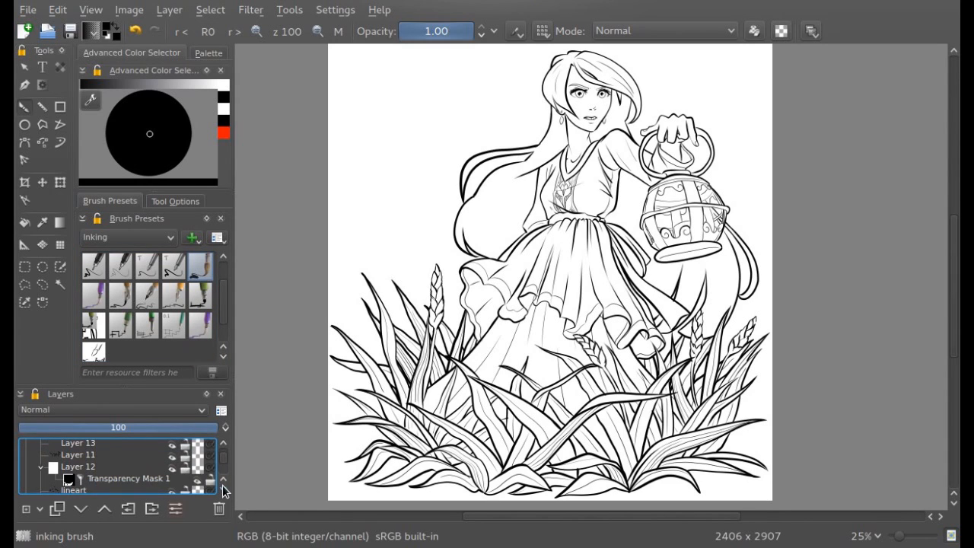
left_click(223, 445)
left_click(150, 465)
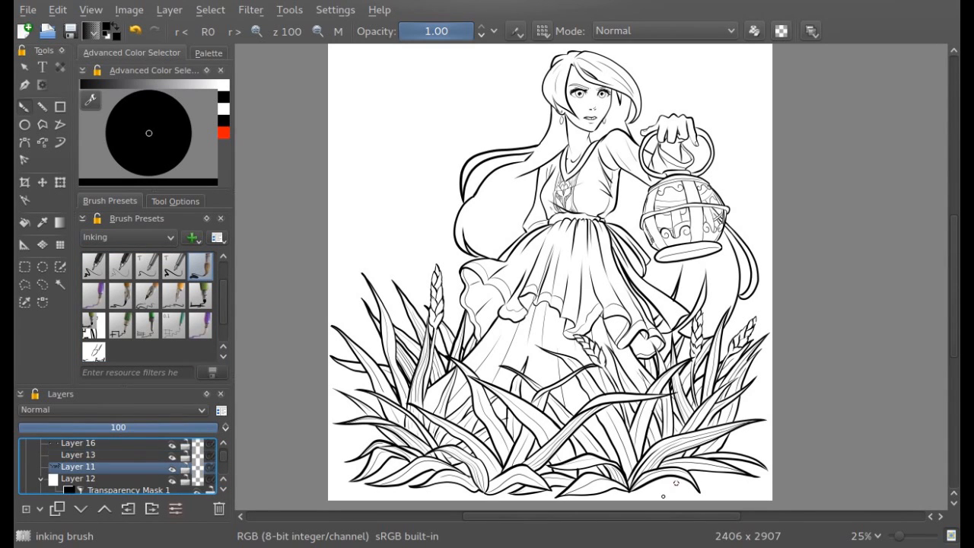
mouse_move(662, 477)
left_mouse_down()
mouse_move(709, 464)
mouse_move(715, 476)
mouse_move(739, 479)
left_mouse_up()
left_click_drag(682, 495, 753, 473)
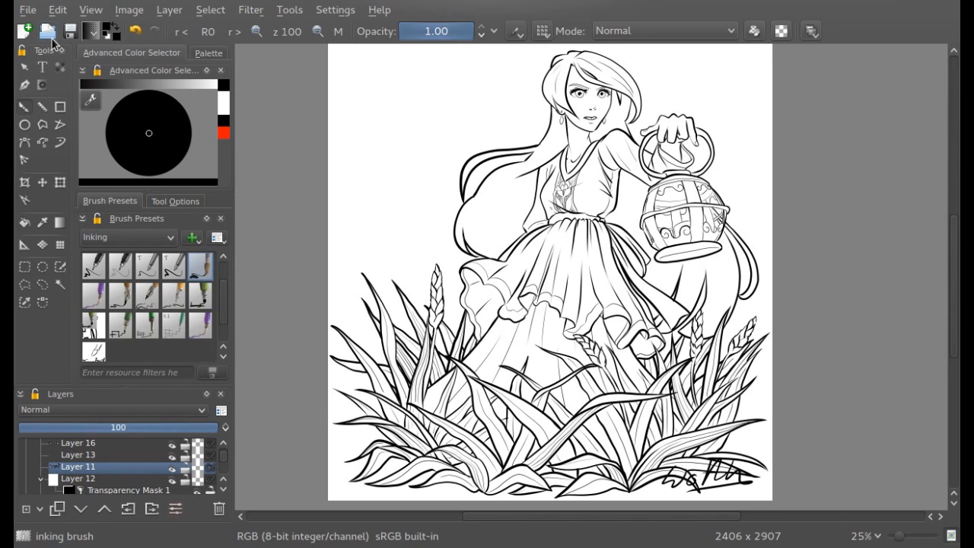
left_click(69, 31)
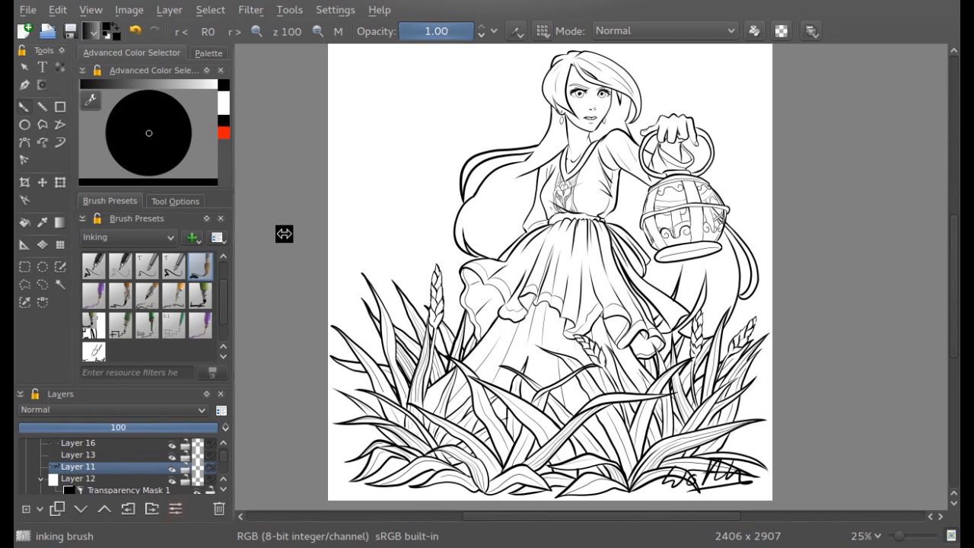
left_click_drag(955, 300, 951, 293)
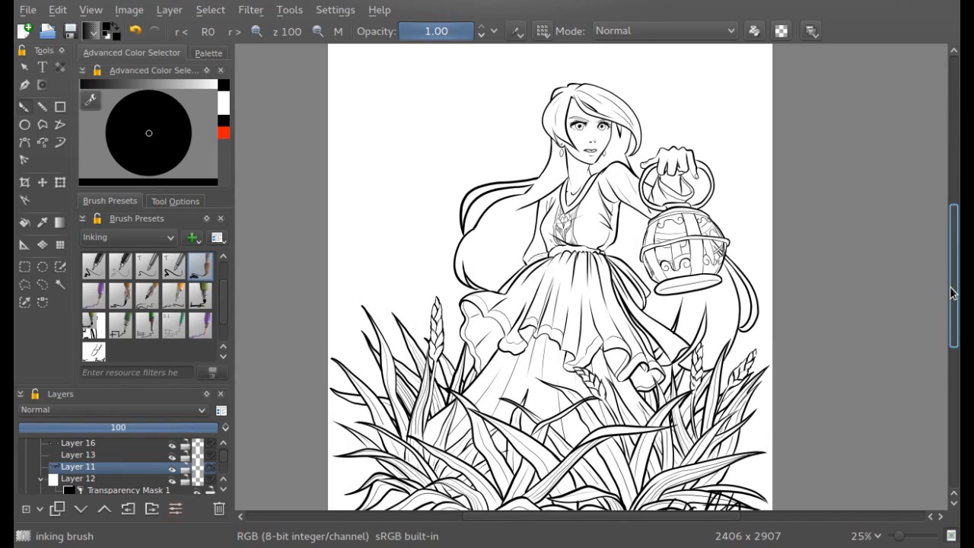